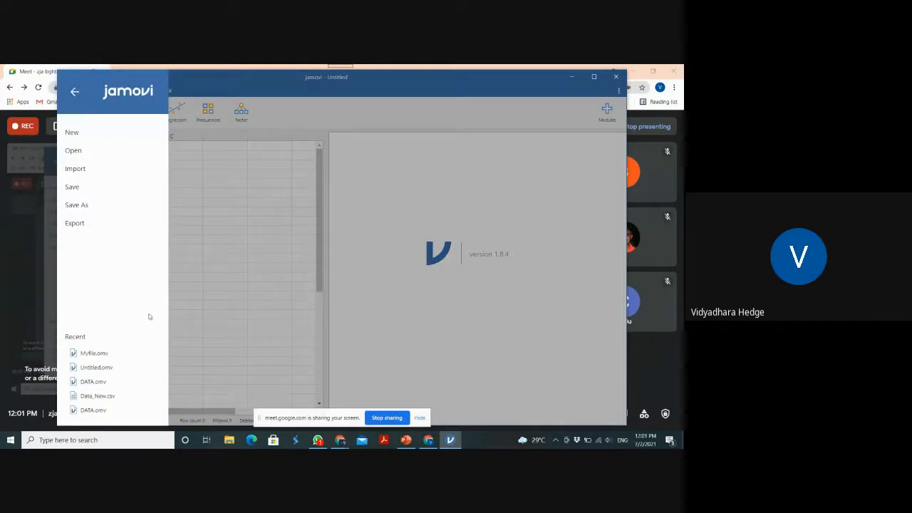
Open the recent file Myfile.omv and bring up the variable settings of the Gender column
{"action": "left_click", "coordinate": [100, 355]}
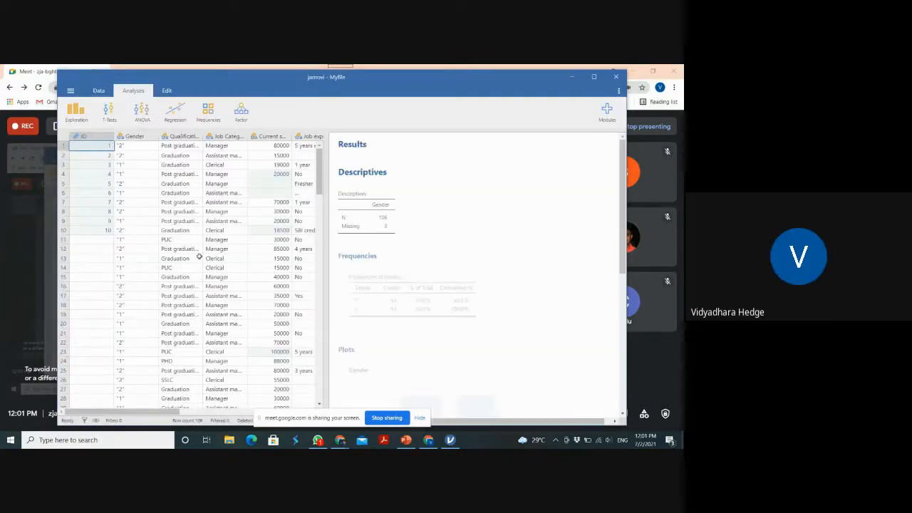
{"action": "left_click", "coordinate": [134, 146]}
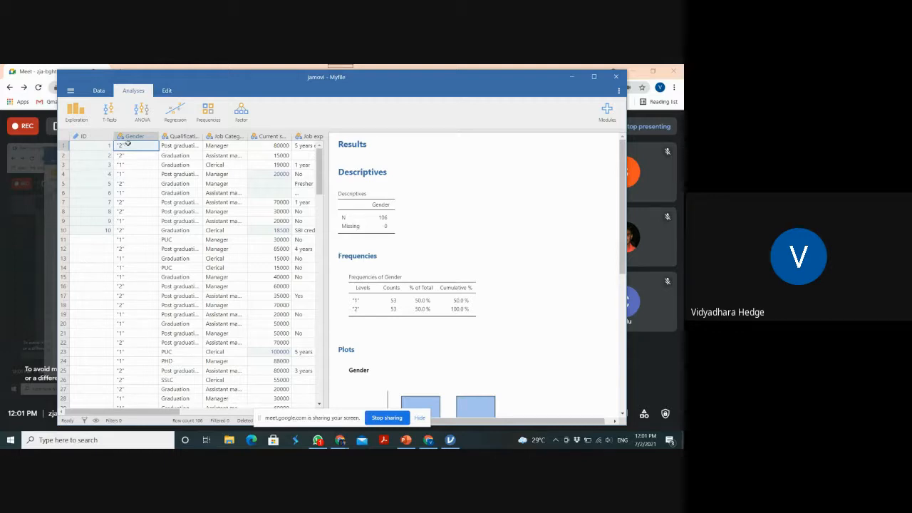
{"action": "left_click", "coordinate": [139, 136]}
{"action": "double_click", "coordinate": [139, 137]}
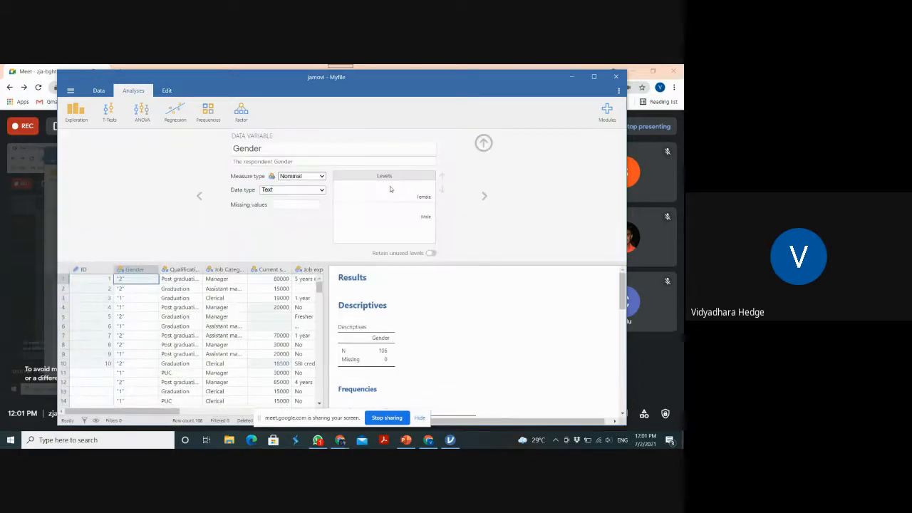
Set the Gender variable's data type to Integer and add an empty computed variable beside it
{"action": "left_click", "coordinate": [421, 199]}
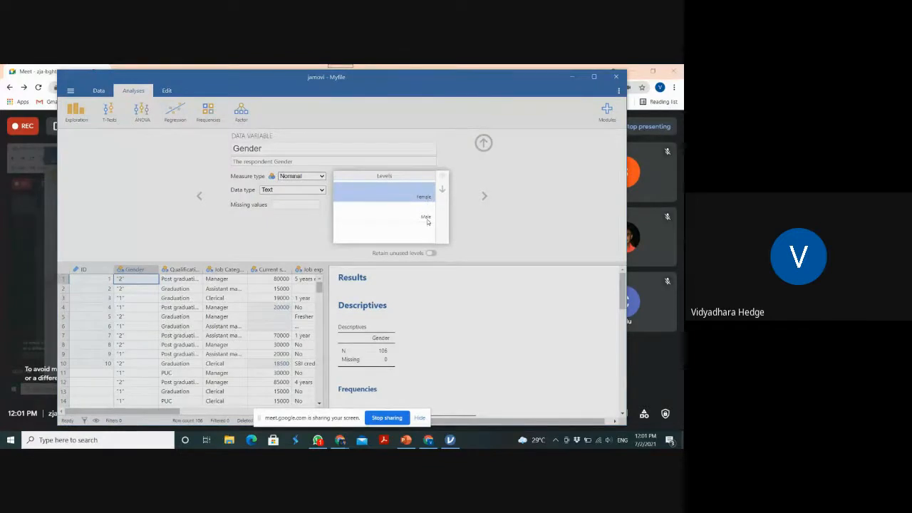
{"action": "left_click", "coordinate": [491, 219]}
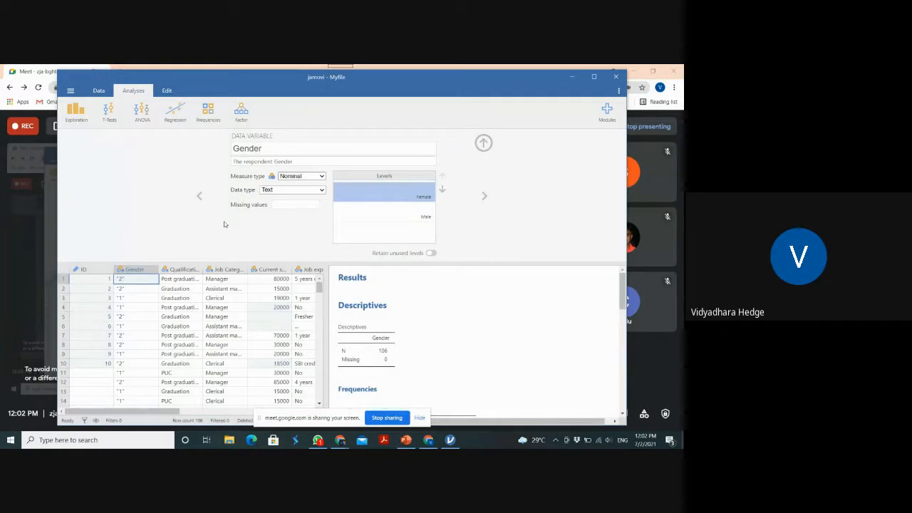
{"action": "left_click", "coordinate": [321, 191]}
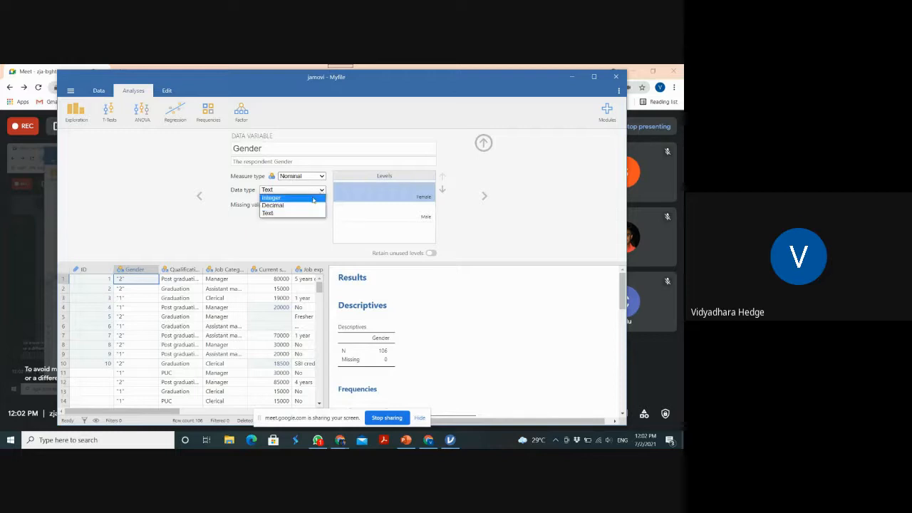
{"action": "left_click", "coordinate": [312, 199]}
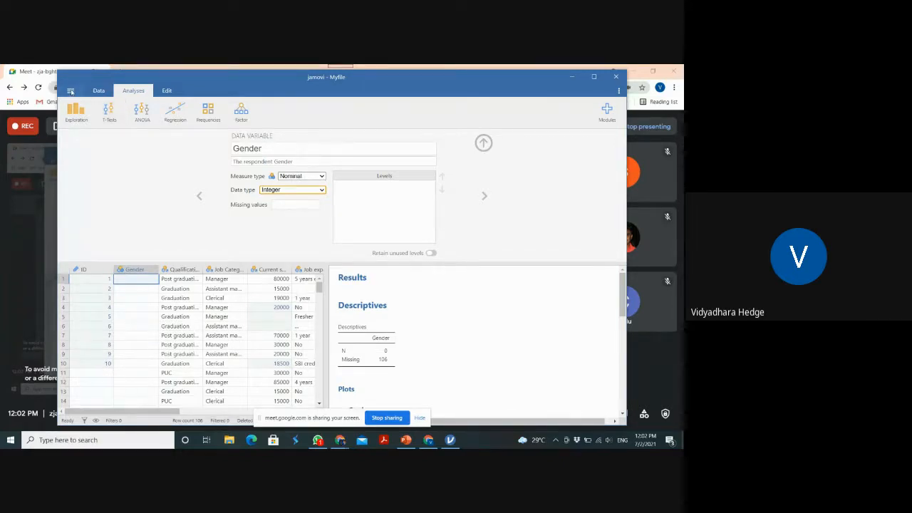
{"action": "left_click", "coordinate": [90, 91]}
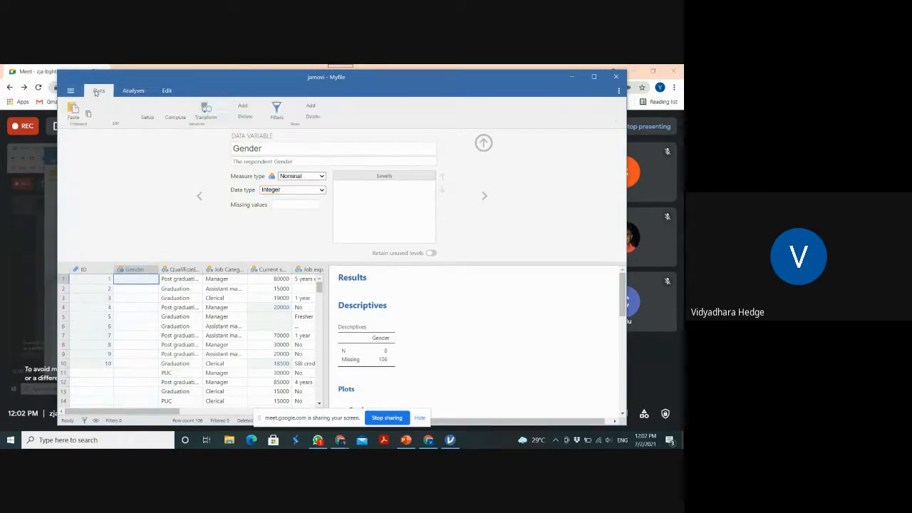
{"action": "left_click", "coordinate": [175, 112]}
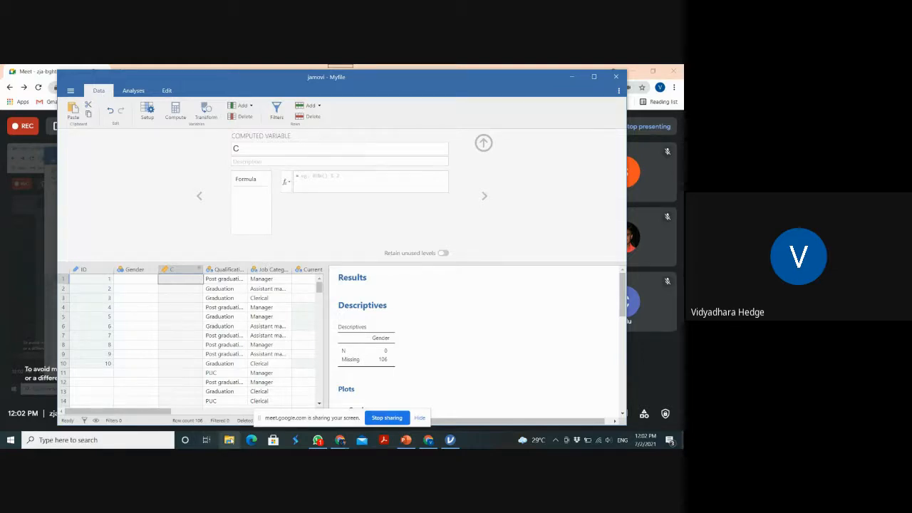
Switch to File Explorer, find the Excel 97 workbook Pavan_Data1 in the BSA folder and open it
{"action": "left_click", "coordinate": [229, 439]}
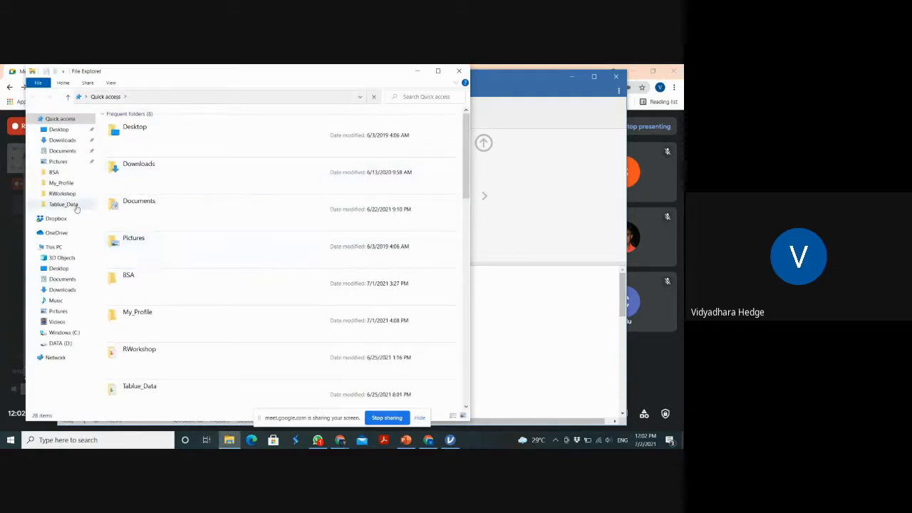
{"action": "left_click", "coordinate": [70, 175]}
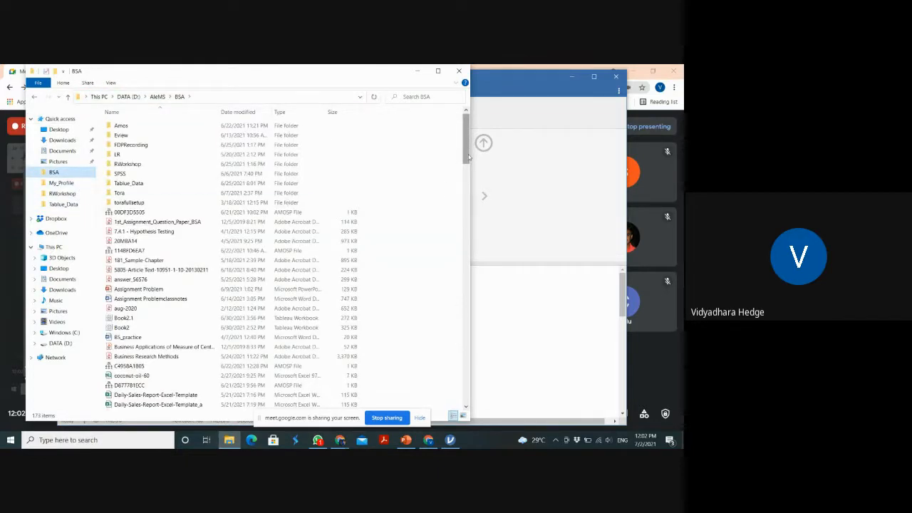
{"action": "left_click_drag", "start_coordinate": [467, 155], "coordinate": [461, 298]}
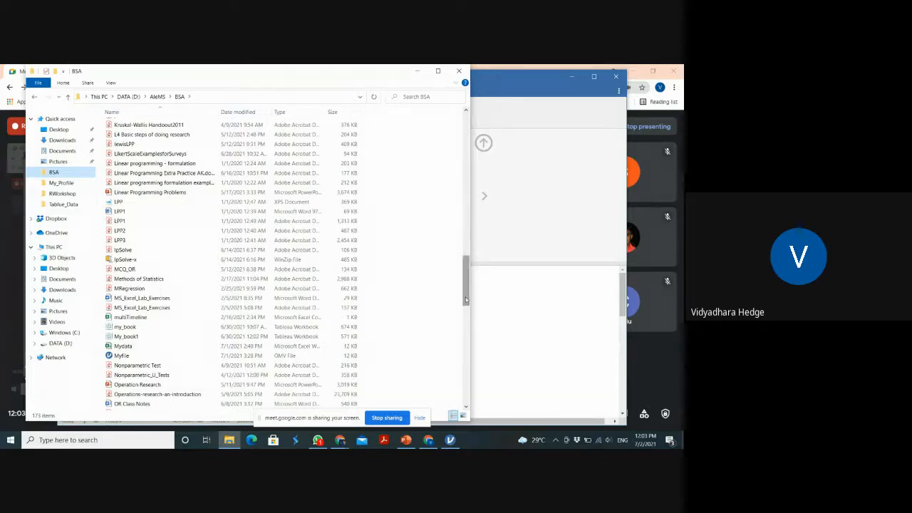
{"action": "left_click_drag", "start_coordinate": [464, 299], "coordinate": [455, 204]}
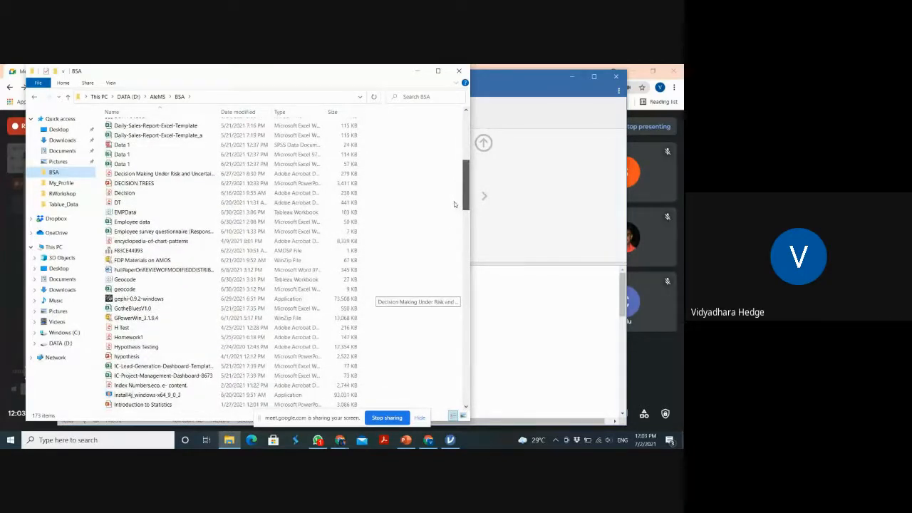
{"action": "left_click_drag", "start_coordinate": [454, 205], "coordinate": [456, 179]}
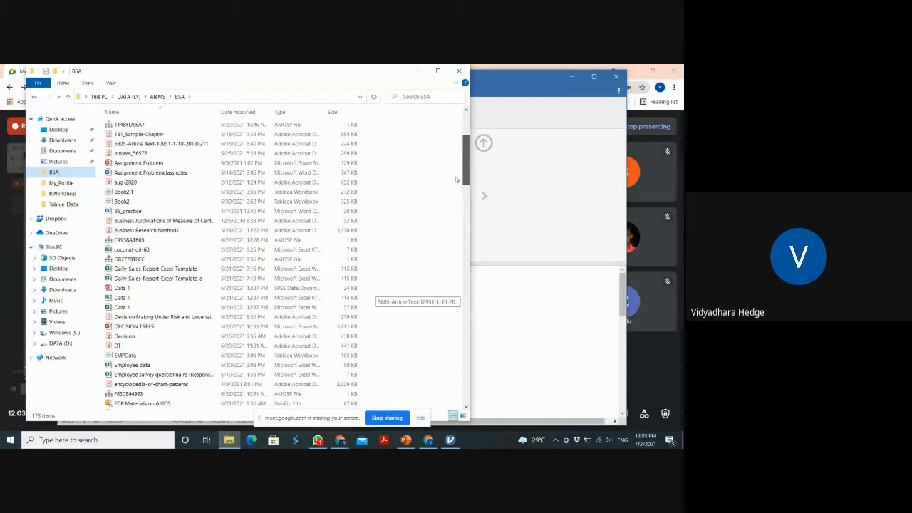
{"action": "left_click_drag", "start_coordinate": [456, 179], "coordinate": [453, 394]}
{"action": "key", "text": "alt+Tab"}
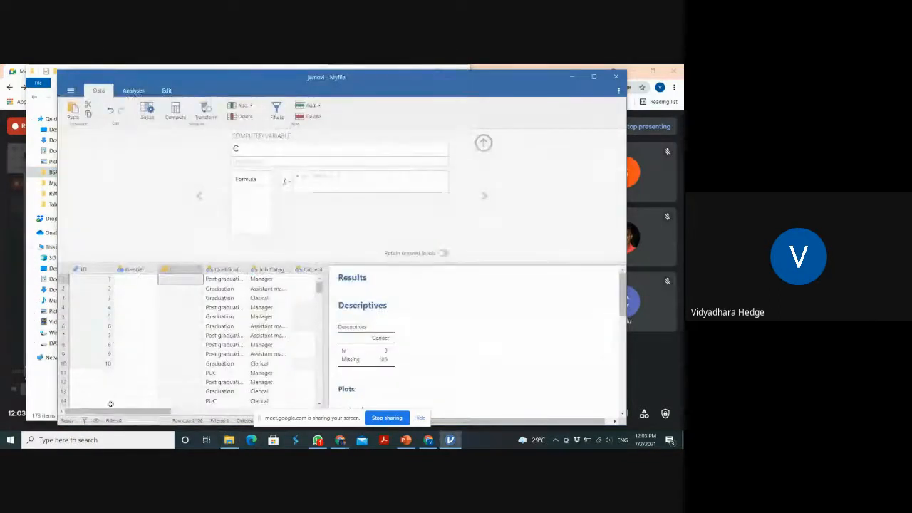
{"action": "left_click", "coordinate": [70, 92]}
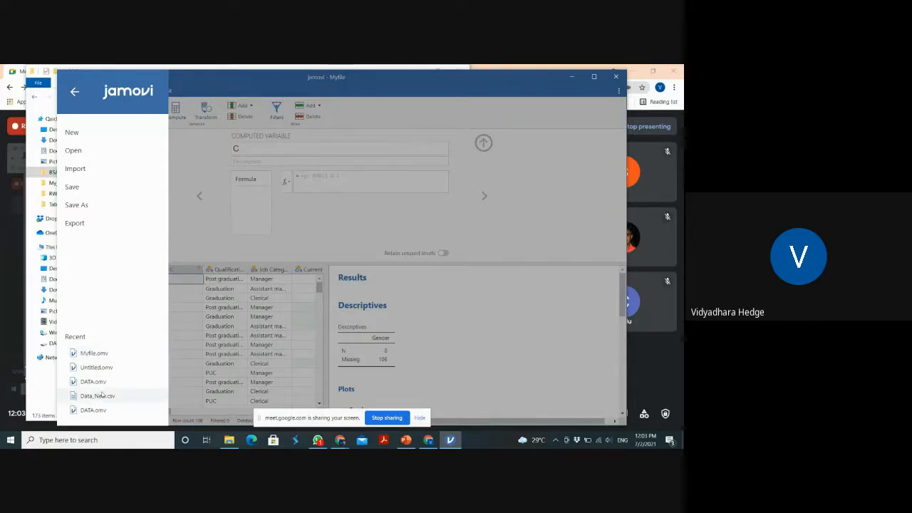
{"action": "key", "text": "alt+Tab"}
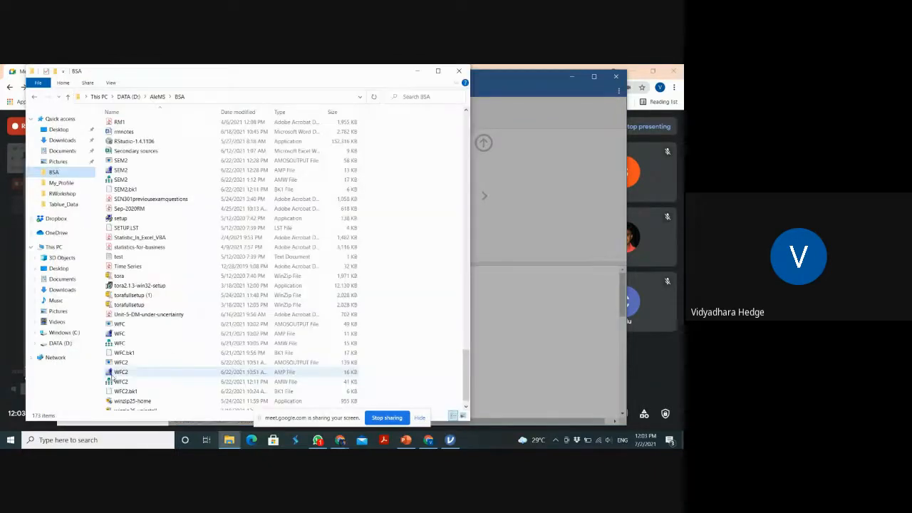
{"action": "left_click_drag", "start_coordinate": [466, 377], "coordinate": [464, 172]}
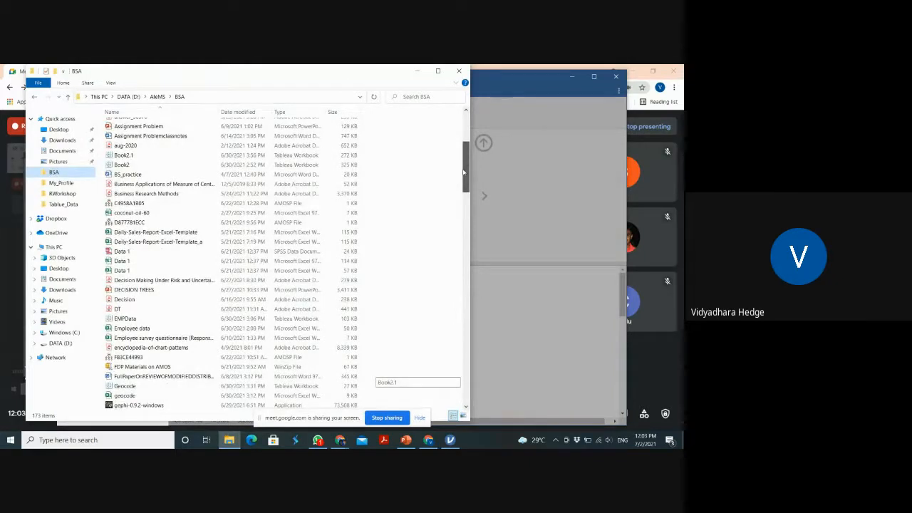
{"action": "left_click_drag", "start_coordinate": [463, 172], "coordinate": [473, 326]}
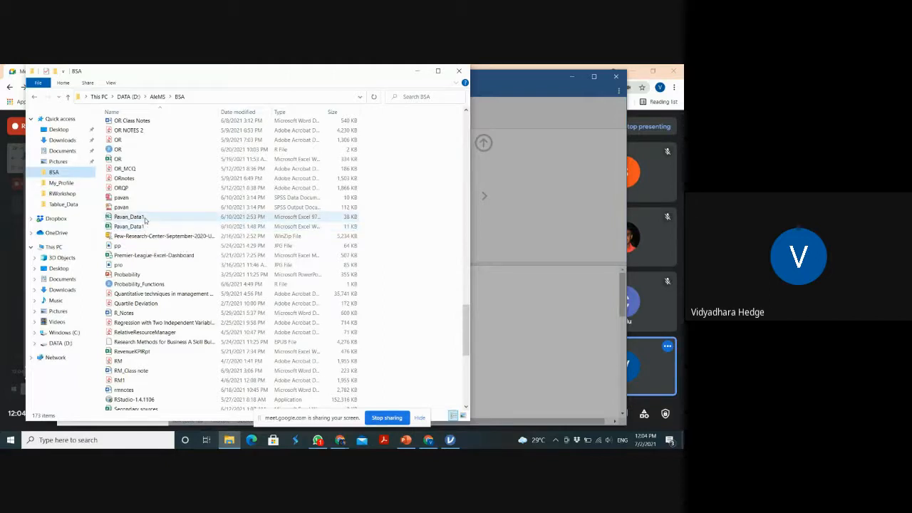
{"action": "double_click", "coordinate": [145, 218]}
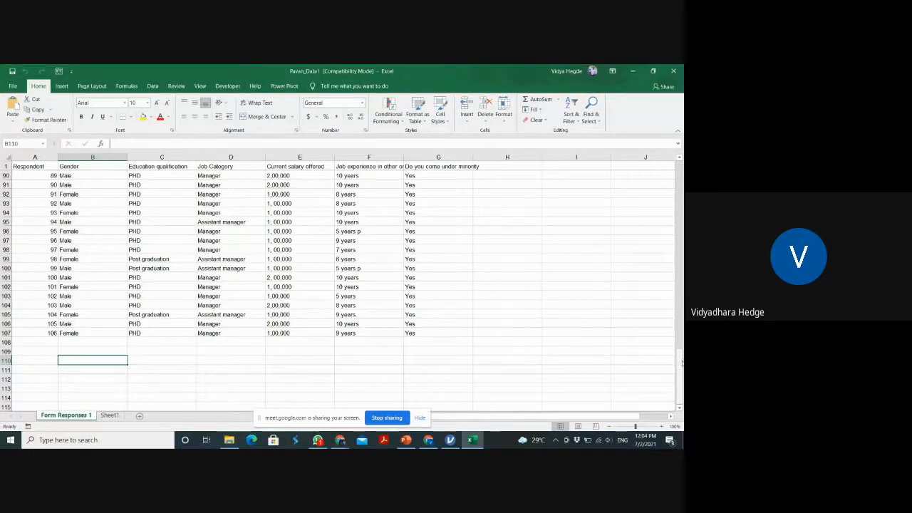
Go to the start of the Form Responses 1 sheet and select the first entry in the Gender column
{"action": "left_click_drag", "start_coordinate": [681, 364], "coordinate": [681, 171]}
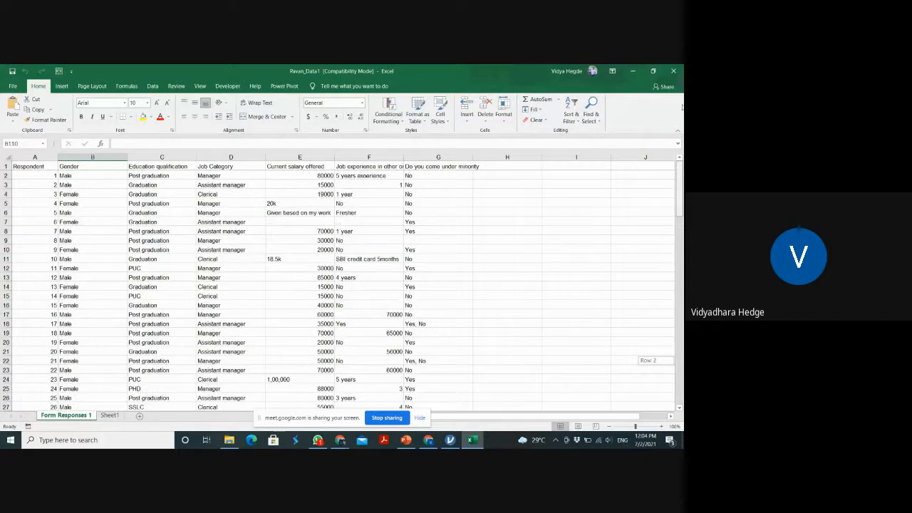
{"action": "left_click_drag", "start_coordinate": [681, 107], "coordinate": [682, 74]}
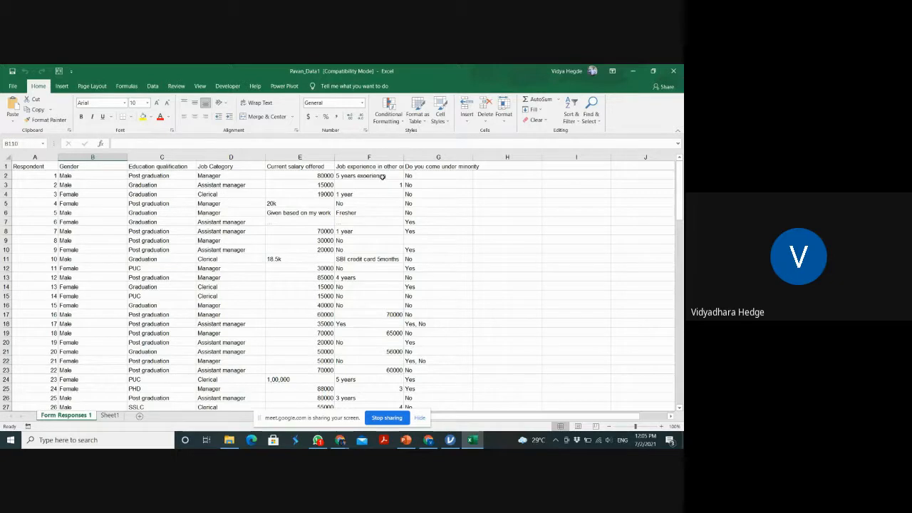
{"action": "left_click", "coordinate": [94, 176]}
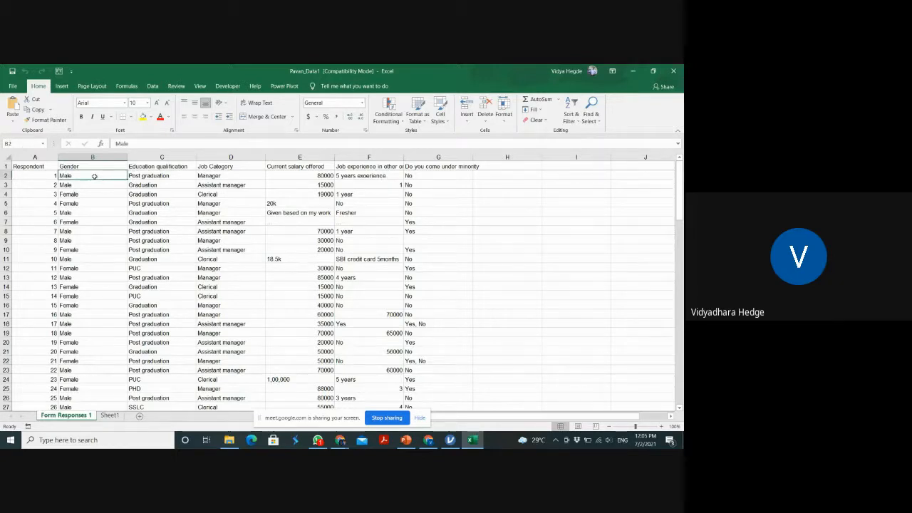
{"action": "key", "text": "alt+Tab"}
{"action": "key", "text": "alt+Tab"}
{"action": "key", "text": "alt+Tab"}
{"action": "key", "text": "alt+Tab"}
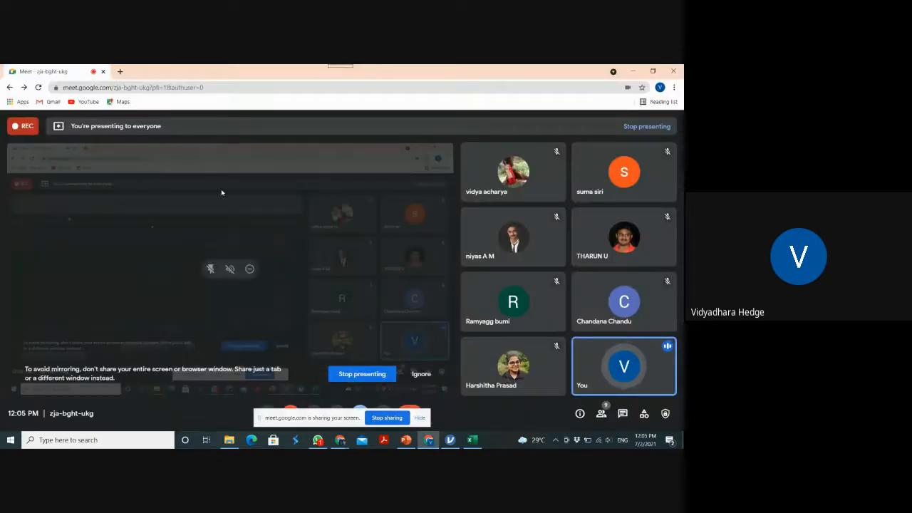
{"action": "key", "text": "alt+Tab"}
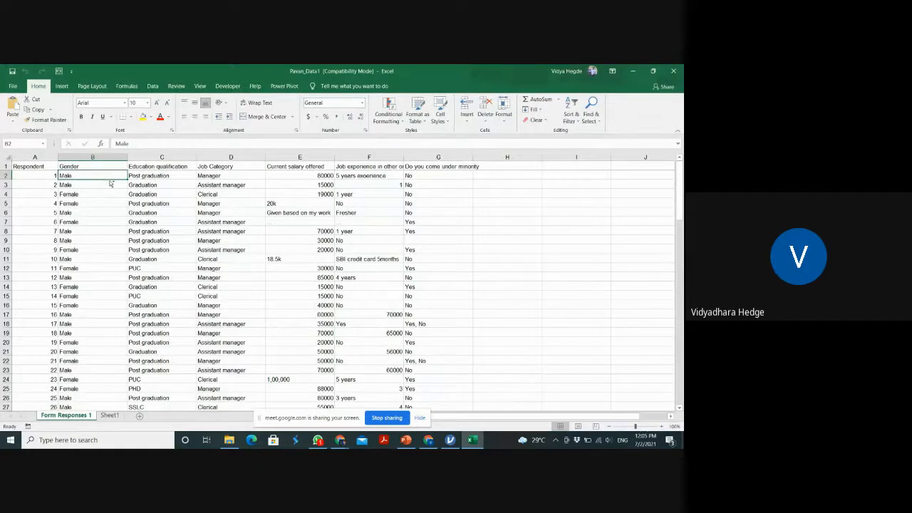
Replace all occurrences of Male with 1 in the sheet, leaving entire-cell matching off, and close Find and Replace
{"action": "key", "text": "ctrl+c"}
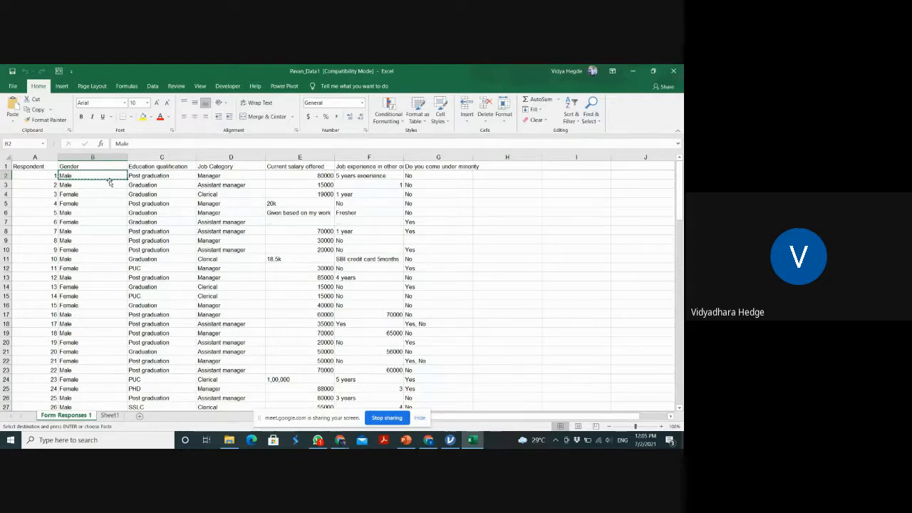
{"action": "key", "text": "ctrl+f"}
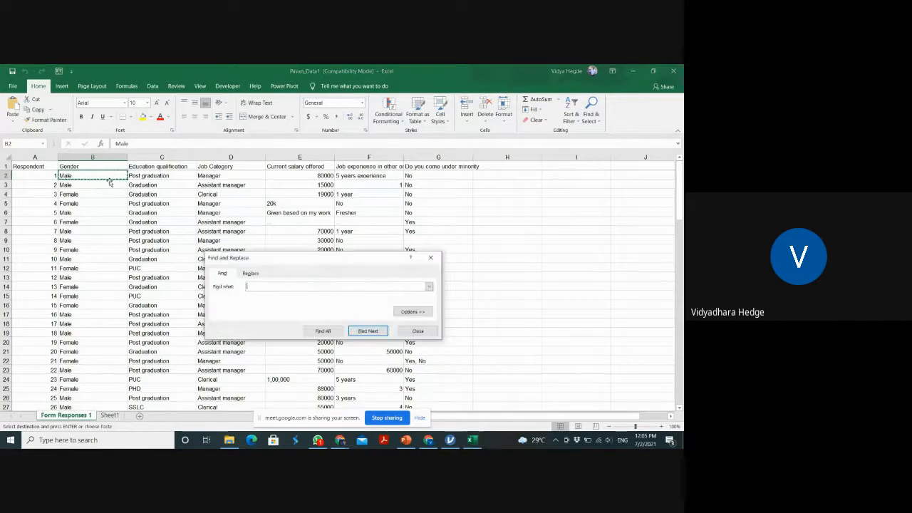
{"action": "key", "text": "ctrl+v"}
{"action": "left_click", "coordinate": [257, 274]}
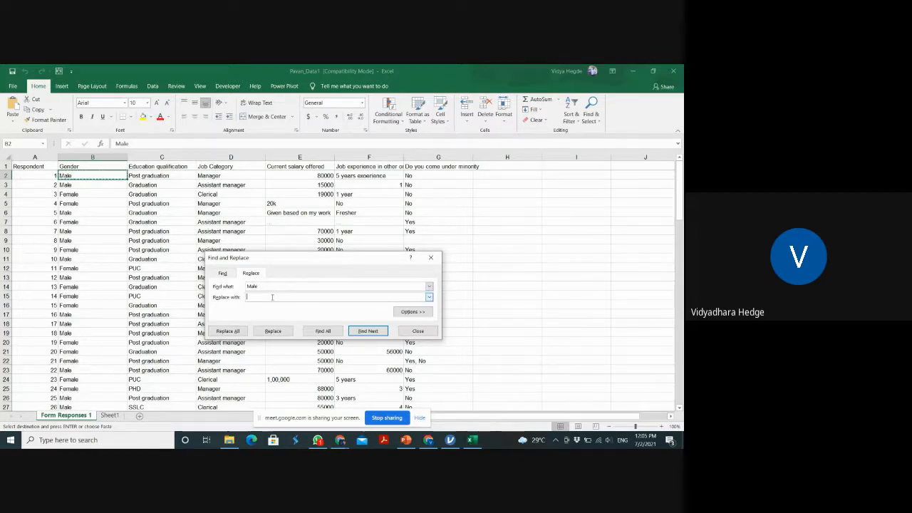
{"action": "type", "text": "1"}
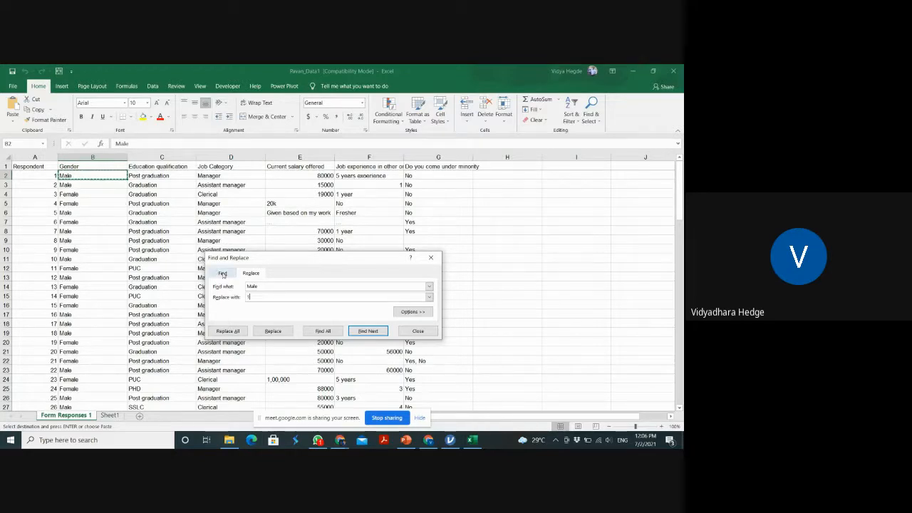
{"action": "left_click", "coordinate": [423, 313]}
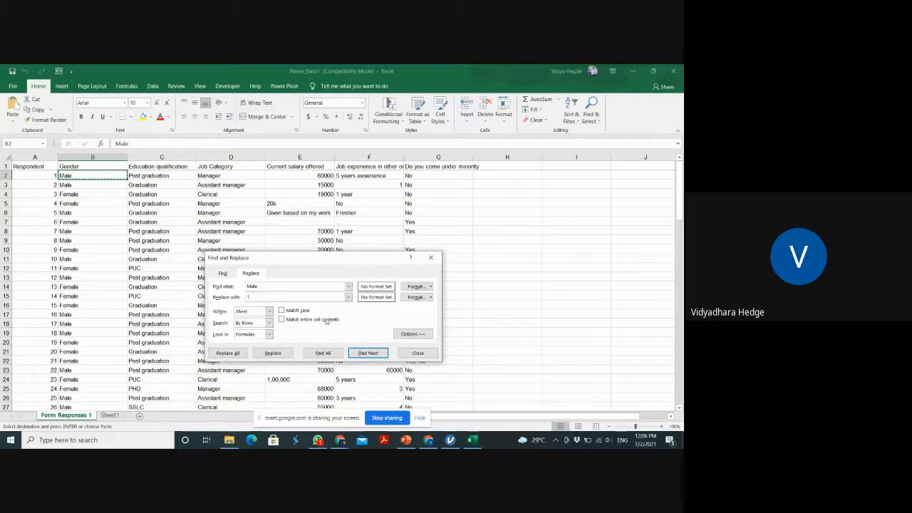
{"action": "left_click", "coordinate": [281, 319]}
{"action": "left_click", "coordinate": [281, 320]}
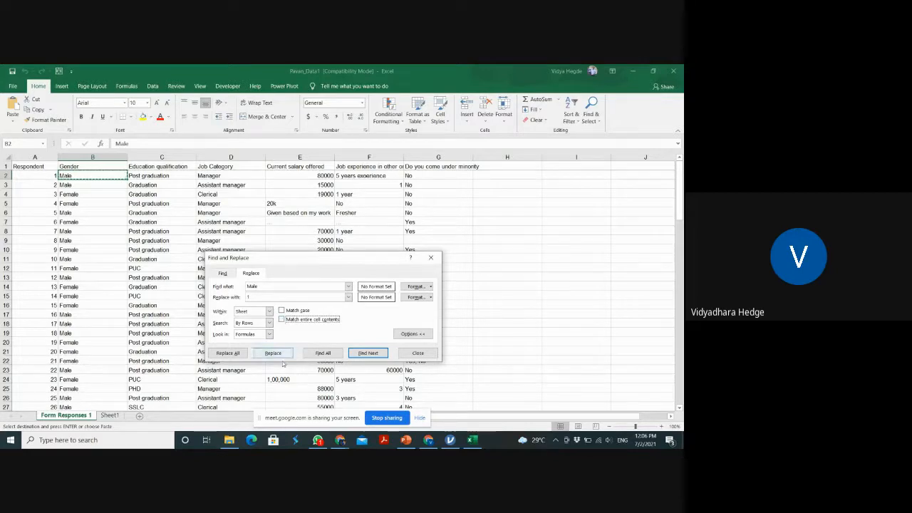
{"action": "left_click", "coordinate": [242, 354]}
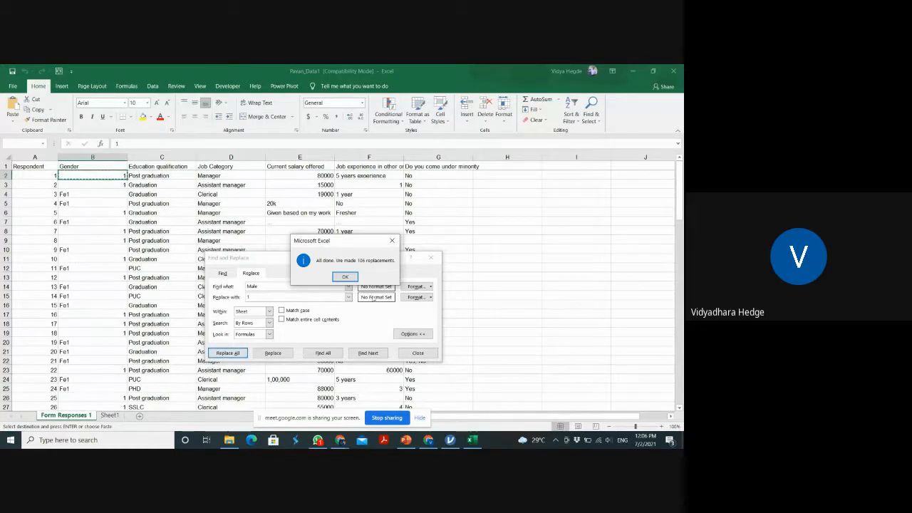
{"action": "left_click", "coordinate": [346, 277]}
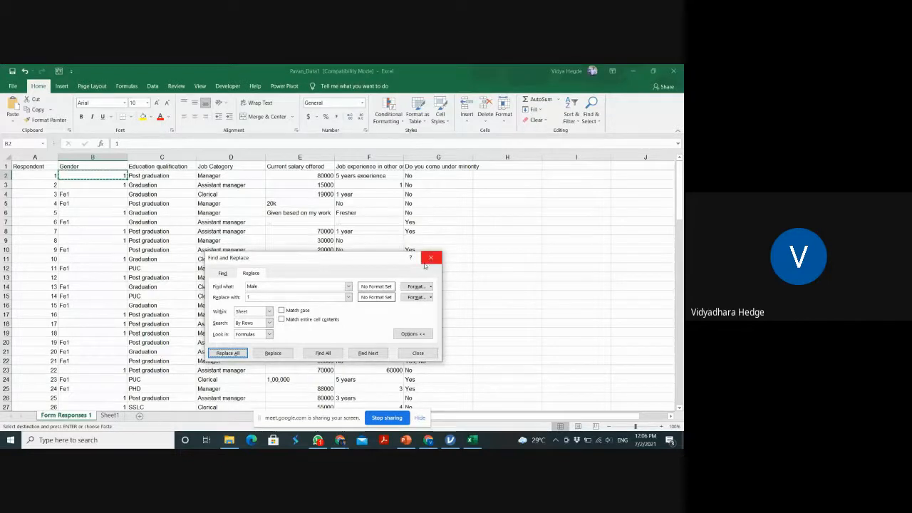
{"action": "left_click", "coordinate": [430, 262]}
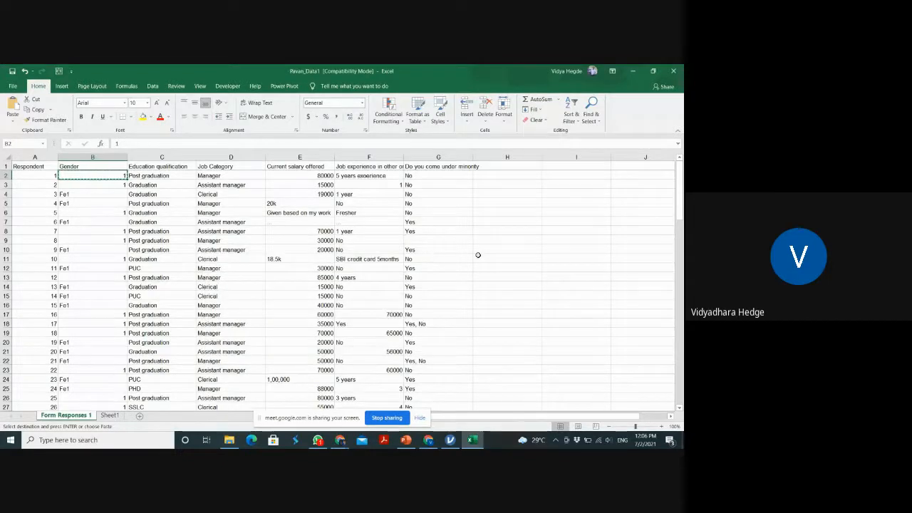
Undo the last replacement, then replace all Male entries with 1 in the sheet, matching entire cell contents
{"action": "left_click", "coordinate": [85, 194]}
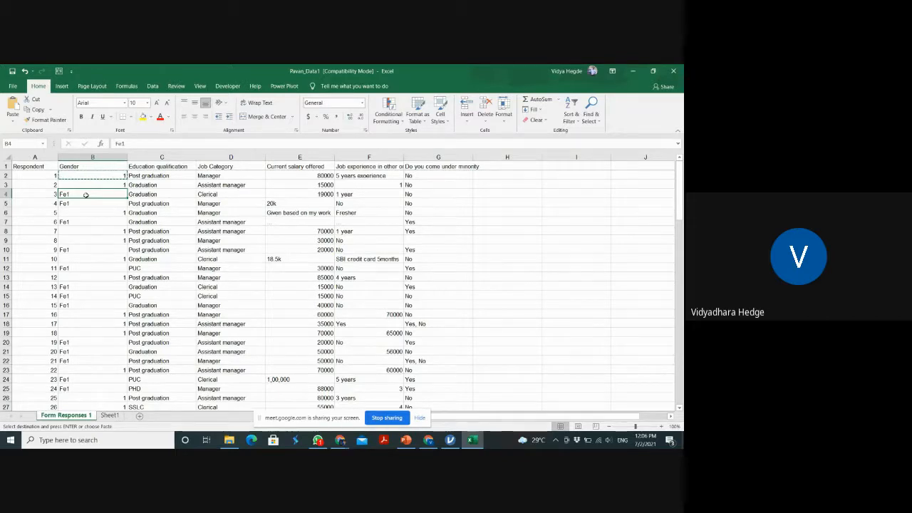
{"action": "key", "text": "ctrl+z"}
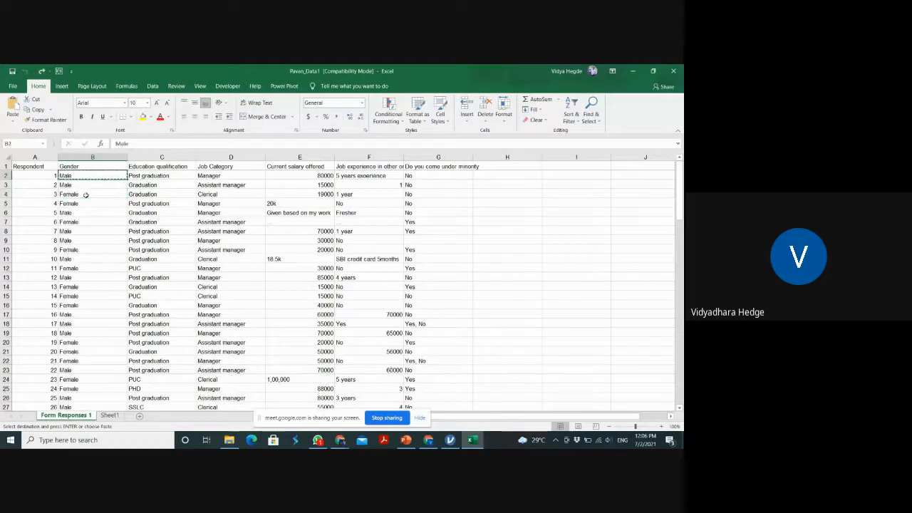
{"action": "key", "text": "ctrl+f"}
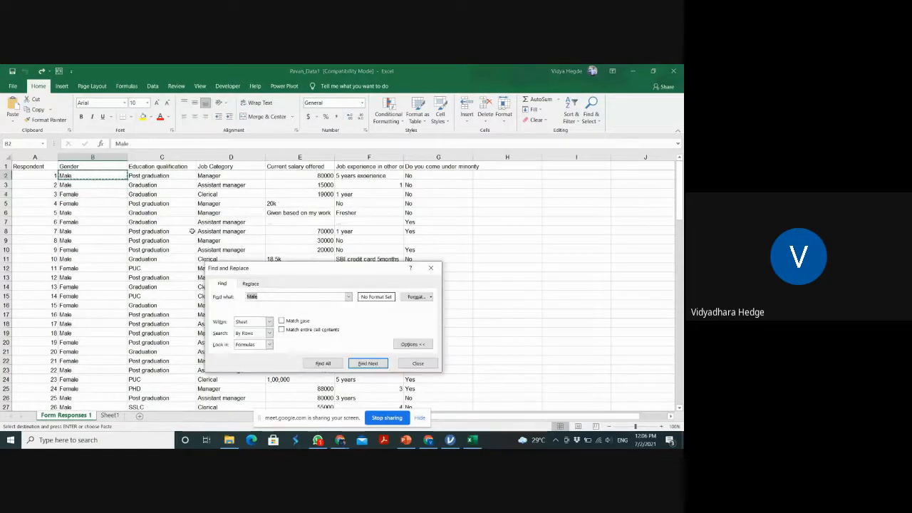
{"action": "left_click", "coordinate": [282, 330]}
{"action": "left_click", "coordinate": [251, 284]}
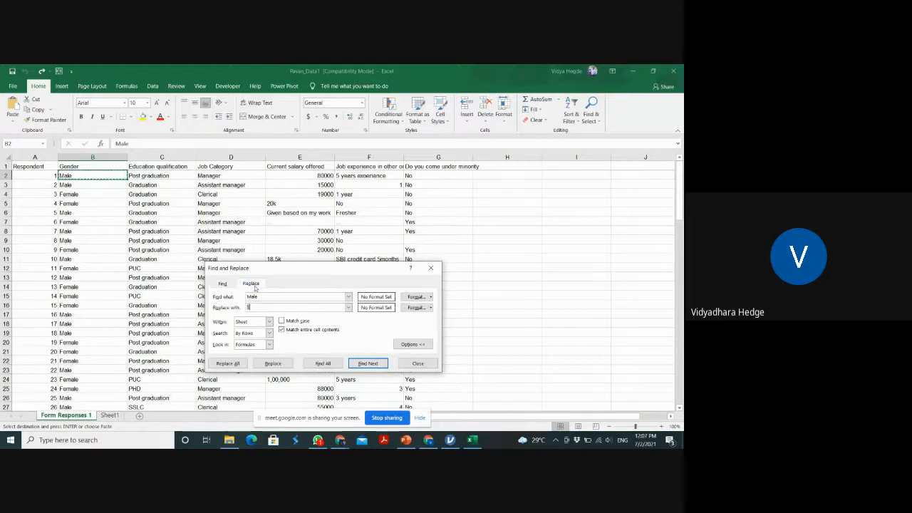
{"action": "left_click", "coordinate": [235, 363]}
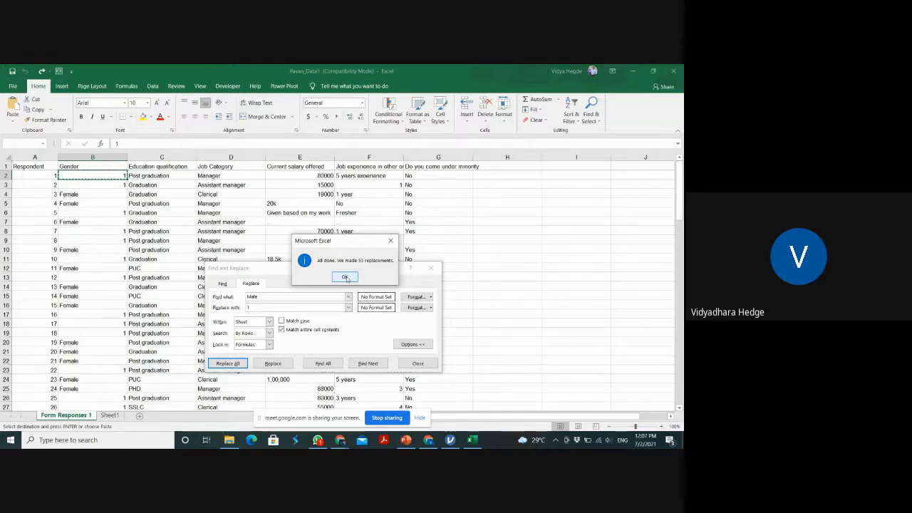
{"action": "left_click", "coordinate": [345, 277]}
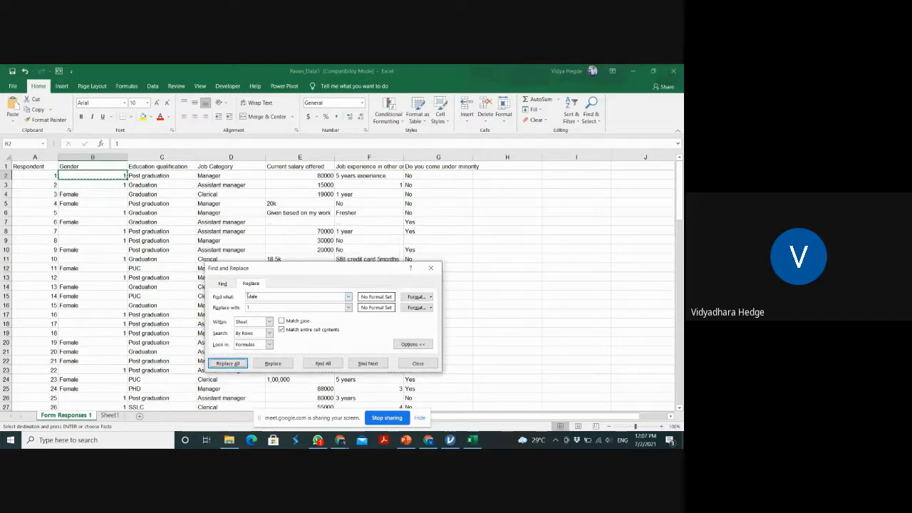
Replace all Female entries with 2 in the sheet, matching entire cell contents, and close Find and Replace
{"action": "left_click", "coordinate": [247, 297]}
{"action": "type", "text": "Female"}
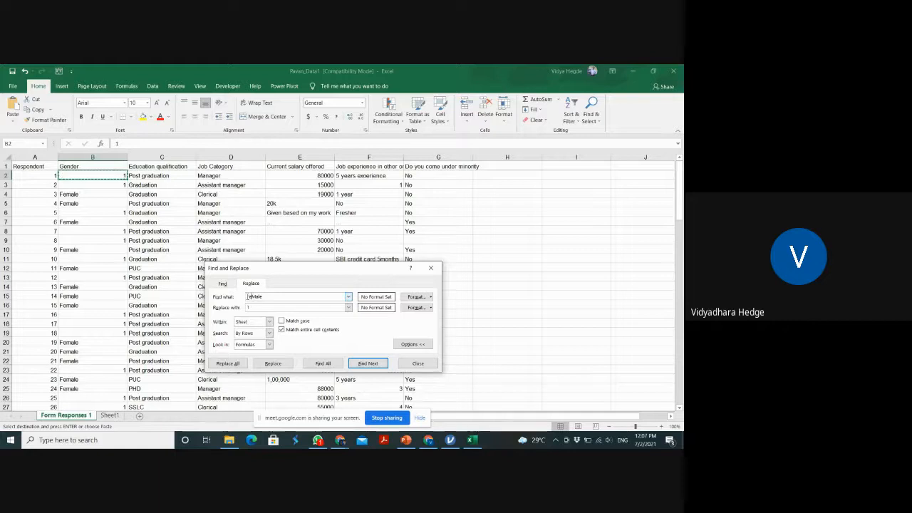
{"action": "key", "text": "BackSpace"}
{"action": "key", "text": "BackSpace"}
{"action": "key", "text": "BackSpace"}
{"action": "key", "text": "BackSpace"}
{"action": "left_click", "coordinate": [267, 307]}
{"action": "type", "text": "m"}
{"action": "left_click", "coordinate": [242, 364]}
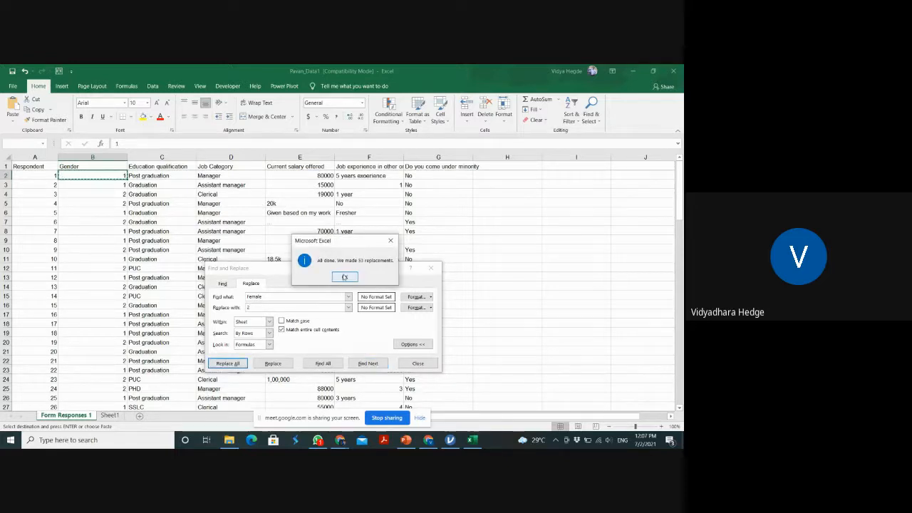
{"action": "left_click", "coordinate": [344, 276]}
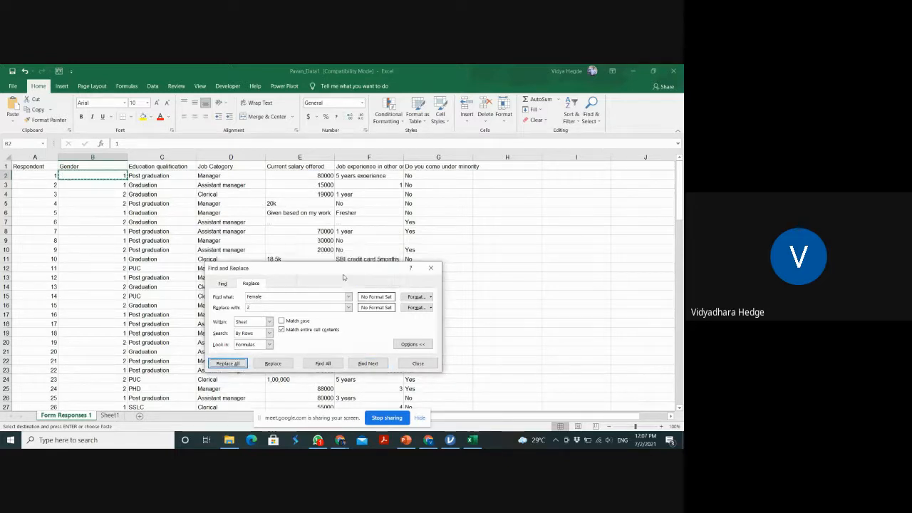
{"action": "left_click", "coordinate": [431, 269]}
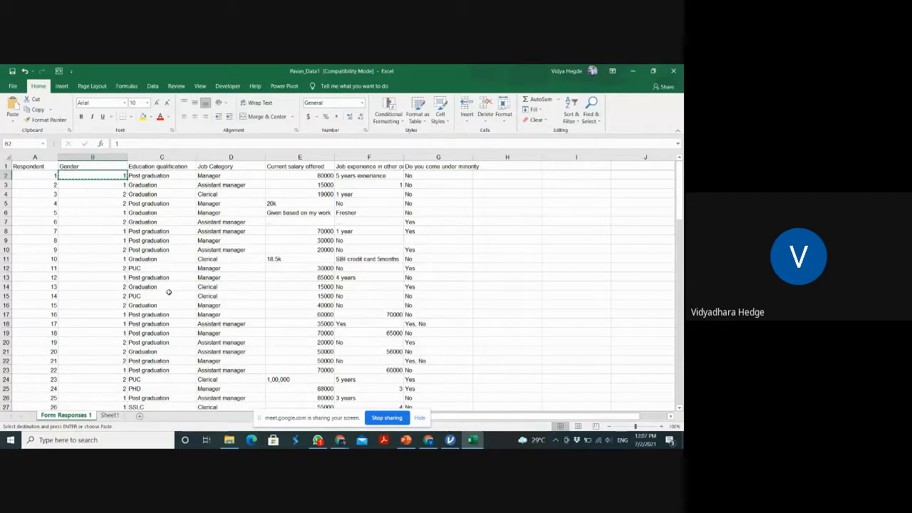
Copy an SSLC entry from the Education qualification column and replace all its occurrences with 1, matching entire cell contents
{"action": "left_click", "coordinate": [143, 267]}
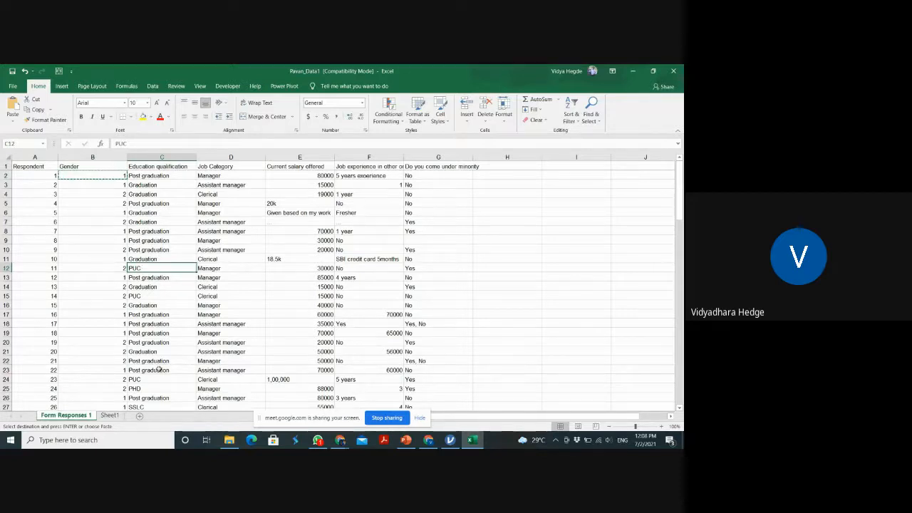
{"action": "left_click", "coordinate": [147, 406]}
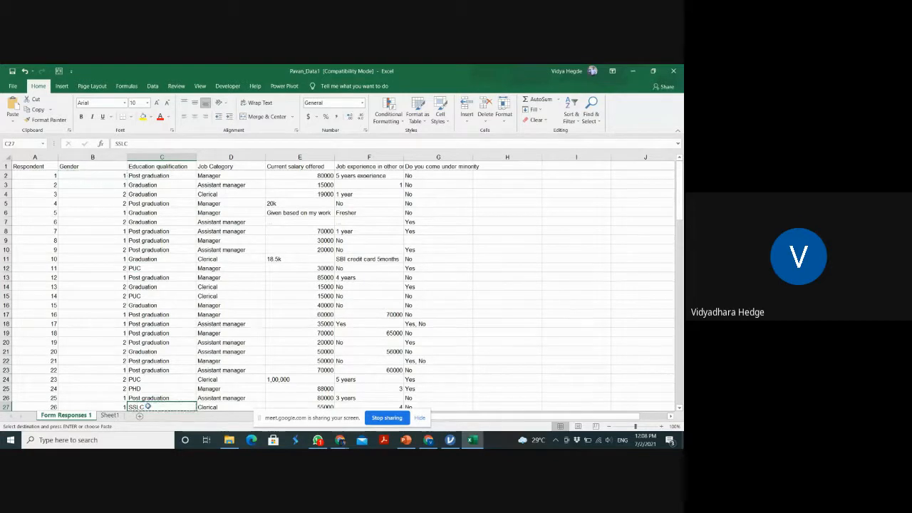
{"action": "key", "text": "ctrl+c"}
{"action": "key", "text": "ctrl+f"}
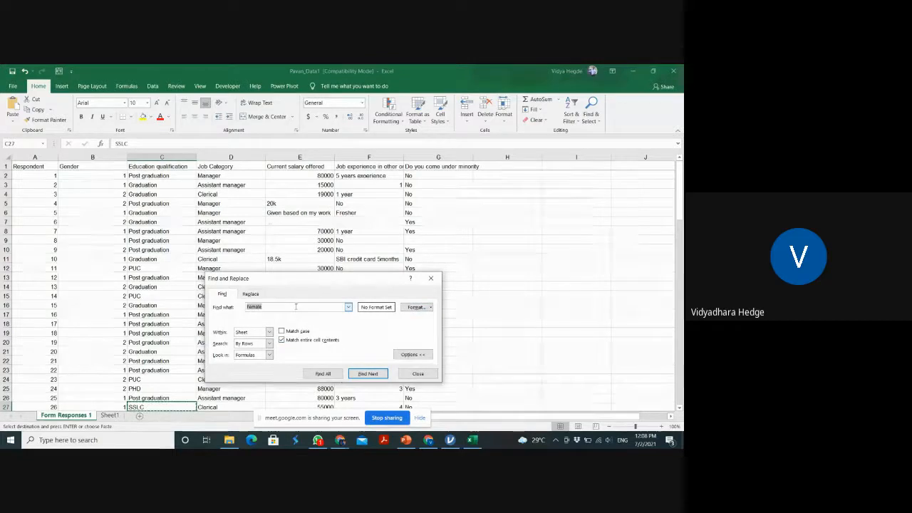
{"action": "key", "text": "ctrl+v"}
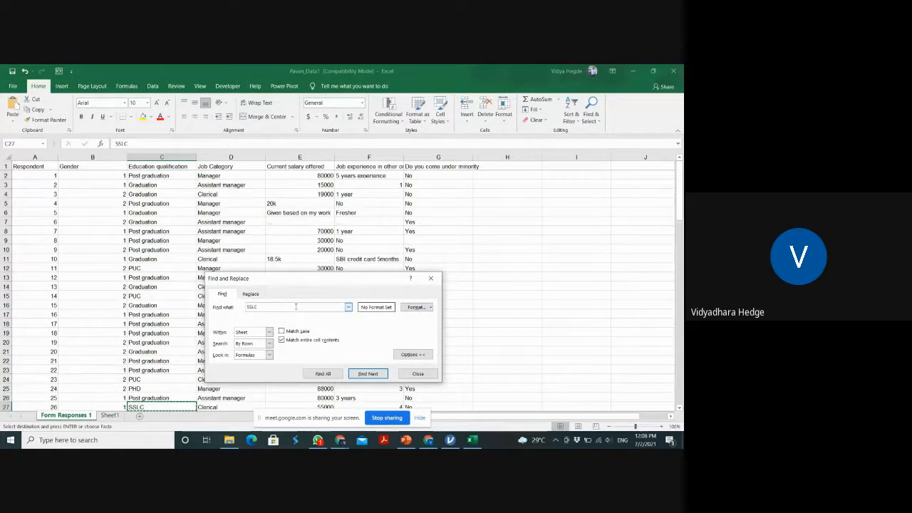
{"action": "left_click", "coordinate": [251, 294]}
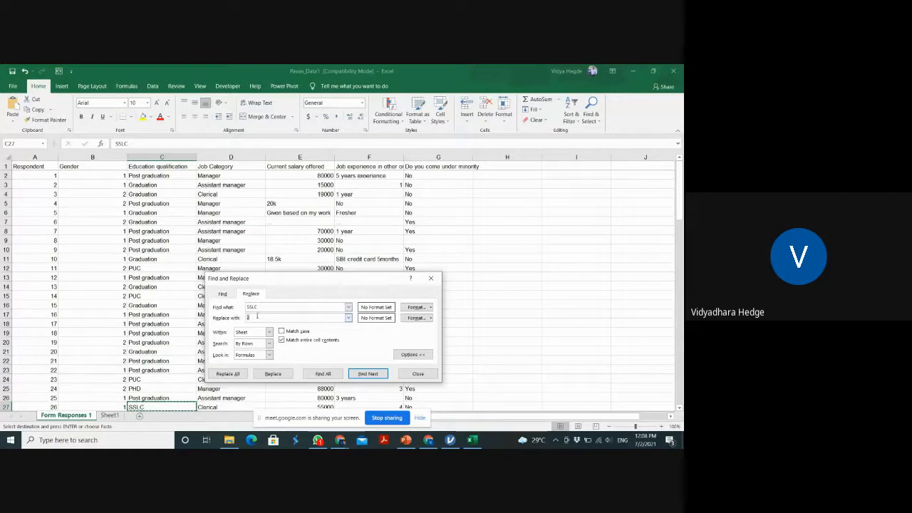
{"action": "left_click", "coordinate": [236, 375]}
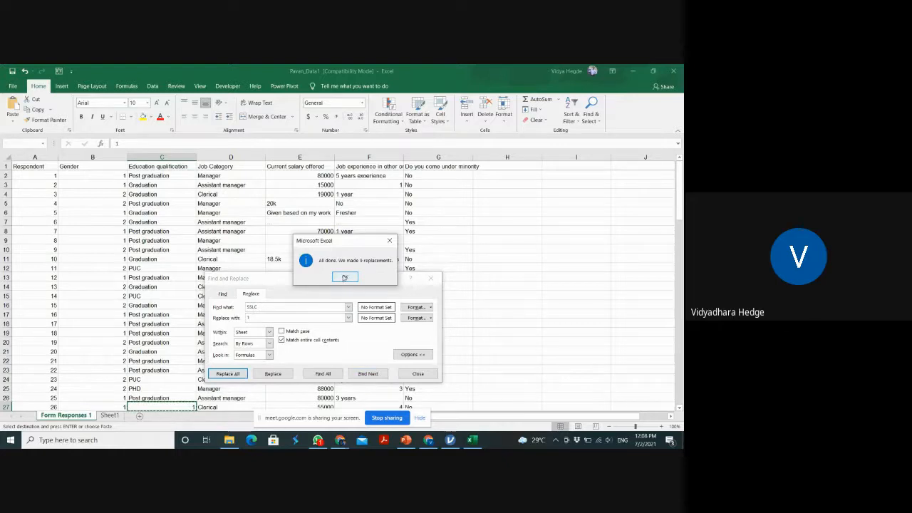
{"action": "left_click", "coordinate": [344, 277]}
Replace all PUC entries in the sheet with 2, matching entire cell contents
{"action": "left_click_drag", "start_coordinate": [259, 307], "coordinate": [238, 308]}
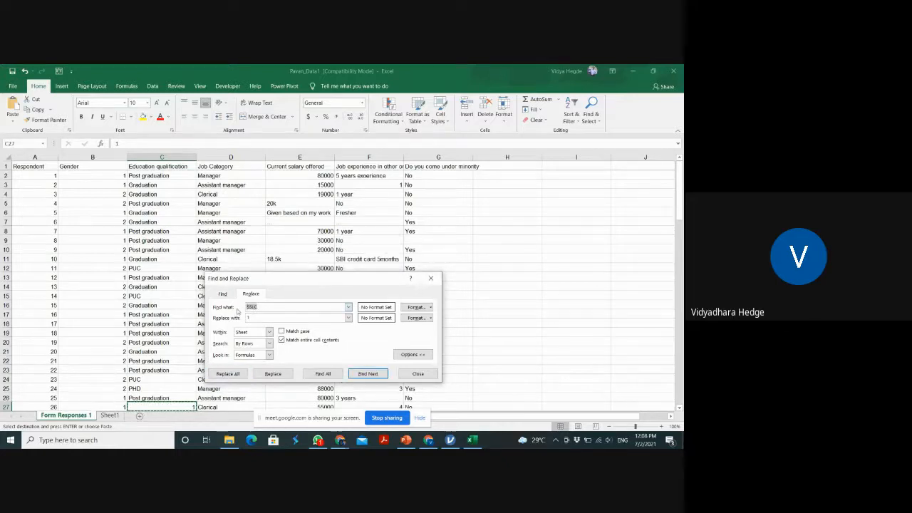
{"action": "type", "text": "PUC"}
{"action": "type", "text": "2"}
{"action": "left_click", "coordinate": [228, 374]}
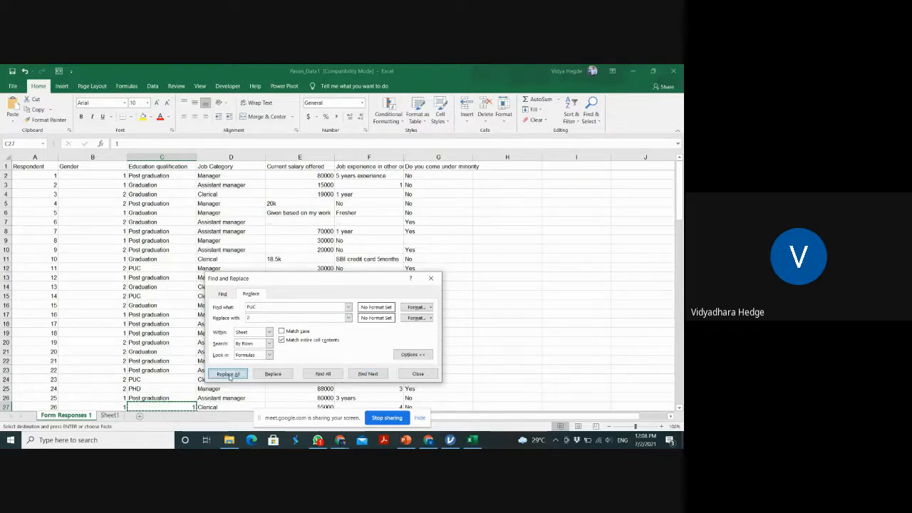
{"action": "left_click", "coordinate": [345, 276]}
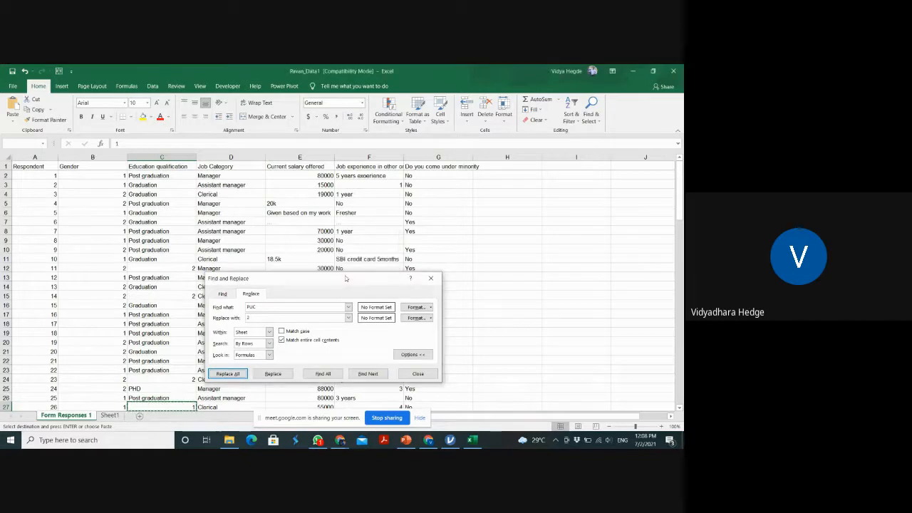
Replace all Graduation entries in the sheet with 3, matching entire cell contents
{"action": "left_click_drag", "start_coordinate": [272, 305], "coordinate": [239, 308]}
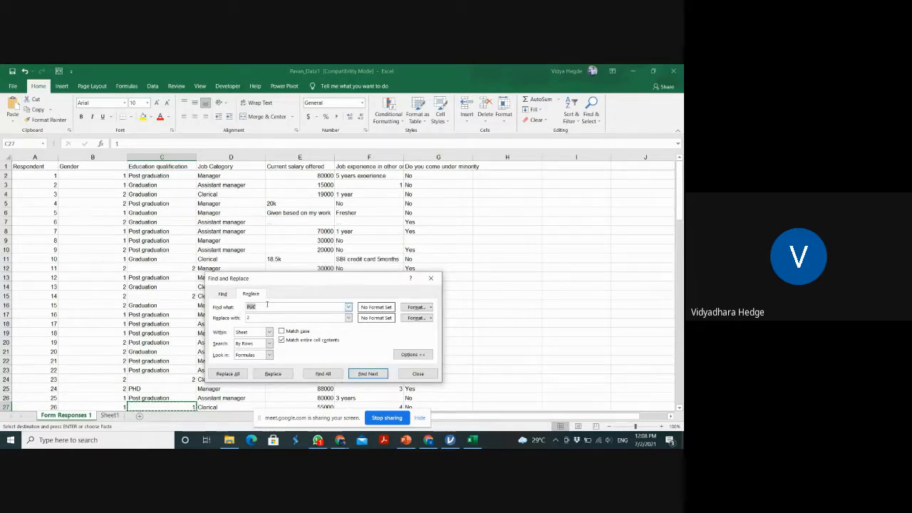
{"action": "type", "text": "I"}
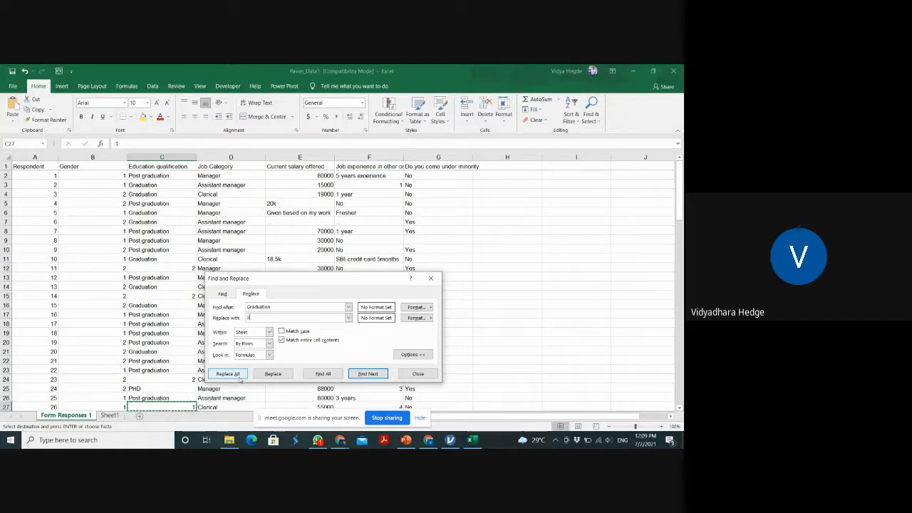
{"action": "left_click", "coordinate": [239, 377]}
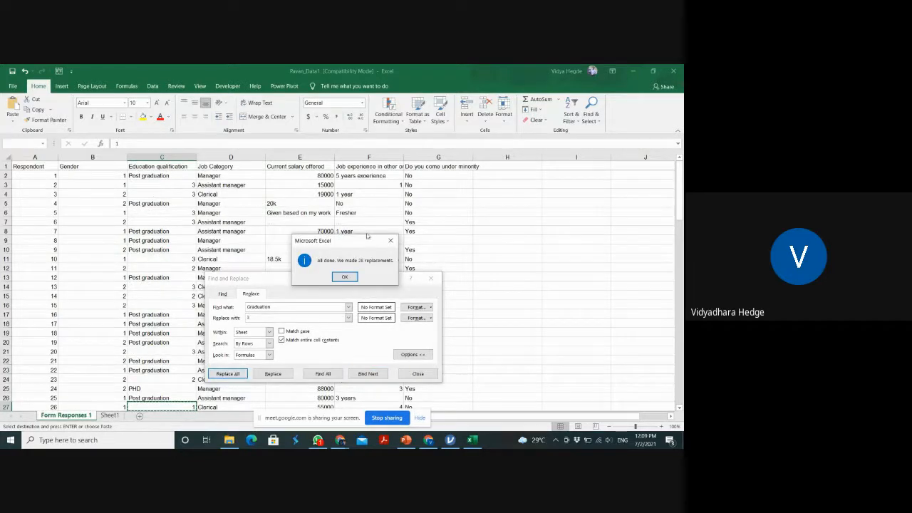
{"action": "left_click", "coordinate": [346, 278]}
Replace all Post Graduation entries in the sheet with 4, matching entire cell contents
{"action": "left_click", "coordinate": [248, 307]}
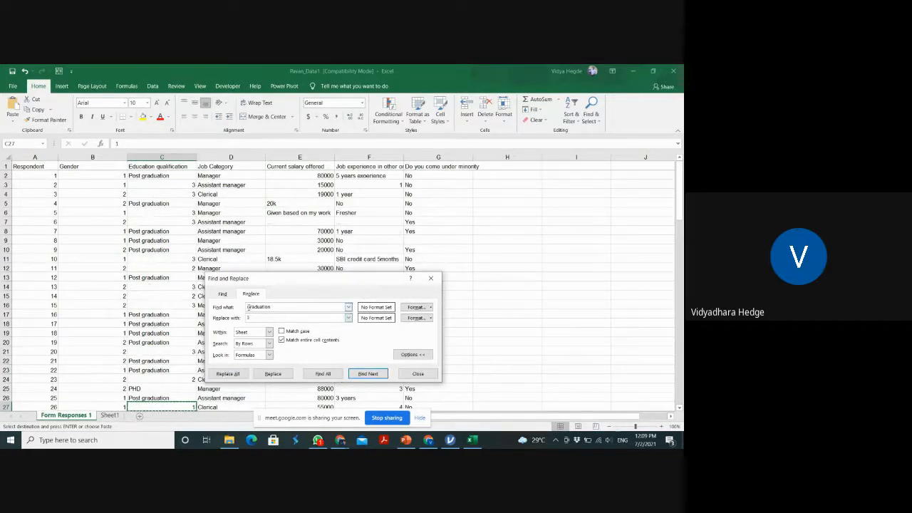
{"action": "type", "text": "Post"}
{"action": "left_click", "coordinate": [252, 318]}
{"action": "type", "text": "4"}
{"action": "left_click", "coordinate": [228, 374]}
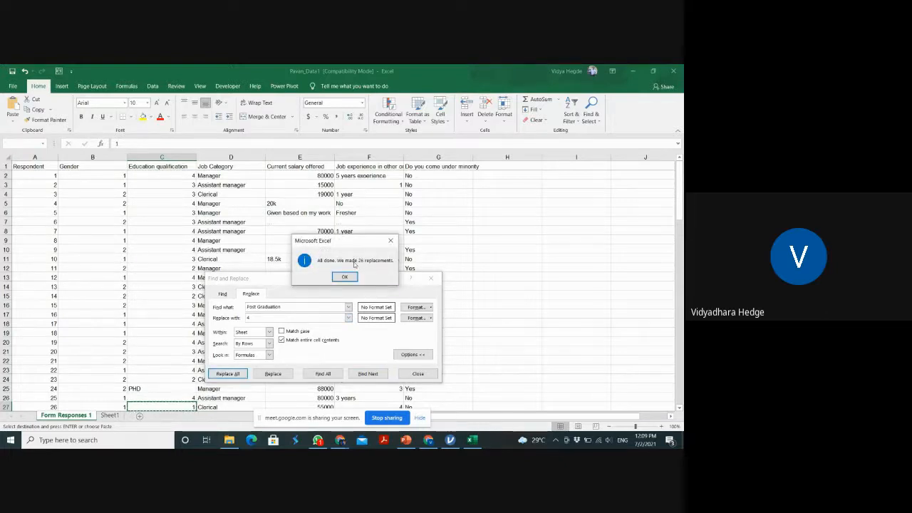
{"action": "left_click", "coordinate": [344, 277]}
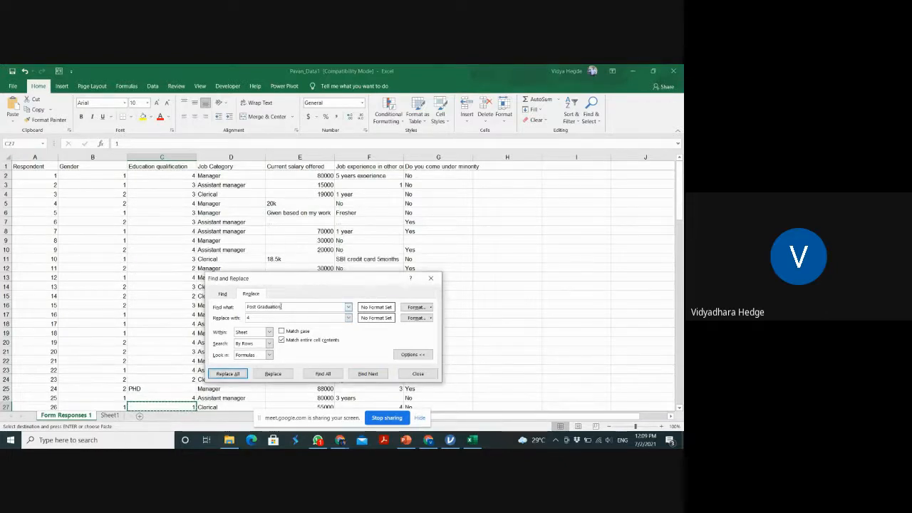
Replace all PHD entries in the sheet with 5, matching entire cell contents, and close Find and Replace
{"action": "left_click_drag", "start_coordinate": [282, 308], "coordinate": [213, 310]}
{"action": "type", "text": "PHD"}
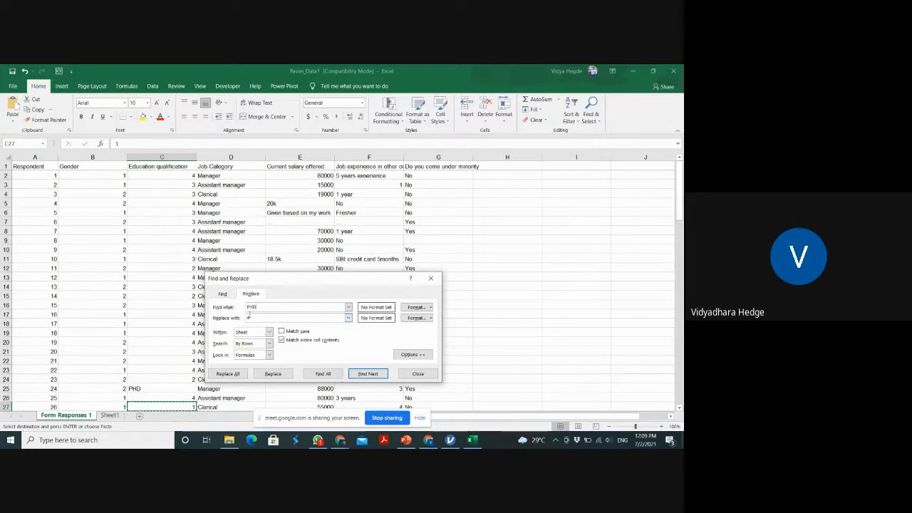
{"action": "left_click", "coordinate": [250, 317]}
{"action": "key", "text": "BackSpace"}
{"action": "type", "text": "5"}
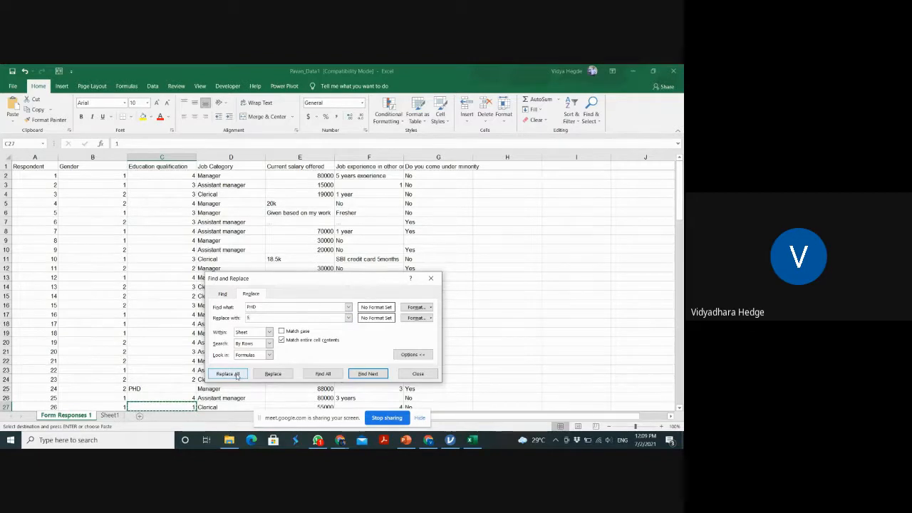
{"action": "left_click", "coordinate": [237, 376]}
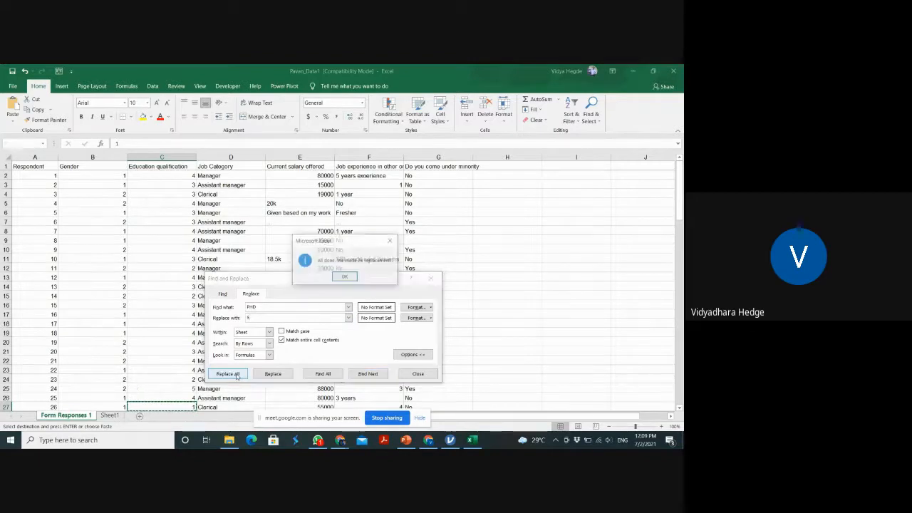
{"action": "left_click", "coordinate": [349, 276]}
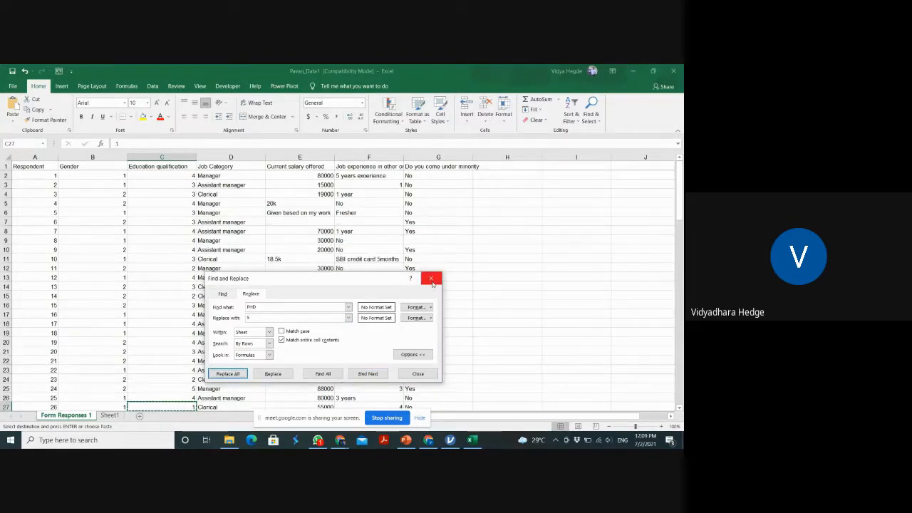
{"action": "left_click", "coordinate": [432, 280]}
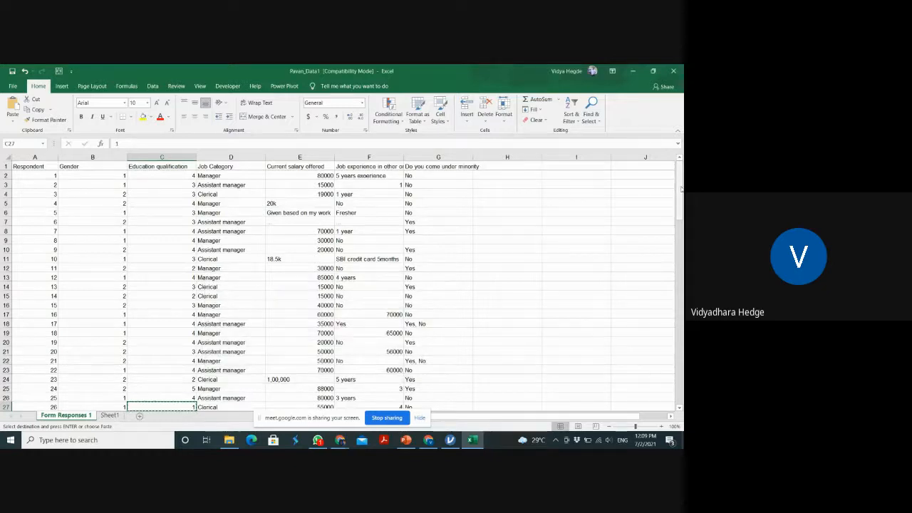
Replace all Clerical entries in the sheet with 1, matching entire cell contents
{"action": "mouse_move", "coordinate": [673, 178]}
{"action": "left_mouse_down"}
{"action": "mouse_move", "coordinate": [671, 401]}
{"action": "mouse_move", "coordinate": [680, 175]}
{"action": "left_mouse_up"}
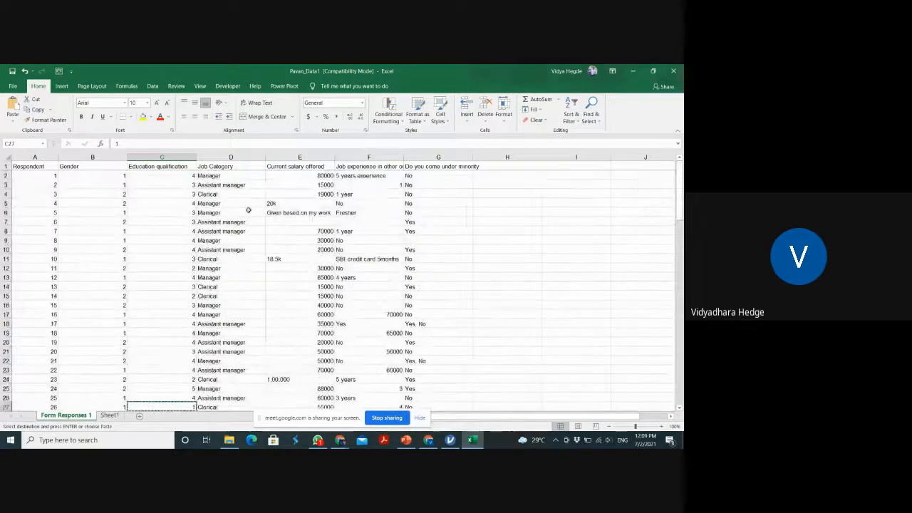
{"action": "left_click", "coordinate": [245, 178]}
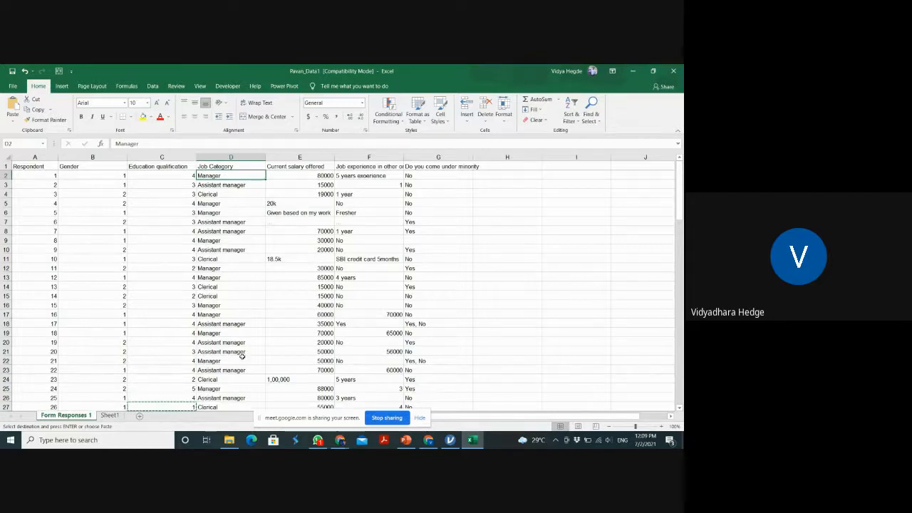
{"action": "left_click_drag", "start_coordinate": [679, 188], "coordinate": [390, 161]}
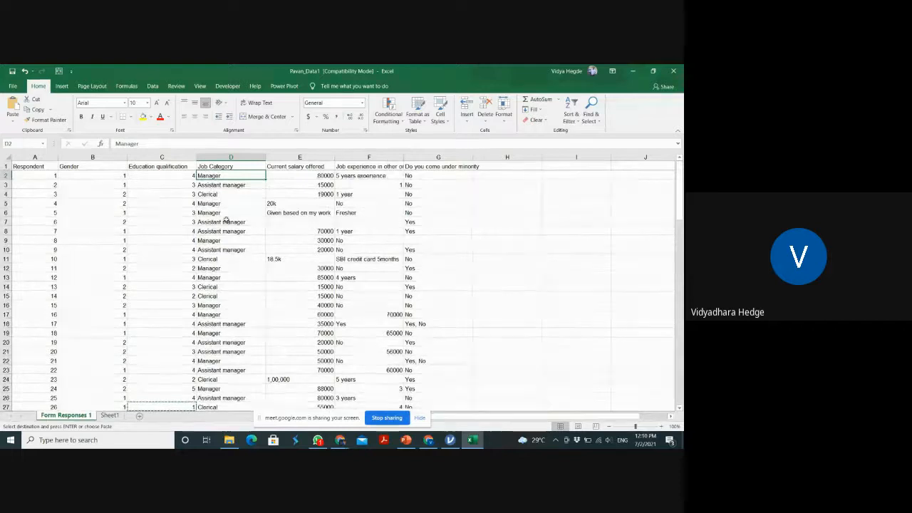
{"action": "left_click", "coordinate": [218, 286]}
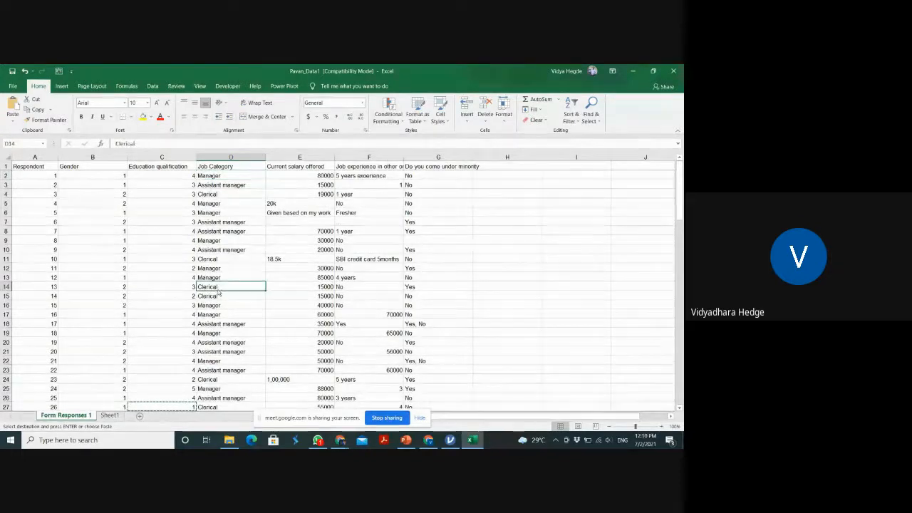
{"action": "key", "text": "ctrl+c"}
{"action": "key", "text": "ctrl+f"}
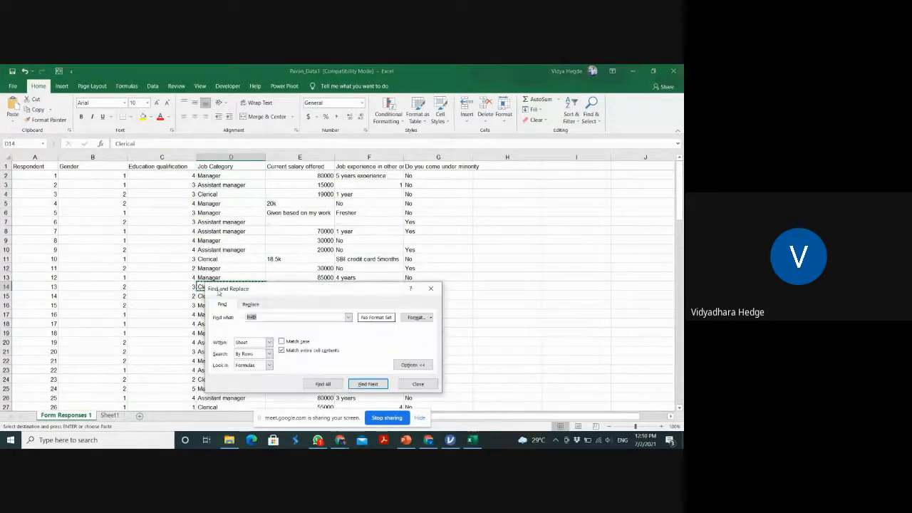
{"action": "key", "text": "ctrl+v"}
{"action": "left_click", "coordinate": [254, 306]}
{"action": "type", "text": "1"}
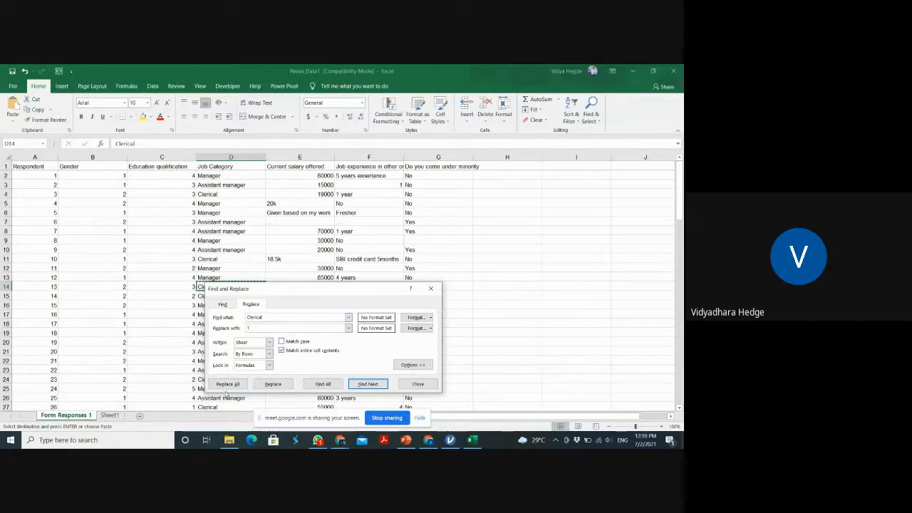
{"action": "left_click", "coordinate": [227, 384]}
{"action": "left_click", "coordinate": [345, 277]}
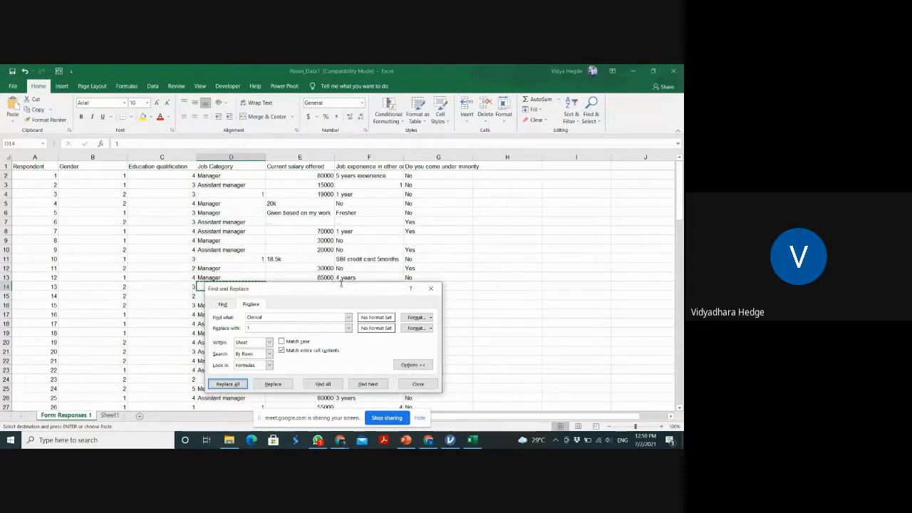
Replace all Assistant manager entries in the sheet with 2, matching entire cell contents
{"action": "left_click_drag", "start_coordinate": [271, 318], "coordinate": [232, 319]}
{"action": "type", "text": "Ass"}
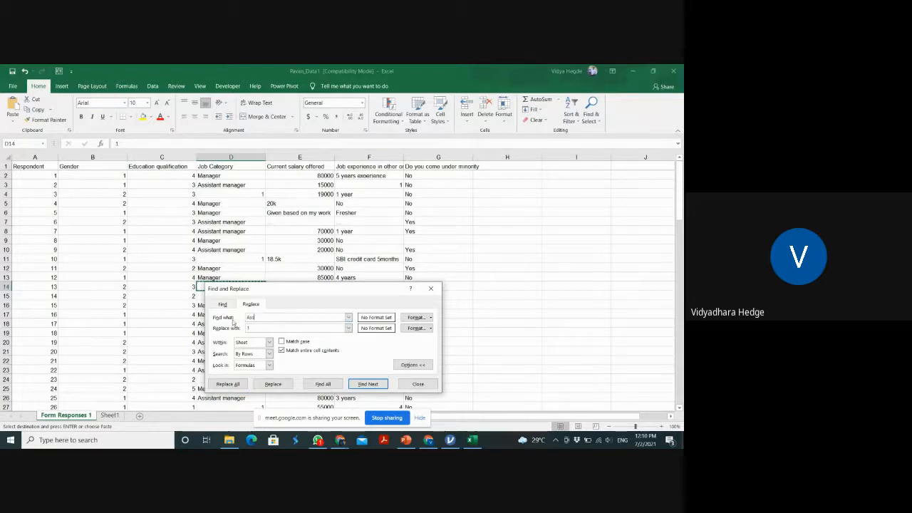
{"action": "type", "text": "istant M"}
{"action": "key", "text": "BackSpace"}
{"action": "type", "text": "manag"}
{"action": "type", "text": "2"}
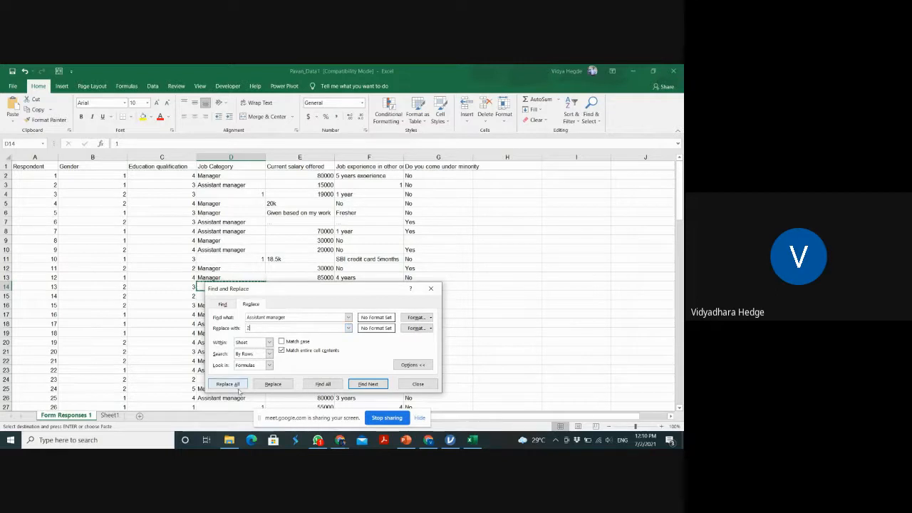
{"action": "left_click", "coordinate": [228, 384]}
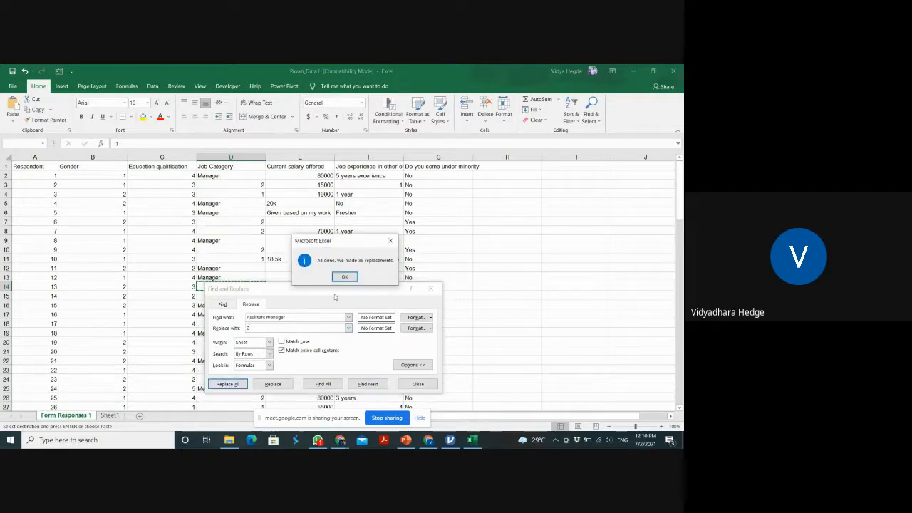
{"action": "left_click", "coordinate": [345, 277]}
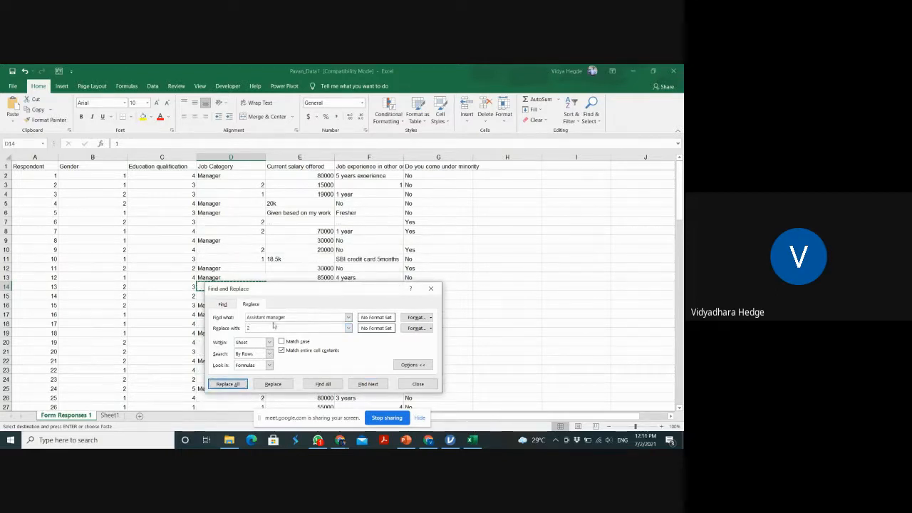
Replace all Manager entries in the sheet with 3, matching entire cell contents, and close Find and Replace
{"action": "left_click_drag", "start_coordinate": [270, 318], "coordinate": [238, 319]}
{"action": "type", "text": "M"}
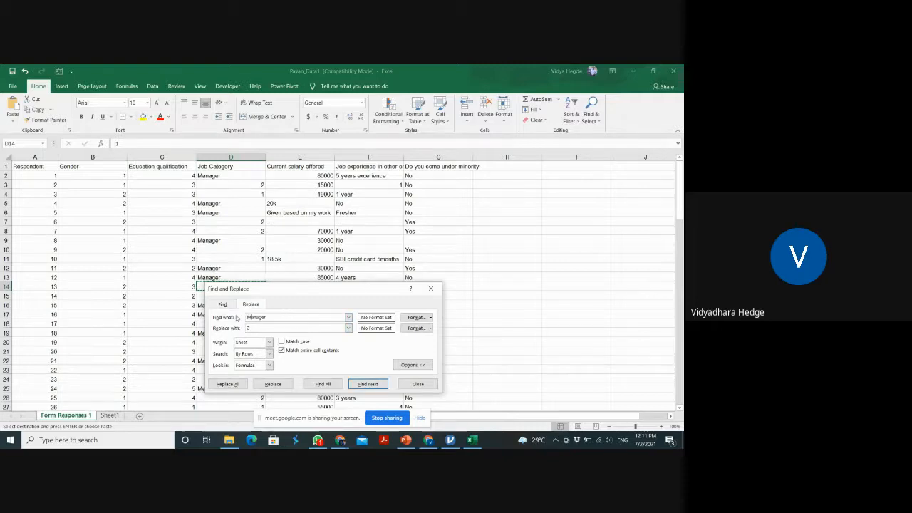
{"action": "left_click", "coordinate": [251, 328]}
{"action": "key", "text": "BackSpace"}
{"action": "type", "text": "3"}
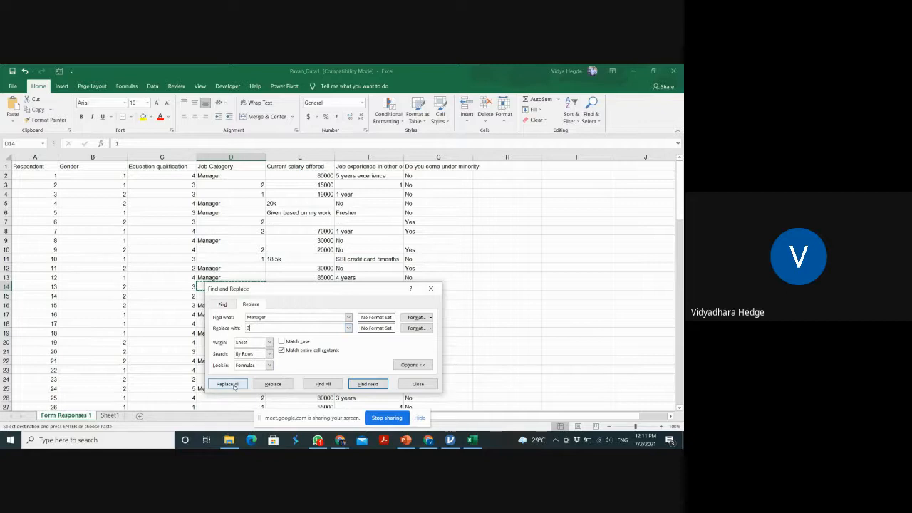
{"action": "left_click", "coordinate": [228, 384]}
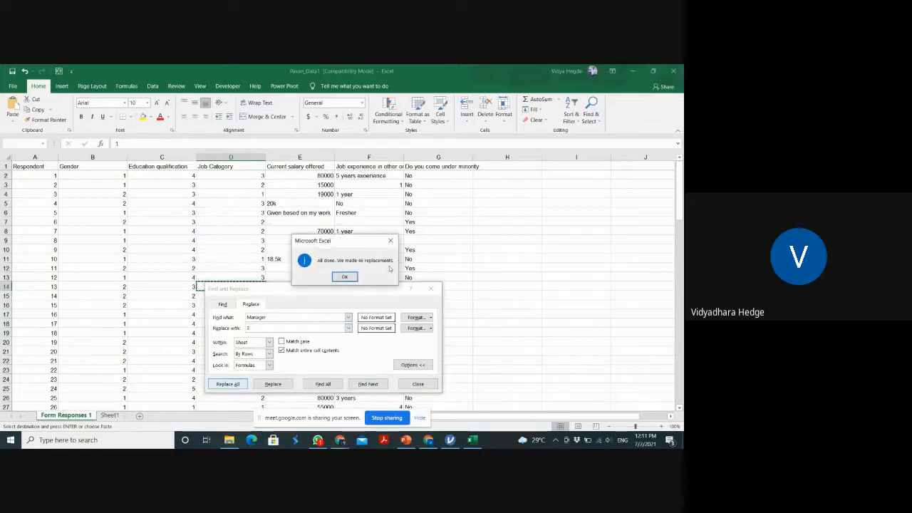
{"action": "left_click", "coordinate": [344, 277]}
{"action": "left_click", "coordinate": [431, 288]}
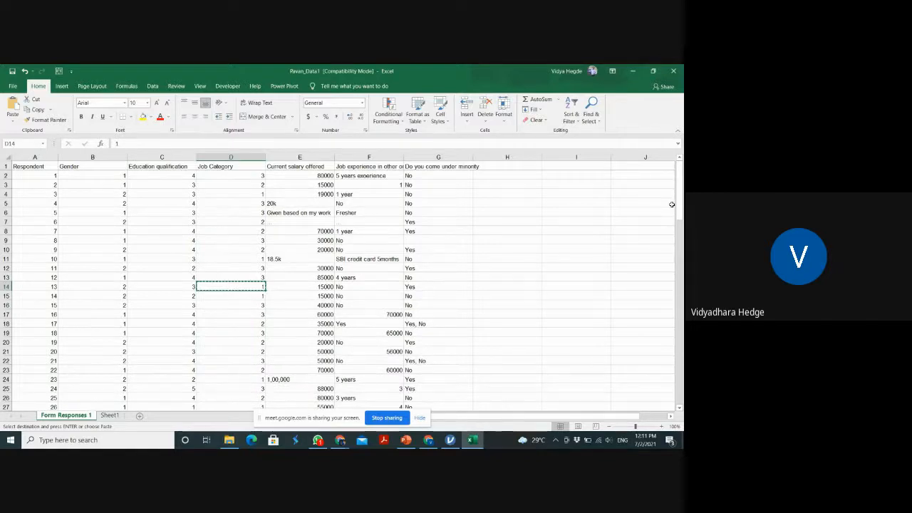
{"action": "left_click_drag", "start_coordinate": [680, 202], "coordinate": [649, 166]}
{"action": "left_click", "coordinate": [431, 178]}
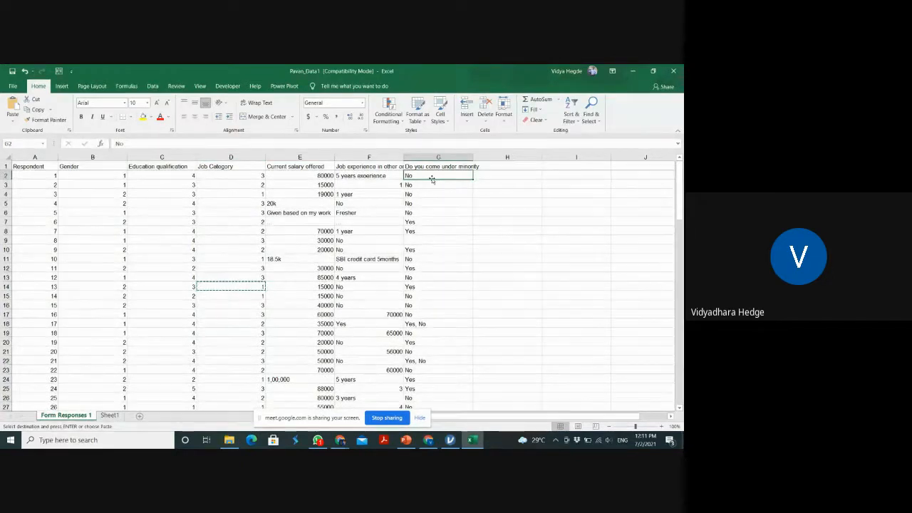
{"action": "key", "text": "alt+Tab"}
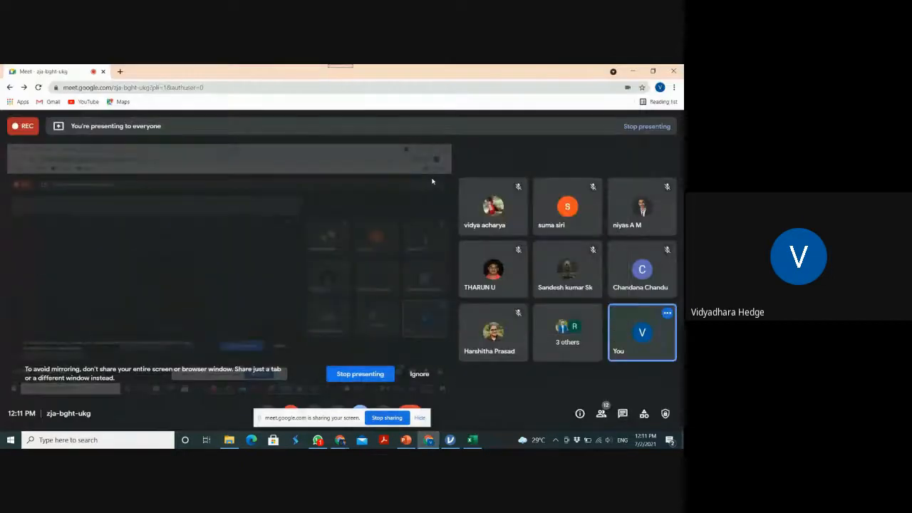
{"action": "key", "text": "alt+Tab"}
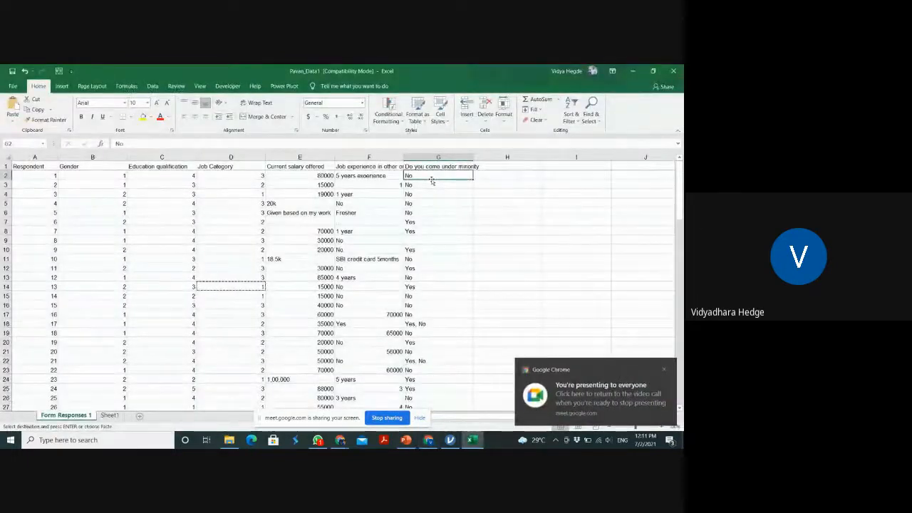
{"action": "key", "text": "alt+Tab"}
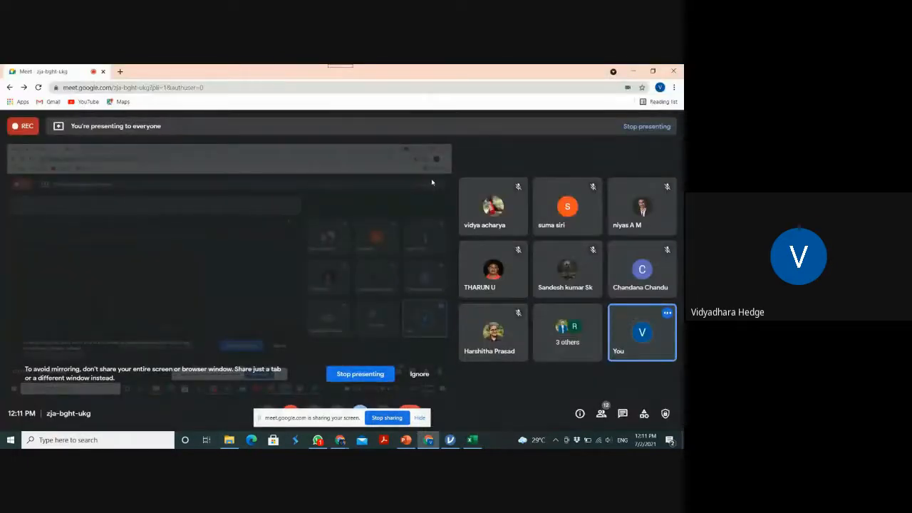
{"action": "key", "text": "alt+Tab"}
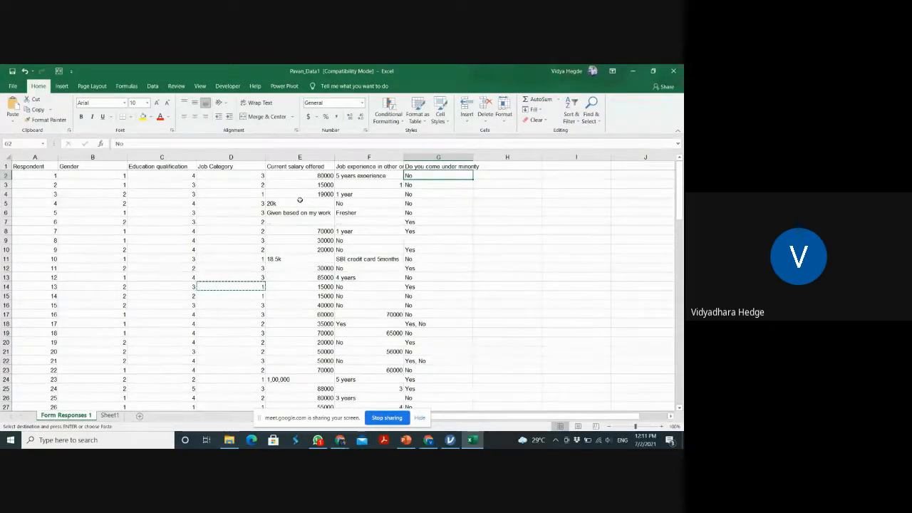
Try a hyphen as placeholder in the empty minority cell G9 and clear it again
{"action": "left_click", "coordinate": [426, 246]}
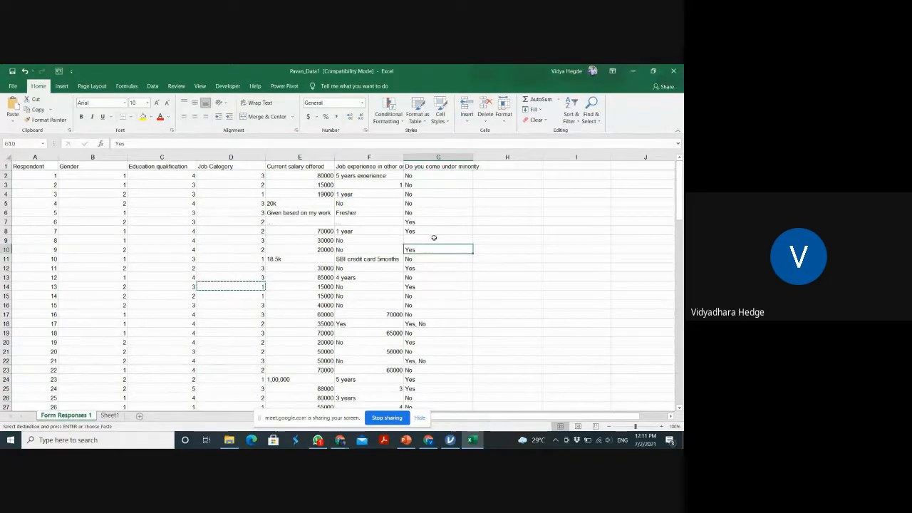
{"action": "left_click", "coordinate": [433, 238]}
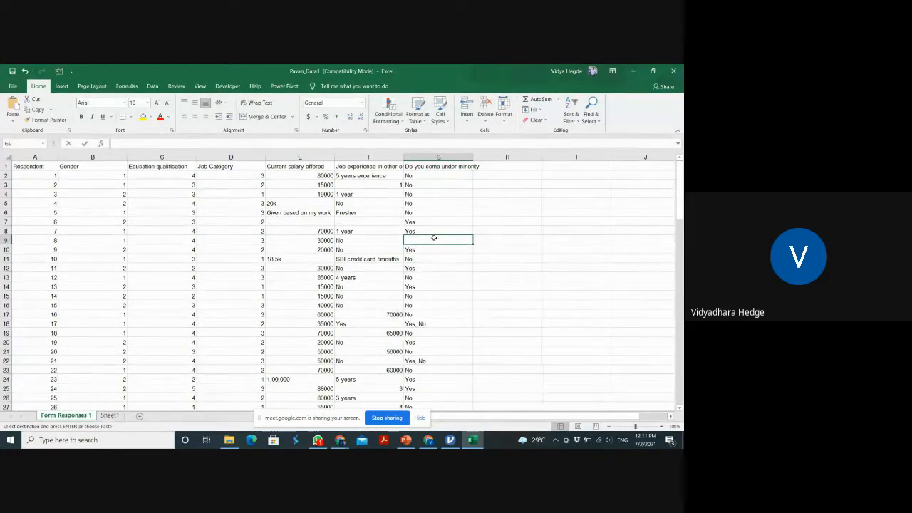
{"action": "type", "text": "-"}
{"action": "key", "text": "Return"}
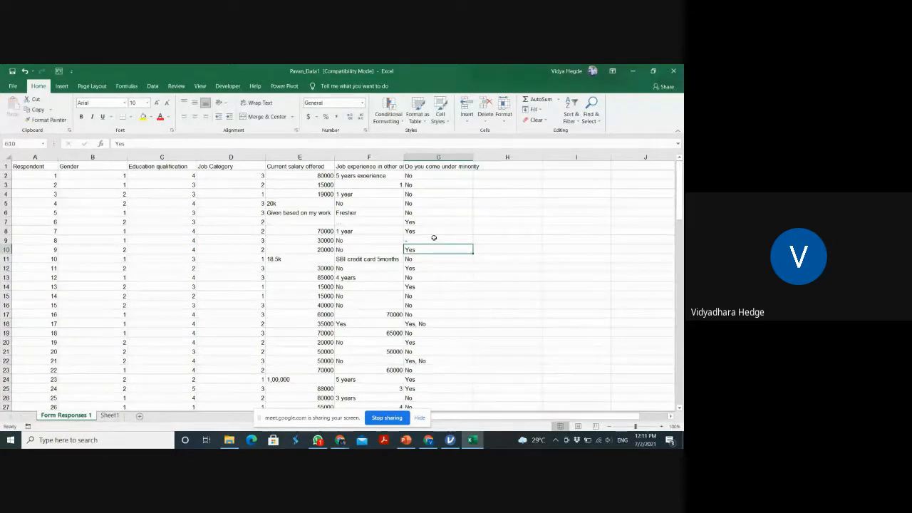
{"action": "left_click", "coordinate": [433, 238]}
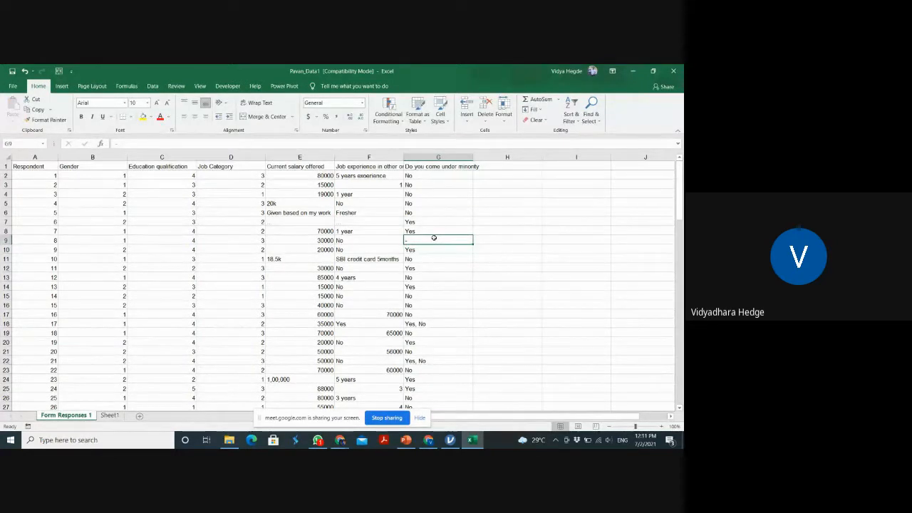
{"action": "key", "text": "BackSpace"}
{"action": "key", "text": "Return"}
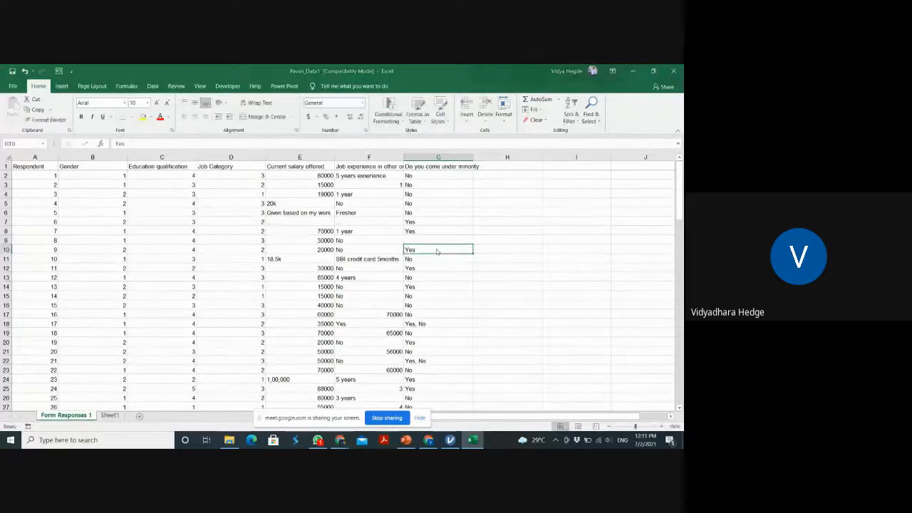
{"action": "key", "text": "alt+Tab"}
{"action": "key", "text": "alt+Tab"}
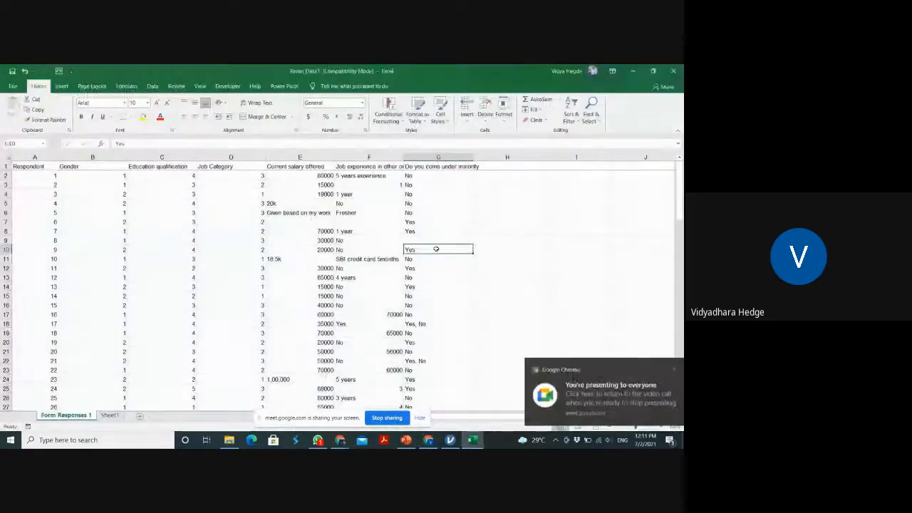
{"action": "key", "text": "alt+Tab"}
{"action": "key", "text": "alt+Tab"}
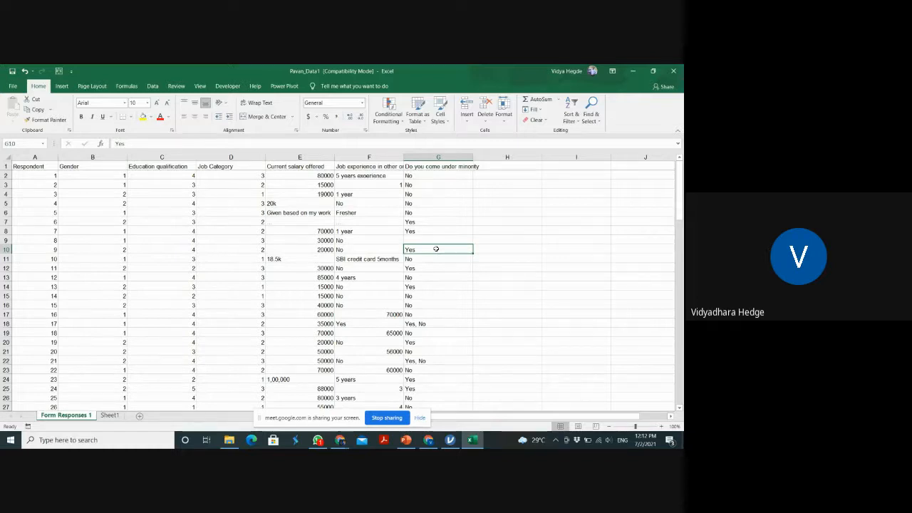
Clear the ambiguous "Yes, No" answers from cells G18 and G22 of the minority column
{"action": "left_click", "coordinate": [427, 324]}
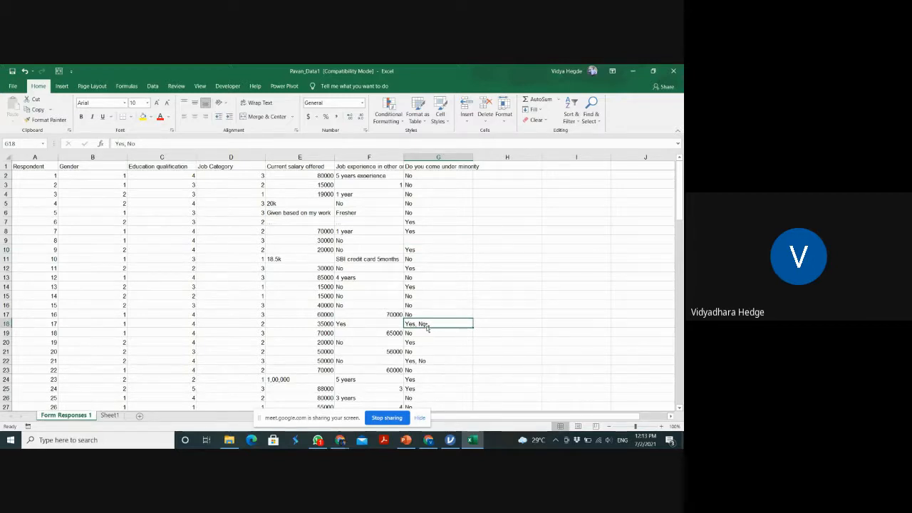
{"action": "key", "text": "BackSpace"}
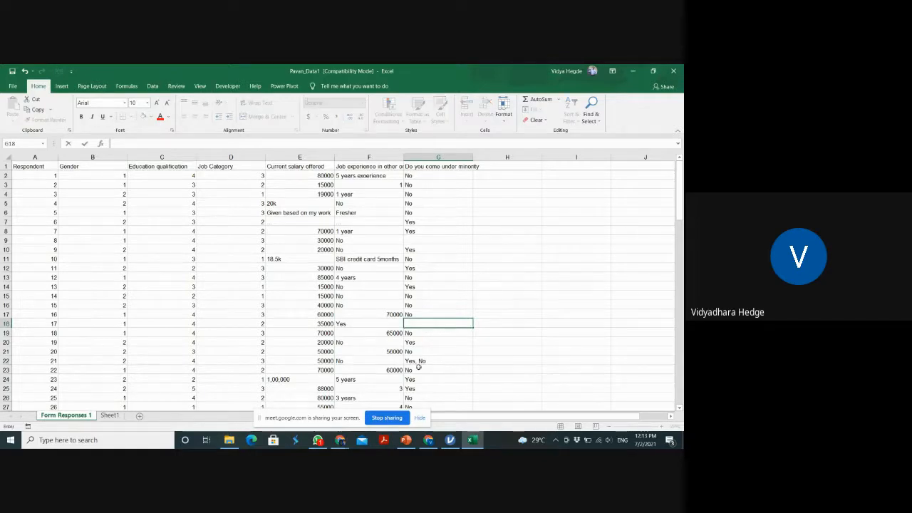
{"action": "left_click", "coordinate": [422, 361]}
{"action": "key", "text": "BackSpace"}
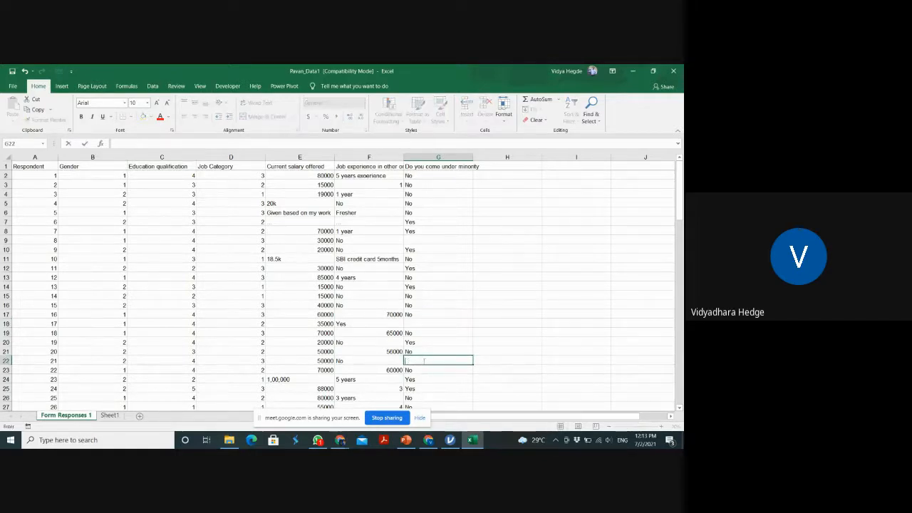
{"action": "left_click", "coordinate": [433, 179]}
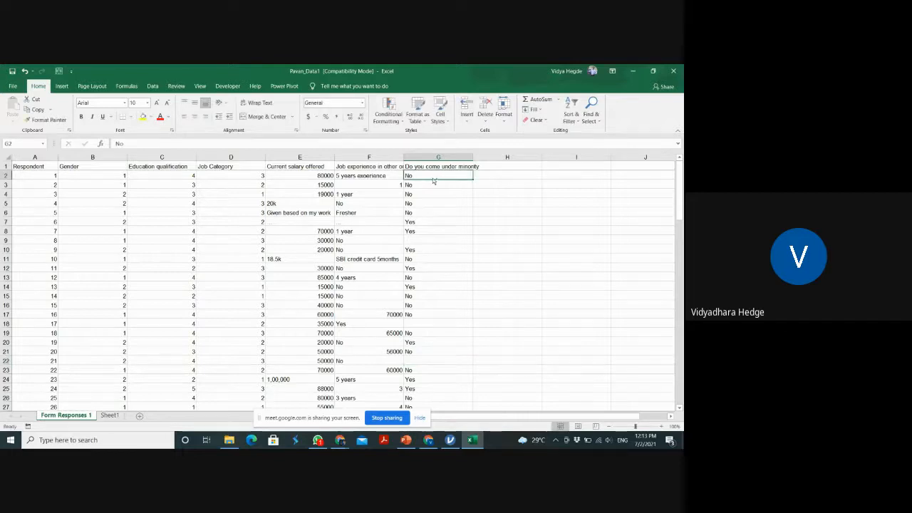
Replace all Yes entries in the sheet with 1, matching entire cell contents
{"action": "key", "text": "ctrl+f"}
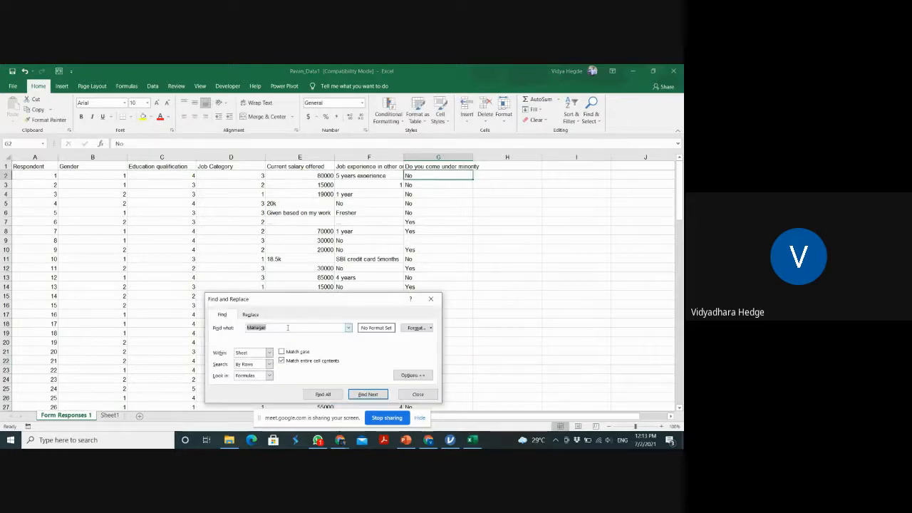
{"action": "key", "text": "BackSpace"}
{"action": "type", "text": "Yes"}
{"action": "left_click", "coordinate": [257, 316]}
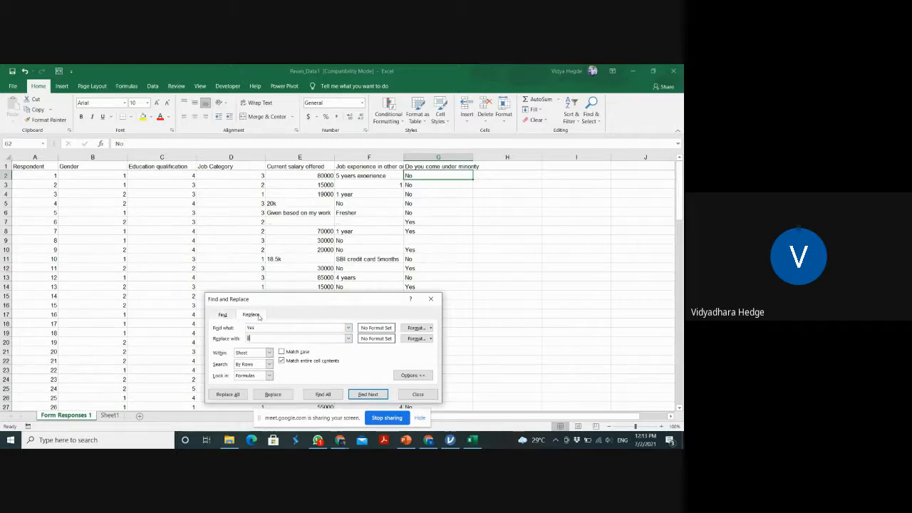
{"action": "type", "text": "1"}
{"action": "left_click", "coordinate": [230, 394]}
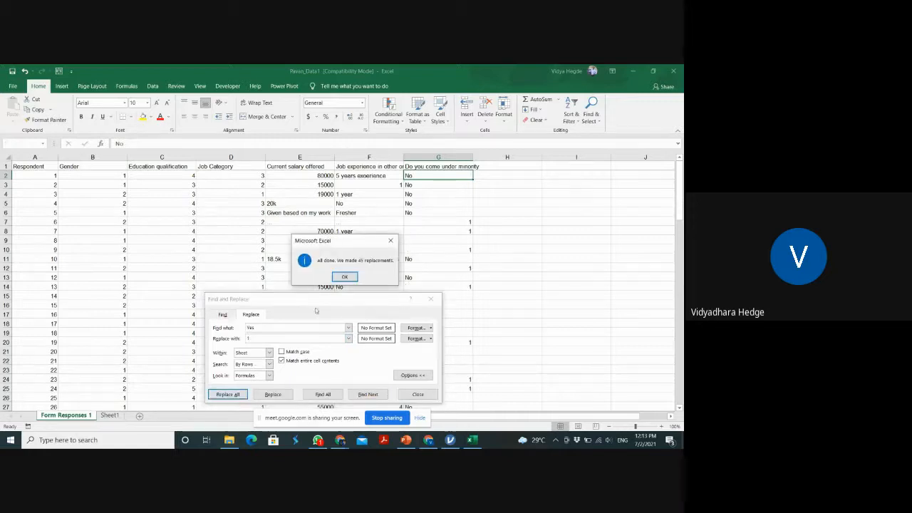
{"action": "left_click", "coordinate": [351, 277]}
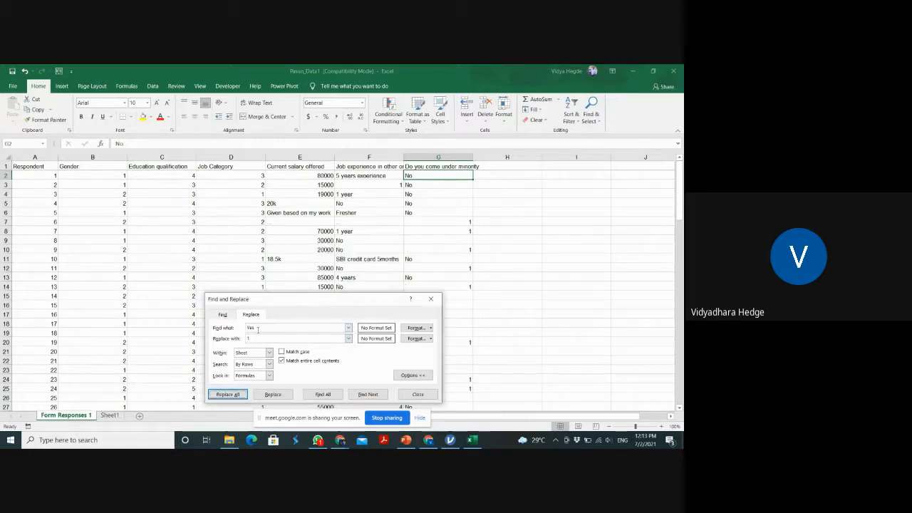
Replace all No entries in the sheet with 2, matching entire cell contents, and close Find and Replace
{"action": "double_click", "coordinate": [258, 329]}
{"action": "type", "text": "No"}
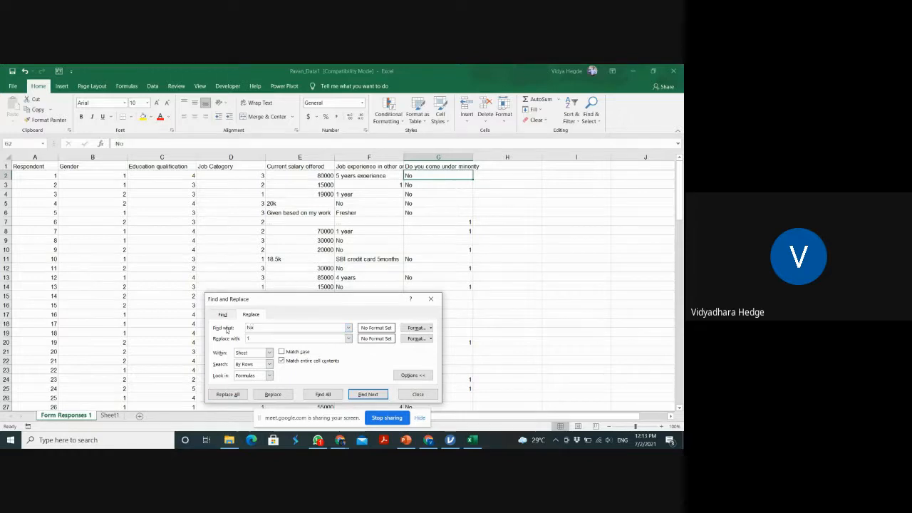
{"action": "double_click", "coordinate": [250, 337]}
{"action": "key", "text": "BackSpace"}
{"action": "type", "text": "2"}
{"action": "left_click", "coordinate": [230, 395]}
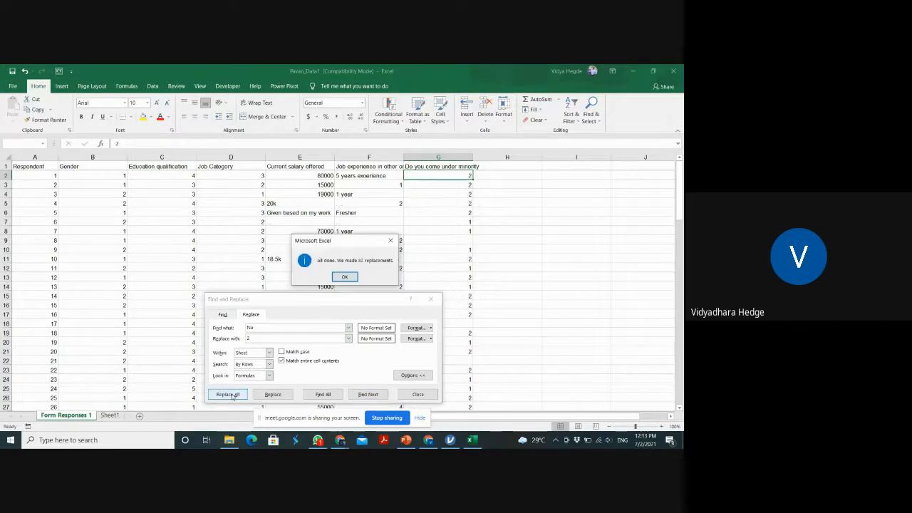
{"action": "left_click", "coordinate": [349, 277]}
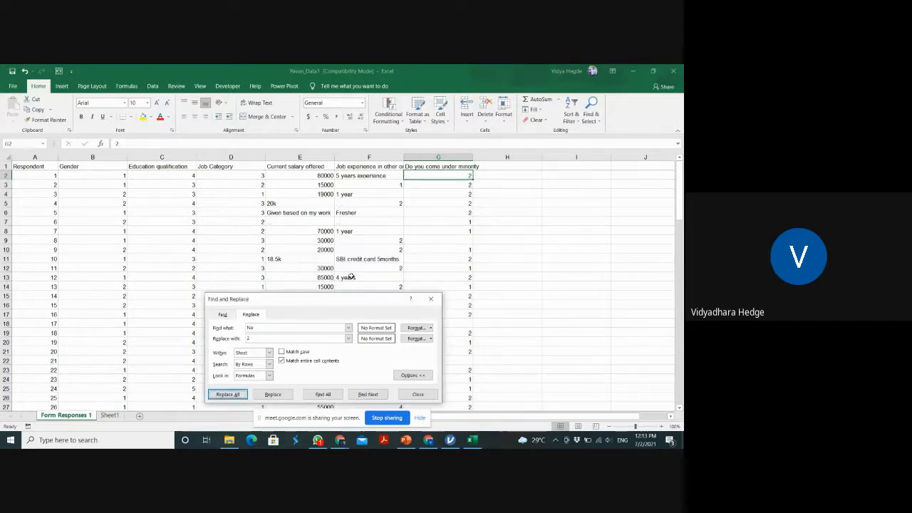
{"action": "left_click", "coordinate": [431, 299]}
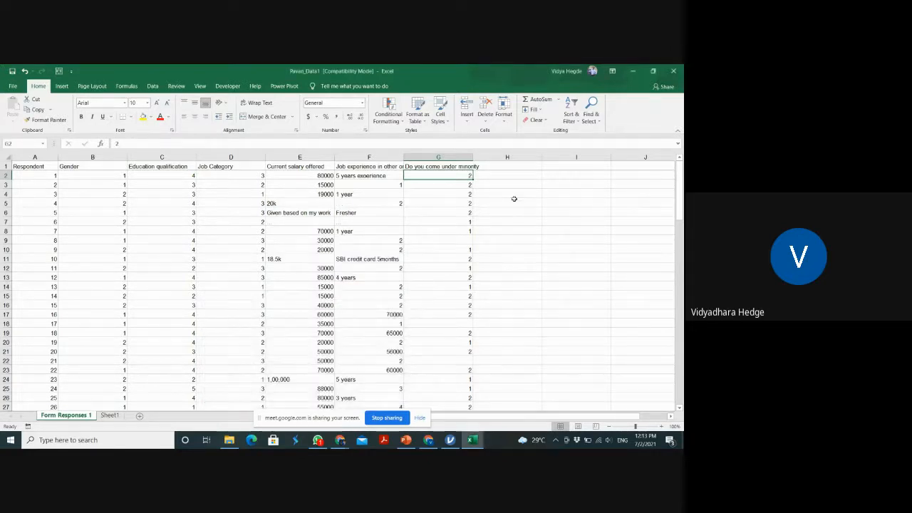
{"action": "left_click_drag", "start_coordinate": [673, 176], "coordinate": [676, 141]}
{"action": "key", "text": "alt+Tab"}
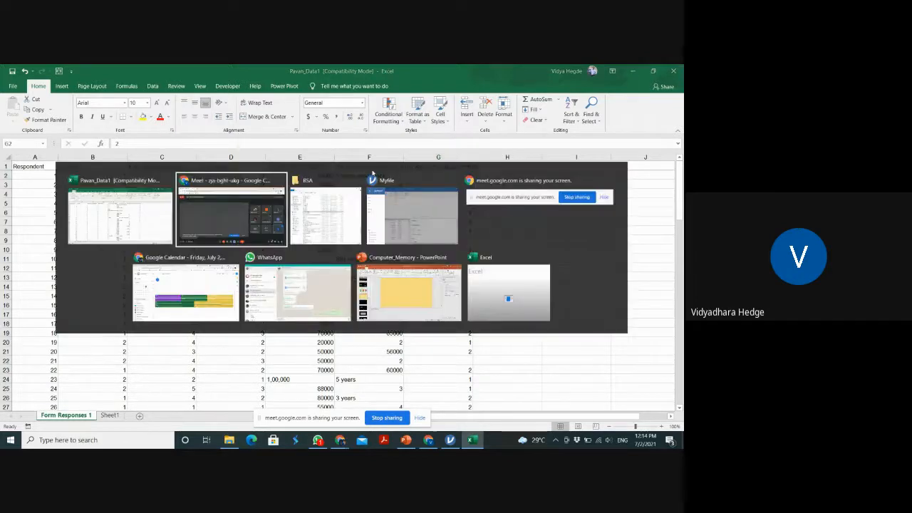
{"action": "key", "text": "alt+Tab"}
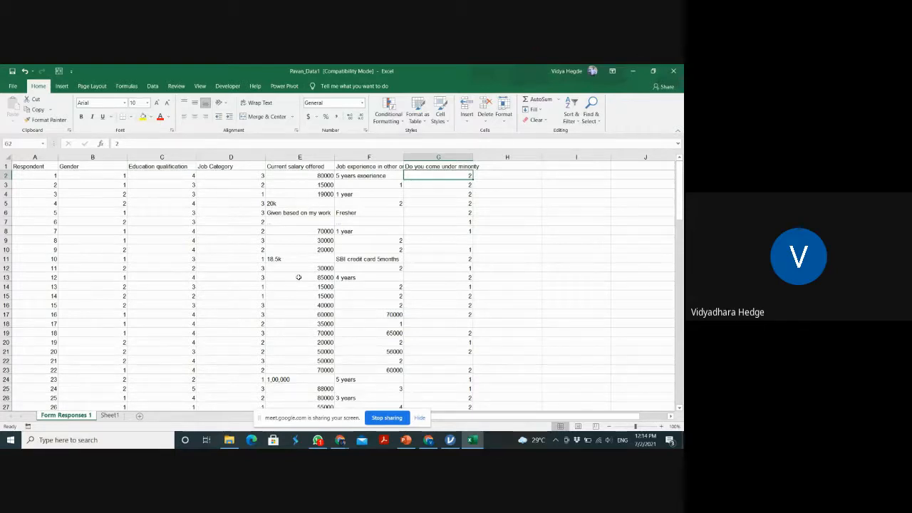
{"action": "mouse_move", "coordinate": [340, 442]}
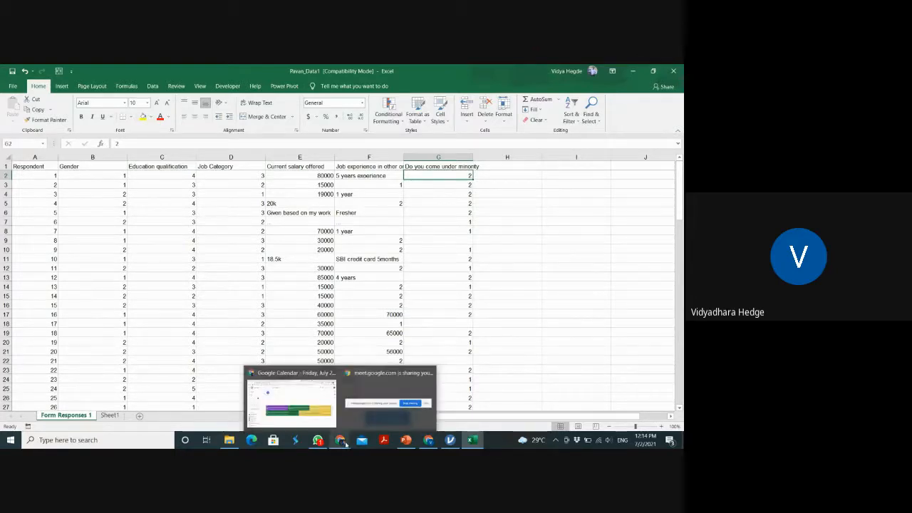
{"action": "mouse_move", "coordinate": [329, 411]}
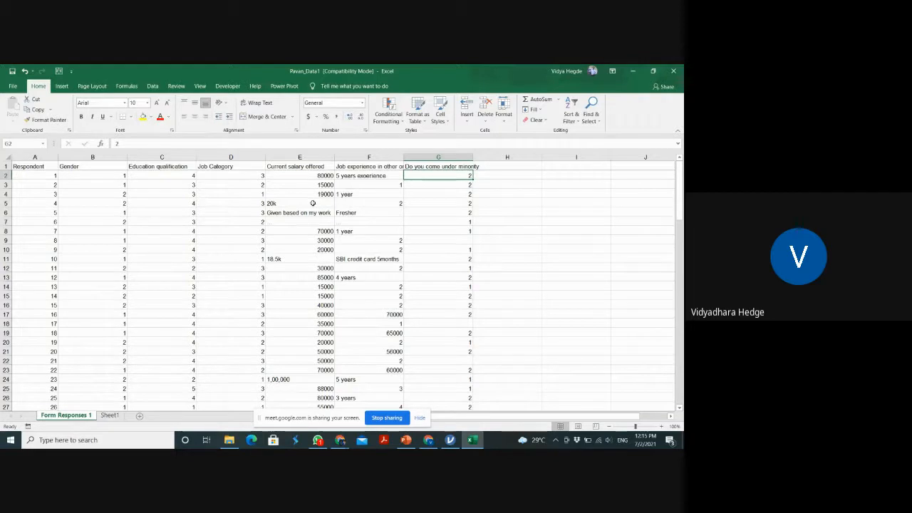
Set the salary in cell E5 to 20000 and clear the non-numeric salary entries in E6 and E7
{"action": "left_click", "coordinate": [313, 203]}
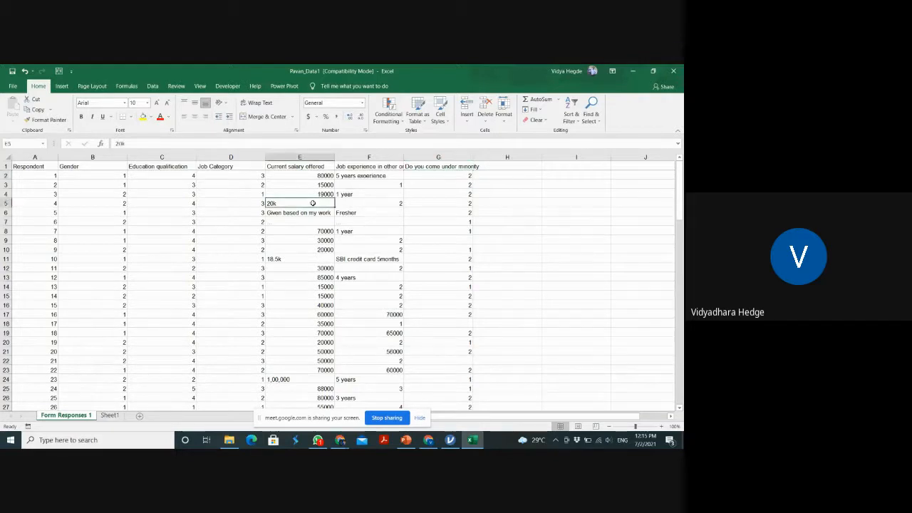
{"action": "type", "text": "20000"}
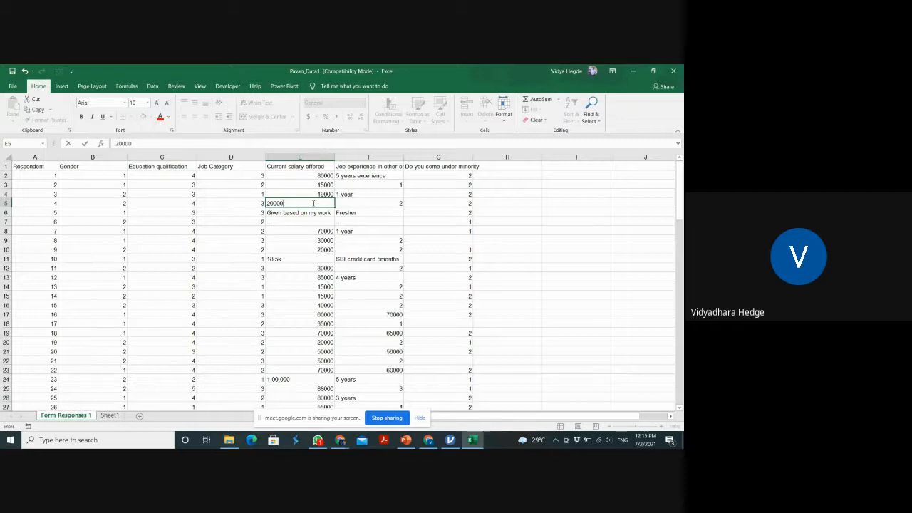
{"action": "left_click", "coordinate": [317, 212]}
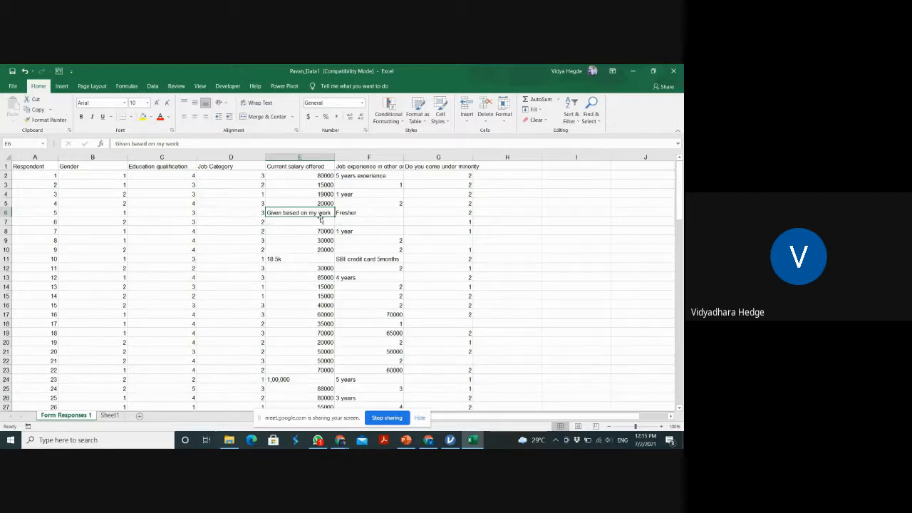
{"action": "key", "text": "BackSpace"}
{"action": "key", "text": "Return"}
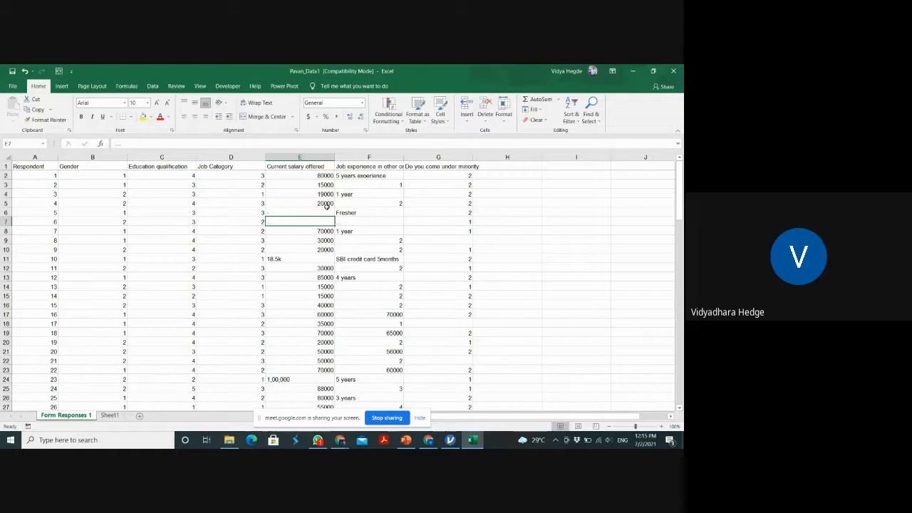
{"action": "double_click", "coordinate": [315, 213]}
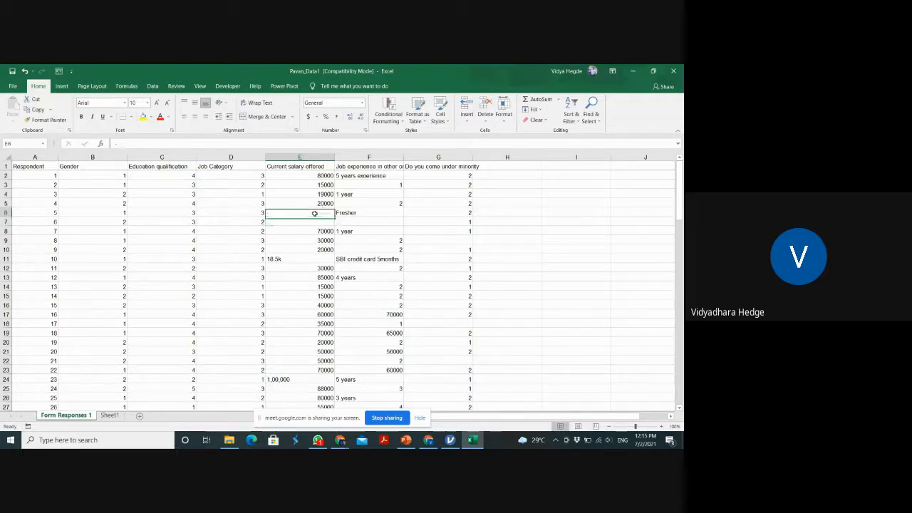
{"action": "double_click", "coordinate": [311, 222]}
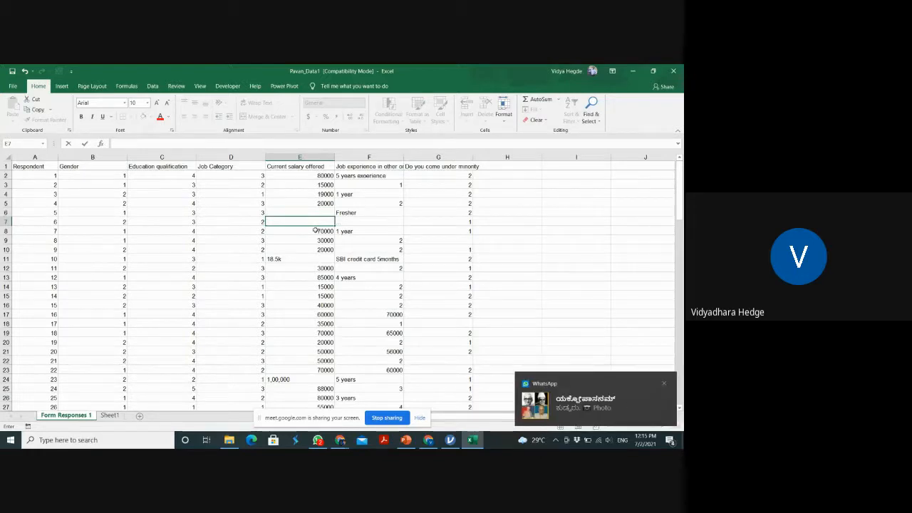
{"action": "left_click", "coordinate": [315, 230]}
Set the salary in cell E11 to 18500 as a plain number
{"action": "left_click", "coordinate": [316, 258]}
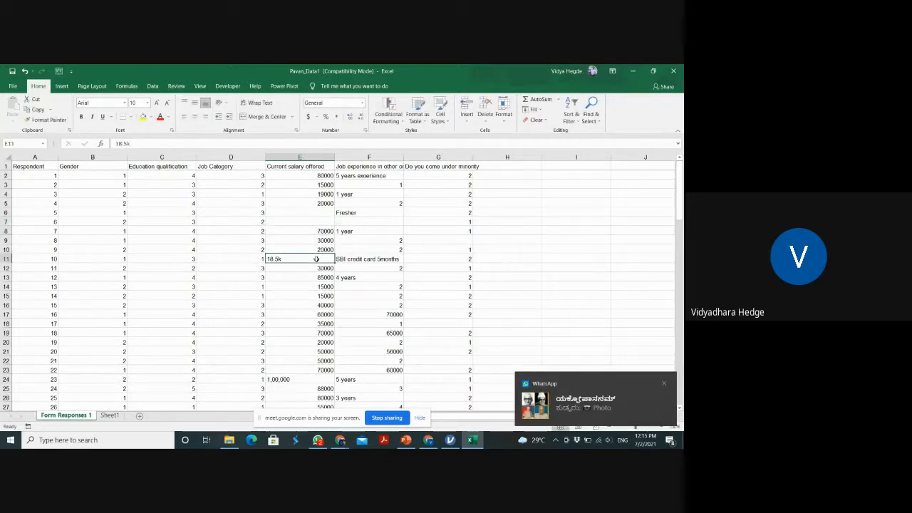
{"action": "type", "text": "18"}
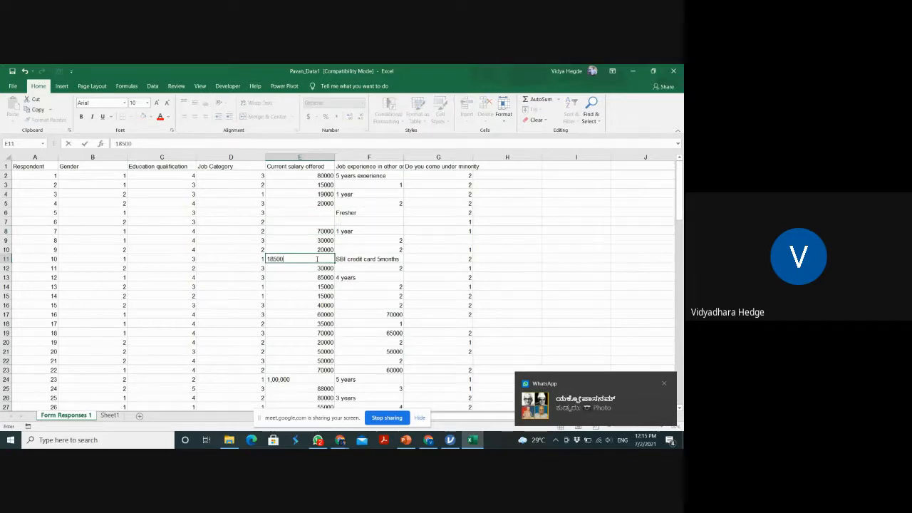
{"action": "type", "text": "500"}
{"action": "key", "text": "Return"}
Replace the comma-formatted text salary in cell E24 with the plain number 100000
{"action": "key", "text": "Down"}
{"action": "key", "text": "Down"}
{"action": "key", "text": "Down"}
{"action": "key", "text": "Down"}
{"action": "key", "text": "Down"}
{"action": "key", "text": "Down"}
{"action": "key", "text": "Down"}
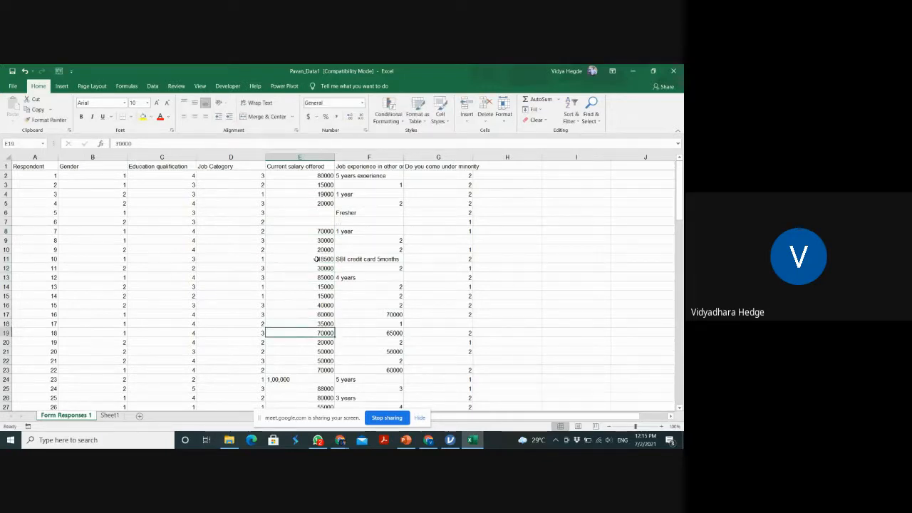
{"action": "key", "text": "Down"}
{"action": "key", "text": "Down"}
{"action": "key", "text": "Down"}
{"action": "key", "text": "Down"}
{"action": "key", "text": "Down"}
{"action": "key", "text": "Down"}
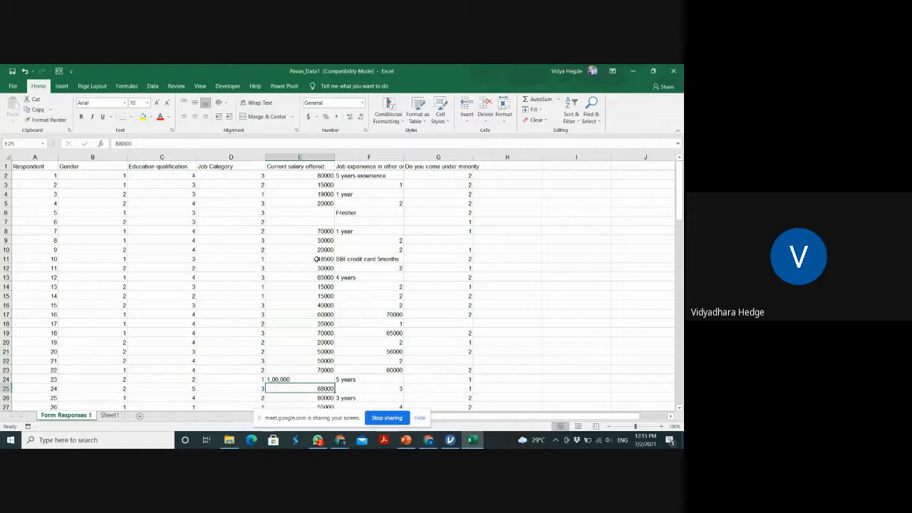
{"action": "key", "text": "Up"}
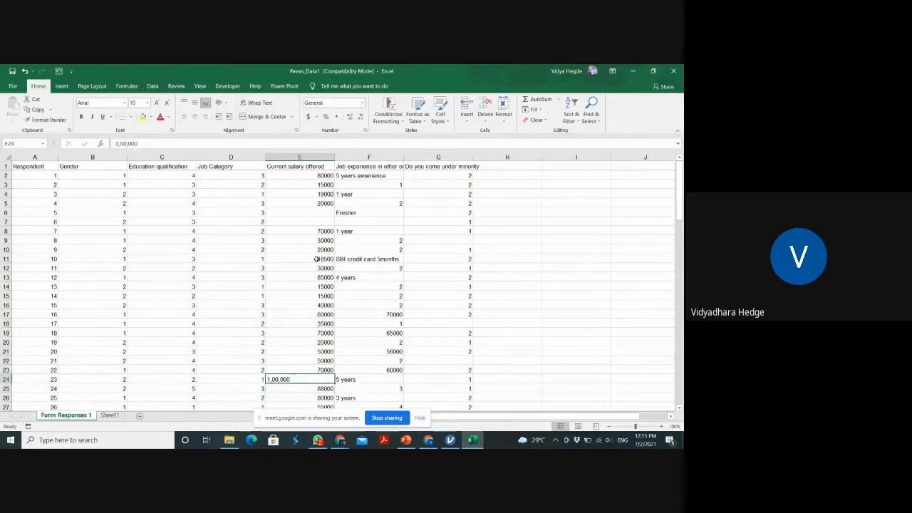
{"action": "type", "text": "1"}
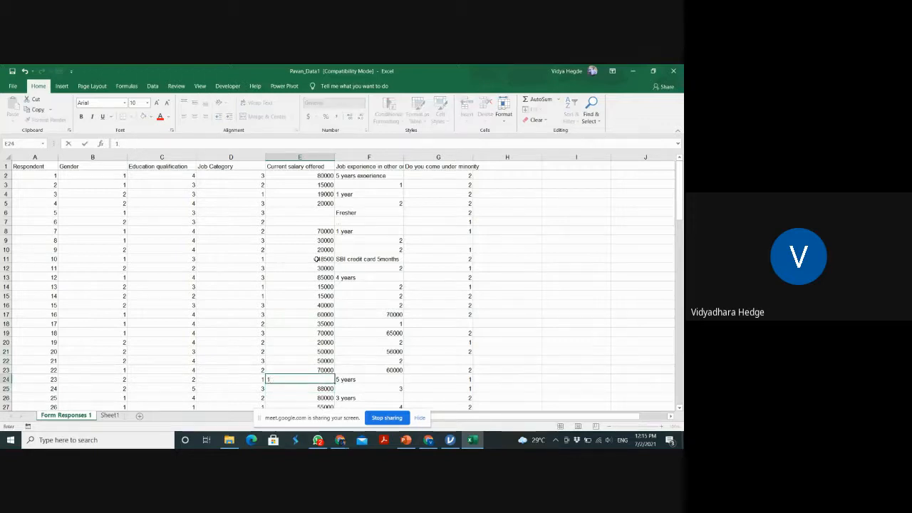
{"action": "type", "text": "0000"}
{"action": "key", "text": "BackSpace"}
{"action": "type", "text": "00"}
{"action": "key", "text": "Return"}
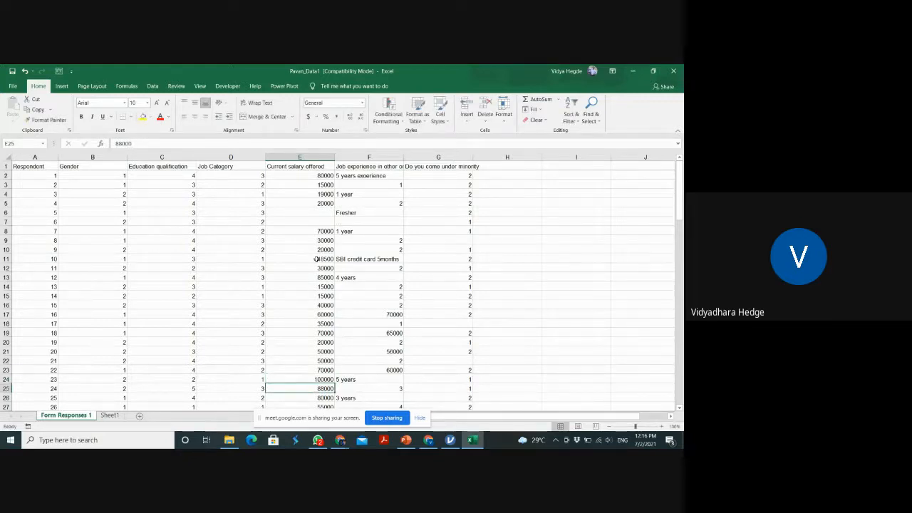
Set the abbreviated salaries in cells E58 and E59 to 50000 each
{"action": "key", "text": "Down"}
{"action": "key", "text": "Down"}
{"action": "key", "text": "Down"}
{"action": "key", "text": "Down"}
{"action": "key", "text": "Down"}
{"action": "key", "text": "Down"}
{"action": "key", "text": "Down"}
{"action": "key", "text": "Down"}
{"action": "key", "text": "Down"}
{"action": "key", "text": "Down"}
{"action": "key", "text": "Down"}
{"action": "key", "text": "Down"}
{"action": "key", "text": "Down"}
{"action": "key", "text": "Down"}
{"action": "key", "text": "Down"}
{"action": "key", "text": "Down"}
{"action": "key", "text": "Down"}
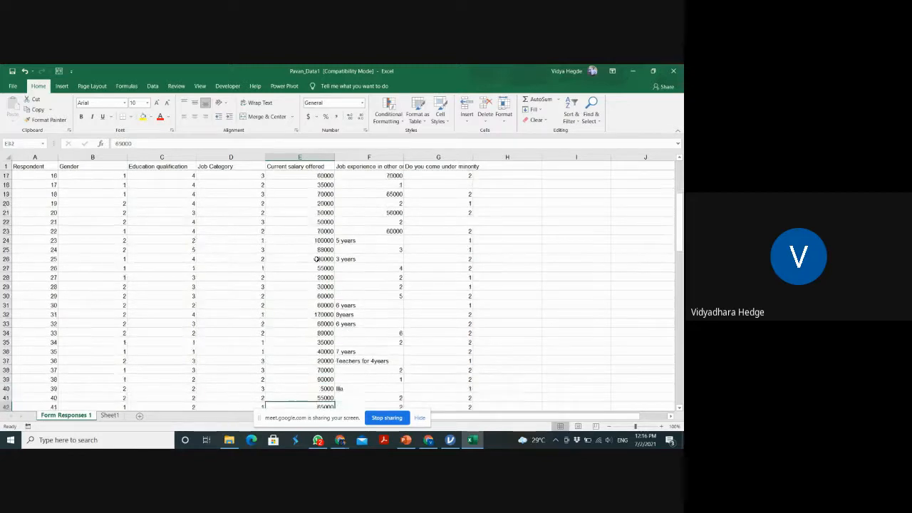
{"action": "key", "text": "Down"}
{"action": "key", "text": "Down"}
{"action": "key", "text": "Down"}
{"action": "key", "text": "Down"}
{"action": "key", "text": "Down"}
{"action": "key", "text": "Down"}
{"action": "key", "text": "Down"}
{"action": "key", "text": "Down"}
{"action": "key", "text": "Down"}
{"action": "key", "text": "Down"}
{"action": "key", "text": "Down"}
{"action": "key", "text": "Down"}
{"action": "key", "text": "Down"}
{"action": "key", "text": "Down"}
{"action": "key", "text": "Down"}
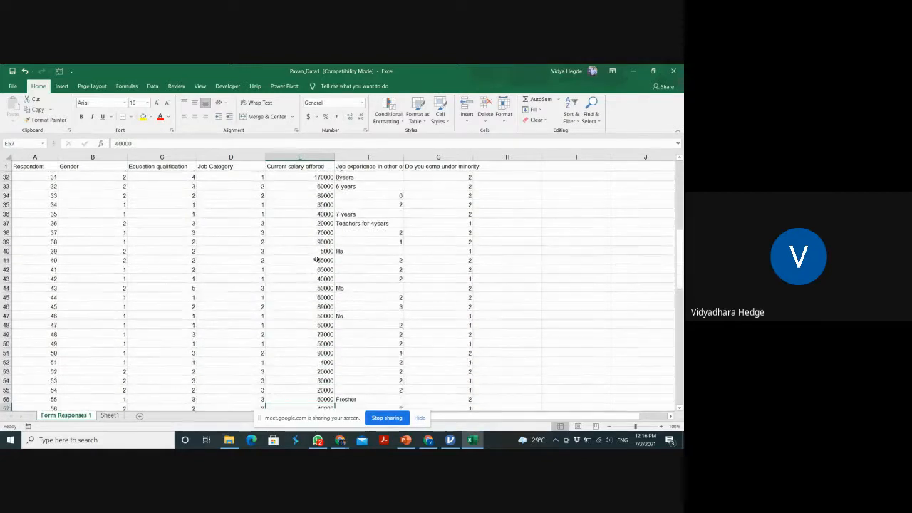
{"action": "key", "text": "Down"}
{"action": "key", "text": "Down"}
{"action": "key", "text": "Down"}
{"action": "key", "text": "Down"}
{"action": "key", "text": "Down"}
{"action": "key", "text": "Down"}
{"action": "key", "text": "Down"}
{"action": "key", "text": "Down"}
{"action": "key", "text": "Down"}
{"action": "key", "text": "Down"}
{"action": "key", "text": "Down"}
{"action": "key", "text": "Down"}
{"action": "key", "text": "Down"}
{"action": "key", "text": "Down"}
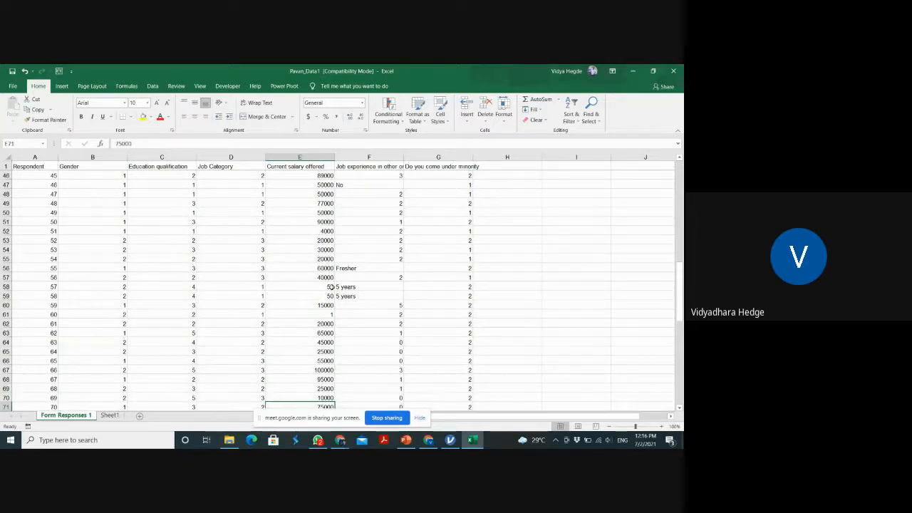
{"action": "left_click", "coordinate": [324, 305]}
{"action": "left_click", "coordinate": [331, 287]}
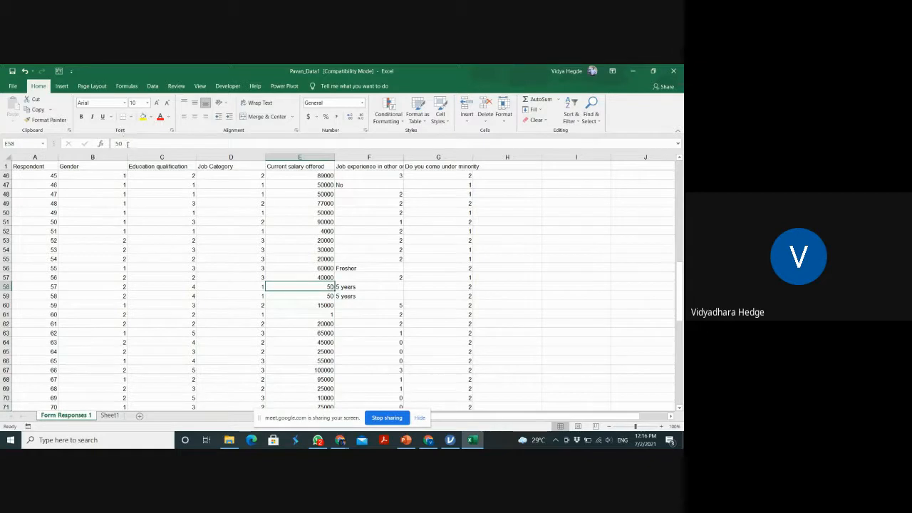
{"action": "left_click", "coordinate": [128, 144]}
{"action": "type", "text": "000"}
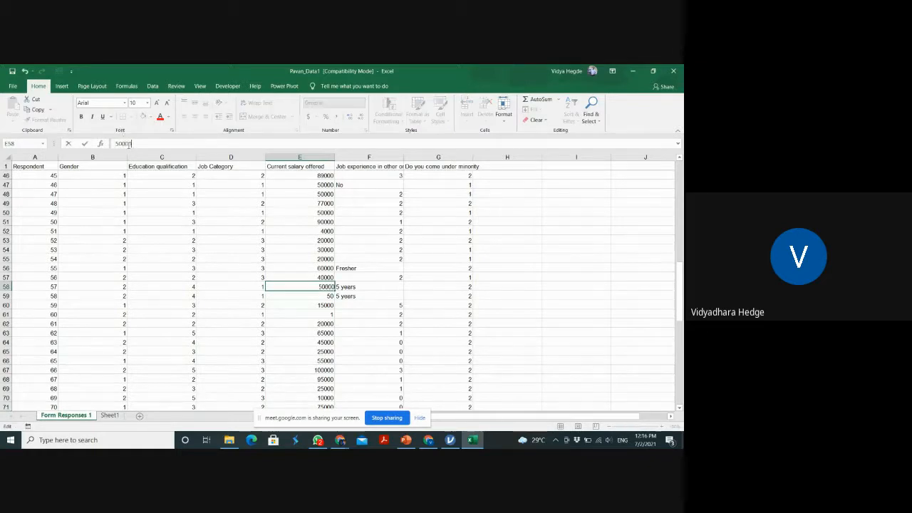
{"action": "key", "text": "Return"}
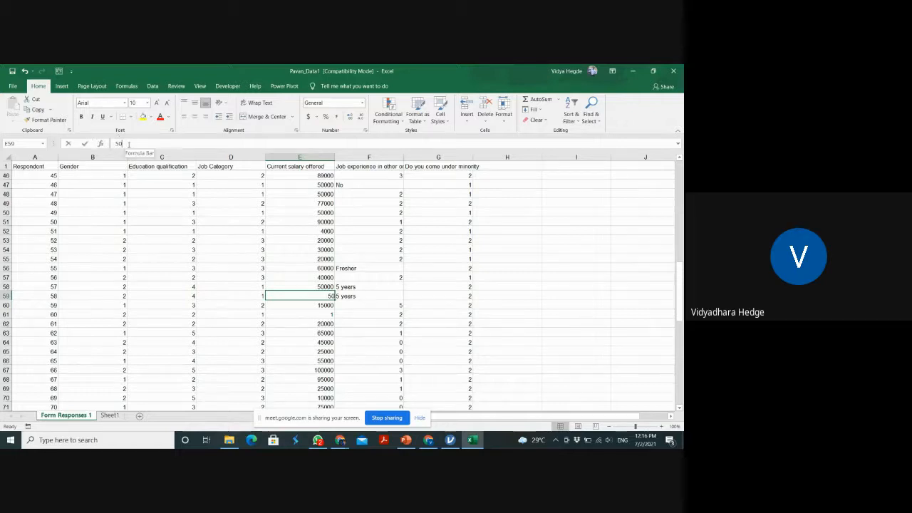
{"action": "left_click", "coordinate": [128, 144]}
{"action": "type", "text": "00"}
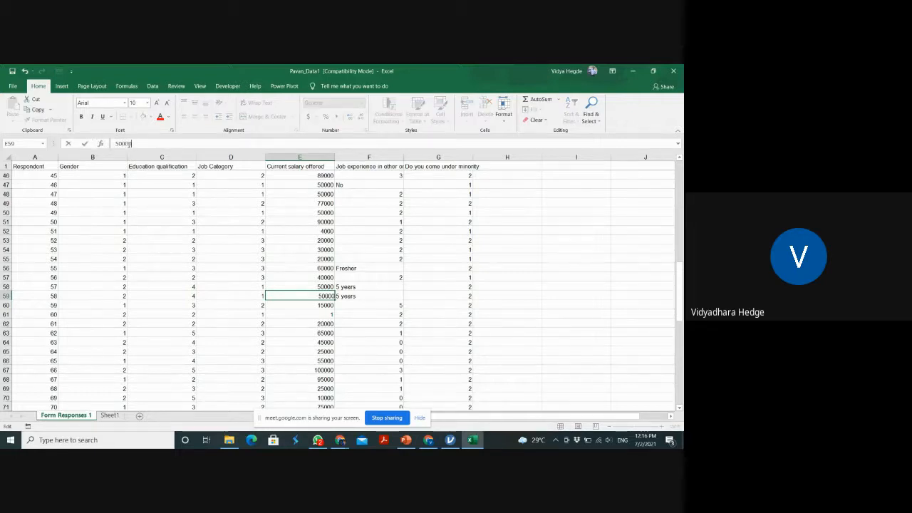
{"action": "type", "text": "0"}
{"action": "key", "text": "Return"}
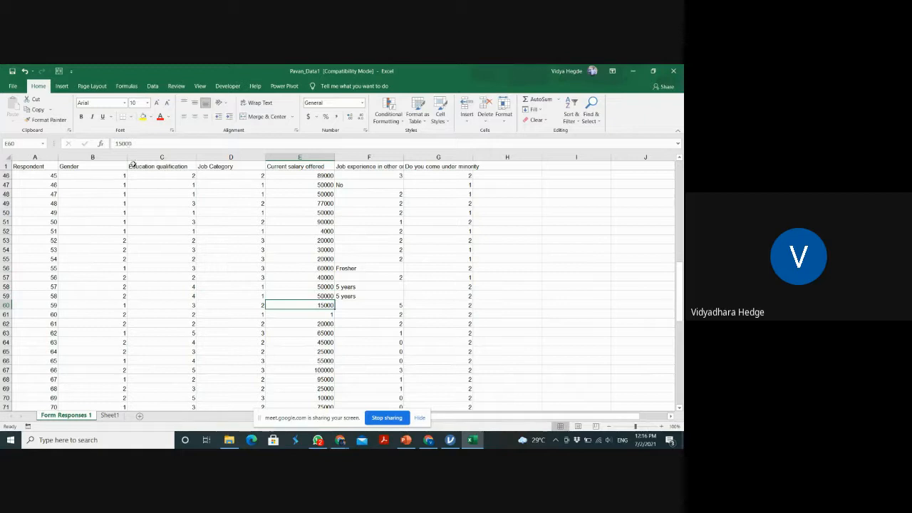
Set the single-digit salaries to full amounts, 1000 in cell E61 and 2000 in cell E76
{"action": "left_click", "coordinate": [330, 313]}
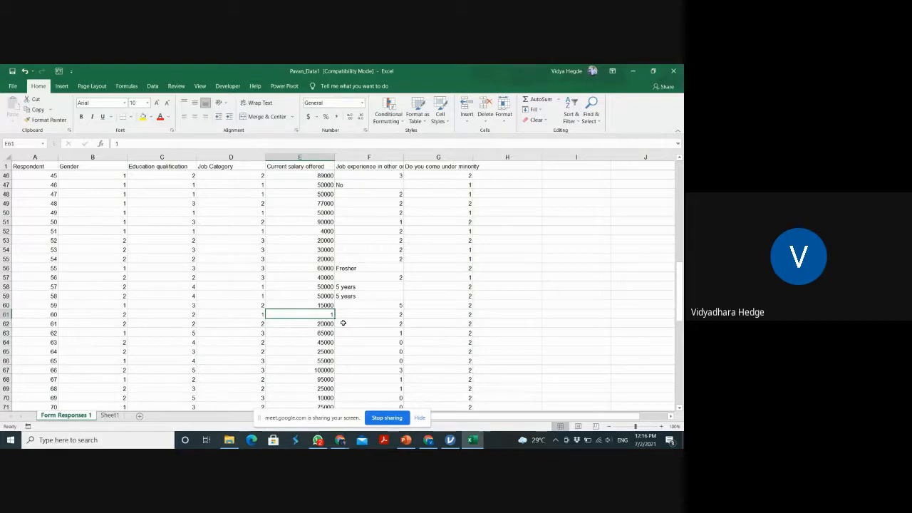
{"action": "type", "text": "1000"}
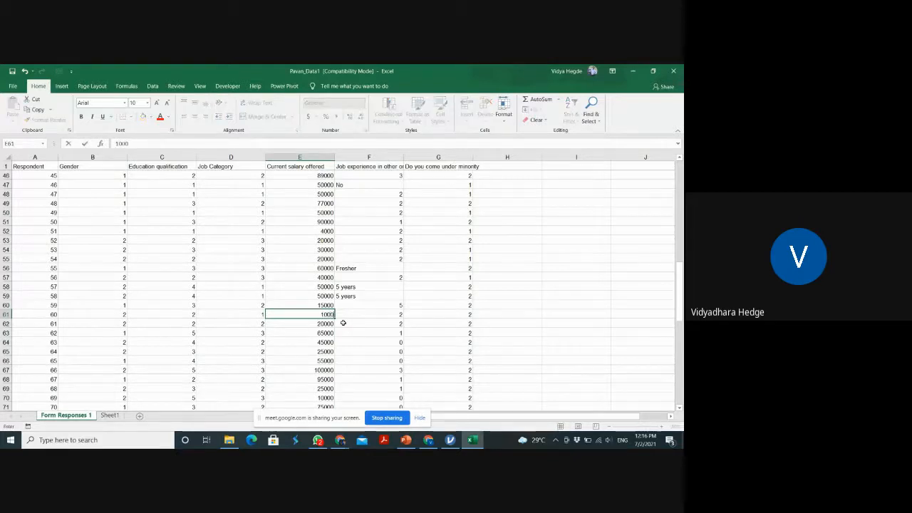
{"action": "key", "text": "Return"}
{"action": "key", "text": "Down"}
{"action": "key", "text": "Down"}
{"action": "key", "text": "Down"}
{"action": "key", "text": "Down"}
{"action": "key", "text": "Down"}
{"action": "key", "text": "Down"}
{"action": "key", "text": "Down"}
{"action": "key", "text": "Down"}
{"action": "key", "text": "Down"}
{"action": "key", "text": "Down"}
{"action": "key", "text": "Down"}
{"action": "key", "text": "Down"}
{"action": "key", "text": "Down"}
{"action": "key", "text": "Down"}
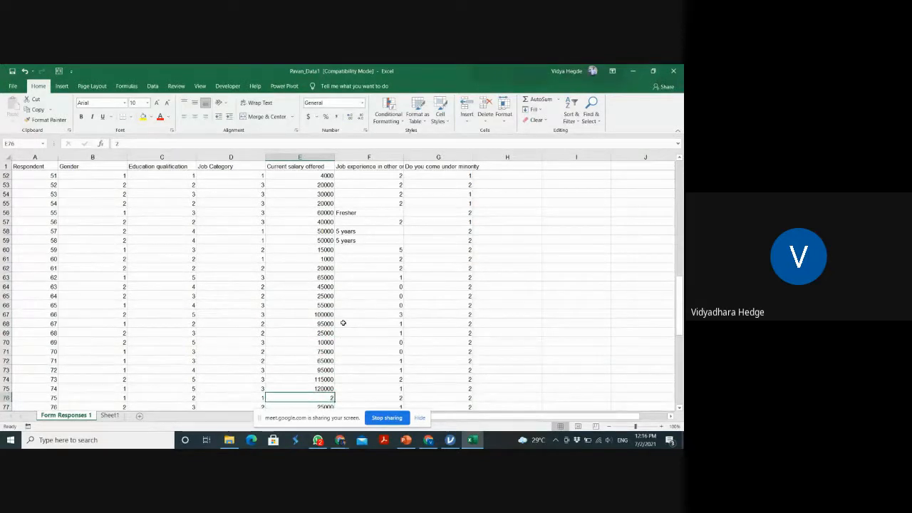
{"action": "type", "text": "2000"}
{"action": "key", "text": "Return"}
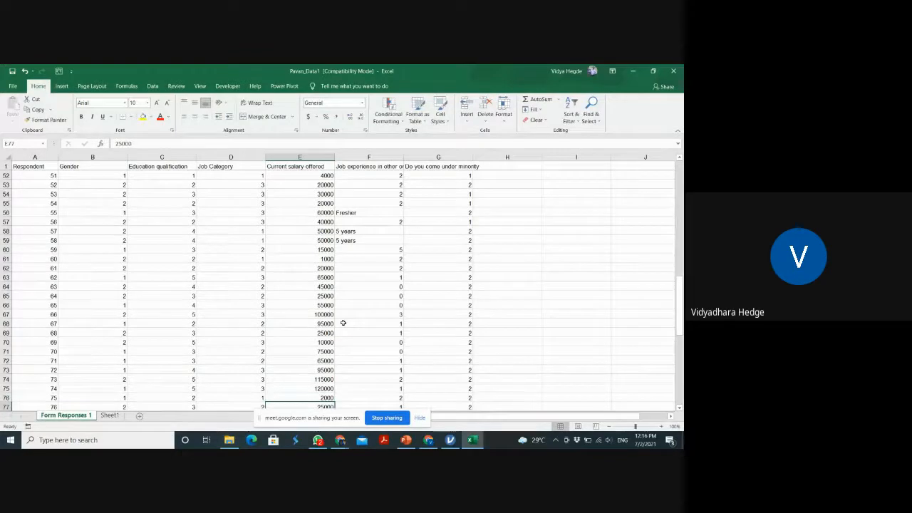
Set the single-digit salary in cell E81 to 2000
{"action": "key", "text": "Down"}
{"action": "key", "text": "Down"}
{"action": "key", "text": "Down"}
{"action": "key", "text": "Down"}
{"action": "key", "text": "Down"}
{"action": "key", "text": "Down"}
{"action": "key", "text": "Down"}
{"action": "key", "text": "Up"}
{"action": "key", "text": "Up"}
{"action": "key", "text": "Up"}
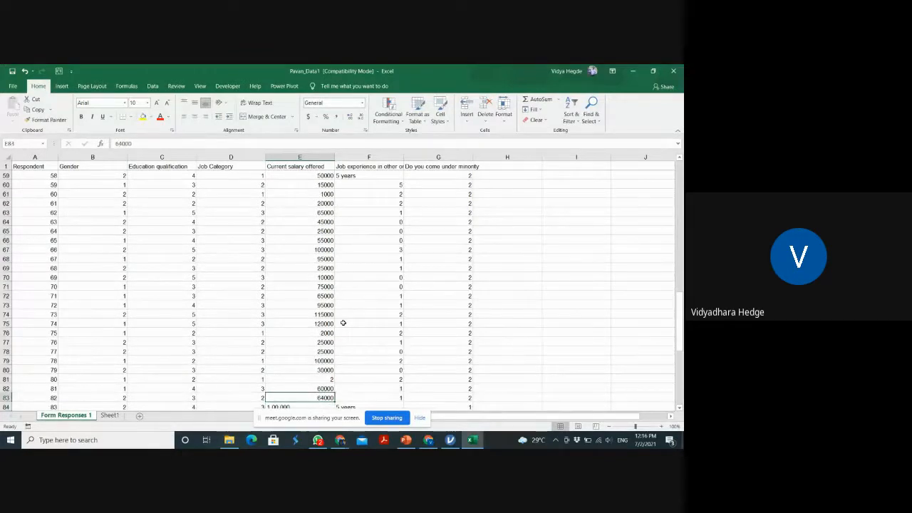
{"action": "type", "text": "200"}
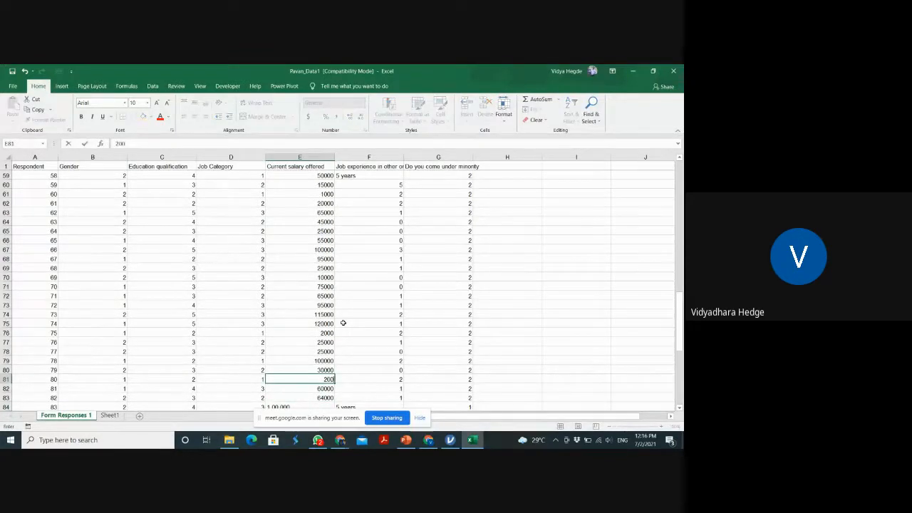
{"action": "type", "text": "0"}
{"action": "key", "text": "Return"}
{"action": "key", "text": "Return"}
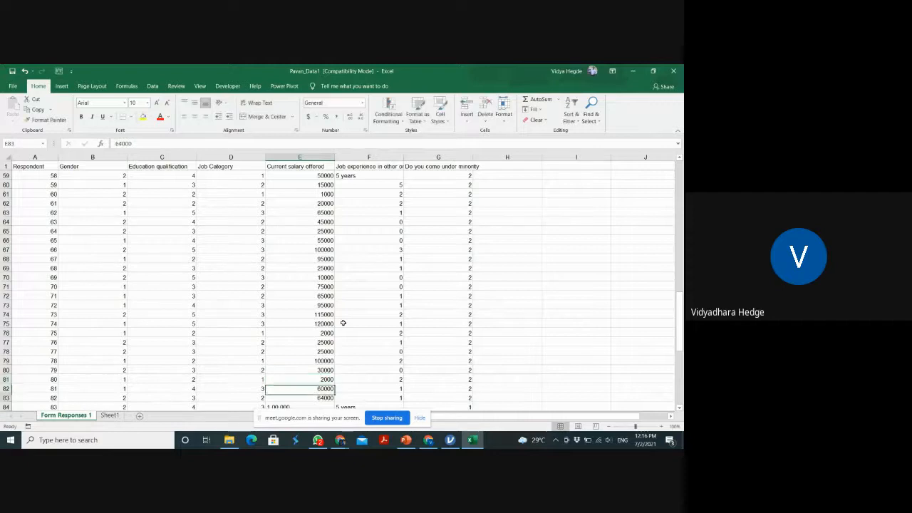
Replace the comma-formatted salary in cell E84 with 100000 and fill it down through cell E87
{"action": "key", "text": "Down"}
{"action": "key", "text": "Down"}
{"action": "key", "text": "Down"}
{"action": "key", "text": "Down"}
{"action": "key", "text": "Down"}
{"action": "key", "text": "Down"}
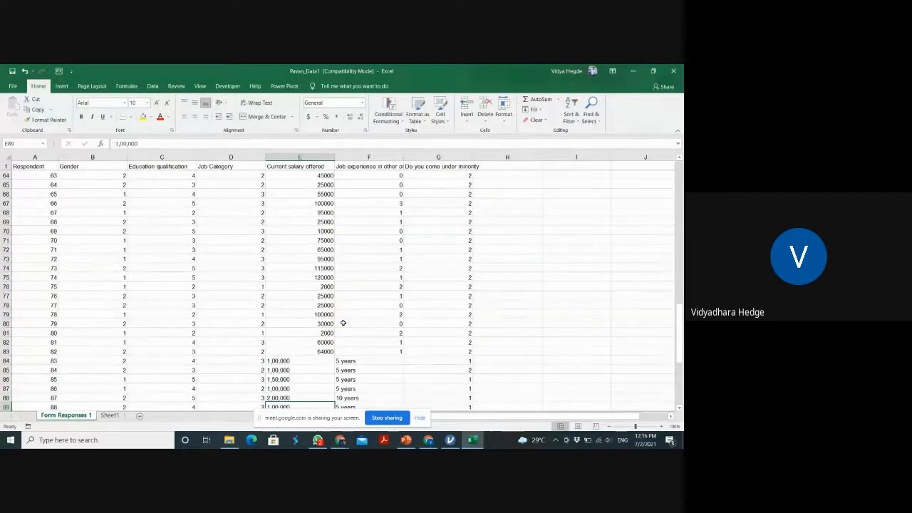
{"action": "key", "text": "Up"}
{"action": "key", "text": "Up"}
{"action": "key", "text": "Up"}
{"action": "key", "text": "Up"}
{"action": "key", "text": "Up"}
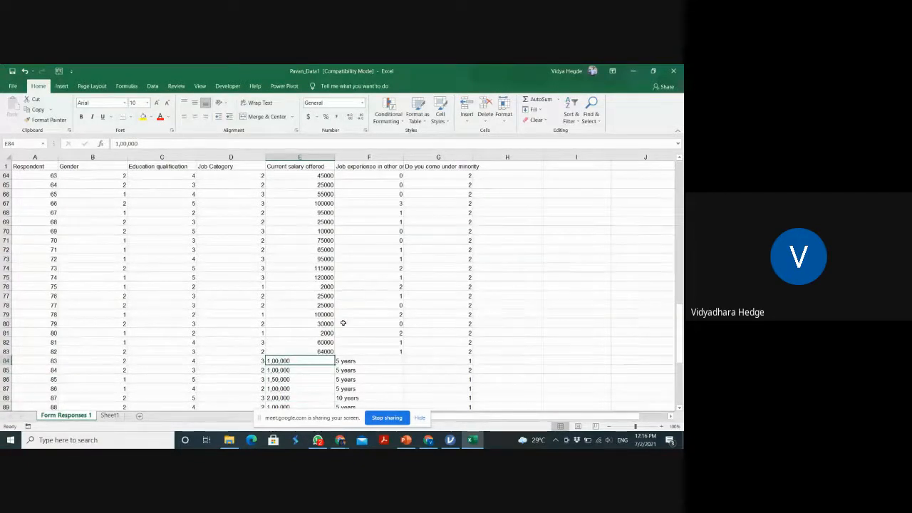
{"action": "type", "text": "100000"}
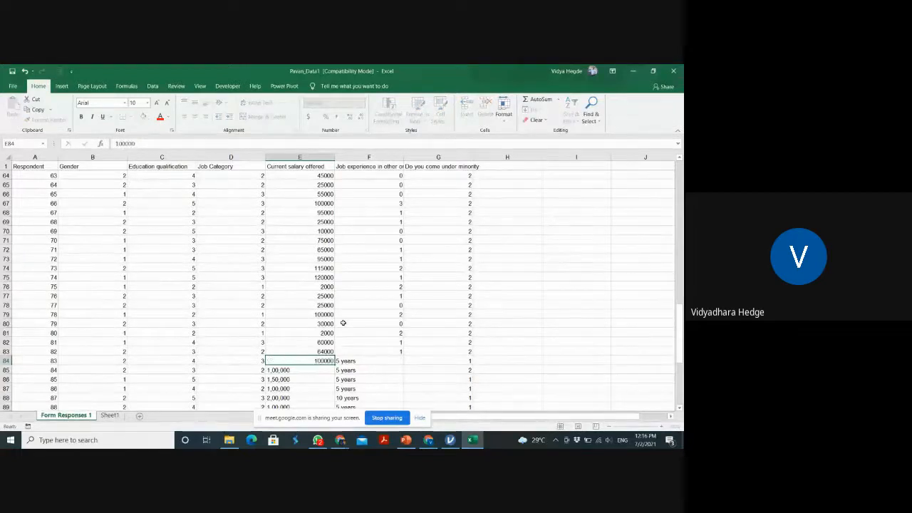
{"action": "key", "text": "Return"}
{"action": "left_click", "coordinate": [328, 360]}
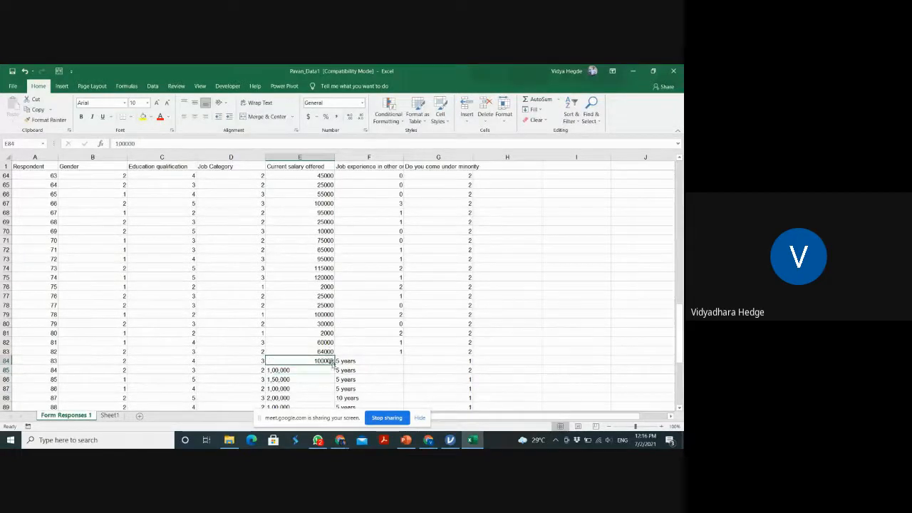
{"action": "left_click_drag", "start_coordinate": [332, 364], "coordinate": [335, 388]}
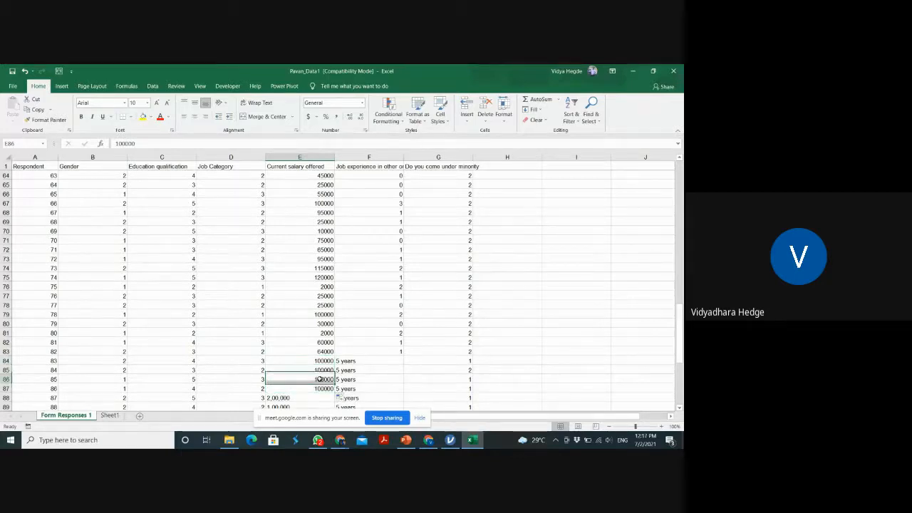
Correct the filled salary in cell E86 to 150000
{"action": "double_click", "coordinate": [319, 379]}
{"action": "type", "text": "0"}
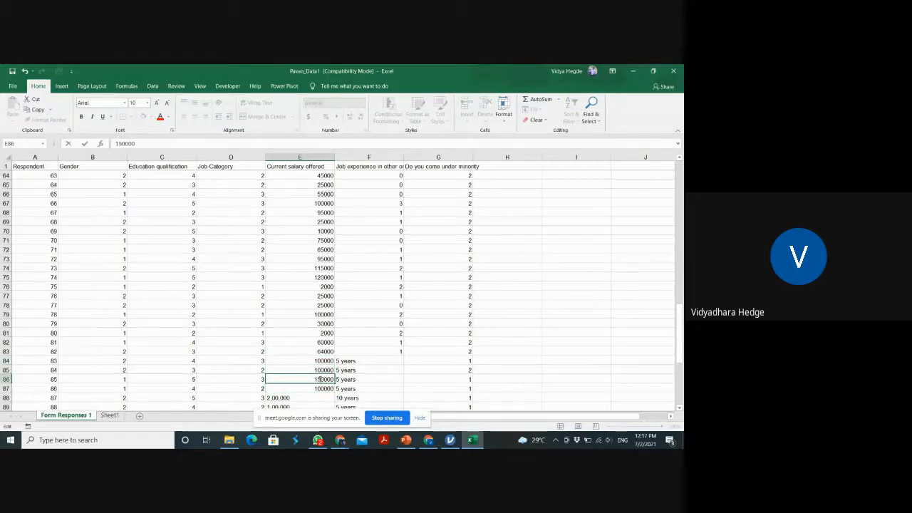
{"action": "key", "text": "Return"}
{"action": "key", "text": "Return"}
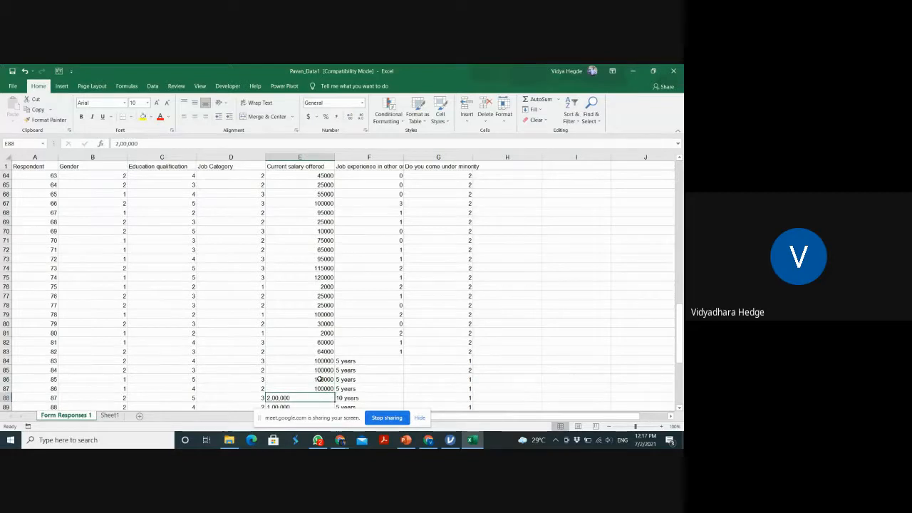
Replace the comma-formatted salaries with plain numbers, 200000 in cell E88 and 100000 in cell E89
{"action": "type", "text": "200000"}
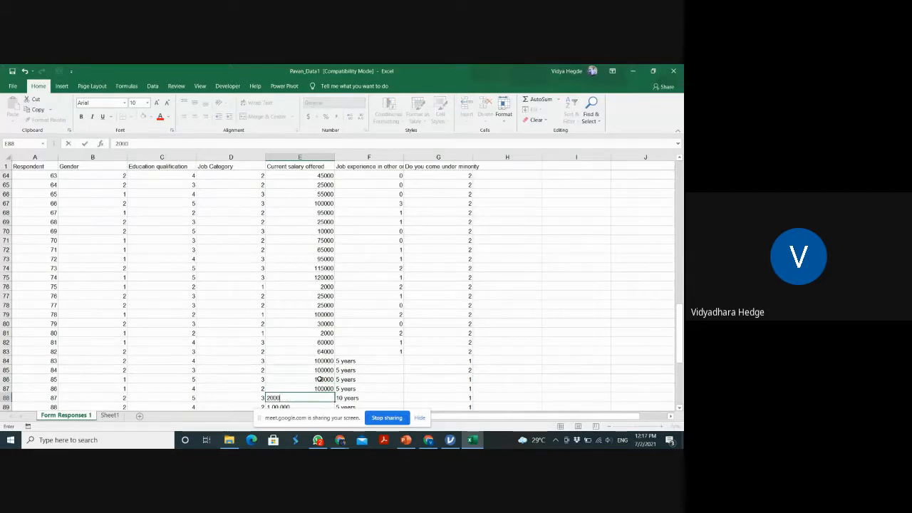
{"action": "key", "text": "Return"}
{"action": "type", "text": "10"}
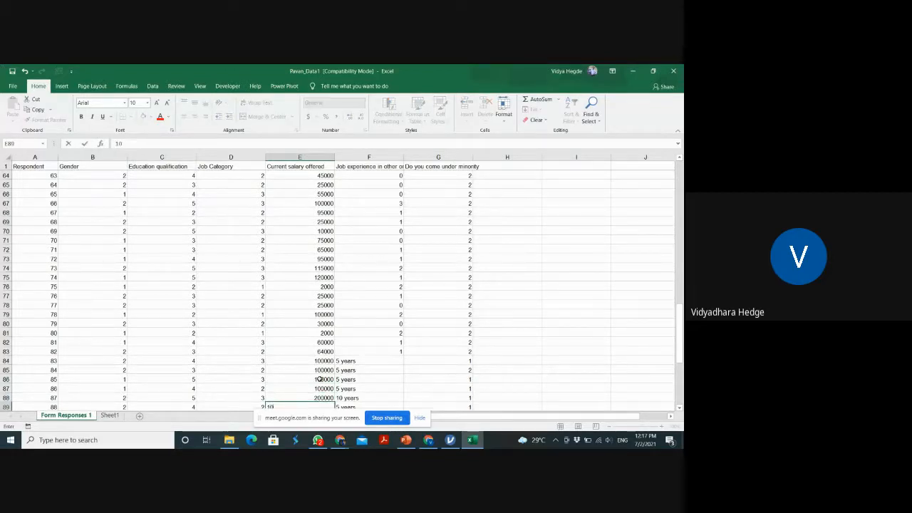
{"action": "type", "text": "0000"}
{"action": "key", "text": "Return"}
Copy the 200000 salary from cell E88 over the comma-formatted entries in cells E90 and E91
{"action": "type", "text": "2,00,000"}
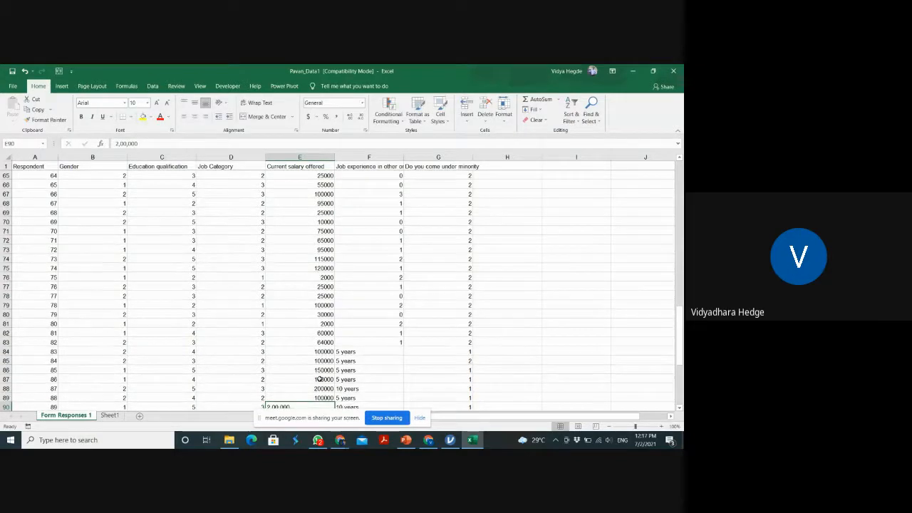
{"action": "key", "text": "Return"}
{"action": "scroll", "coordinate": [314, 364], "scroll_direction": "down", "scroll_amount": 1}
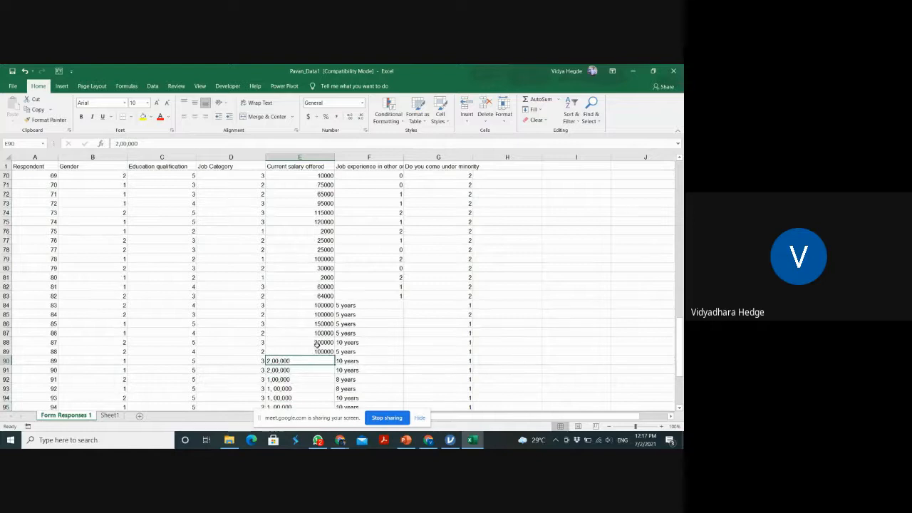
{"action": "left_click", "coordinate": [321, 343]}
{"action": "key", "text": "ctrl+c"}
{"action": "left_click_drag", "start_coordinate": [317, 361], "coordinate": [315, 369]}
{"action": "key", "text": "ctrl+v"}
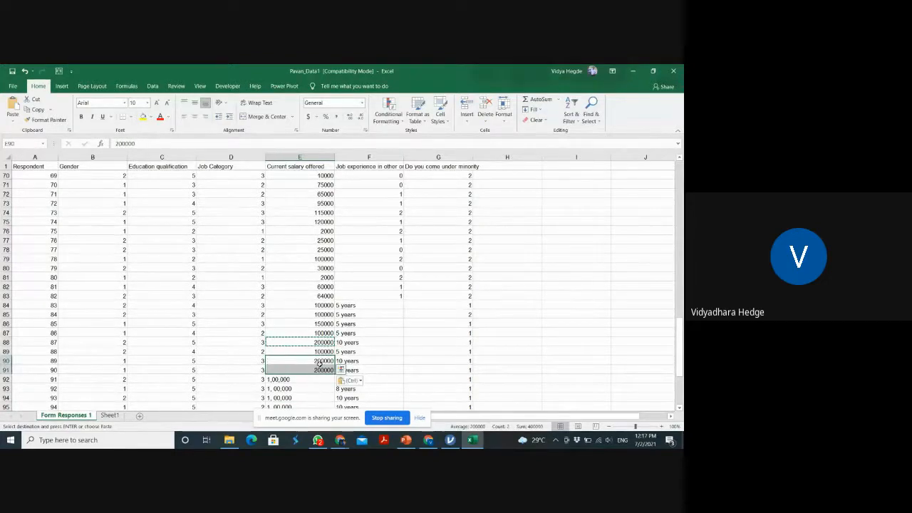
Copy the 100000 salary from cell E89 over the comma-formatted entries in cells E92 to E100
{"action": "left_click", "coordinate": [328, 352]}
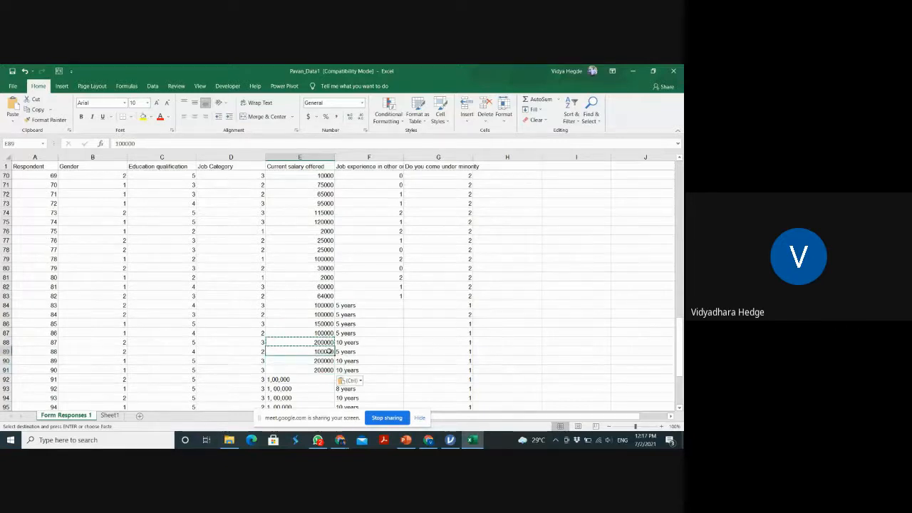
{"action": "key", "text": "ctrl+c"}
{"action": "left_click_drag", "start_coordinate": [300, 379], "coordinate": [326, 381]}
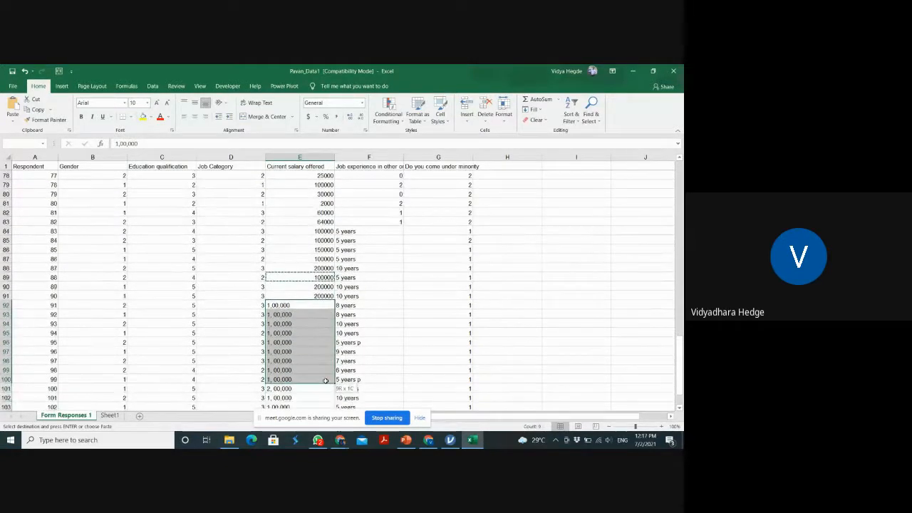
{"action": "key", "text": "ctrl+v"}
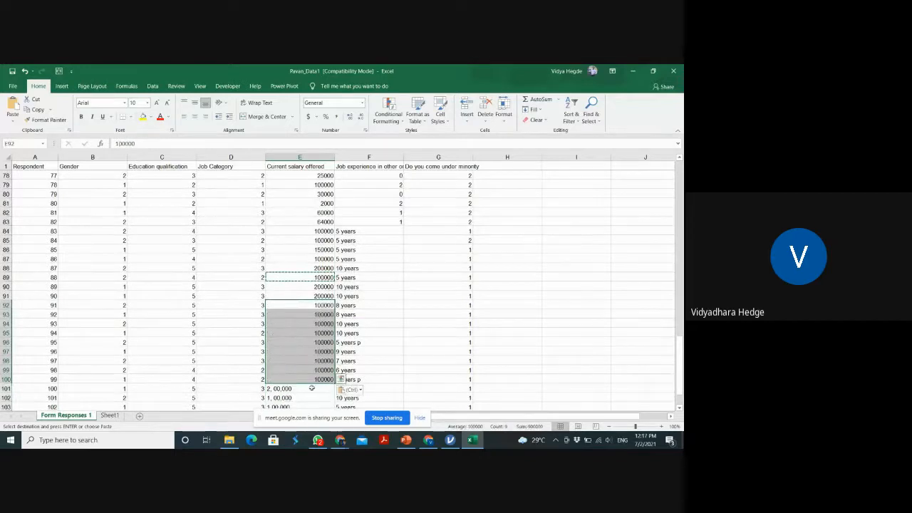
Copy the 200000 salary from cell E91 into cell E101
{"action": "left_click", "coordinate": [325, 296]}
{"action": "key", "text": "ctrl+c"}
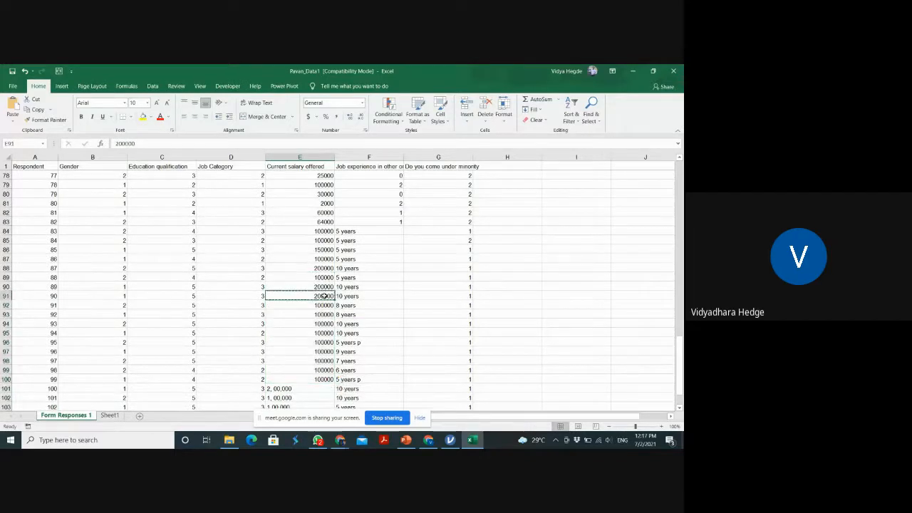
{"action": "left_click", "coordinate": [313, 388]}
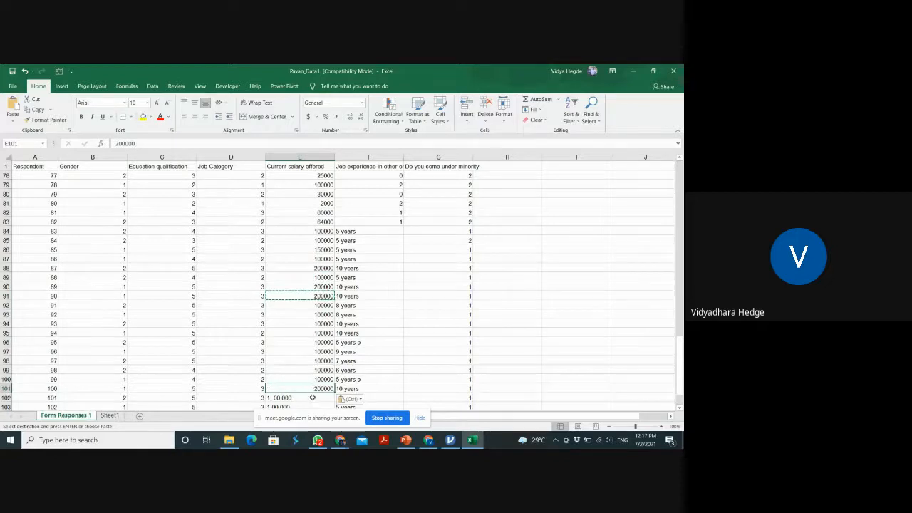
{"action": "key", "text": "ctrl+v"}
Copy the 100000 salary from cell E100 over the comma-formatted entries in cells E102 and E103
{"action": "left_click", "coordinate": [317, 396]}
{"action": "key", "text": "Up"}
{"action": "key", "text": "Up"}
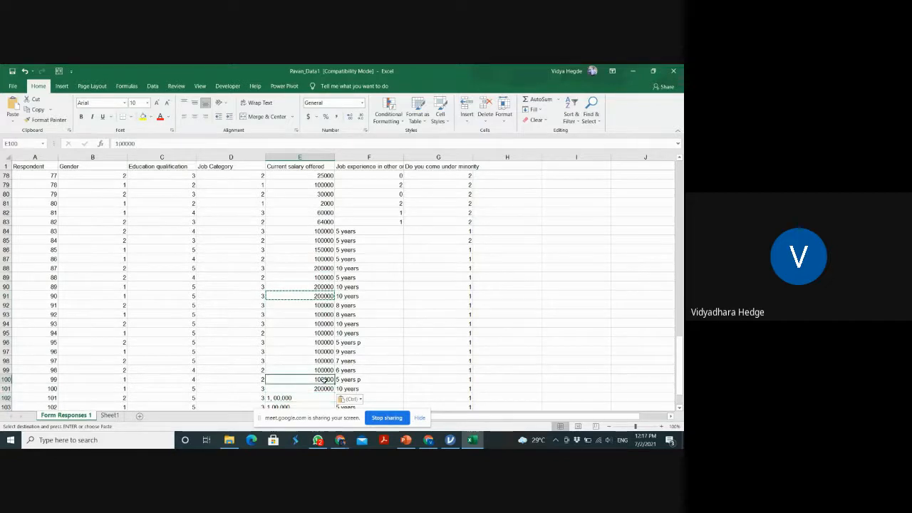
{"action": "key", "text": "ctrl+c"}
{"action": "left_click_drag", "start_coordinate": [324, 399], "coordinate": [325, 371]}
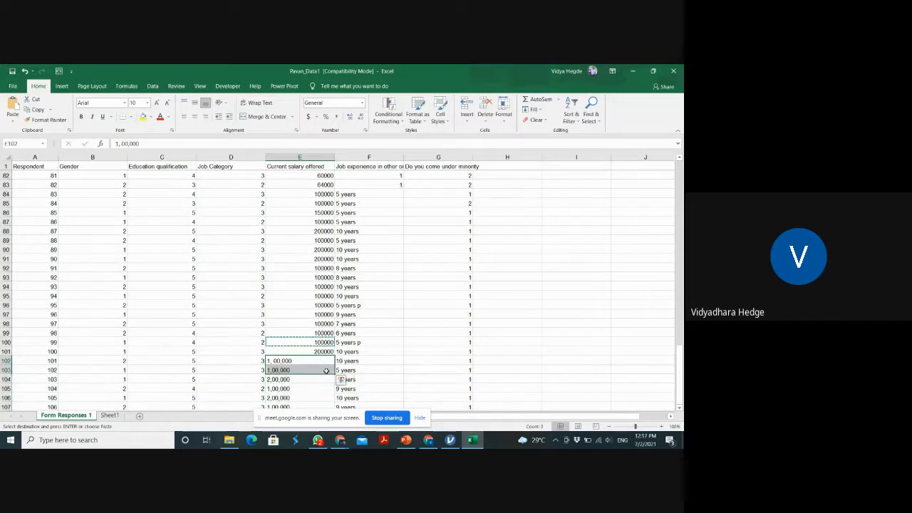
{"action": "key", "text": "ctrl+v"}
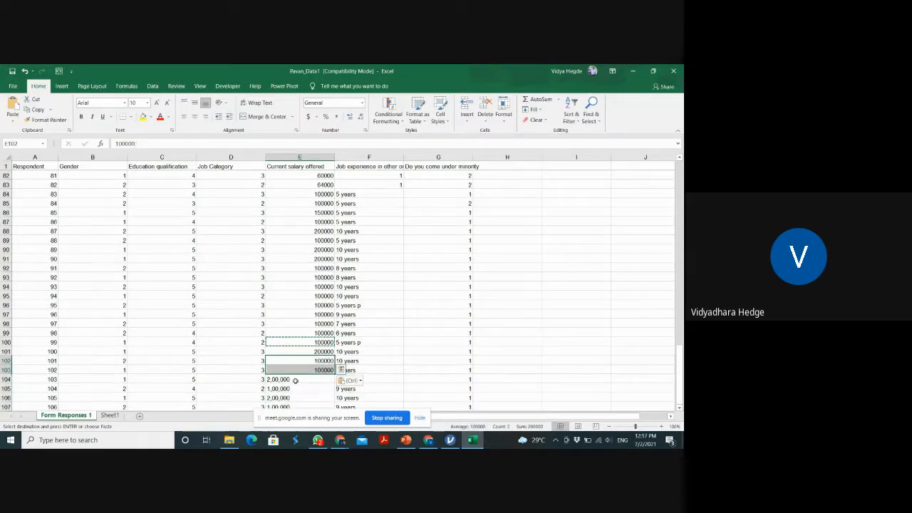
Replace the comma-formatted salaries with plain numbers, 200000 in cell E104 and 100000 in cell E105
{"action": "left_click", "coordinate": [295, 380]}
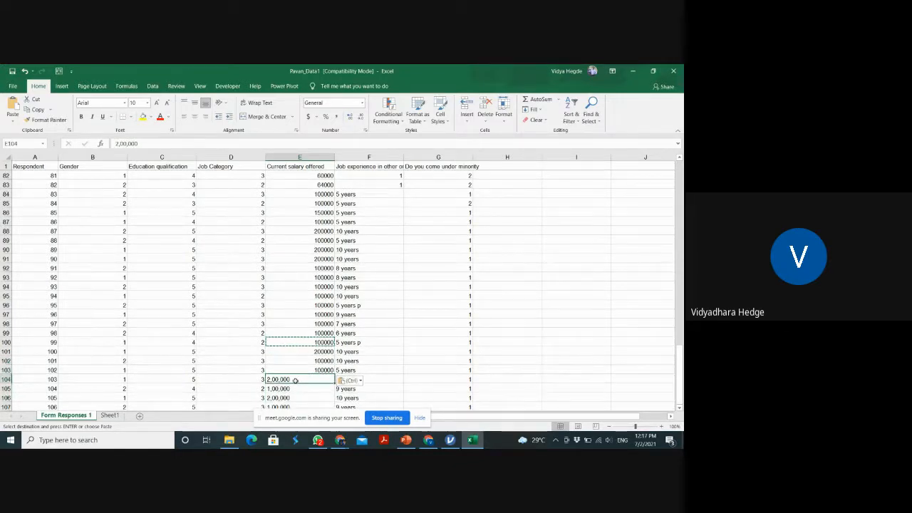
{"action": "type", "text": "20"}
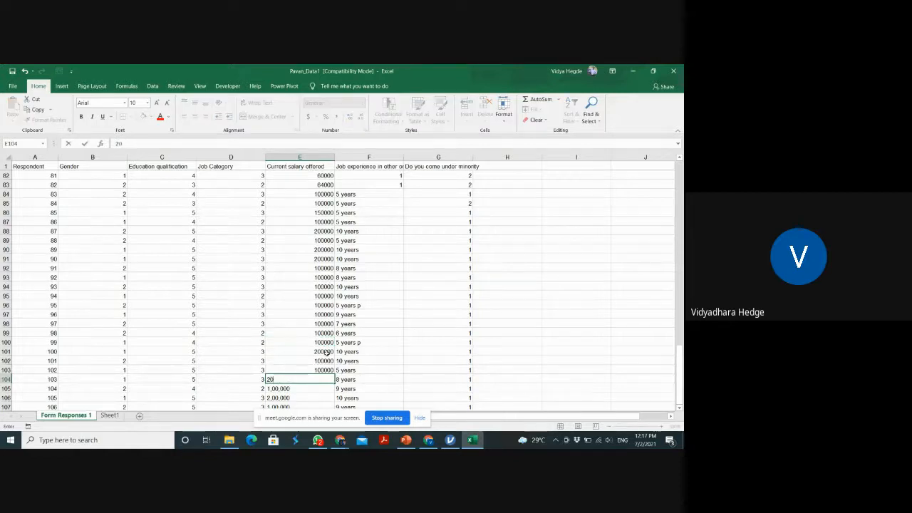
{"action": "type", "text": "0000"}
{"action": "key", "text": "Return"}
{"action": "type", "text": "1"}
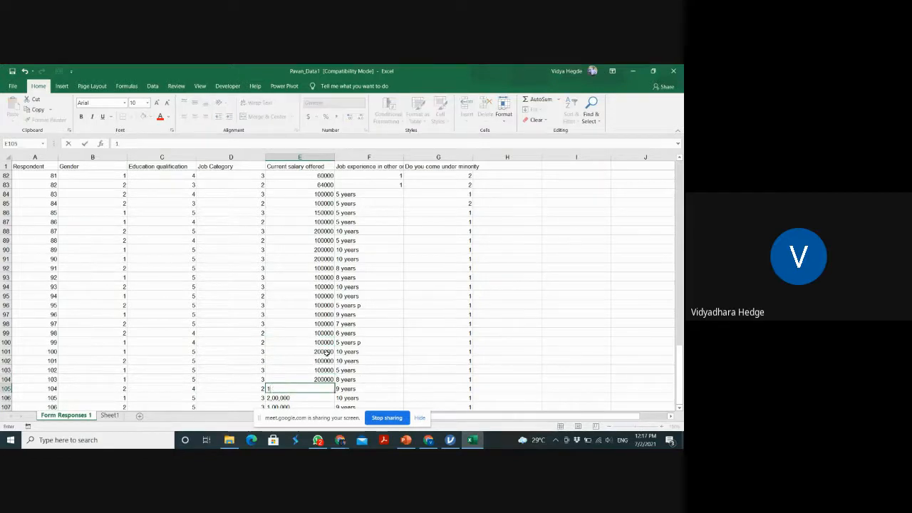
{"action": "type", "text": "00000"}
{"action": "key", "text": "Return"}
Enter the last two salaries as plain numbers, 200000 in cell E106 and 100000 in cell E107
{"action": "type", "text": "200"}
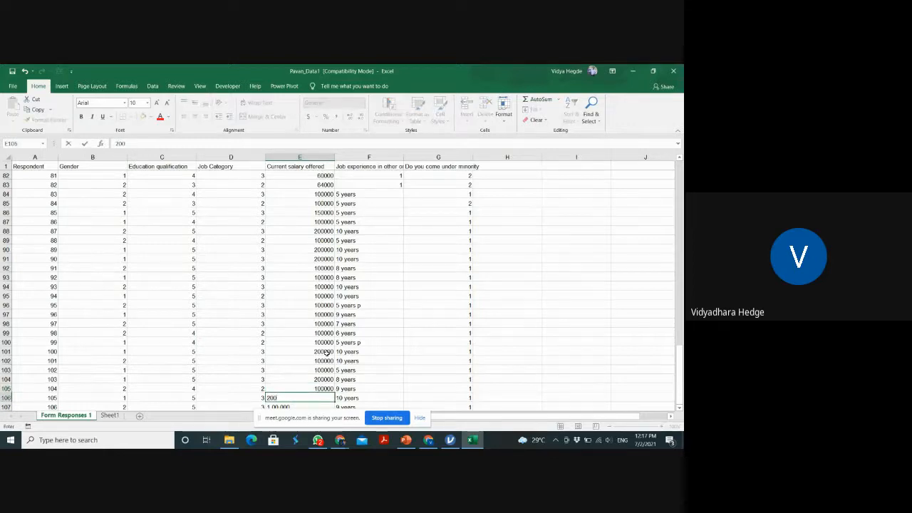
{"action": "type", "text": "000"}
{"action": "key", "text": "Return"}
{"action": "type", "text": "1"}
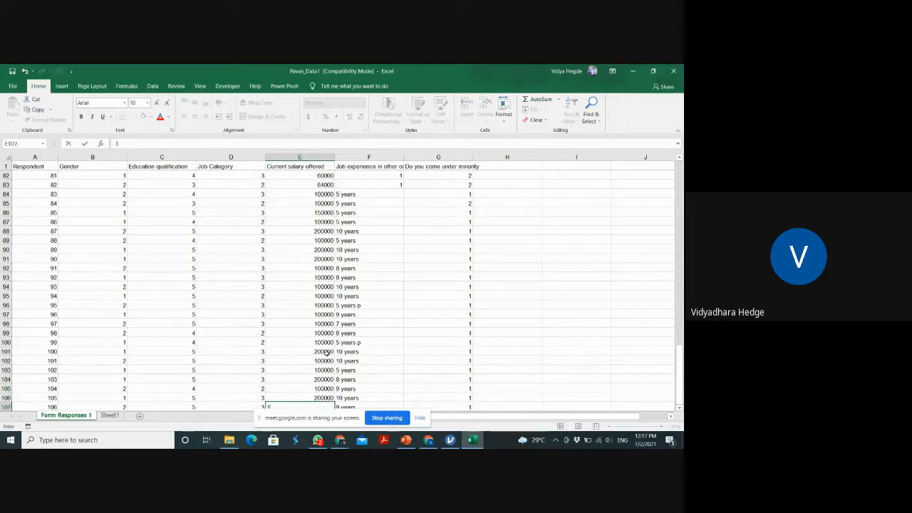
{"action": "type", "text": "00000"}
{"action": "key", "text": "Return"}
{"action": "key", "text": "Return"}
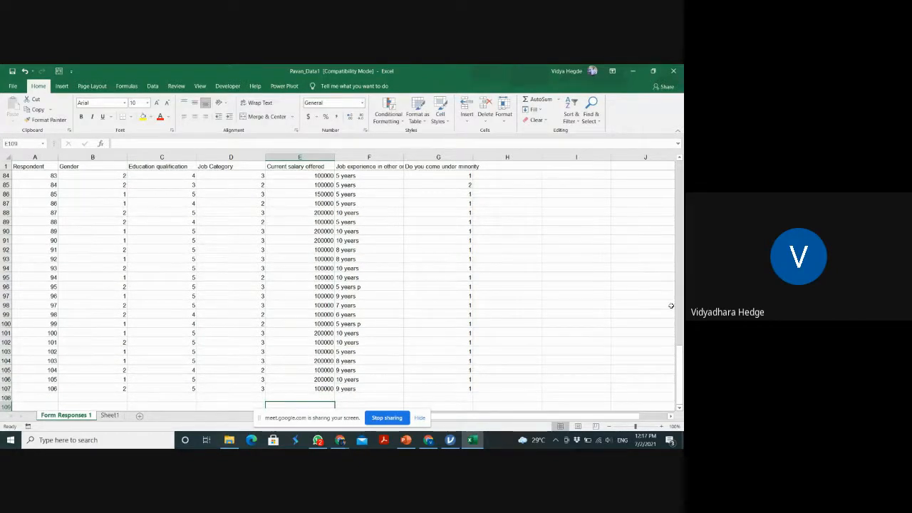
Clear the text "Fresher" from cell F6 in the job experience column
{"action": "left_click_drag", "start_coordinate": [682, 386], "coordinate": [682, 189]}
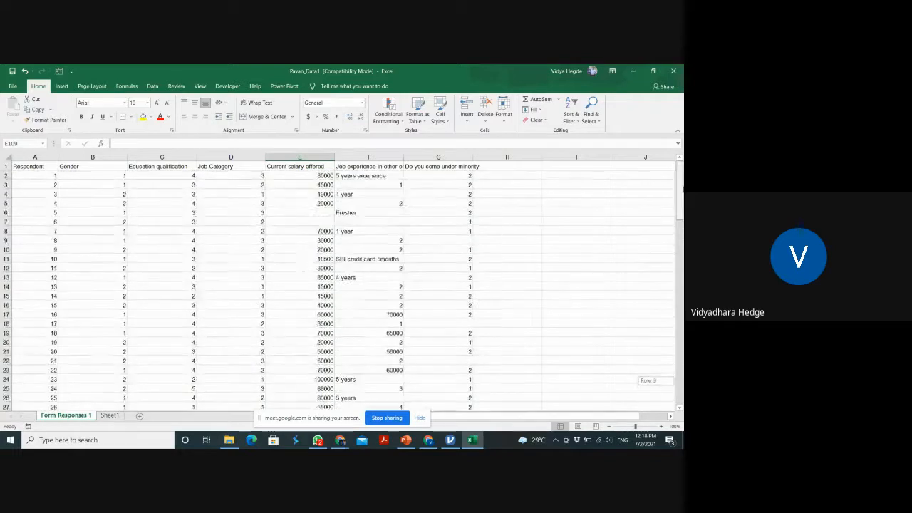
{"action": "left_click_drag", "start_coordinate": [684, 128], "coordinate": [683, 108]}
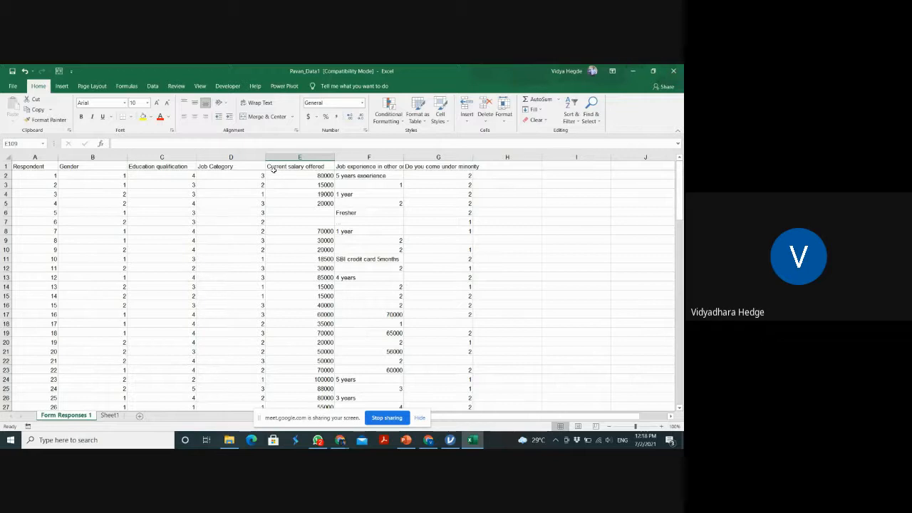
{"action": "left_click", "coordinate": [383, 222]}
{"action": "type", "text": "="}
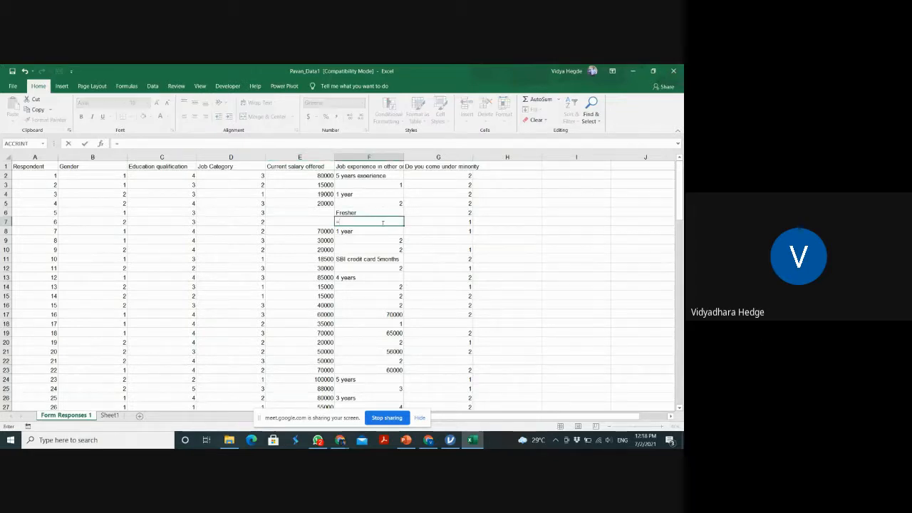
{"action": "key", "text": "Escape"}
{"action": "key", "text": "Up"}
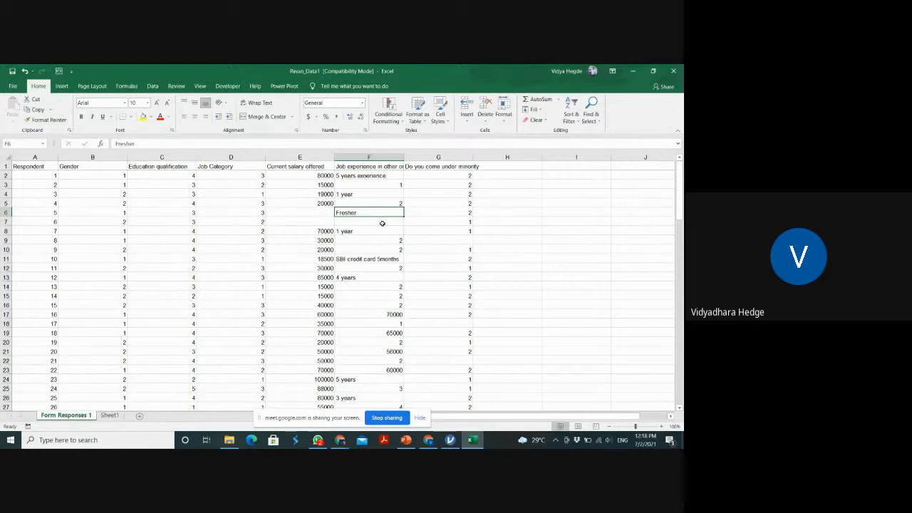
{"action": "type", "text": "="}
{"action": "key", "text": "BackSpace"}
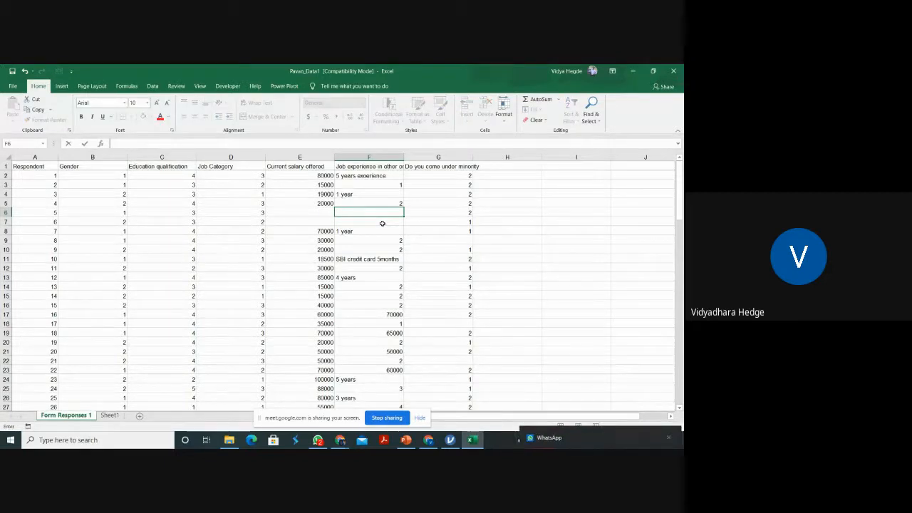
{"action": "key", "text": "Up"}
{"action": "key", "text": "Up"}
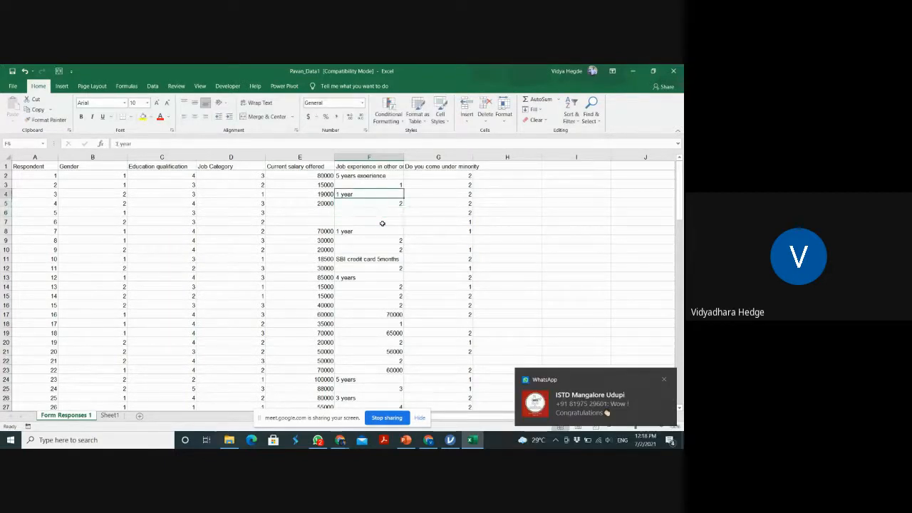
Replace the text entries in the job experience column with plain numbers, 1 in cell F4 and 5 in cell F2
{"action": "type", "text": "1"}
{"action": "key", "text": "Up"}
{"action": "key", "text": "Up"}
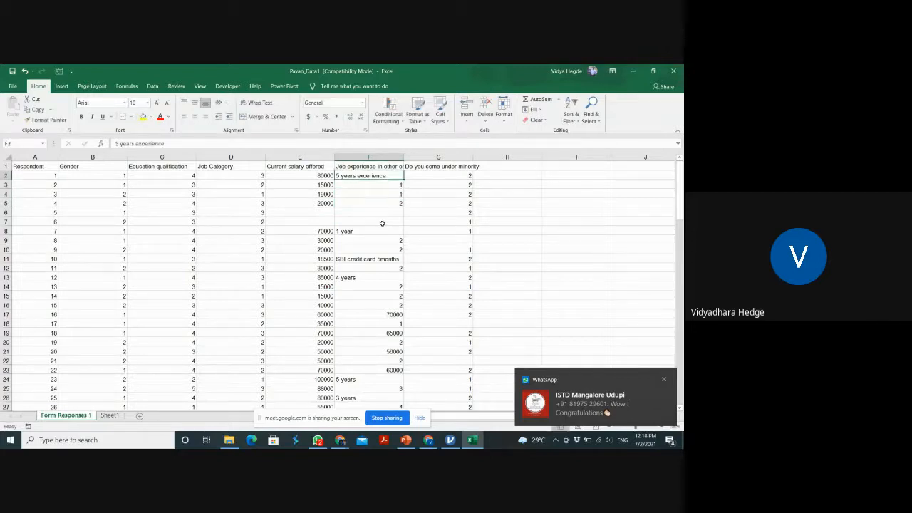
{"action": "type", "text": "5"}
{"action": "key", "text": "Down"}
{"action": "key", "text": "Down"}
{"action": "key", "text": "Down"}
{"action": "key", "text": "Down"}
{"action": "key", "text": "Down"}
{"action": "key", "text": "Down"}
{"action": "key", "text": "Down"}
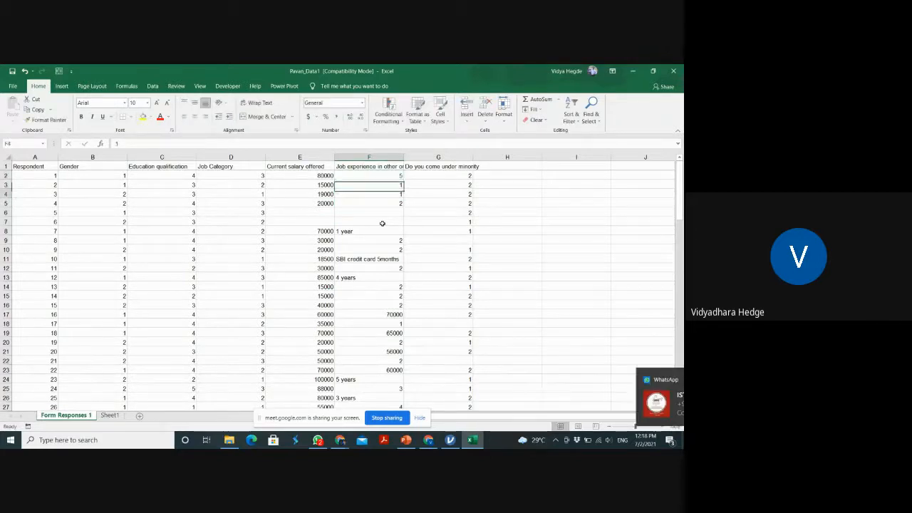
Enter job experience as plain numbers, 1 in cell F8 and 0.5 in cell F11
{"action": "key", "text": "Up"}
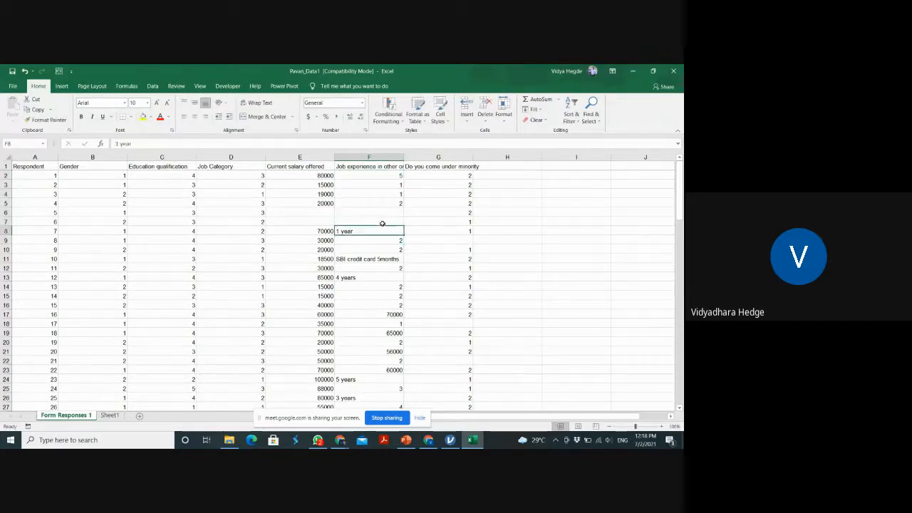
{"action": "type", "text": "1"}
{"action": "key", "text": "Return"}
{"action": "key", "text": "Down"}
{"action": "key", "text": "Down"}
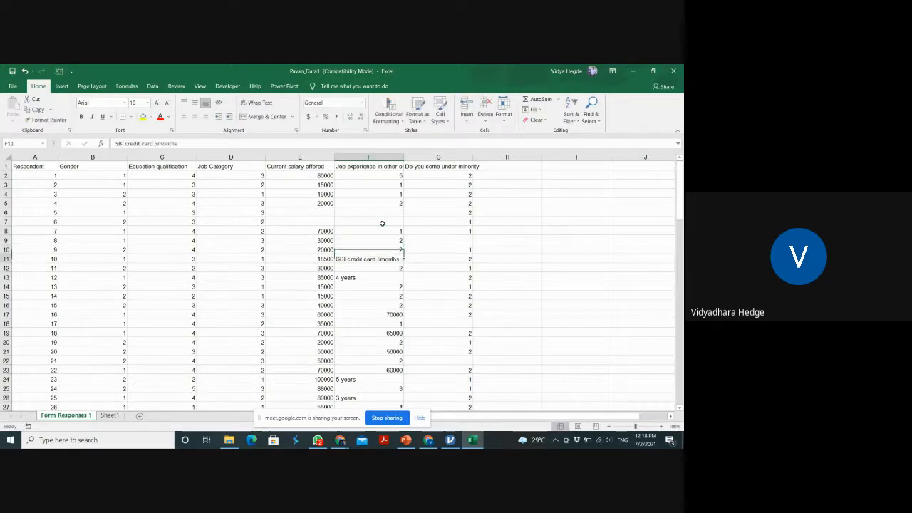
{"action": "type", "text": "5"}
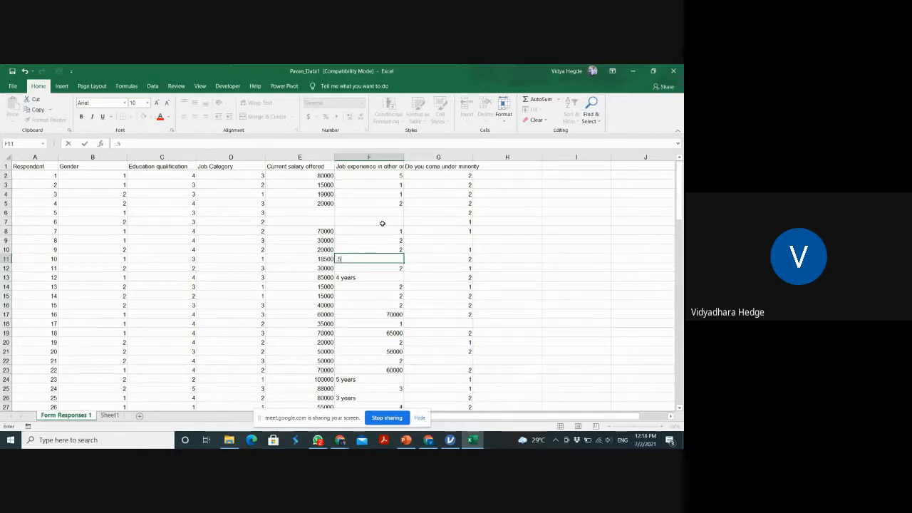
{"action": "key", "text": "Return"}
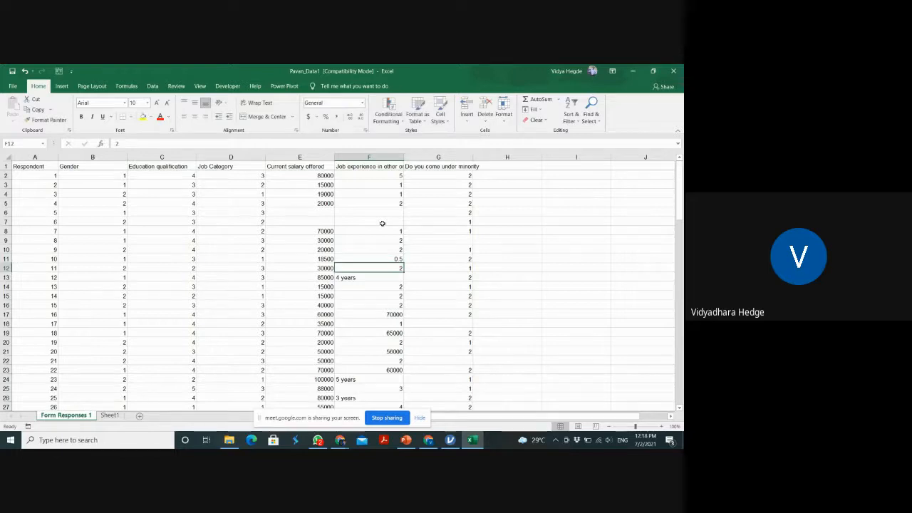
Enter 4 as the job experience in cell F13 and clear the salary-like figure from cell F17
{"action": "key", "text": "Down"}
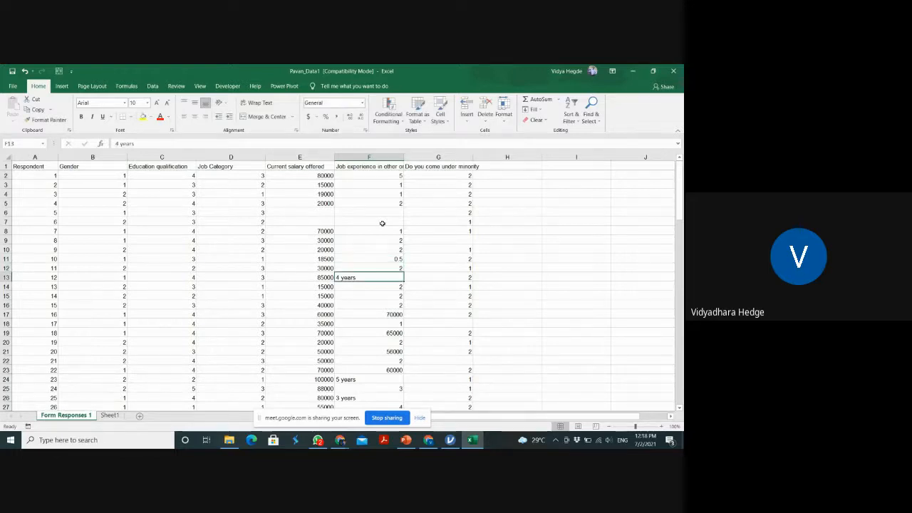
{"action": "type", "text": "4"}
{"action": "key", "text": "Return"}
{"action": "key", "text": "Down"}
{"action": "key", "text": "Down"}
{"action": "key", "text": "Down"}
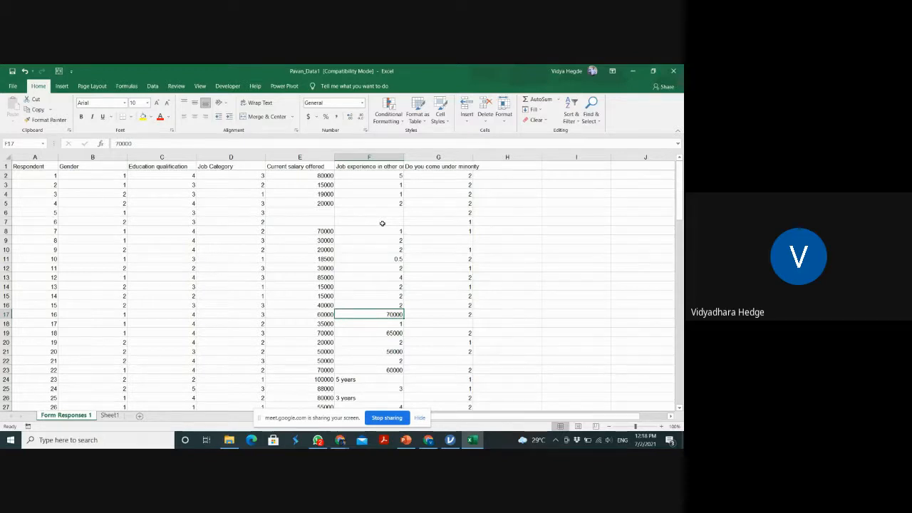
{"action": "key", "text": "BackSpace"}
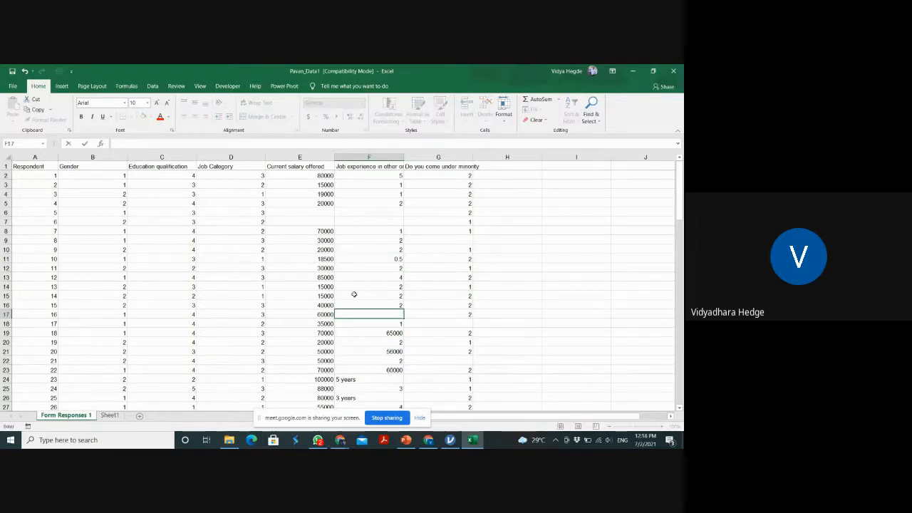
Clear the salary-like figure from cell F19 in the job experience column, keeping the entry in cell F20
{"action": "left_click", "coordinate": [399, 333]}
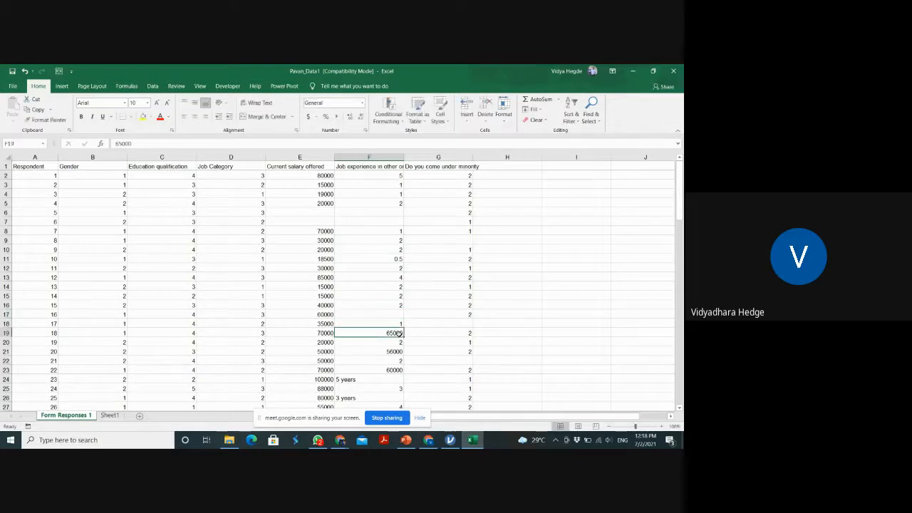
{"action": "key", "text": "Return"}
{"action": "key", "text": "BackSpace"}
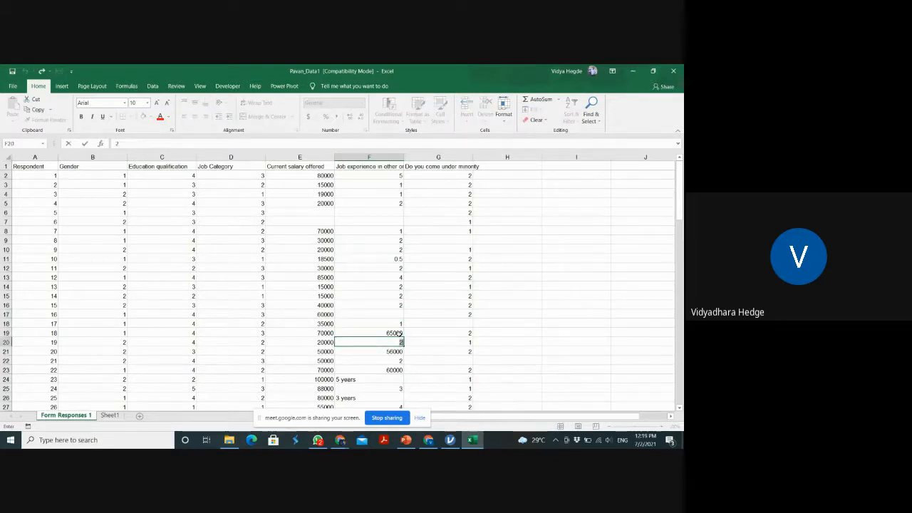
{"action": "left_click", "coordinate": [399, 335]}
{"action": "key", "text": "BackSpace"}
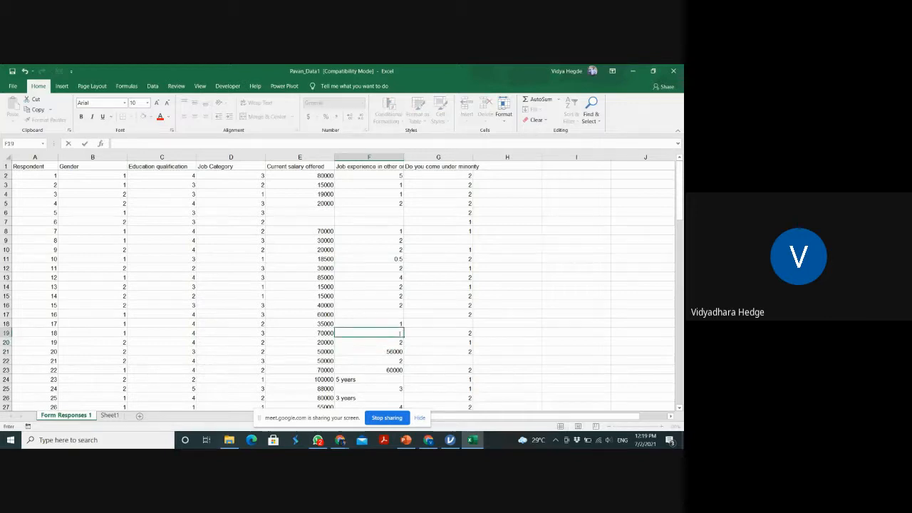
{"action": "key", "text": "Return"}
{"action": "key", "text": "Return"}
{"action": "key", "text": "Return"}
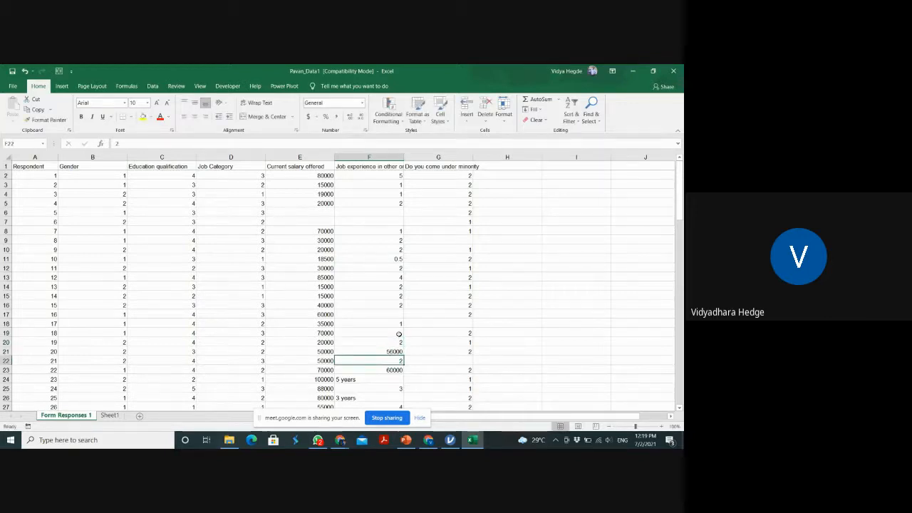
Clear the salary-like figures from cells F21 and F23 in the job experience column
{"action": "key", "text": "Up"}
{"action": "key", "text": "Down"}
{"action": "key", "text": "Up"}
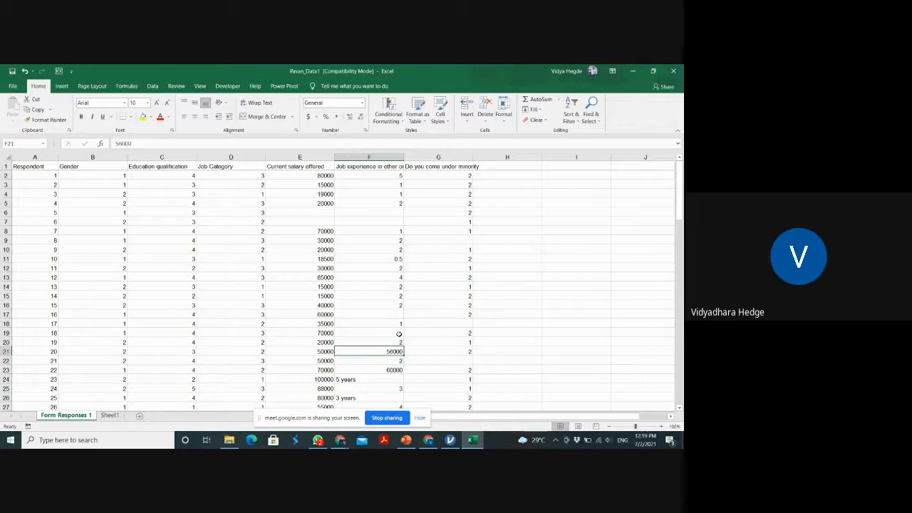
{"action": "key", "text": "Down"}
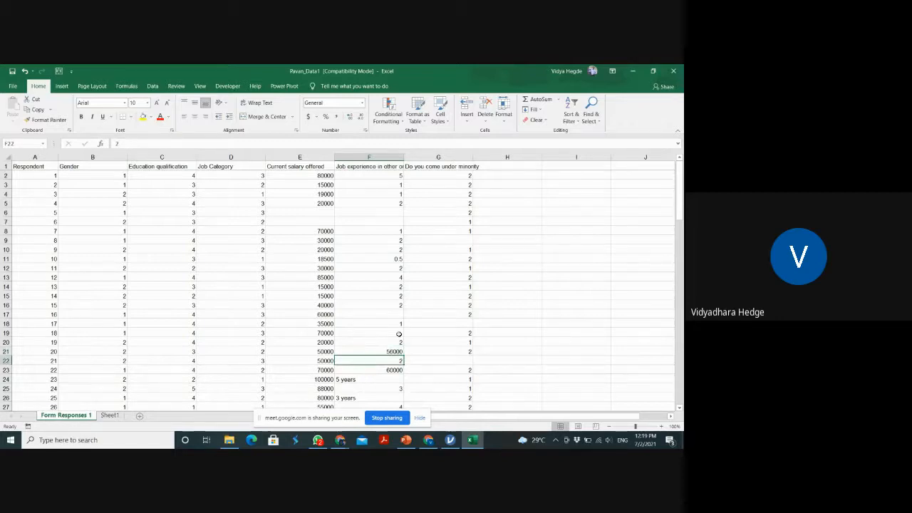
{"action": "key", "text": "Up"}
{"action": "key", "text": "BackSpace"}
{"action": "key", "text": "Down"}
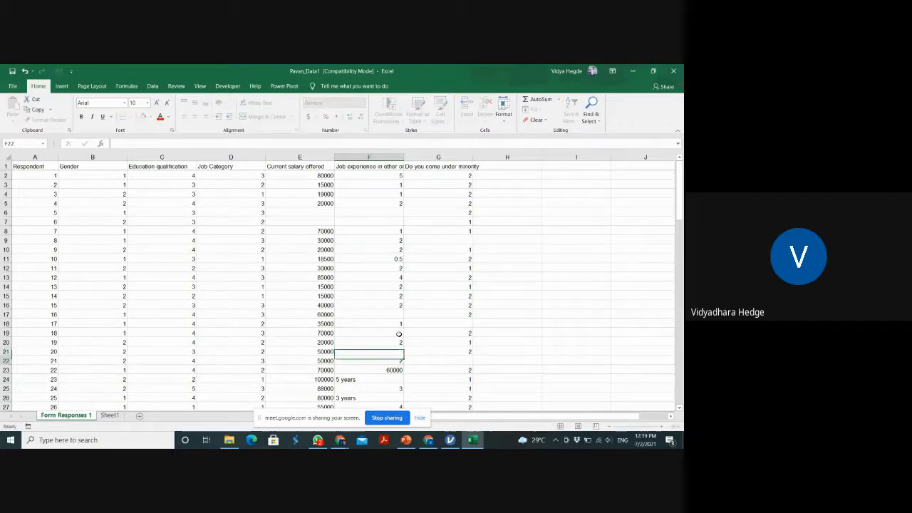
{"action": "key", "text": "Down"}
{"action": "key", "text": "BackSpace"}
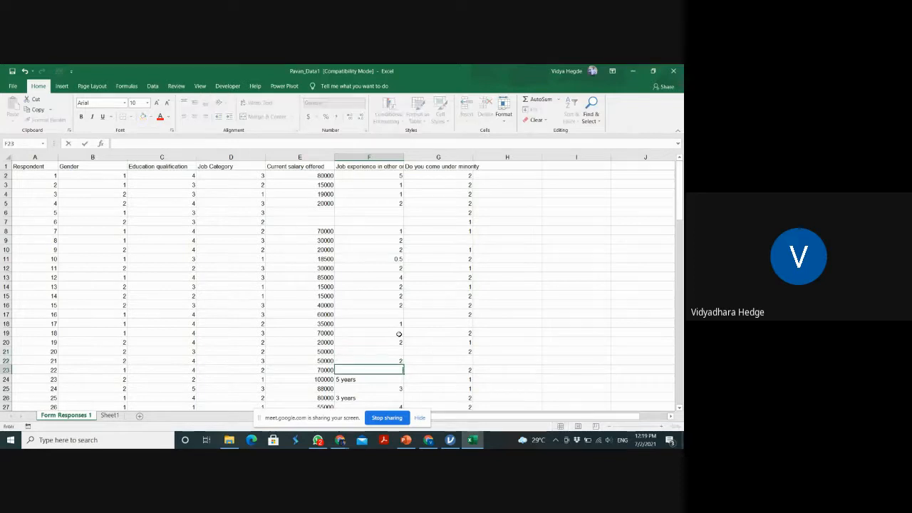
{"action": "key", "text": "Down"}
{"action": "key", "text": "Down"}
Replace the text job experience entries with plain numbers, 5 in cell F24 and 3 in cell F26
{"action": "key", "text": "Down"}
{"action": "key", "text": "Up"}
{"action": "key", "text": "Up"}
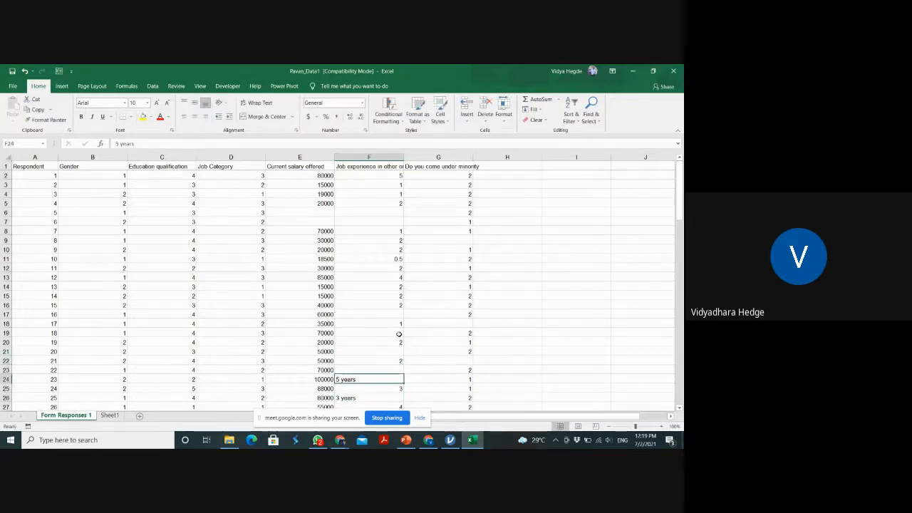
{"action": "type", "text": "5"}
{"action": "key", "text": "Down"}
{"action": "key", "text": "Down"}
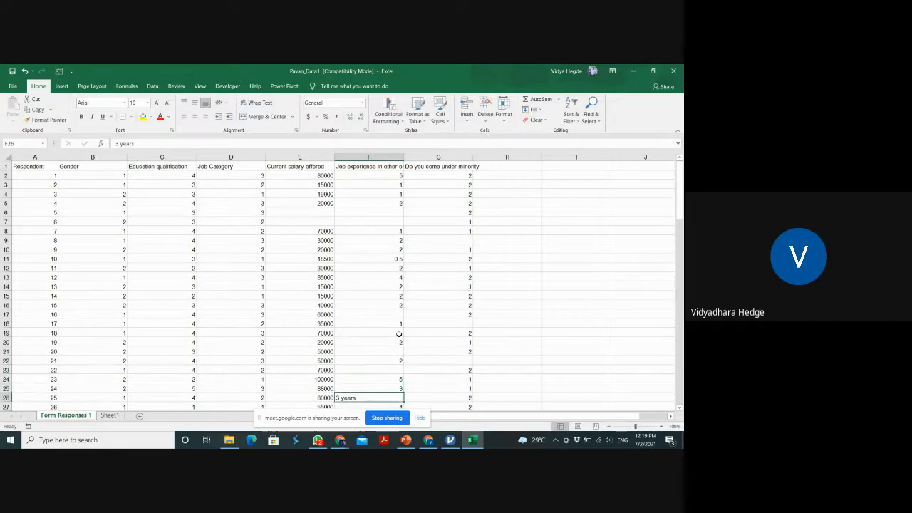
{"action": "type", "text": "3"}
{"action": "key", "text": "Down"}
{"action": "key", "text": "Down"}
{"action": "key", "text": "Down"}
{"action": "key", "text": "Down"}
{"action": "key", "text": "Down"}
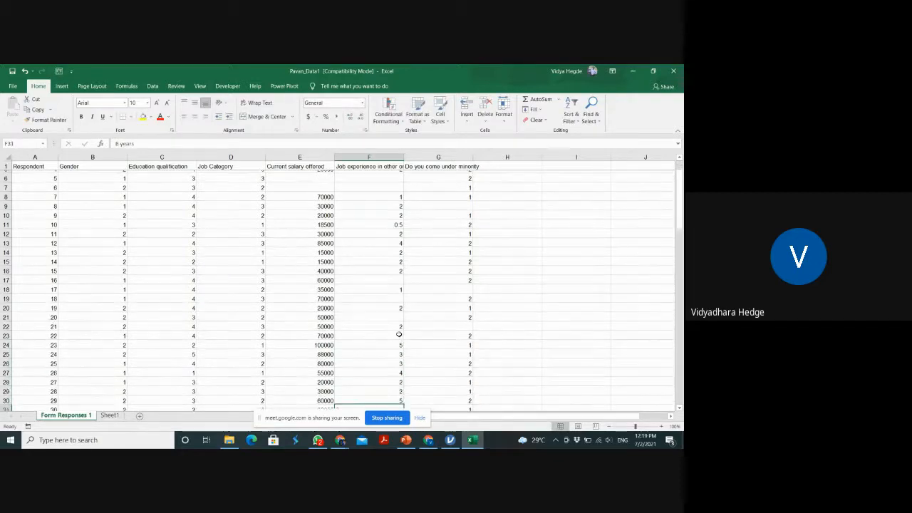
Replace the text entries in cells F31 to F33 with the plain numbers 6, 8 and 6
{"action": "key", "text": "Up"}
{"action": "key", "text": "Up"}
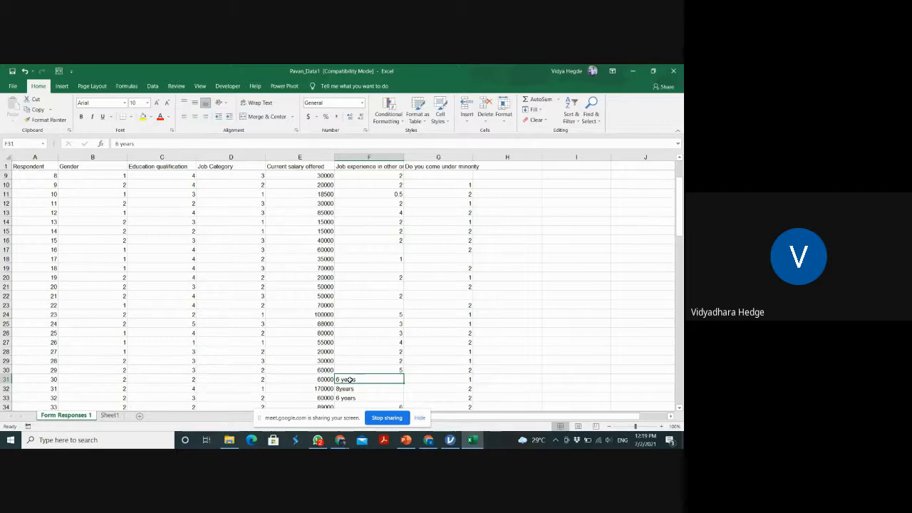
{"action": "type", "text": "6"}
{"action": "key", "text": "Return"}
{"action": "type", "text": "8"}
{"action": "key", "text": "Return"}
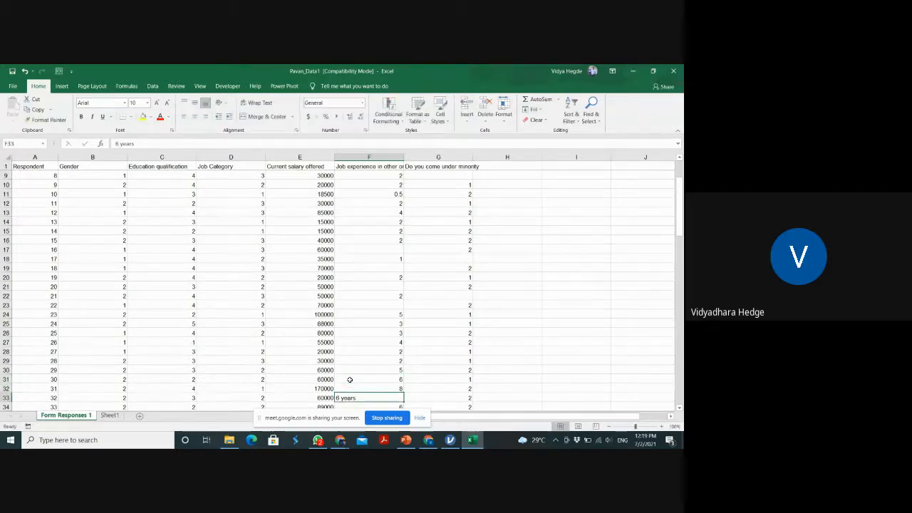
{"action": "type", "text": "6"}
{"action": "key", "text": "Return"}
{"action": "key", "text": "Return"}
Enter plain-number job experience for the next two text entries, 4 in cell F37 and 7 in cell F36
{"action": "key", "text": "Down"}
{"action": "key", "text": "Down"}
{"action": "key", "text": "Down"}
{"action": "key", "text": "Down"}
{"action": "key", "text": "Down"}
{"action": "key", "text": "Down"}
{"action": "key", "text": "Down"}
{"action": "key", "text": "Down"}
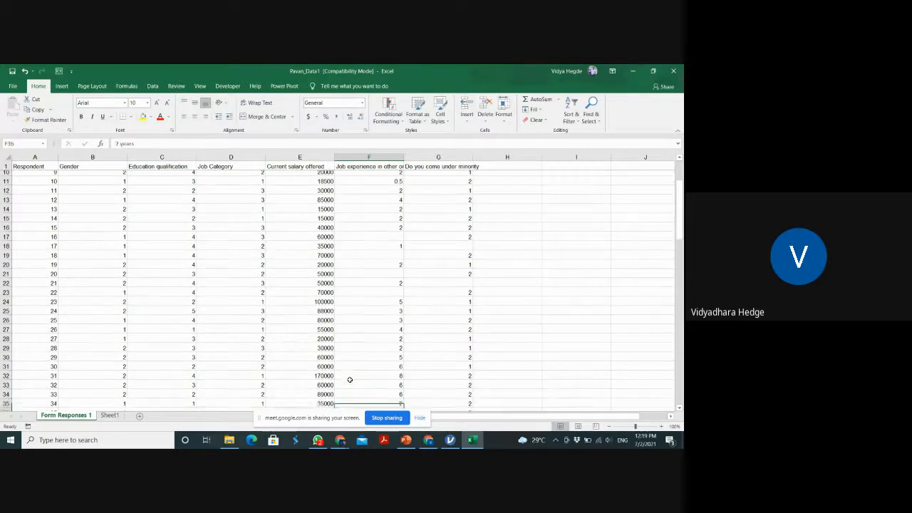
{"action": "key", "text": "Up"}
{"action": "key", "text": "Up"}
{"action": "key", "text": "Up"}
{"action": "key", "text": "Up"}
{"action": "key", "text": "Up"}
{"action": "key", "text": "Up"}
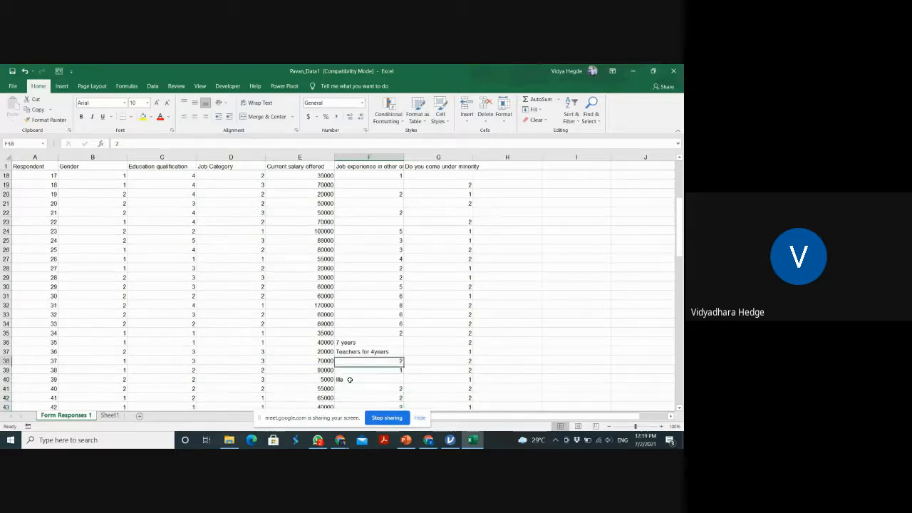
{"action": "type", "text": "4"}
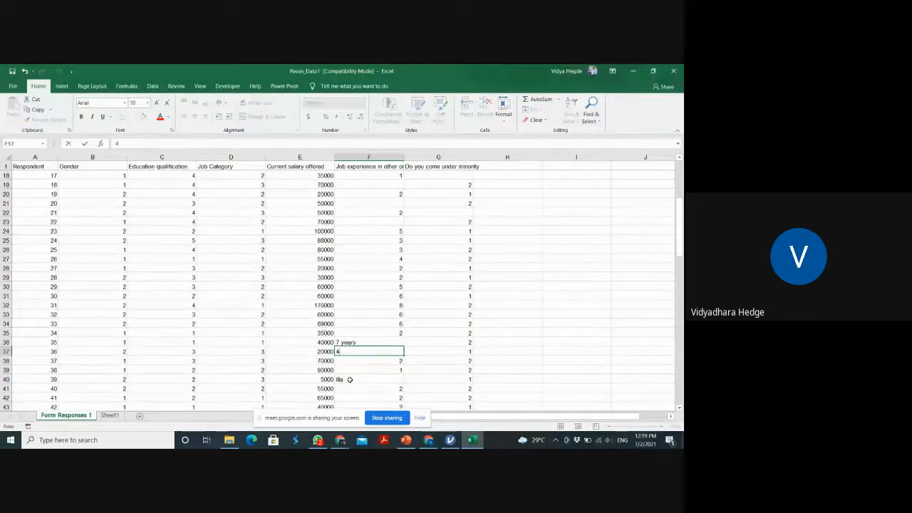
{"action": "key", "text": "Up"}
{"action": "type", "text": "7"}
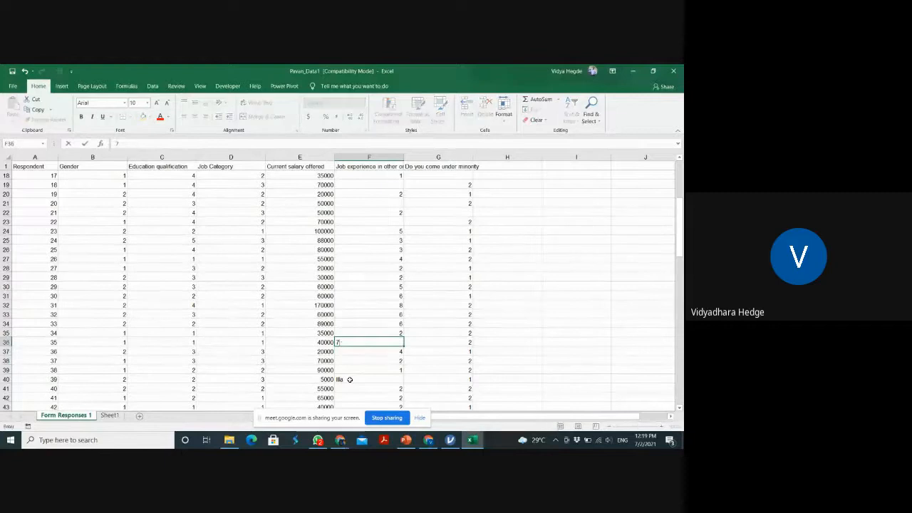
{"action": "key", "text": "Return"}
Clear the non-numeric text from cell F40 in the job experience column
{"action": "left_click", "coordinate": [350, 379]}
{"action": "key", "text": "BackSpace"}
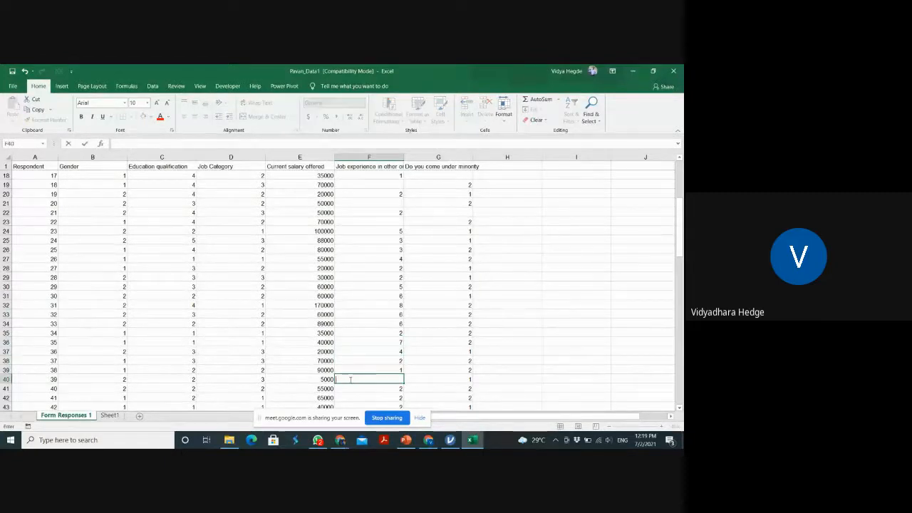
{"action": "key", "text": "Return"}
Clear the text entries "Mo" and "No" from cells F44 and F47 in the job experience column
{"action": "key", "text": "Down"}
{"action": "key", "text": "Down"}
{"action": "key", "text": "Down"}
{"action": "key", "text": "Down"}
{"action": "key", "text": "Down"}
{"action": "key", "text": "Down"}
{"action": "key", "text": "Down"}
{"action": "key", "text": "Down"}
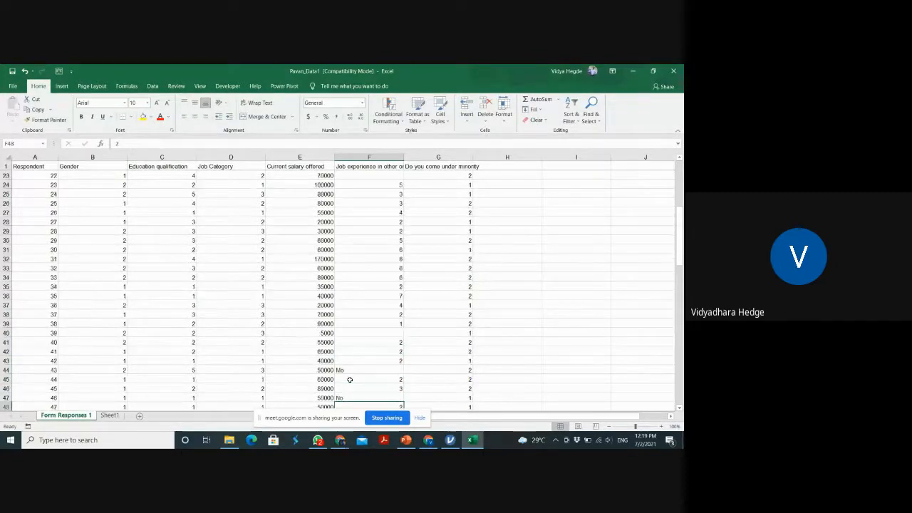
{"action": "key", "text": "Up"}
{"action": "key", "text": "Up"}
{"action": "key", "text": "Up"}
{"action": "key", "text": "Up"}
{"action": "key", "text": "Up"}
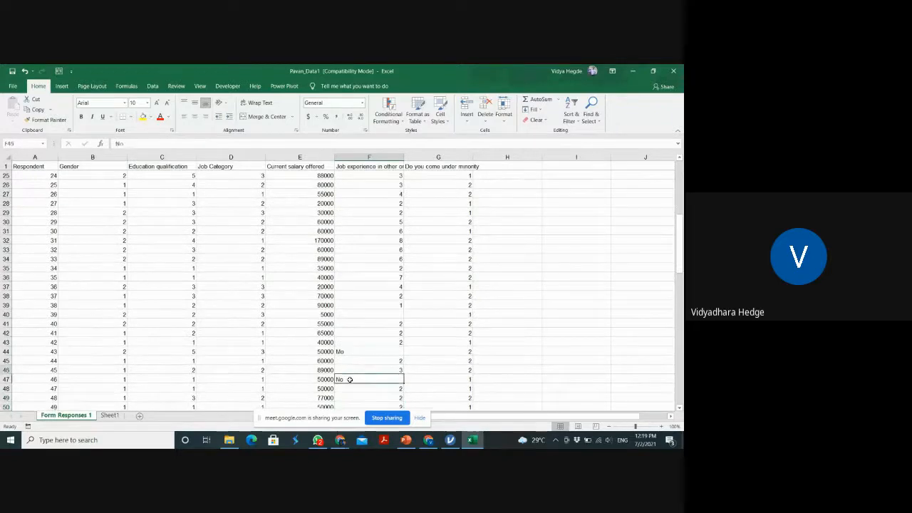
{"action": "key", "text": "BackSpace"}
{"action": "key", "text": "Return"}
{"action": "key", "text": "Down"}
{"action": "key", "text": "Down"}
{"action": "key", "text": "BackSpace"}
{"action": "key", "text": "Return"}
Clear the job experience entry in cell F56
{"action": "key", "text": "Down"}
{"action": "key", "text": "Down"}
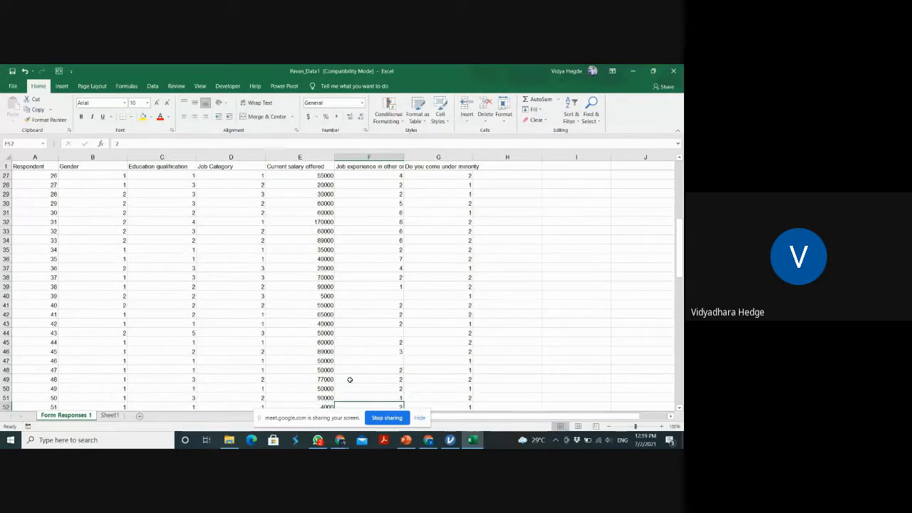
{"action": "key", "text": "Down"}
{"action": "key", "text": "Down"}
{"action": "key", "text": "Down"}
{"action": "key", "text": "Down"}
{"action": "key", "text": "Down"}
{"action": "key", "text": "Down"}
{"action": "key", "text": "Down"}
{"action": "key", "text": "Down"}
{"action": "key", "text": "Up"}
{"action": "key", "text": "Up"}
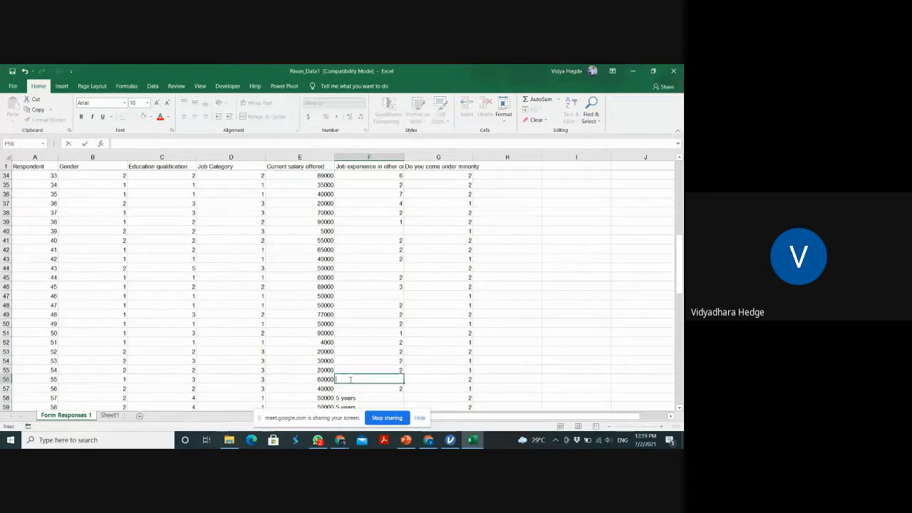
{"action": "key", "text": "BackSpace"}
{"action": "key", "text": "Return"}
Replace the "5 years" text in cells F58 and F59 with the plain number 5
{"action": "key", "text": "Down"}
{"action": "key", "text": "Down"}
{"action": "key", "text": "Up"}
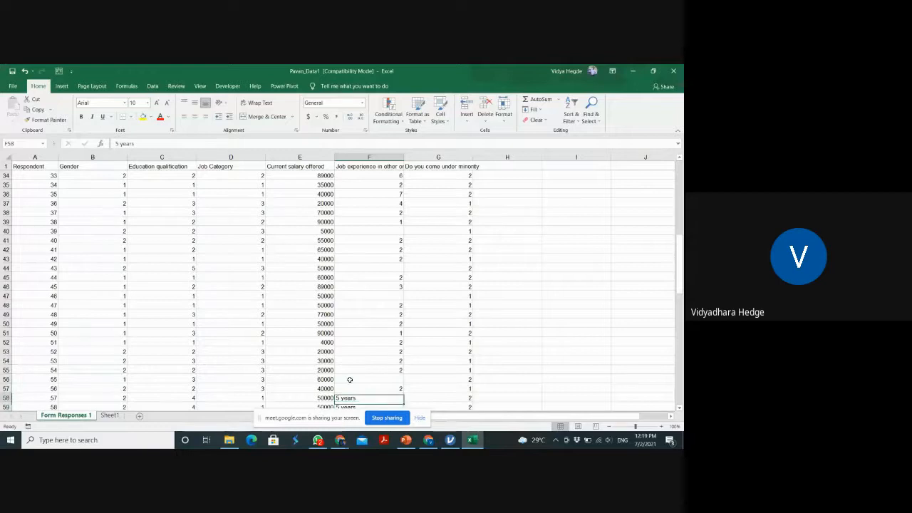
{"action": "type", "text": "5"}
{"action": "key", "text": "Return"}
{"action": "type", "text": "5"}
{"action": "key", "text": "Return"}
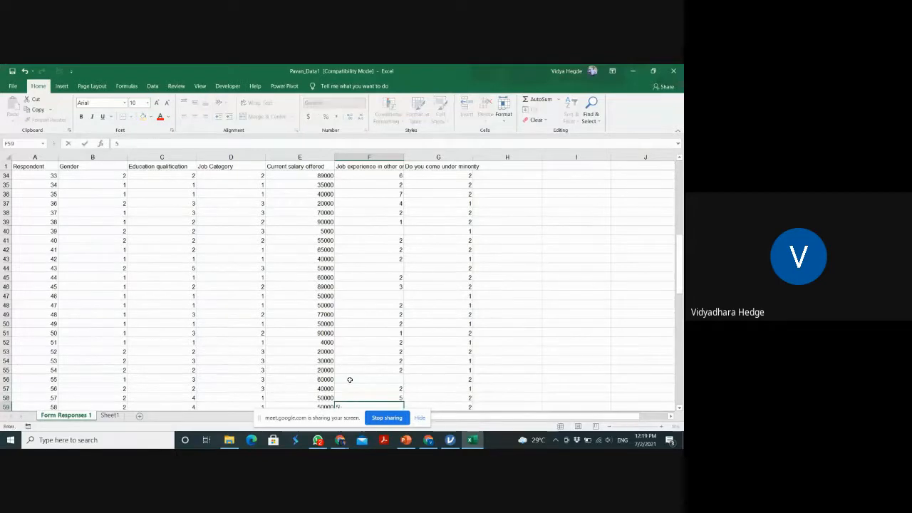
{"action": "key", "text": "Return"}
{"action": "key", "text": "Down"}
{"action": "key", "text": "Down"}
{"action": "key", "text": "Down"}
{"action": "key", "text": "Down"}
{"action": "key", "text": "Down"}
{"action": "key", "text": "Down"}
{"action": "key", "text": "Down"}
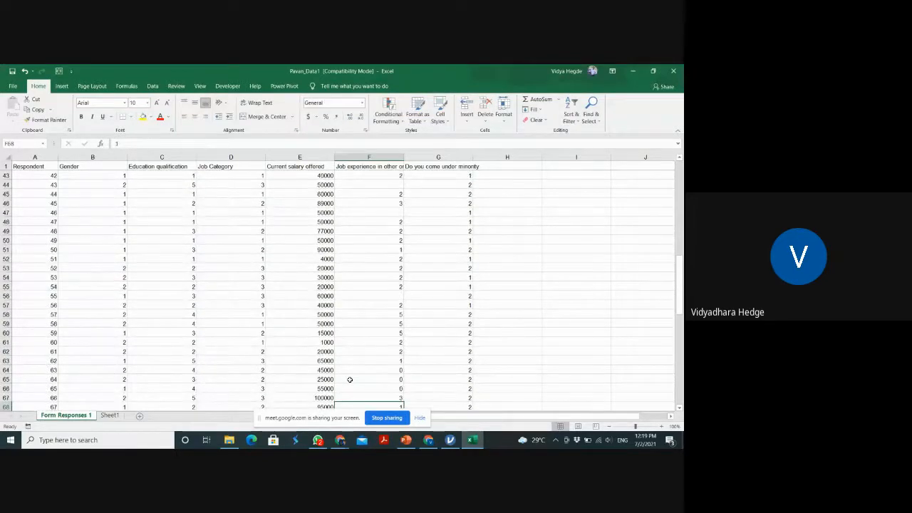
{"action": "key", "text": "Up"}
{"action": "key", "text": "Up"}
{"action": "key", "text": "Up"}
{"action": "key", "text": "Up"}
{"action": "key", "text": "Up"}
{"action": "key", "text": "Up"}
{"action": "key", "text": "Up"}
{"action": "key", "text": "Up"}
{"action": "key", "text": "Up"}
{"action": "key", "text": "Up"}
{"action": "key", "text": "Up"}
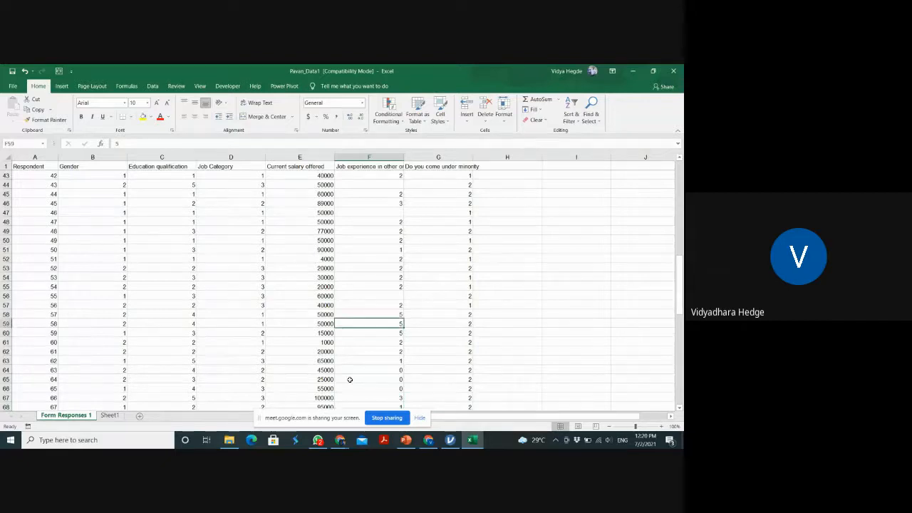
Replace the "5 years" text in cells F84 to F87 of the job experience column with the plain number 5
{"action": "key", "text": "Down"}
{"action": "key", "text": "Down"}
{"action": "key", "text": "Down"}
{"action": "key", "text": "Down"}
{"action": "key", "text": "Down"}
{"action": "key", "text": "Down"}
{"action": "key", "text": "Down"}
{"action": "key", "text": "Down"}
{"action": "key", "text": "Down"}
{"action": "key", "text": "Down"}
{"action": "key", "text": "Down"}
{"action": "key", "text": "Down"}
{"action": "key", "text": "Down"}
{"action": "key", "text": "Down"}
{"action": "key", "text": "Down"}
{"action": "key", "text": "Down"}
{"action": "key", "text": "Down"}
{"action": "key", "text": "Down"}
{"action": "key", "text": "Down"}
{"action": "key", "text": "Down"}
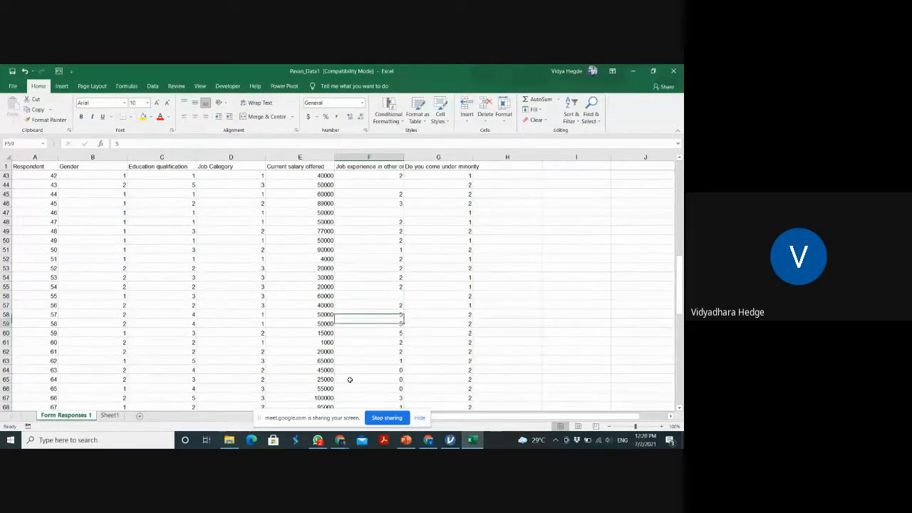
{"action": "key", "text": "Down"}
{"action": "key", "text": "Down"}
{"action": "key", "text": "Down"}
{"action": "key", "text": "Down"}
{"action": "key", "text": "Down"}
{"action": "key", "text": "Down"}
{"action": "key", "text": "Down"}
{"action": "key", "text": "Down"}
{"action": "key", "text": "Down"}
{"action": "key", "text": "Down"}
{"action": "key", "text": "Down"}
{"action": "key", "text": "Down"}
{"action": "key", "text": "Down"}
{"action": "key", "text": "Down"}
{"action": "key", "text": "Down"}
{"action": "key", "text": "Down"}
{"action": "key", "text": "Down"}
{"action": "key", "text": "Down"}
{"action": "key", "text": "Down"}
{"action": "key", "text": "Down"}
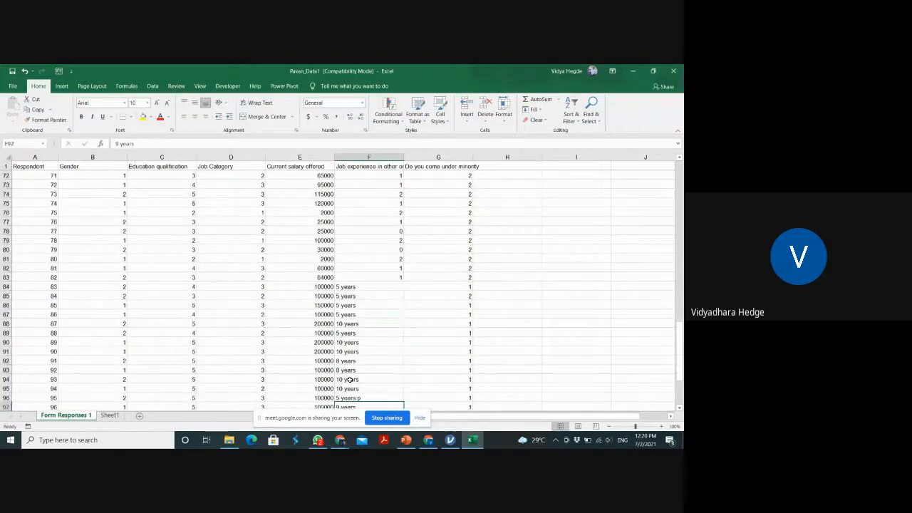
{"action": "key", "text": "Down"}
{"action": "key", "text": "Down"}
{"action": "key", "text": "Down"}
{"action": "key", "text": "Down"}
{"action": "key", "text": "Down"}
{"action": "key", "text": "Down"}
{"action": "key", "text": "Down"}
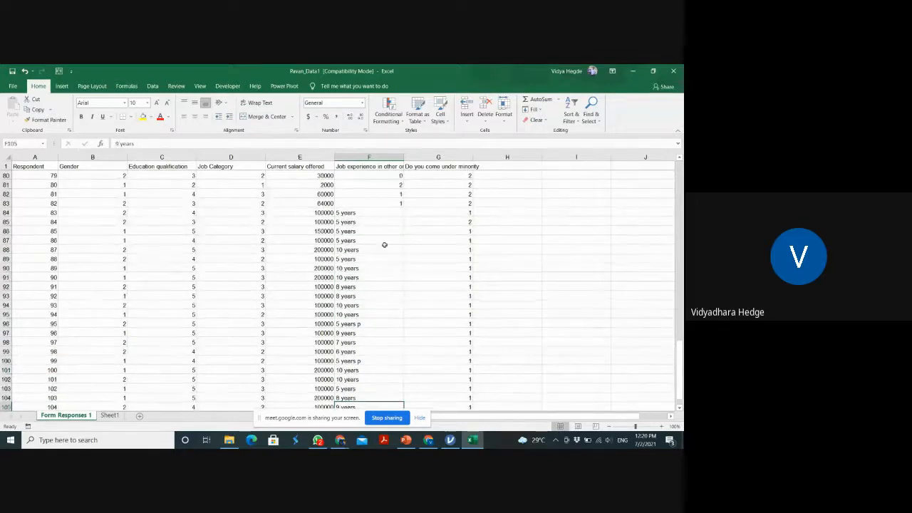
{"action": "left_click", "coordinate": [380, 212]}
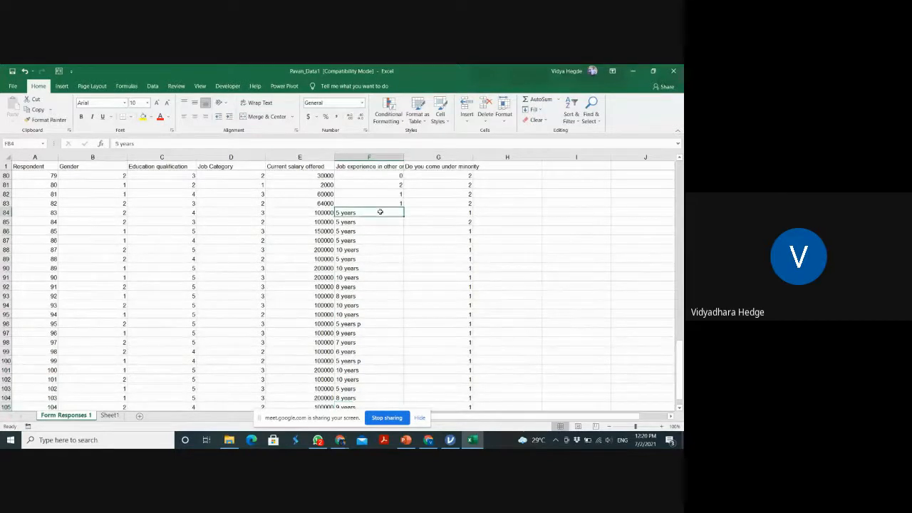
{"action": "type", "text": "5"}
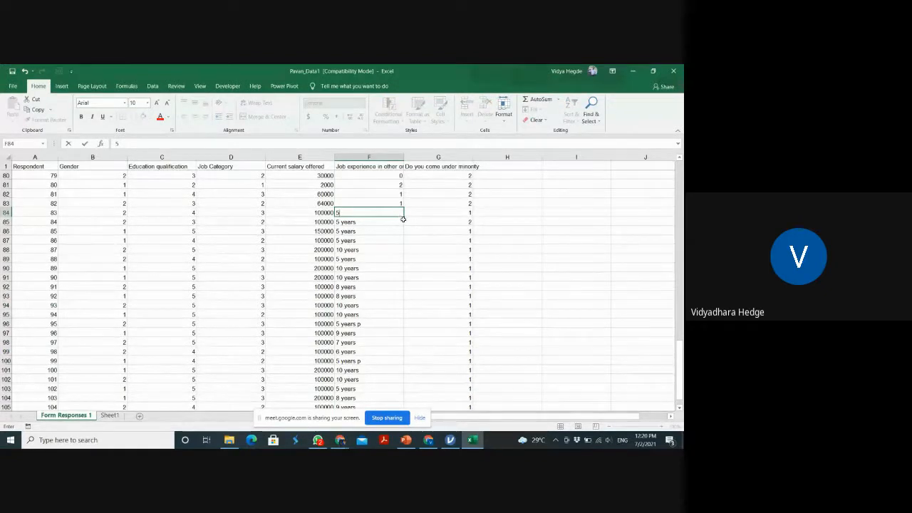
{"action": "left_click_drag", "start_coordinate": [404, 215], "coordinate": [401, 242]}
Replace the job experience text in cells F88 to F91 with the numbers 10, 5, 10 and 10
{"action": "left_click", "coordinate": [374, 249]}
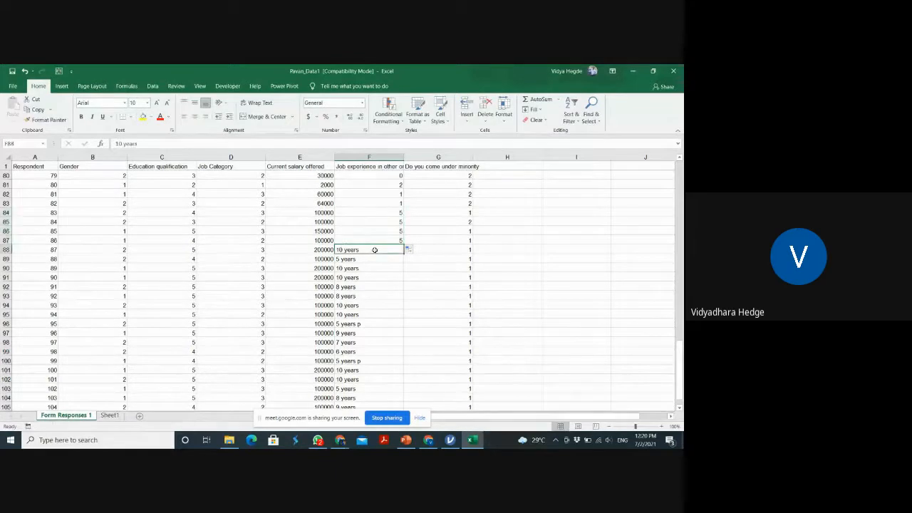
{"action": "type", "text": "10"}
{"action": "key", "text": "Return"}
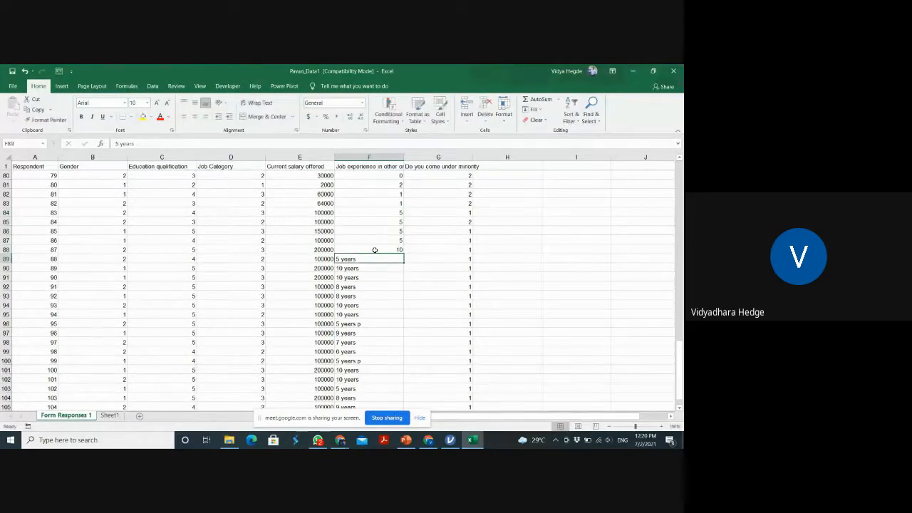
{"action": "type", "text": "5"}
{"action": "key", "text": "Return"}
{"action": "type", "text": "10"}
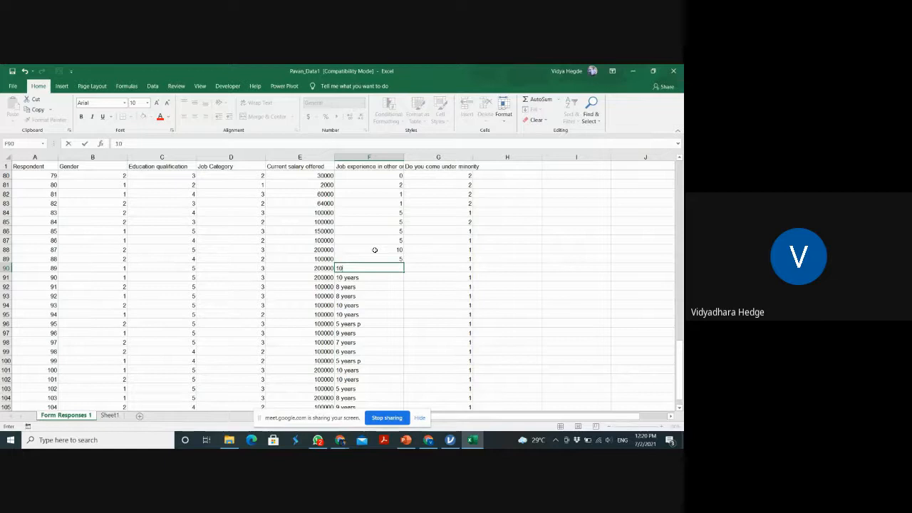
{"action": "key", "text": "Return"}
{"action": "type", "text": "10"}
{"action": "key", "text": "Return"}
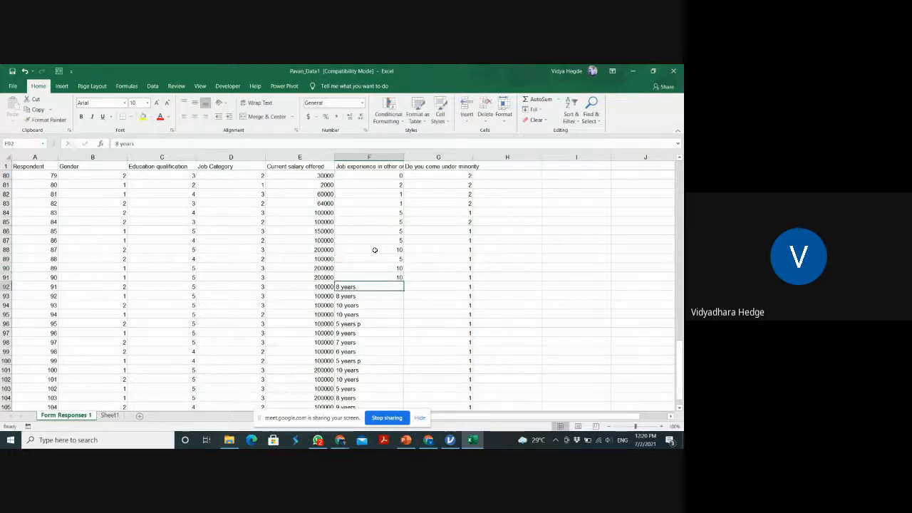
Replace the job experience text in cells F92 to F96 with the numbers 8, 8, 10, 10 and 5
{"action": "type", "text": "8"}
{"action": "key", "text": "Return"}
{"action": "type", "text": "8"}
{"action": "key", "text": "Return"}
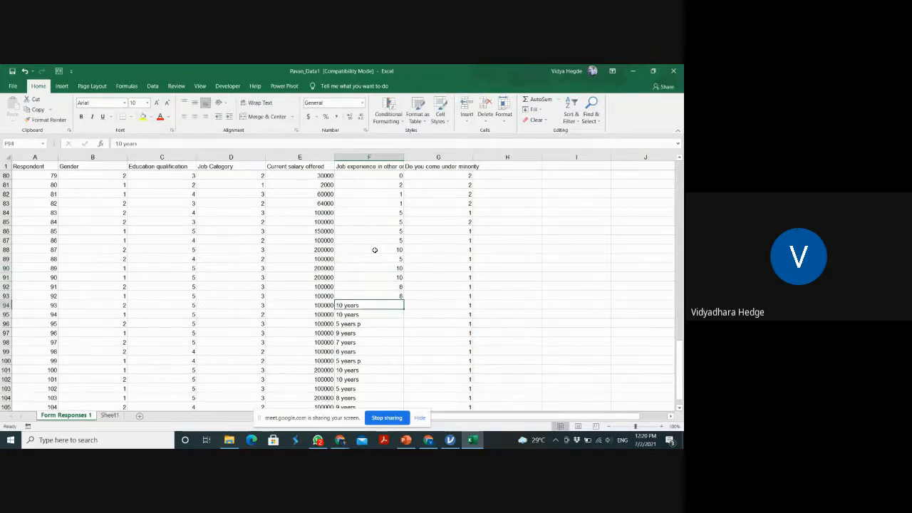
{"action": "type", "text": "10"}
{"action": "key", "text": "Return"}
{"action": "type", "text": "1"}
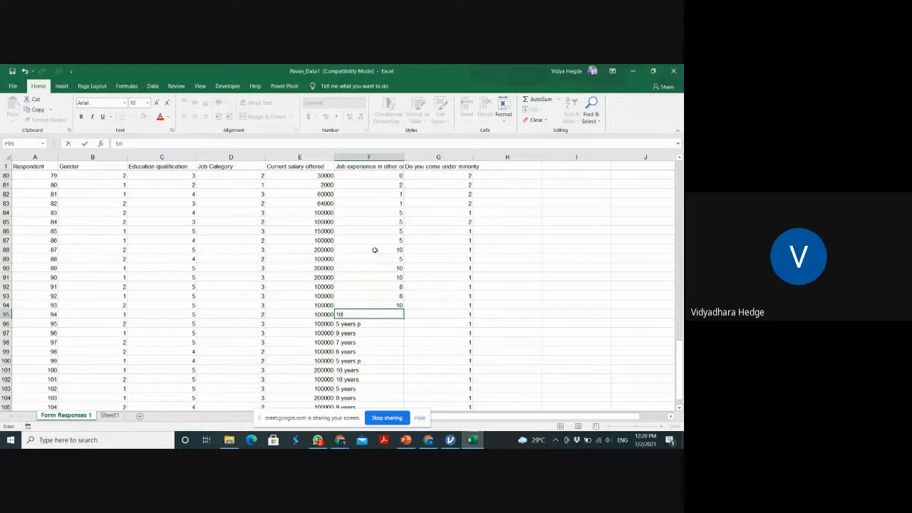
{"action": "type", "text": "0"}
{"action": "key", "text": "Return"}
{"action": "type", "text": "5"}
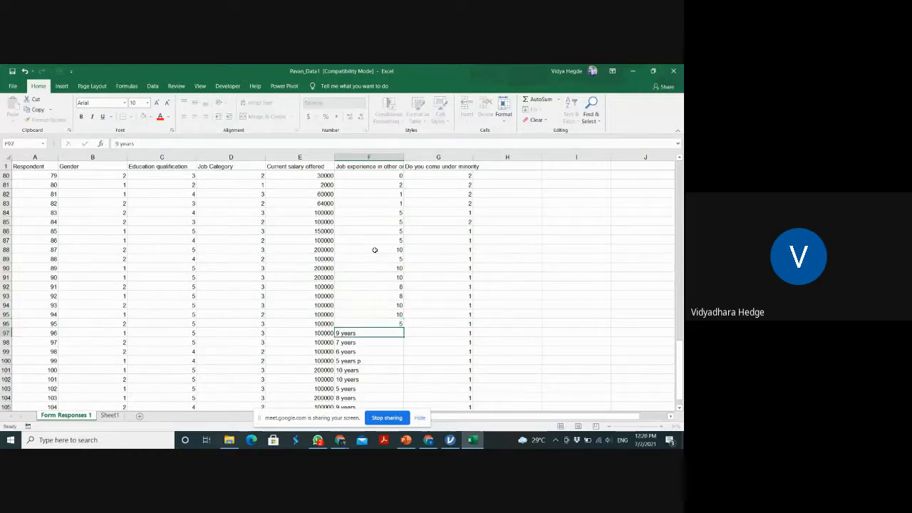
{"action": "key", "text": "Return"}
Replace the job experience text in cells F97 to F99 with the numbers 9, 7 and 6
{"action": "type", "text": "6"}
{"action": "type", "text": "9"}
{"action": "key", "text": "Return"}
{"action": "type", "text": "7"}
{"action": "key", "text": "Return"}
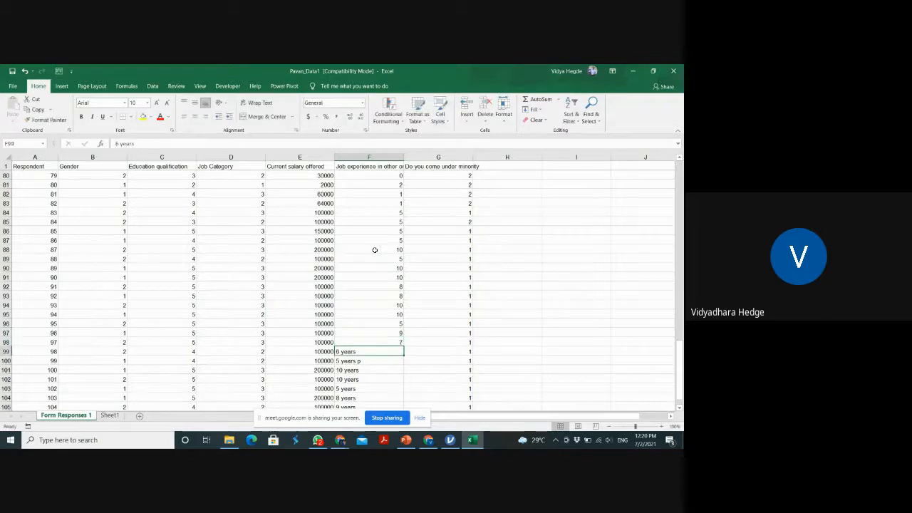
{"action": "type", "text": "6"}
{"action": "key", "text": "Return"}
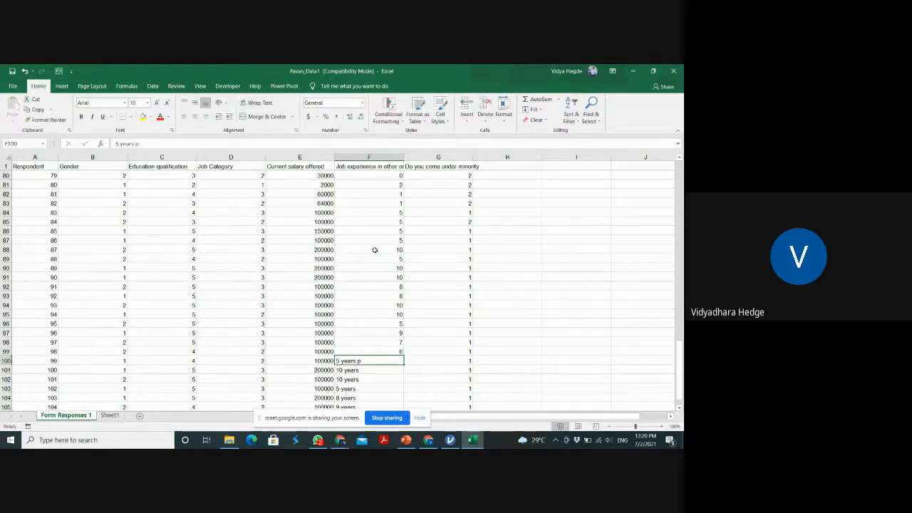
Replace the job experience text in cells F100 to F103 with the numbers 5, 10, 10 and 5
{"action": "type", "text": "5"}
{"action": "key", "text": "Return"}
{"action": "type", "text": "10"}
{"action": "key", "text": "Return"}
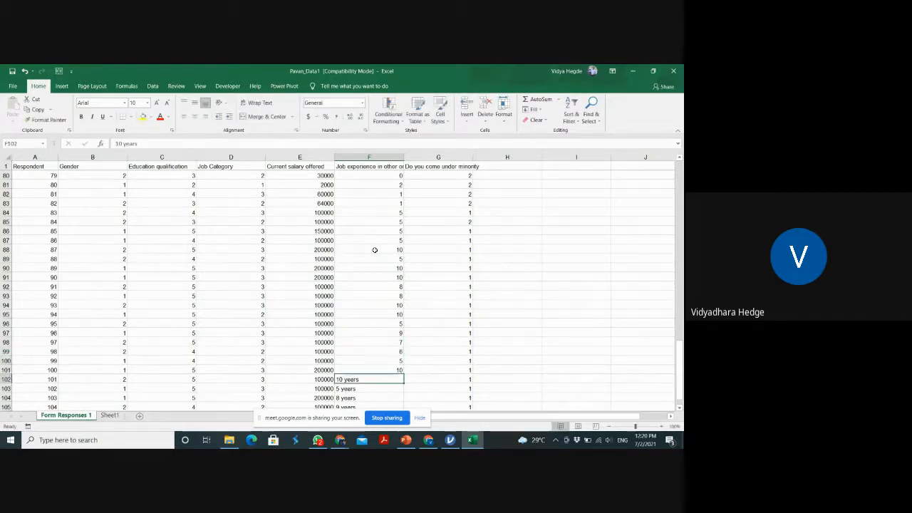
{"action": "type", "text": "10"}
{"action": "key", "text": "Return"}
{"action": "type", "text": "5"}
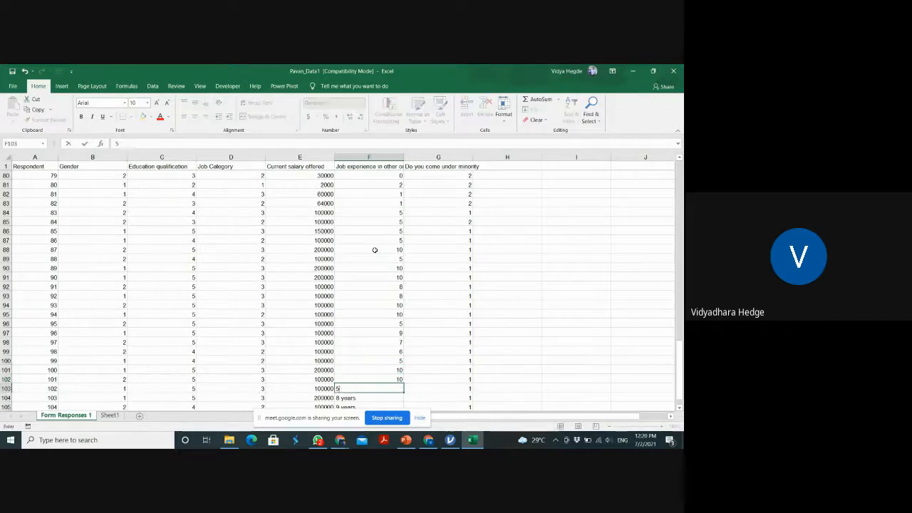
{"action": "key", "text": "Return"}
Replace the remaining job experience text in cells F104 to F107 with the numbers 8, 9, 10 and 9
{"action": "type", "text": "8"}
{"action": "key", "text": "Return"}
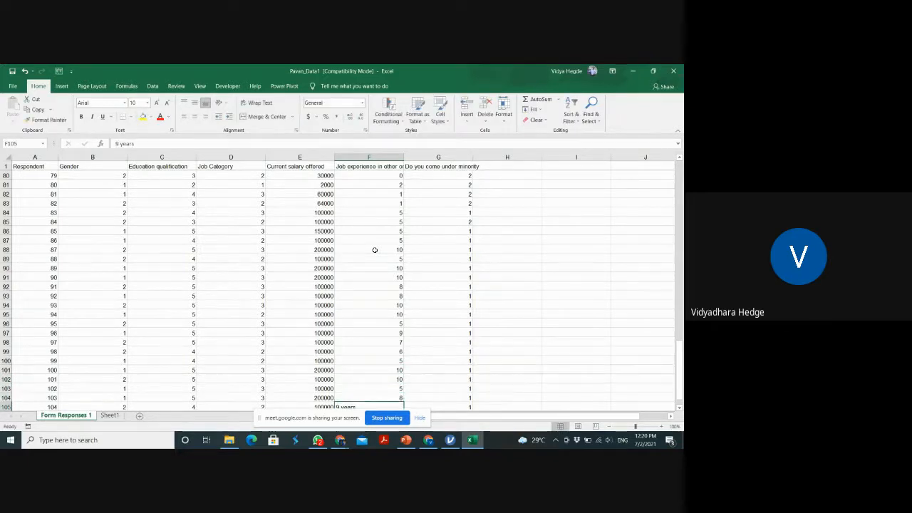
{"action": "type", "text": "9"}
{"action": "key", "text": "Return"}
{"action": "key", "text": "Down"}
{"action": "key", "text": "Down"}
{"action": "key", "text": "Down"}
{"action": "key", "text": "Down"}
{"action": "key", "text": "Down"}
{"action": "key", "text": "Down"}
{"action": "key", "text": "Down"}
{"action": "key", "text": "Down"}
{"action": "key", "text": "Down"}
{"action": "key", "text": "Down"}
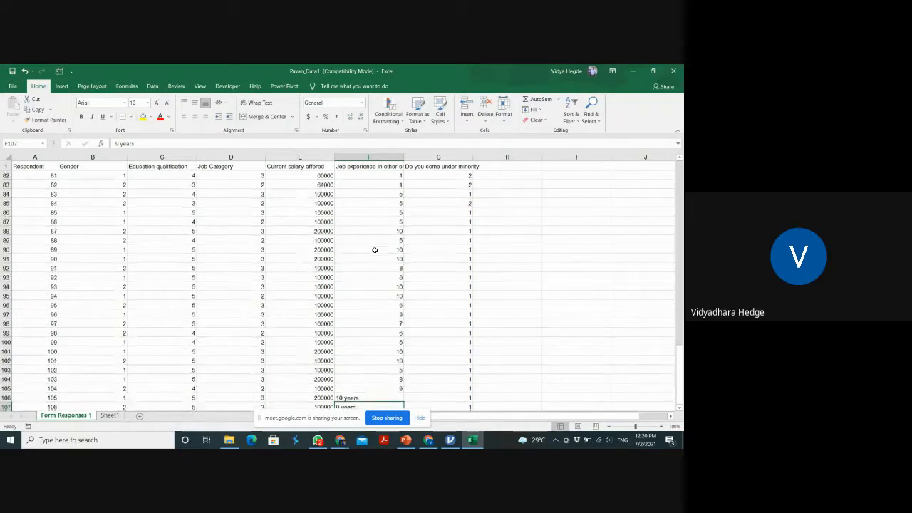
{"action": "left_click", "coordinate": [367, 314]}
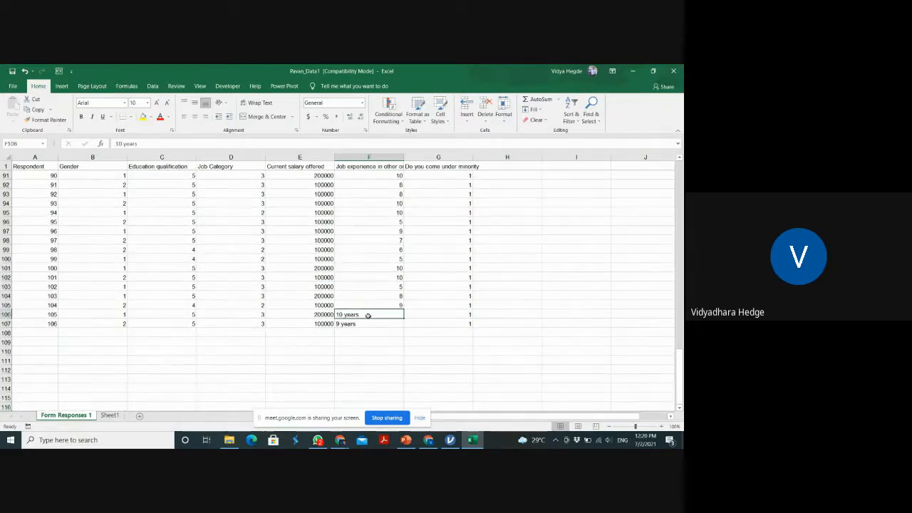
{"action": "type", "text": "10"}
{"action": "key", "text": "Return"}
{"action": "type", "text": "9"}
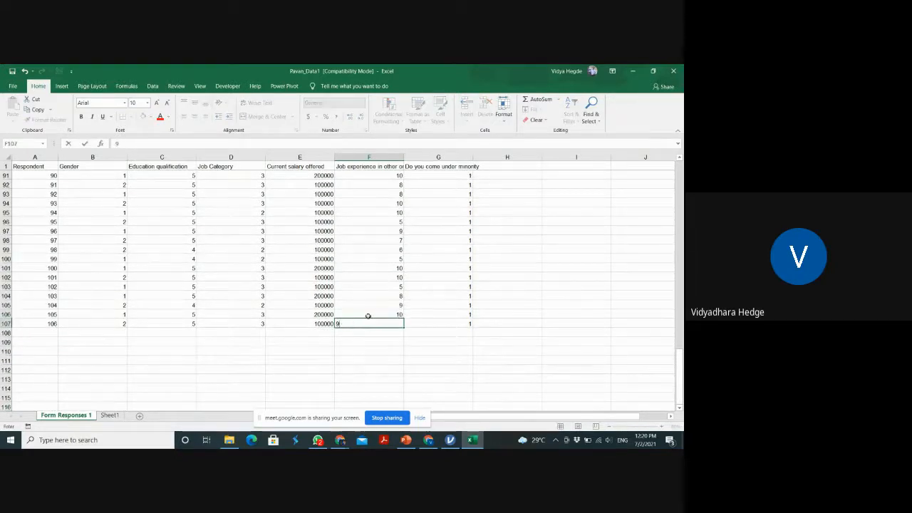
{"action": "left_click", "coordinate": [419, 337]}
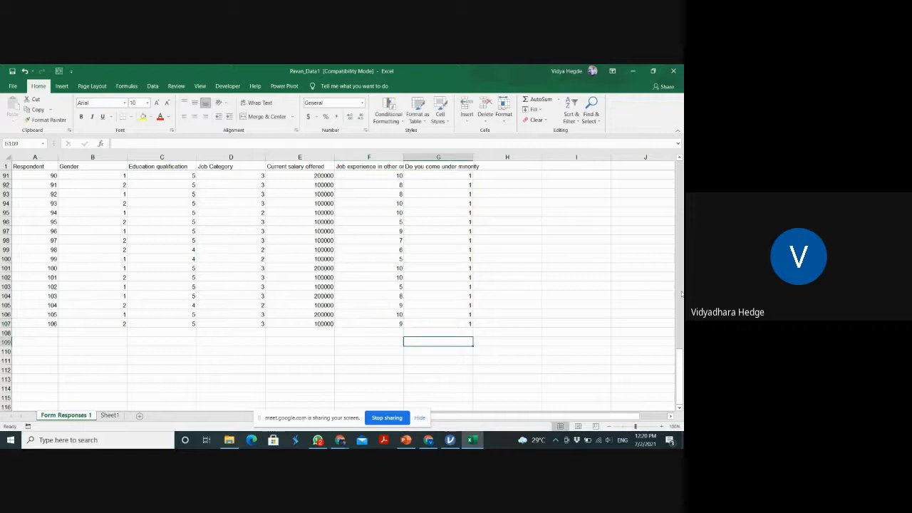
Save the cleaned workbook in the BSA folder as Pavan_Data_Analysis in the Excel Workbook format
{"action": "left_click_drag", "start_coordinate": [679, 374], "coordinate": [668, 123]}
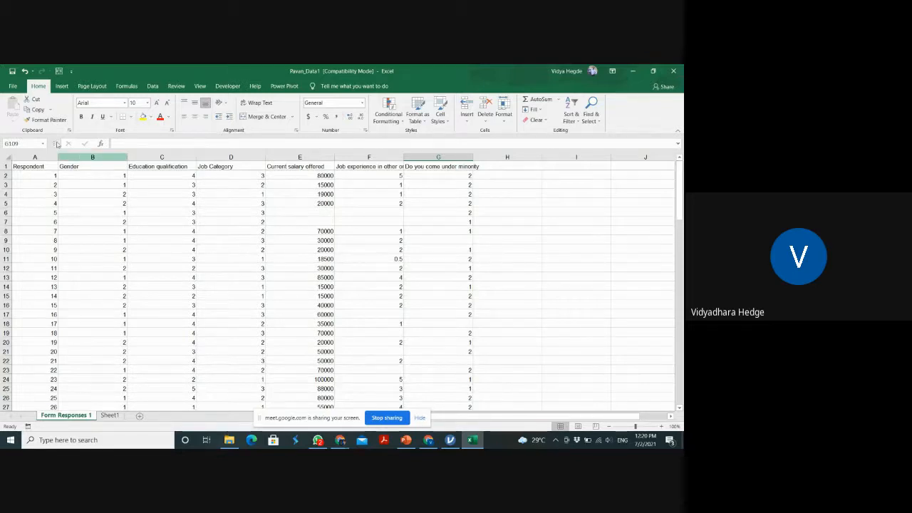
{"action": "left_click", "coordinate": [14, 87]}
{"action": "left_click", "coordinate": [38, 210]}
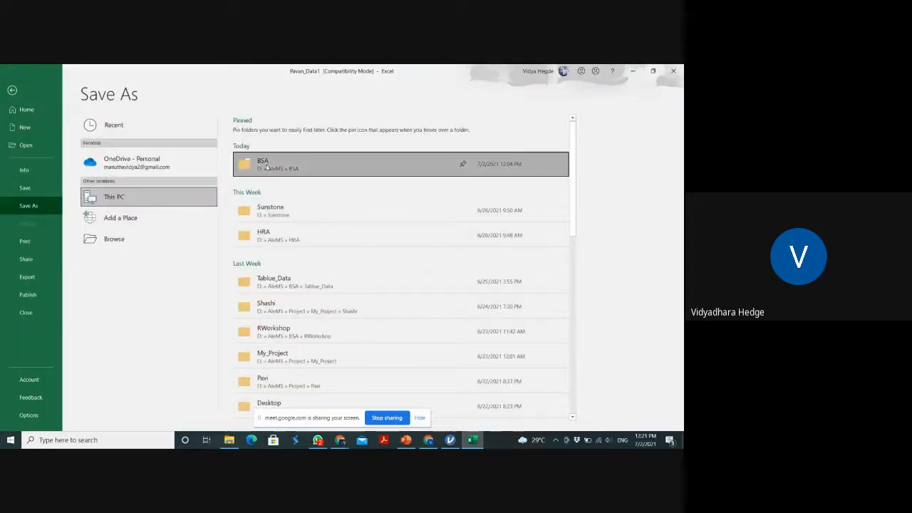
{"action": "left_click", "coordinate": [266, 167]}
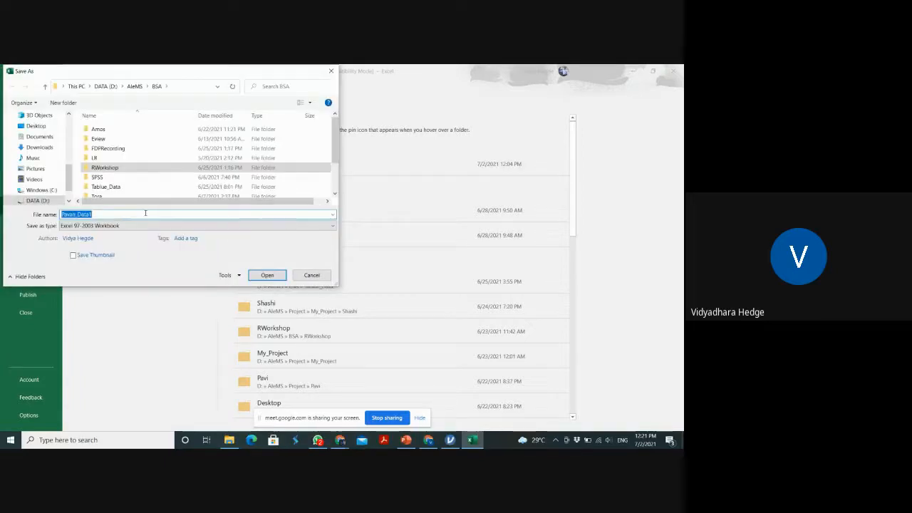
{"action": "left_click", "coordinate": [145, 213]}
{"action": "key", "text": "BackSpace"}
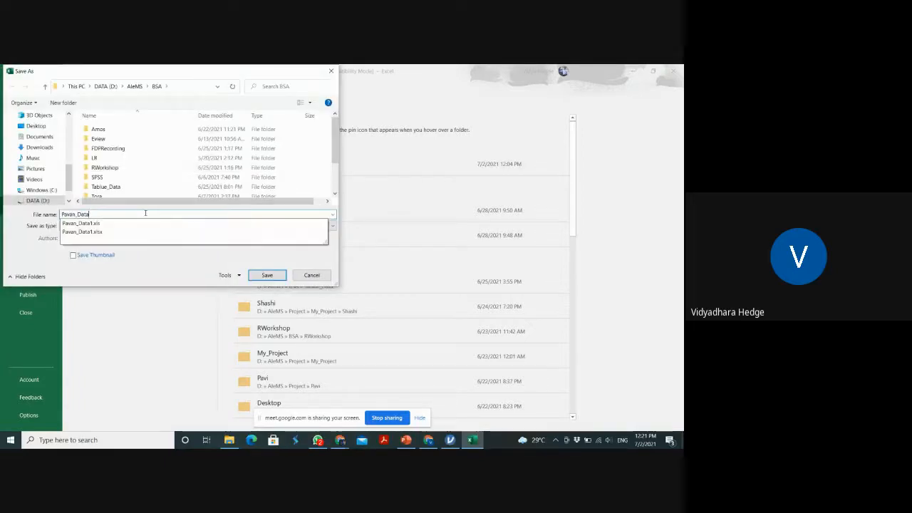
{"action": "type", "text": "_"}
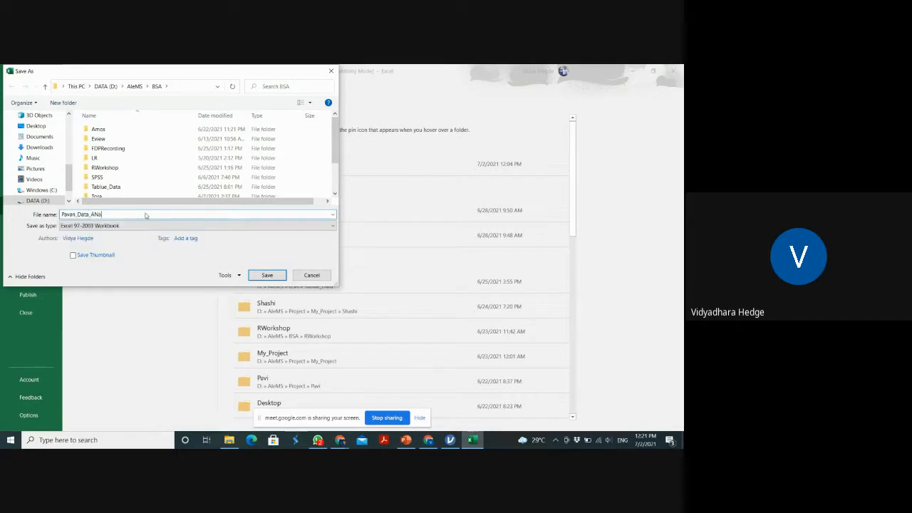
{"action": "type", "text": "Analysis"}
{"action": "left_click", "coordinate": [244, 227]}
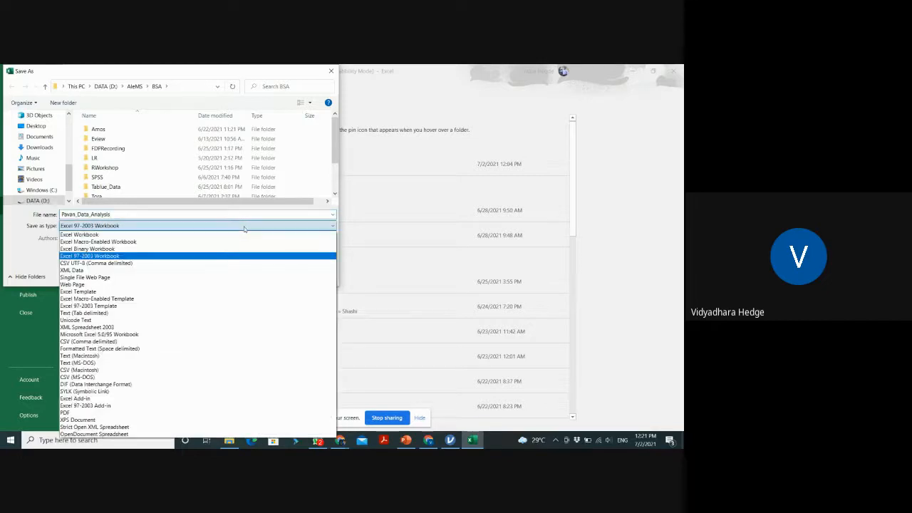
{"action": "left_click", "coordinate": [194, 234]}
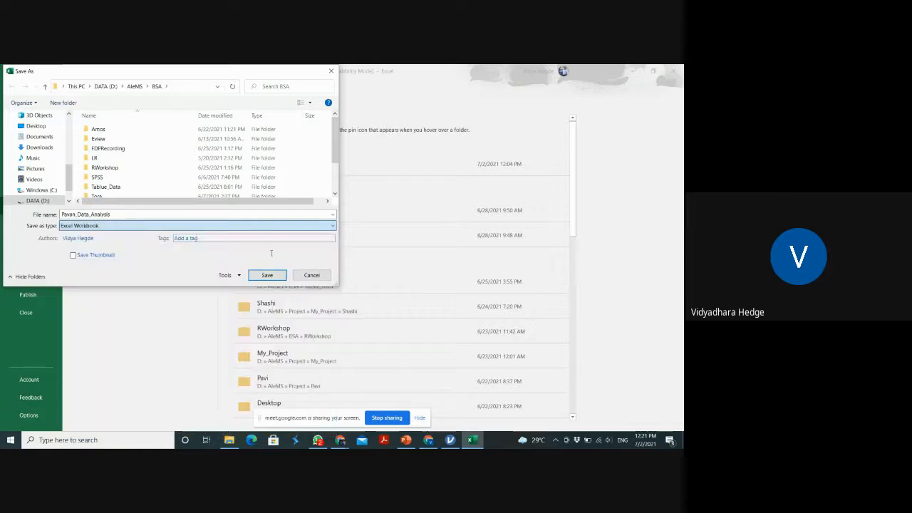
{"action": "left_click", "coordinate": [270, 276]}
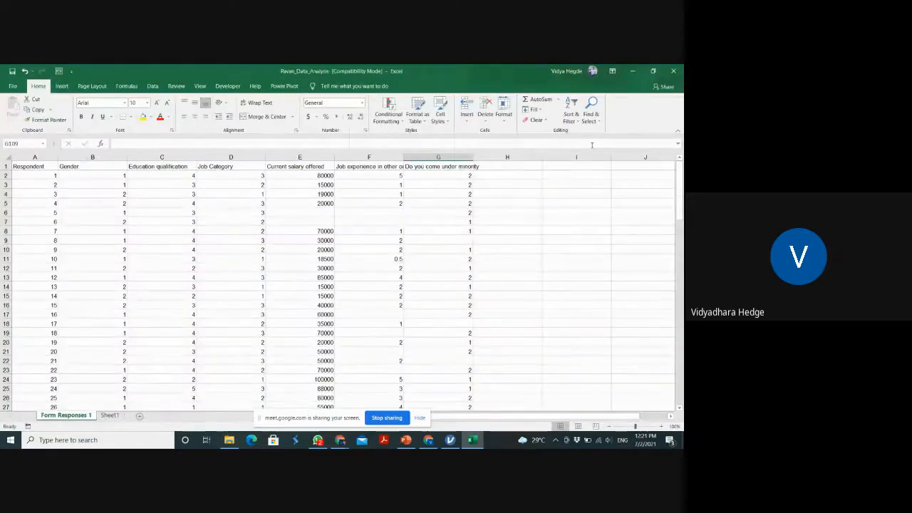
Close the saved workbook and switch to jamovi
{"action": "left_click", "coordinate": [673, 70]}
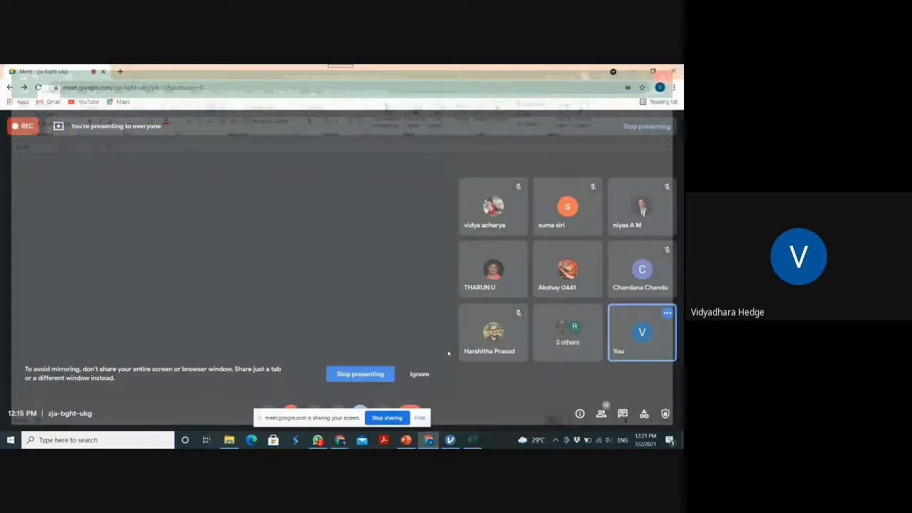
{"action": "left_click", "coordinate": [418, 417]}
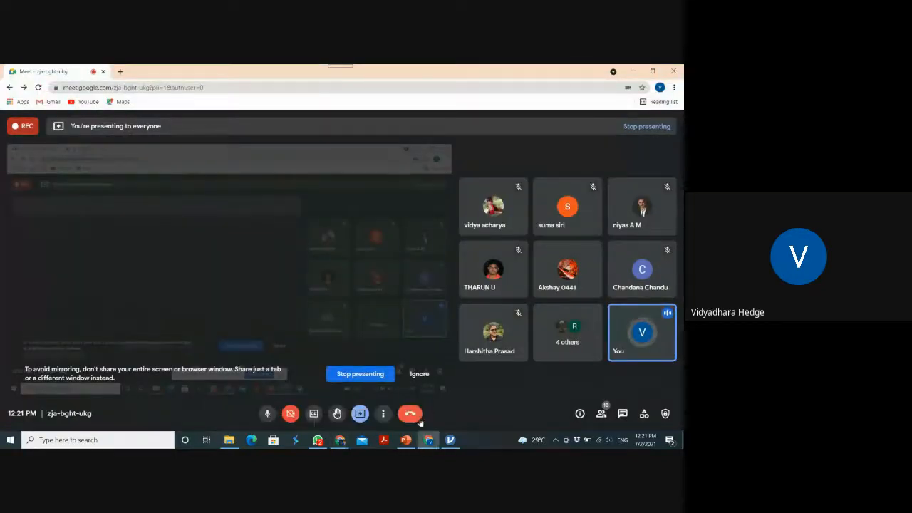
{"action": "left_click", "coordinate": [448, 440]}
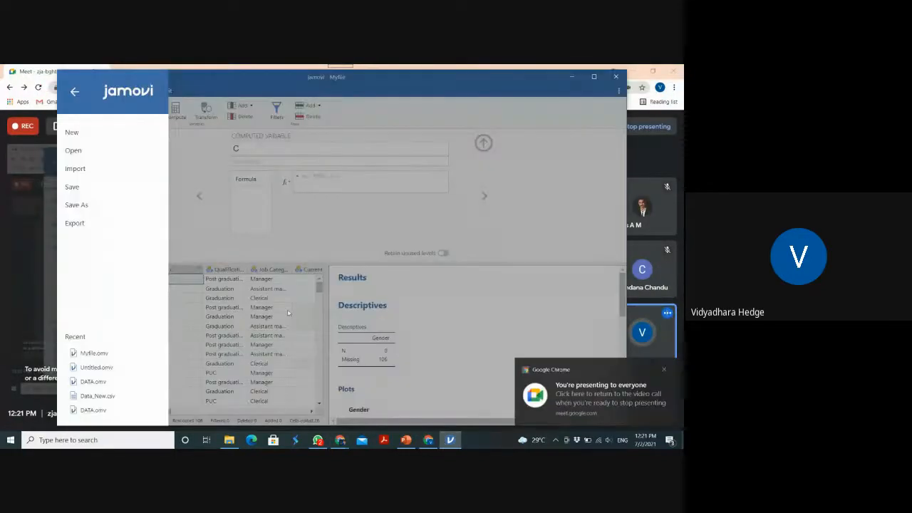
Open the Pavan_Data_Analysis workbook from the BSA folder in jamovi
{"action": "left_click", "coordinate": [87, 151]}
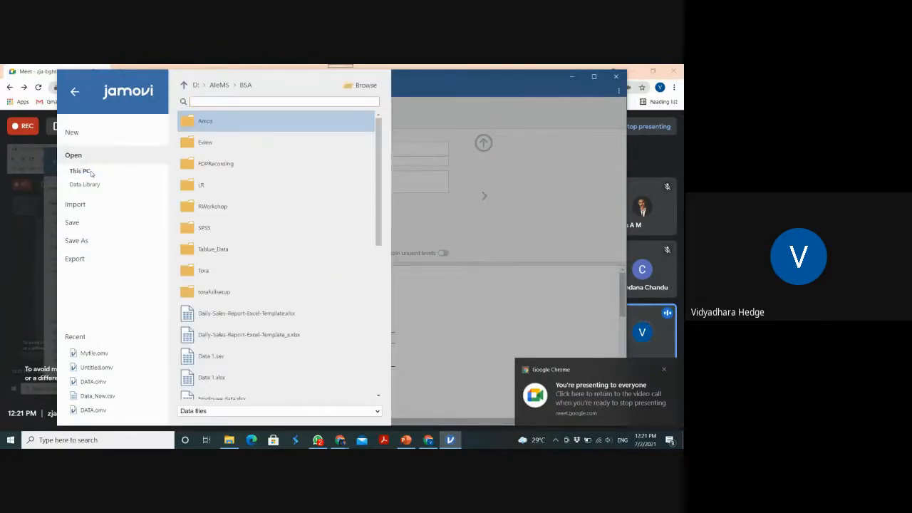
{"action": "left_click", "coordinate": [357, 85]}
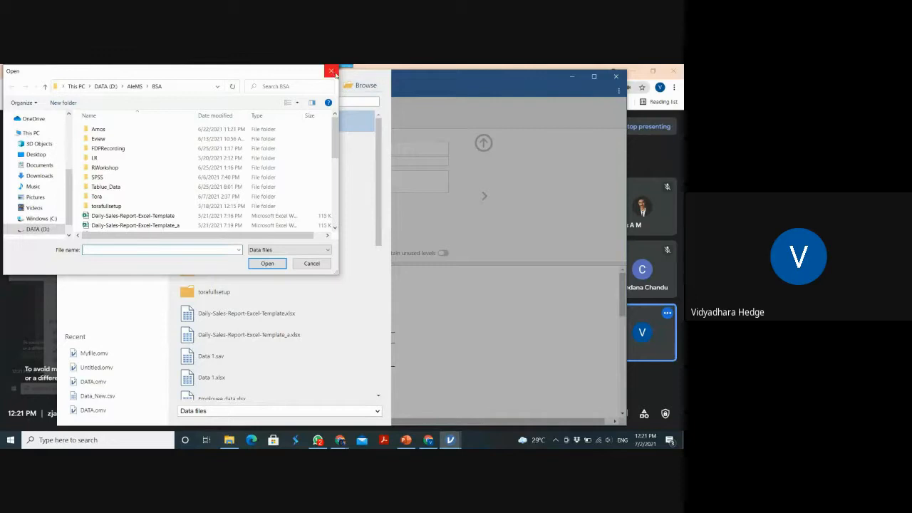
{"action": "left_click", "coordinate": [332, 71]}
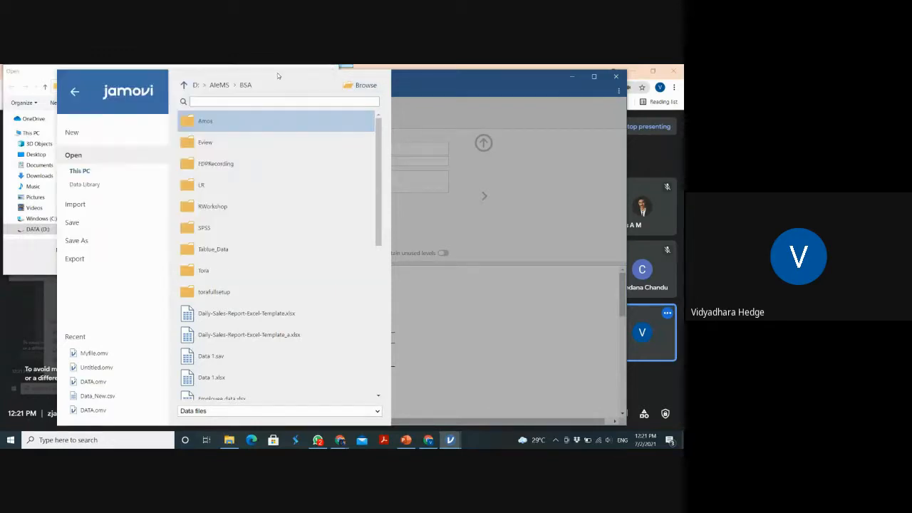
{"action": "left_click", "coordinate": [277, 72]}
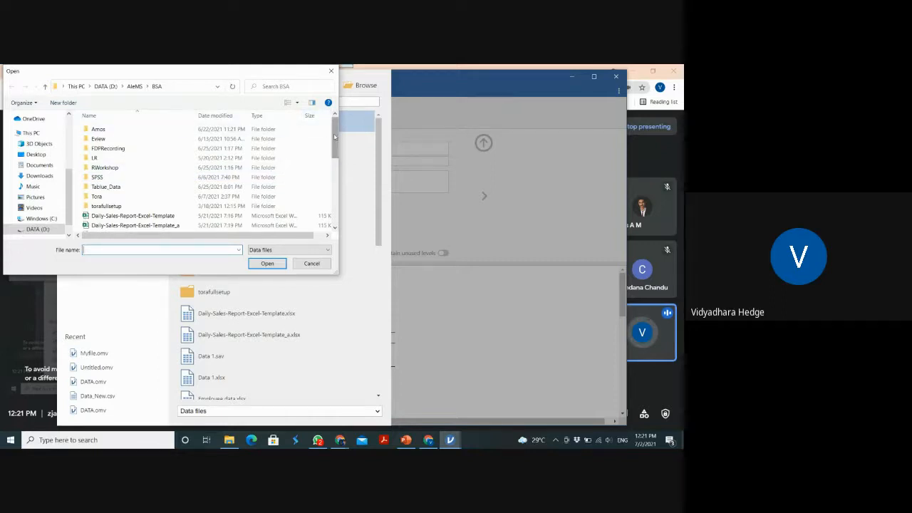
{"action": "scroll", "coordinate": [324, 200], "scroll_direction": "down", "scroll_amount": 5}
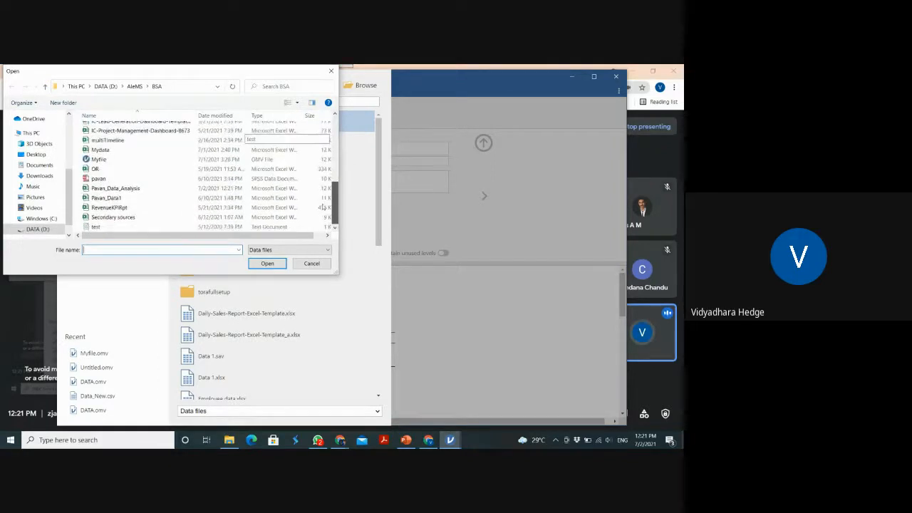
{"action": "double_click", "coordinate": [117, 188]}
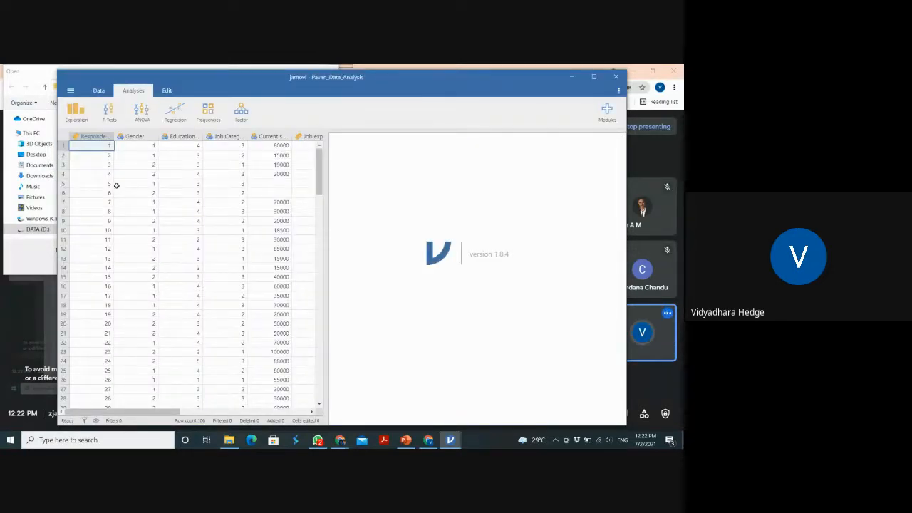
Close the old Myfile data set without saving its changes and dismiss the leftover file-opening dialog
{"action": "key", "text": "alt+Tab"}
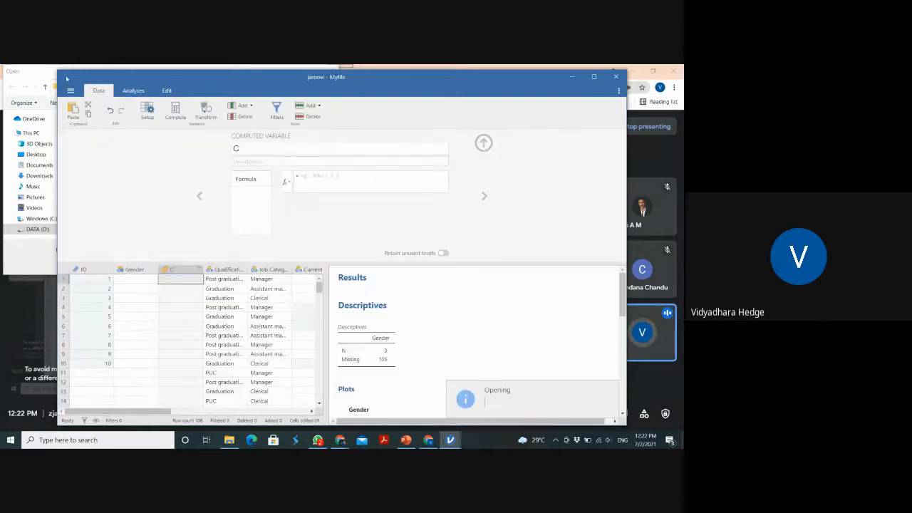
{"action": "key", "text": "alt+Tab"}
{"action": "key", "text": "alt+Tab"}
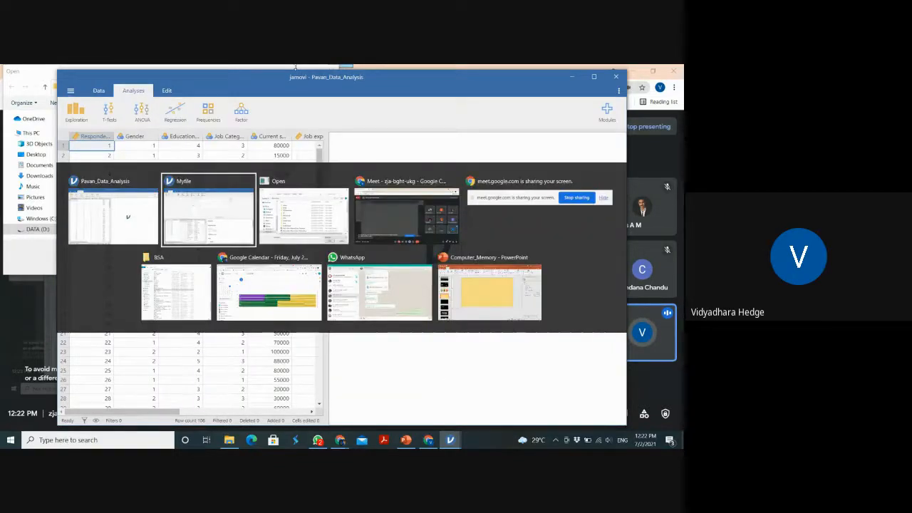
{"action": "left_click", "coordinate": [616, 76]}
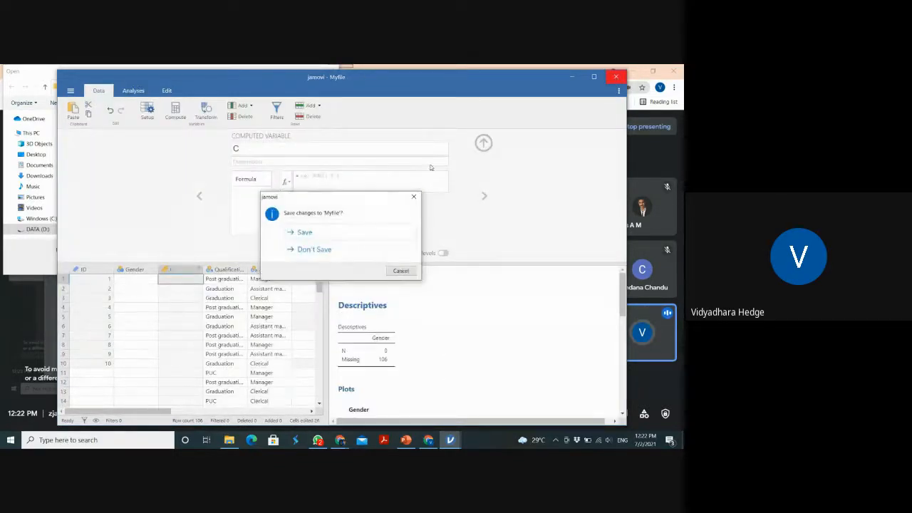
{"action": "left_click", "coordinate": [320, 249]}
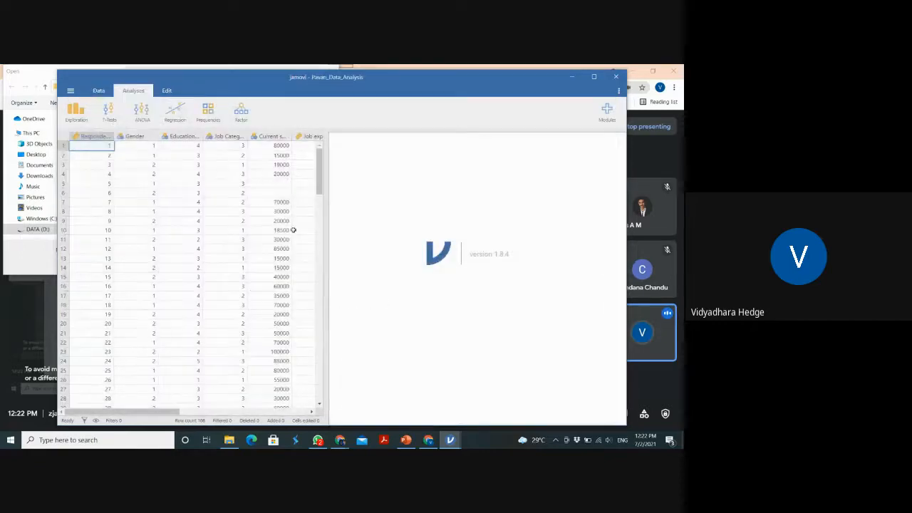
{"action": "key", "text": "alt+Tab"}
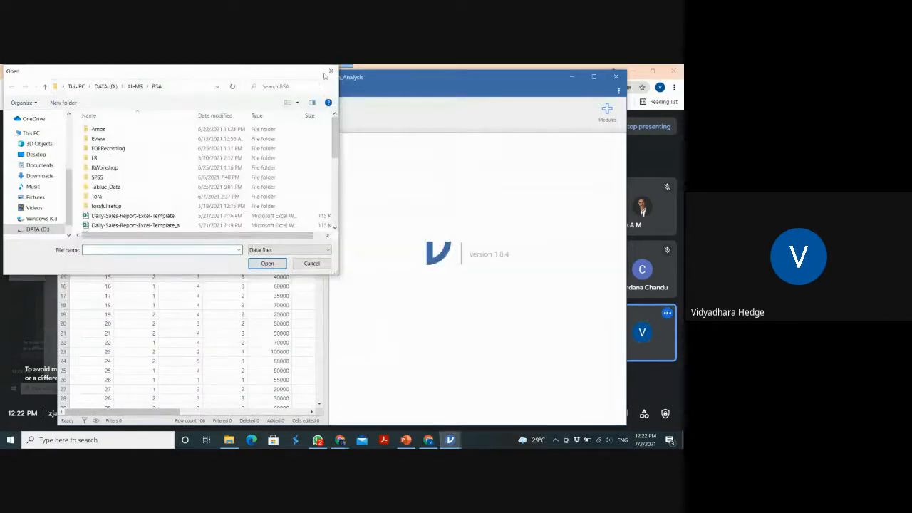
{"action": "left_click", "coordinate": [330, 71]}
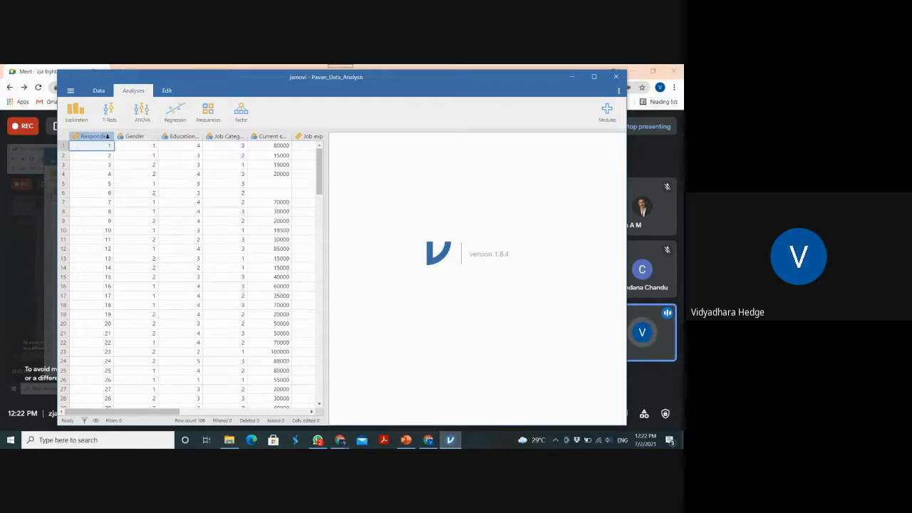
Open the setup of the Respondent variable and rename the variable as ID
{"action": "double_click", "coordinate": [107, 136]}
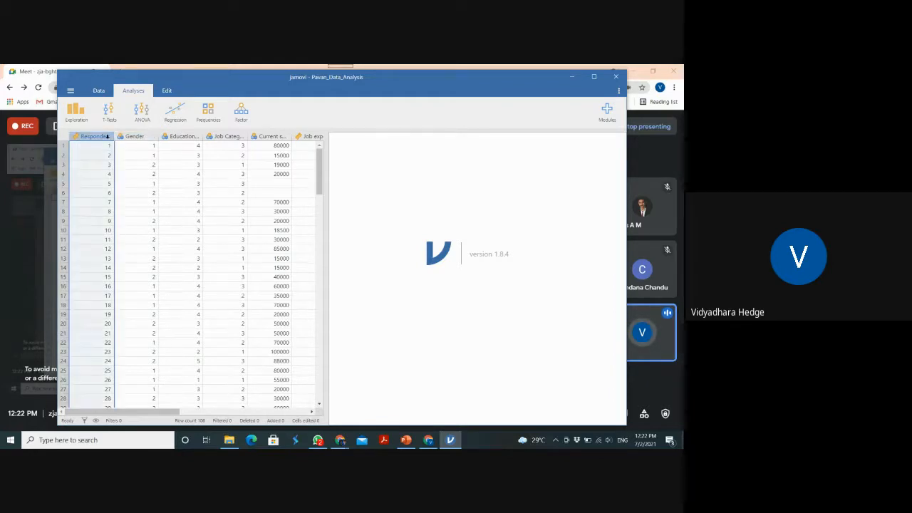
{"action": "left_click", "coordinate": [98, 90]}
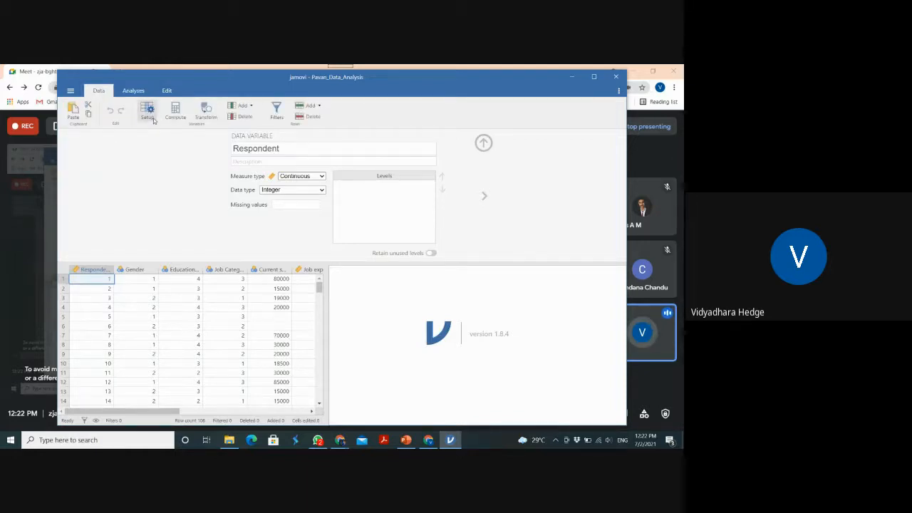
{"action": "left_click", "coordinate": [291, 150]}
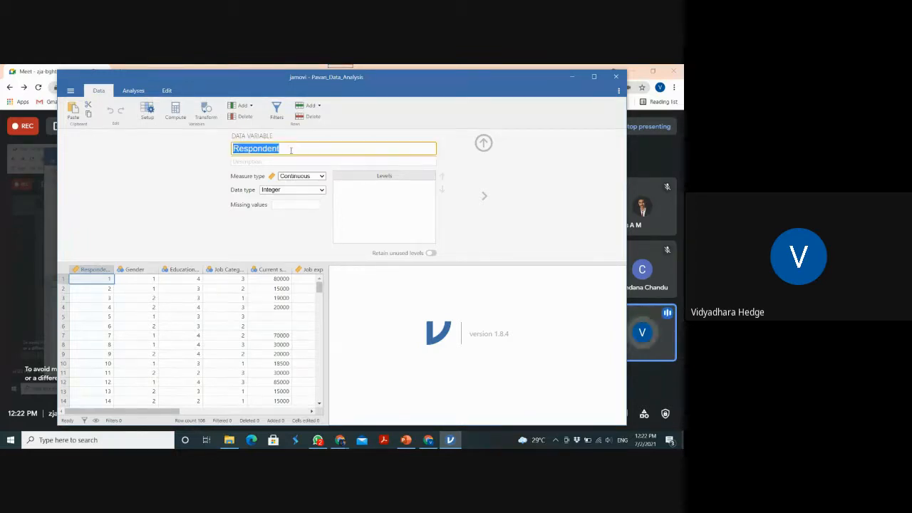
{"action": "type", "text": "ID"}
Give the ID variable the description Respondent Numbers and set its measure type to ID
{"action": "left_click", "coordinate": [275, 162]}
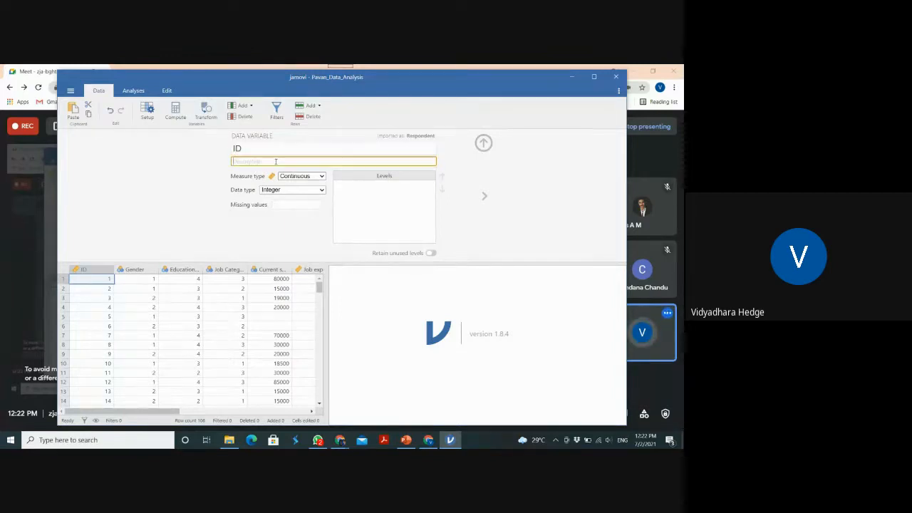
{"action": "type", "text": "Resp"}
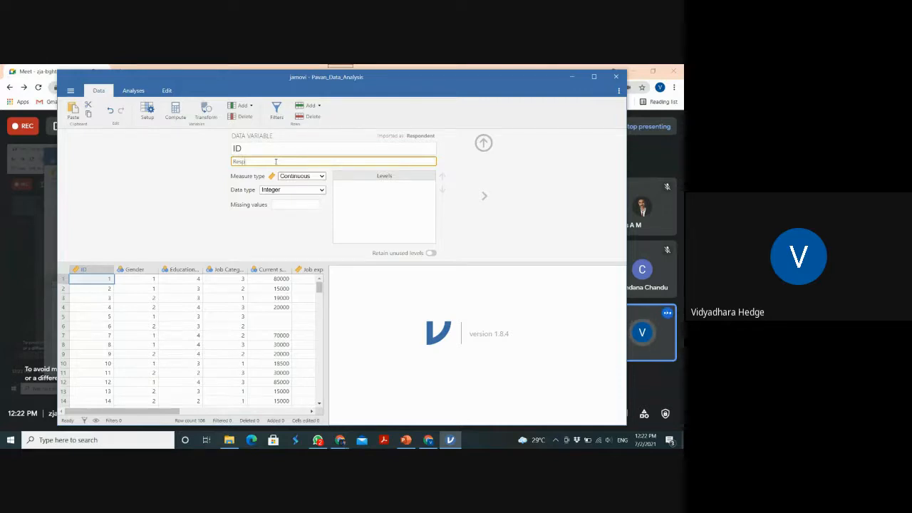
{"action": "type", "text": "ondent Numbers"}
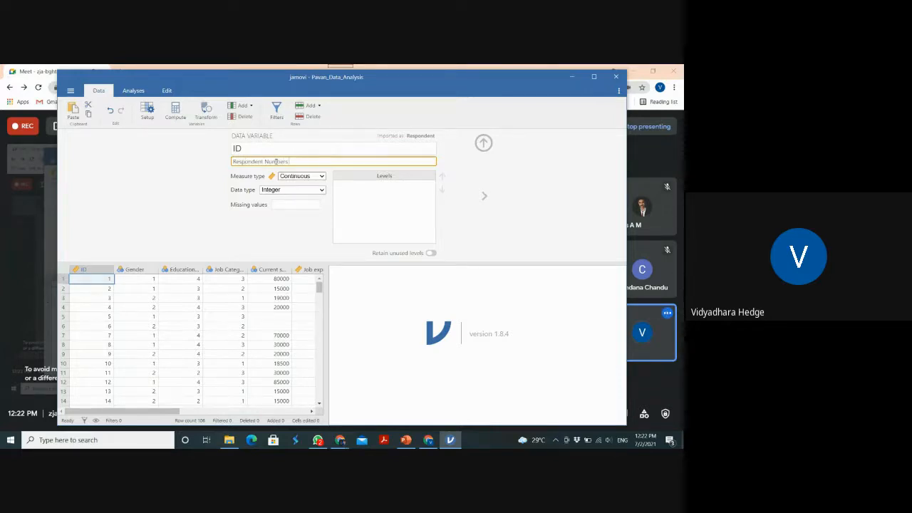
{"action": "left_click", "coordinate": [317, 177]}
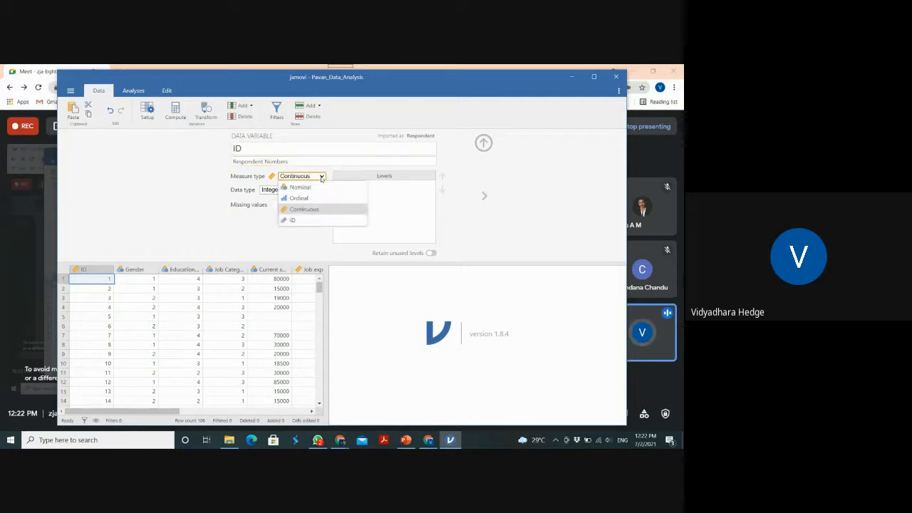
{"action": "left_click", "coordinate": [300, 221]}
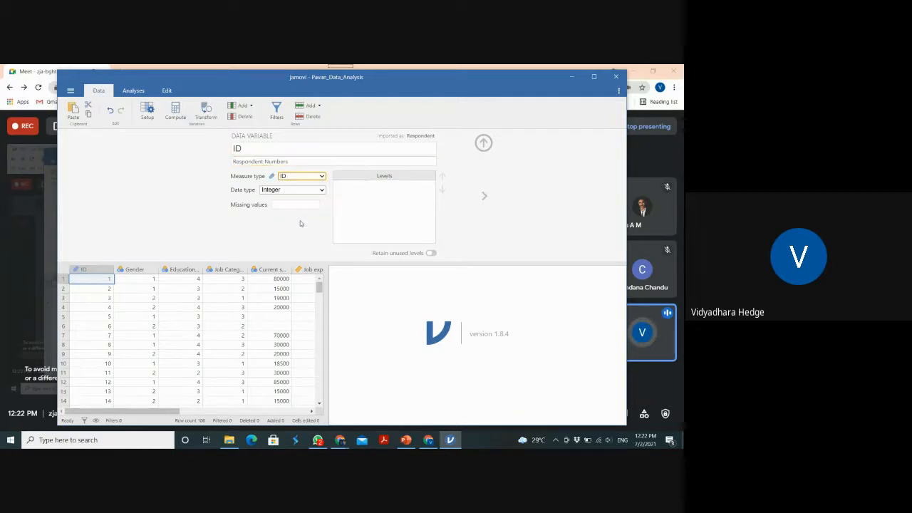
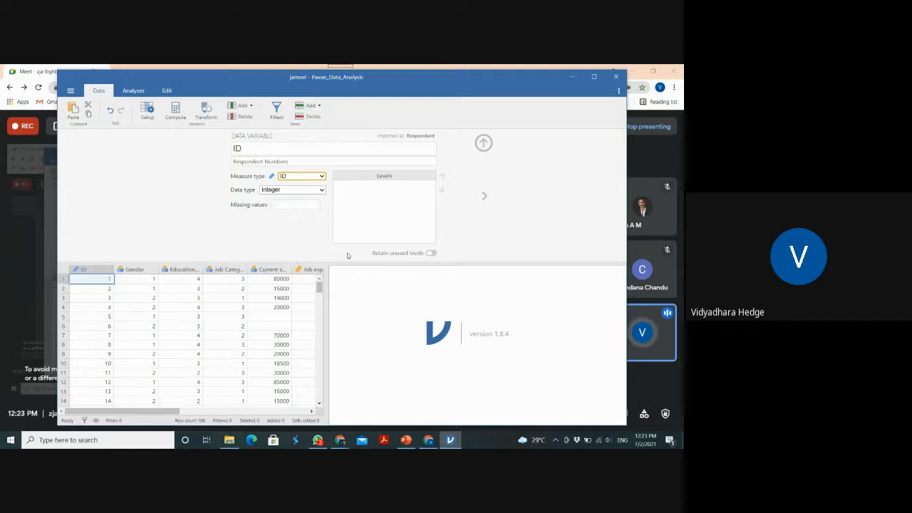
Move on to the Gender variable's setup and give it the description Respondent Gender
{"action": "left_click", "coordinate": [485, 197]}
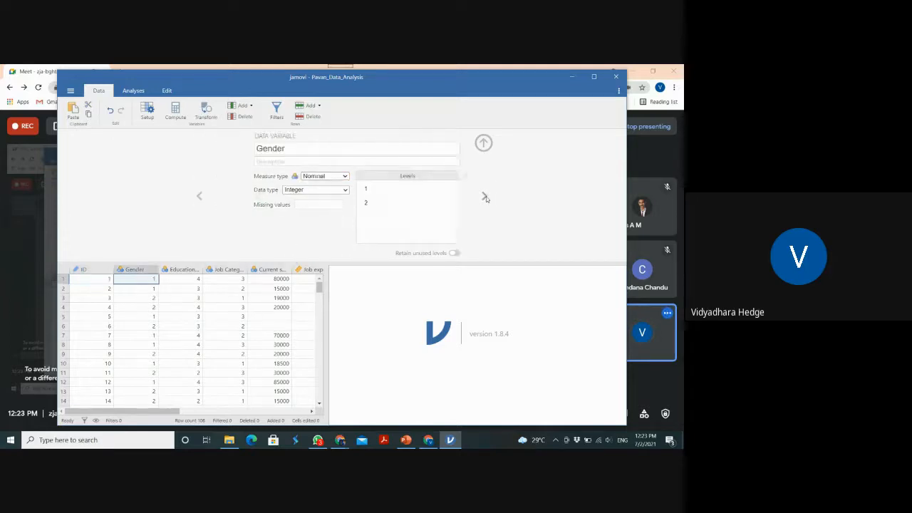
{"action": "left_click", "coordinate": [265, 148]}
{"action": "left_click", "coordinate": [265, 162]}
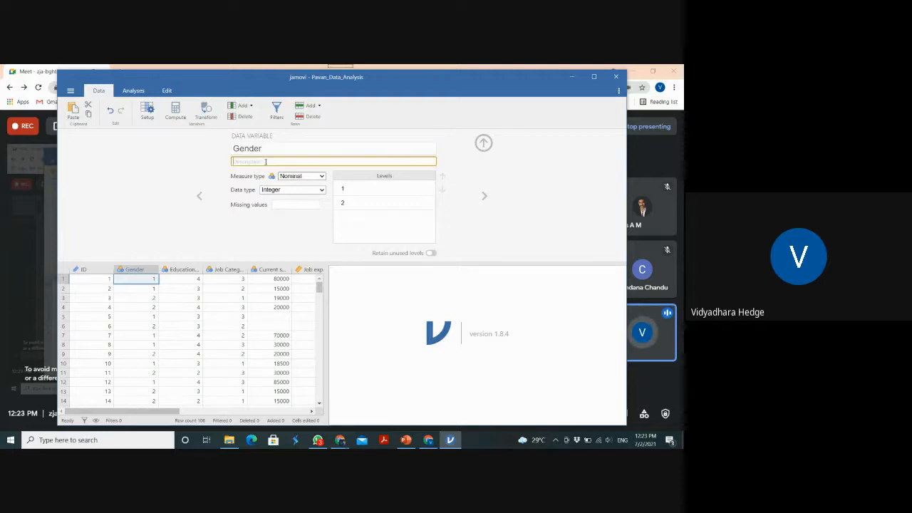
{"action": "type", "text": "Respon"}
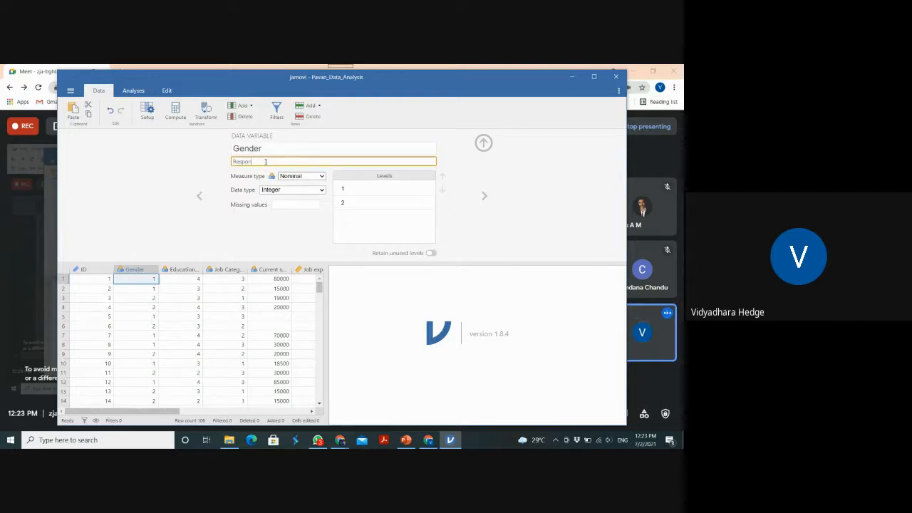
{"action": "type", "text": "dent Gender"}
Choose Nominal as the Gender variable's measure type and Integer as its data type
{"action": "left_click", "coordinate": [302, 178]}
{"action": "left_click", "coordinate": [304, 189]}
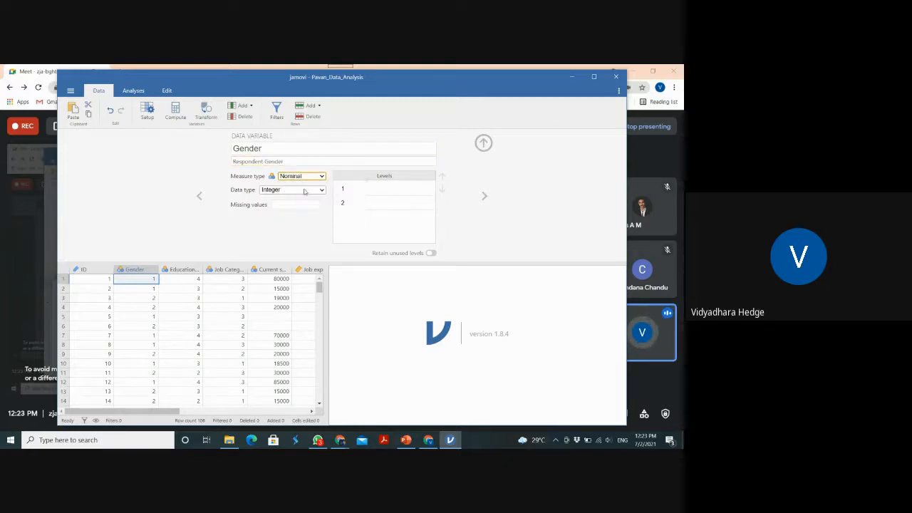
{"action": "left_click", "coordinate": [305, 190]}
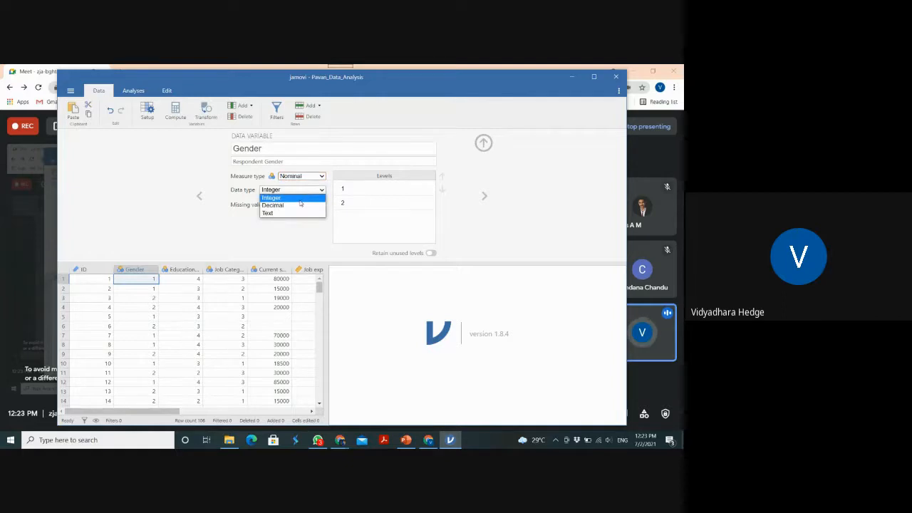
{"action": "left_click", "coordinate": [300, 200]}
Label the Gender variable's level 1 as Male and level 2 as Female
{"action": "left_click", "coordinate": [342, 189]}
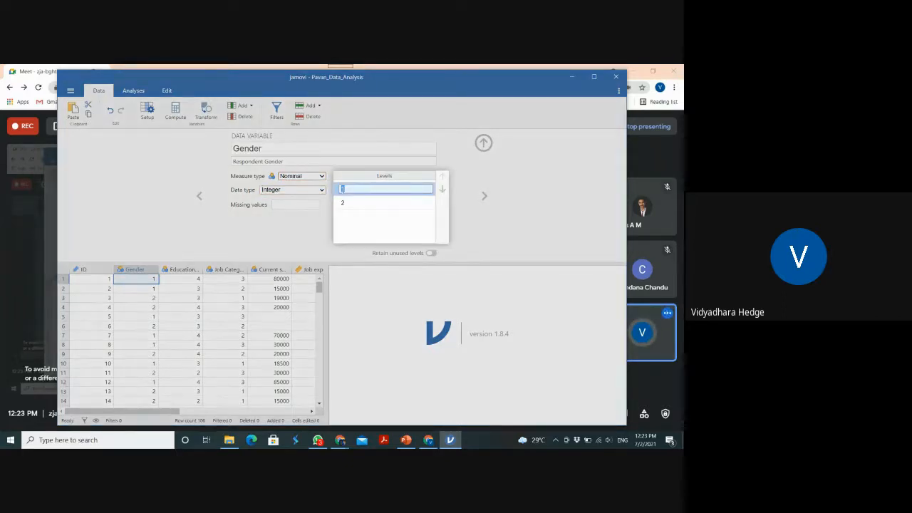
{"action": "type", "text": "Male"}
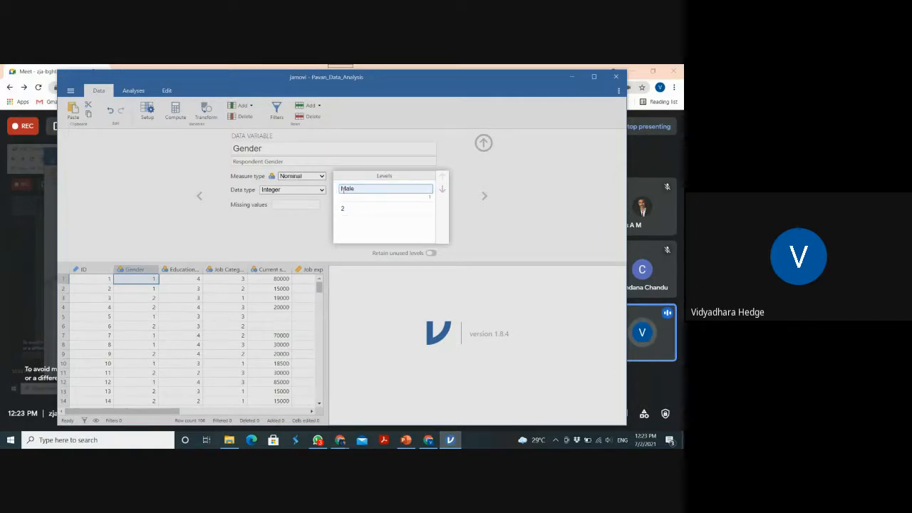
{"action": "left_click", "coordinate": [347, 208]}
{"action": "type", "text": "Fe"}
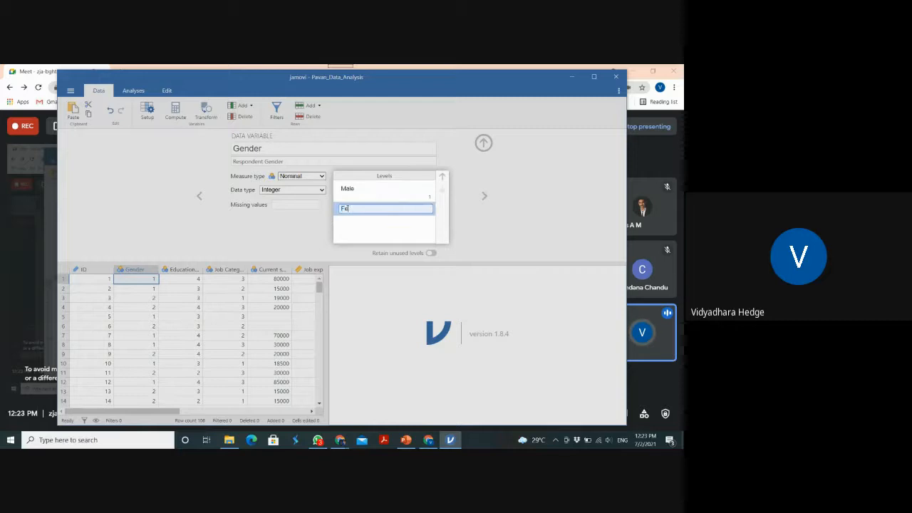
{"action": "type", "text": "male"}
{"action": "key", "text": "Return"}
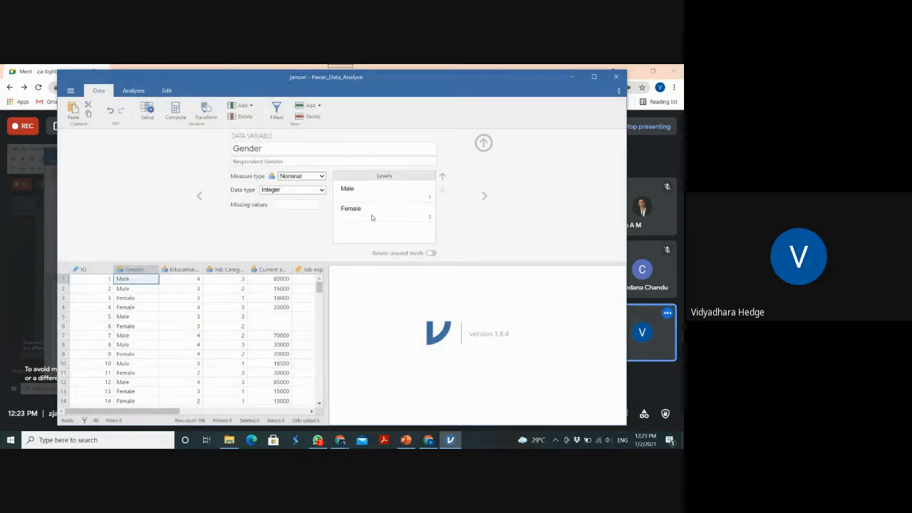
Try the Ordinal measure type on Gender, look over the data type options, and return it to Nominal
{"action": "left_click", "coordinate": [322, 179]}
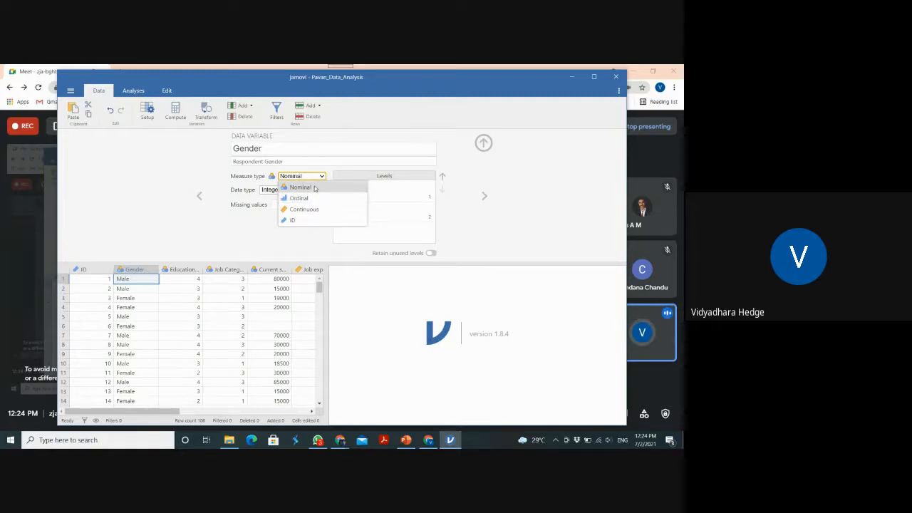
{"action": "left_click", "coordinate": [270, 193]}
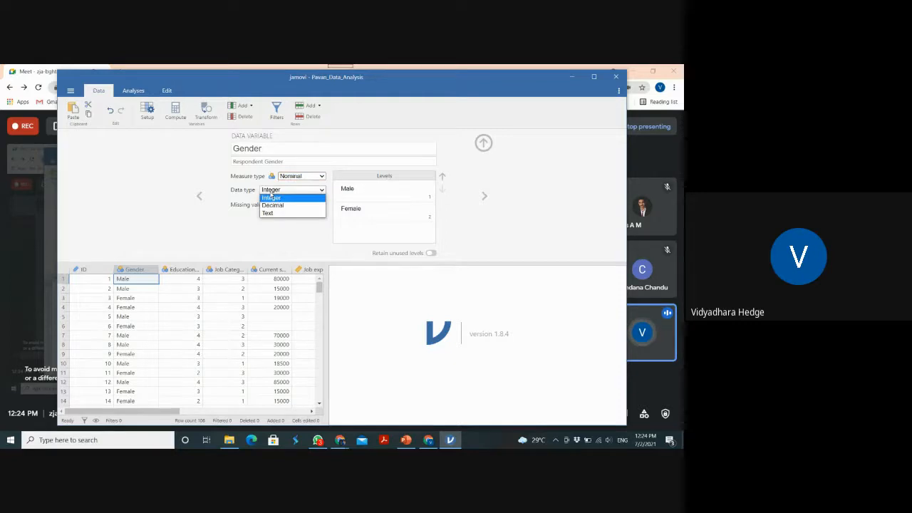
{"action": "left_click", "coordinate": [321, 177]}
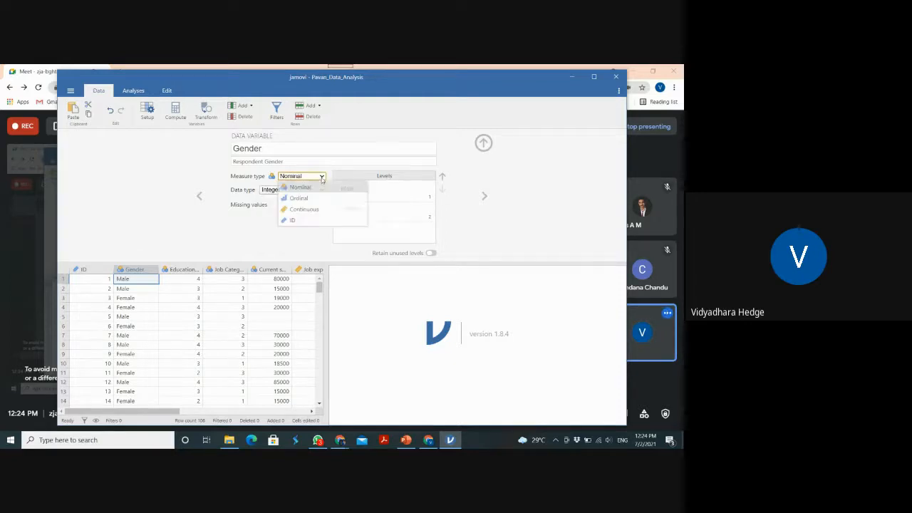
{"action": "left_click", "coordinate": [310, 200]}
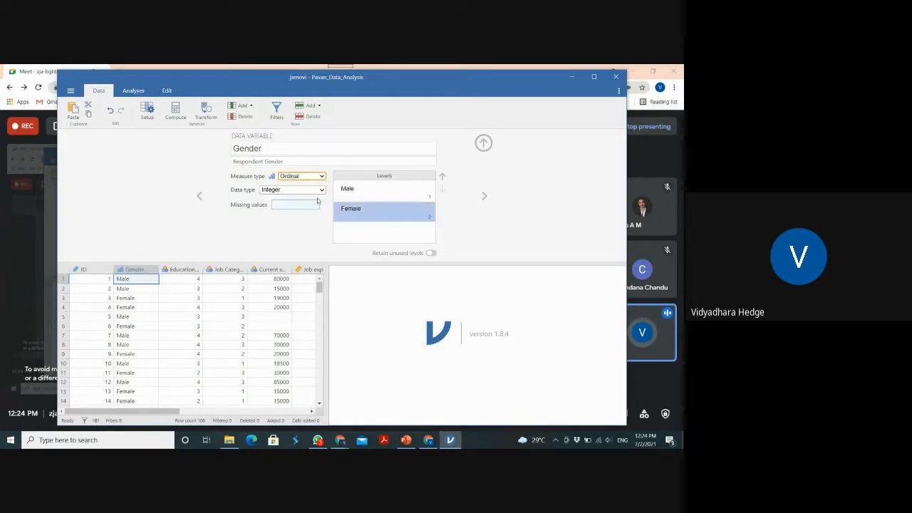
{"action": "left_click", "coordinate": [322, 191]}
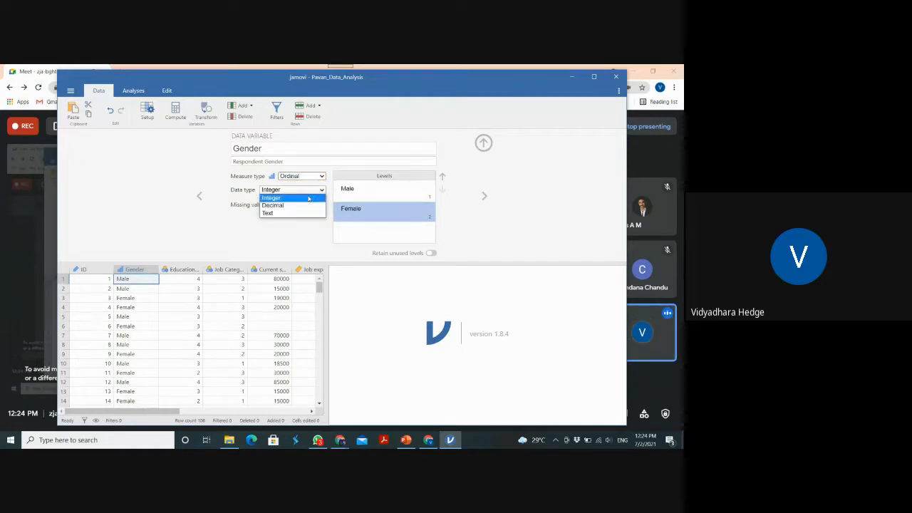
{"action": "left_click", "coordinate": [321, 176]}
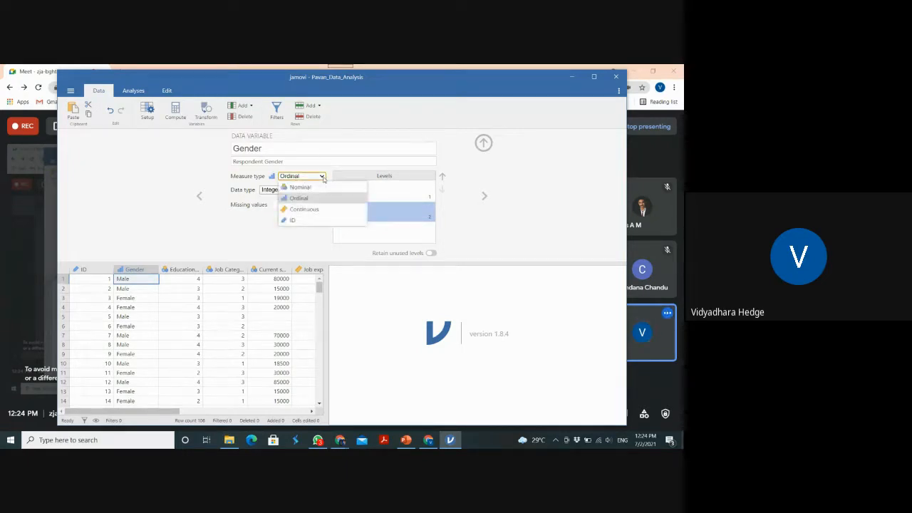
{"action": "left_click", "coordinate": [320, 187]}
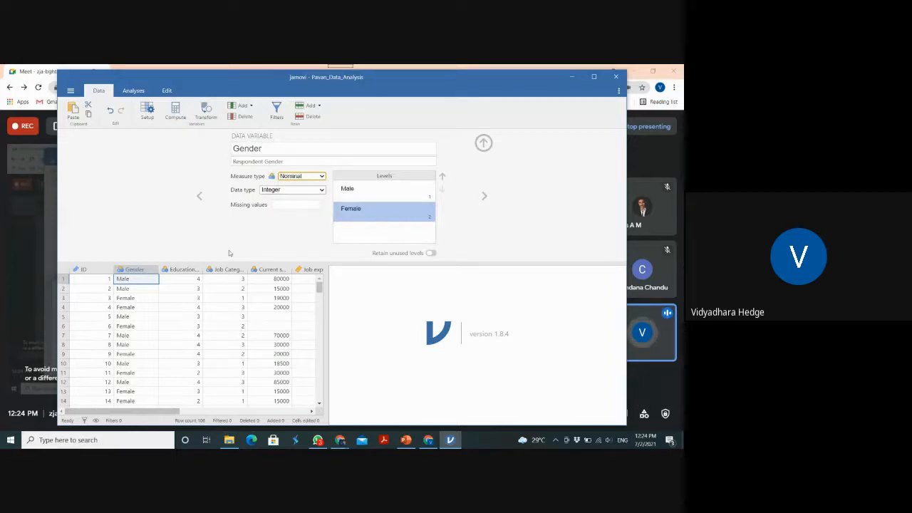
Switch to the Education qualification variable and copy its name into its description
{"action": "left_click", "coordinate": [200, 269]}
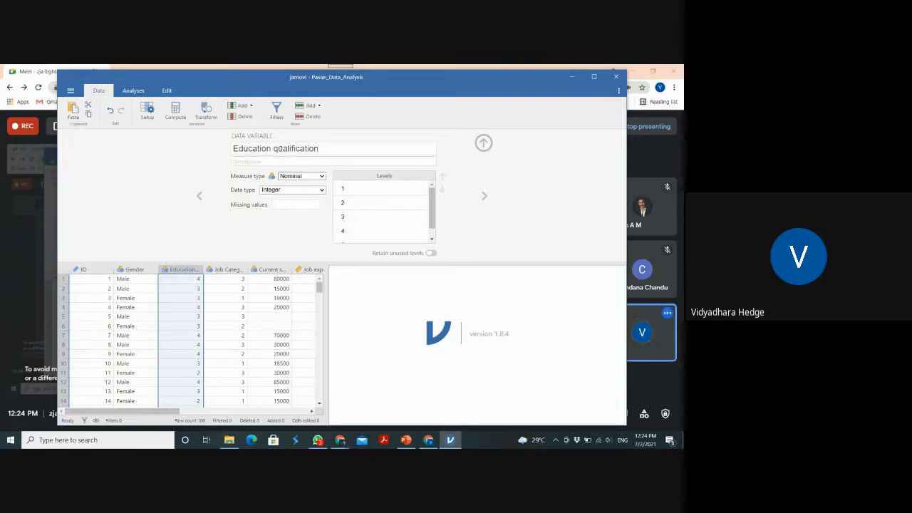
{"action": "left_click", "coordinate": [317, 149]}
{"action": "key", "text": "ctrl+c"}
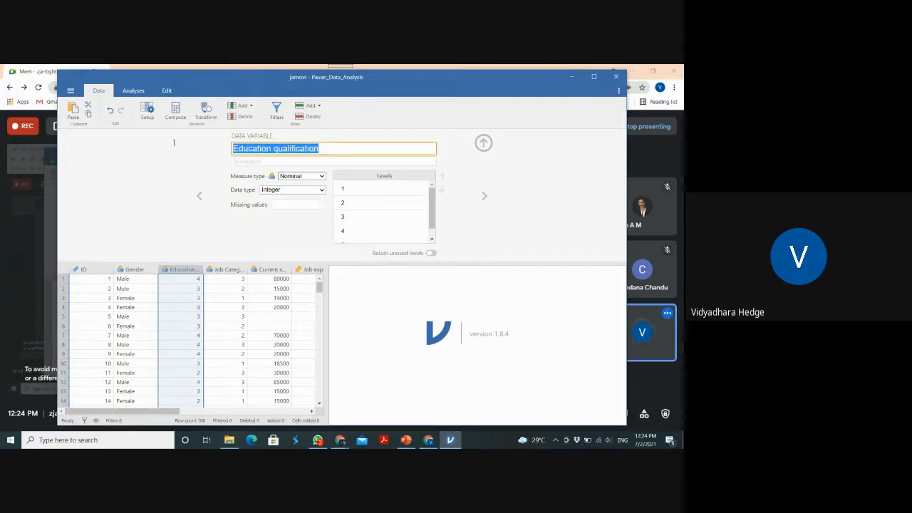
{"action": "left_click", "coordinate": [245, 163]}
{"action": "key", "text": "ctrl+v"}
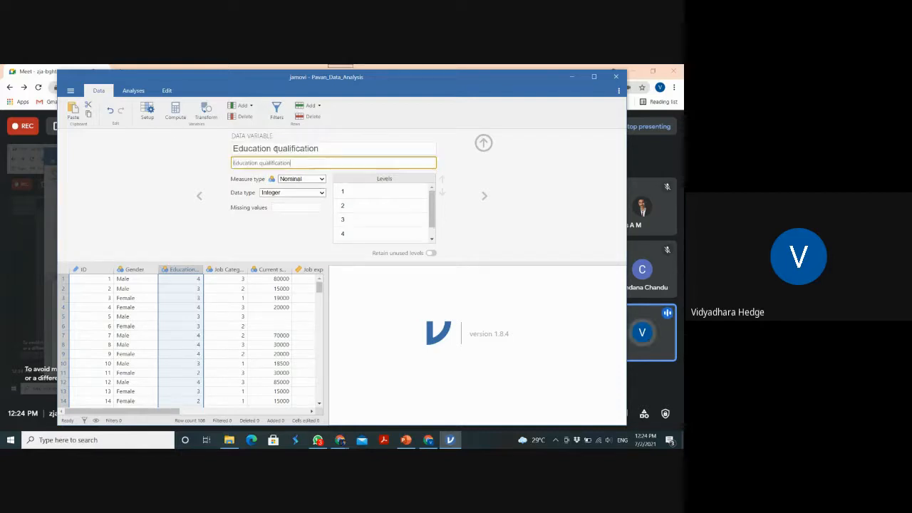
Shorten the name of the Education qualification variable to Qualification
{"action": "left_click", "coordinate": [274, 149]}
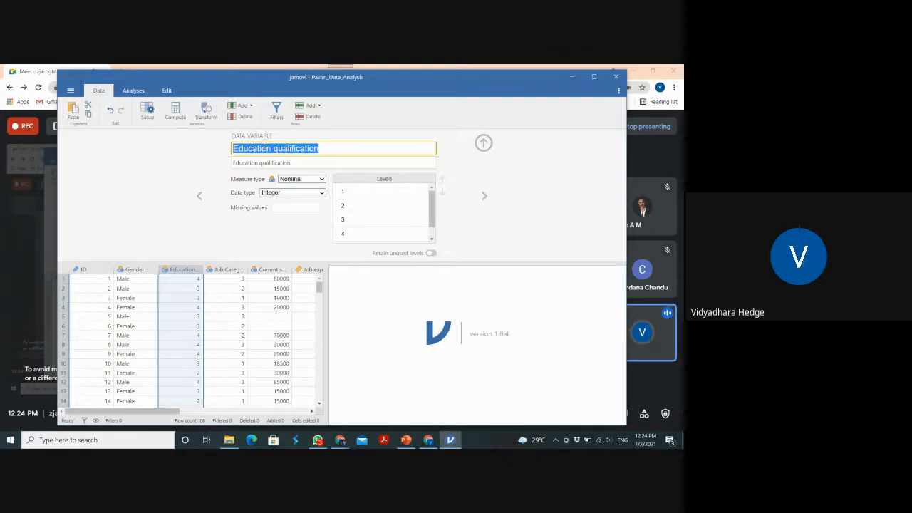
{"action": "left_click", "coordinate": [278, 148]}
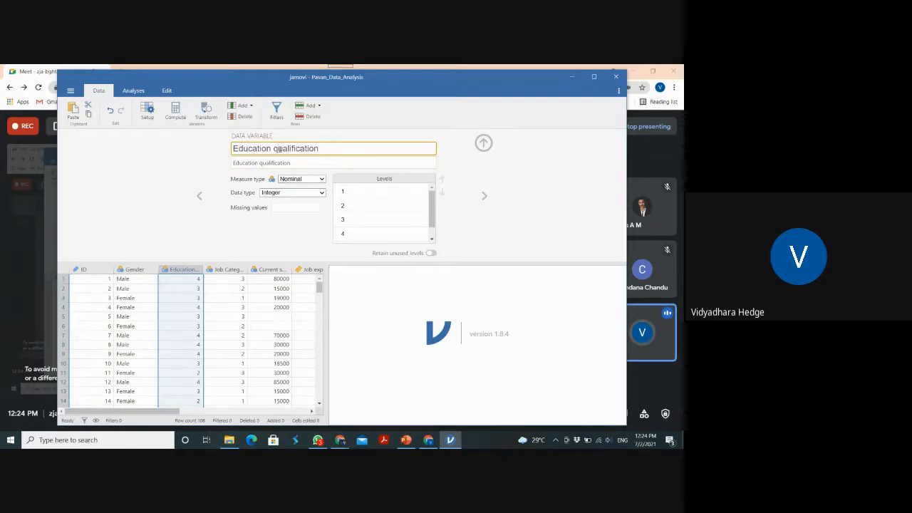
{"action": "key", "text": "BackSpace"}
{"action": "key", "text": "BackSpace"}
{"action": "key", "text": "BackSpace"}
{"action": "key", "text": "BackSpace"}
{"action": "key", "text": "BackSpace"}
{"action": "key", "text": "BackSpace"}
{"action": "key", "text": "BackSpace"}
{"action": "key", "text": "BackSpace"}
{"action": "key", "text": "BackSpace"}
{"action": "key", "text": "BackSpace"}
{"action": "key", "text": "BackSpace"}
{"action": "type", "text": "Q"}
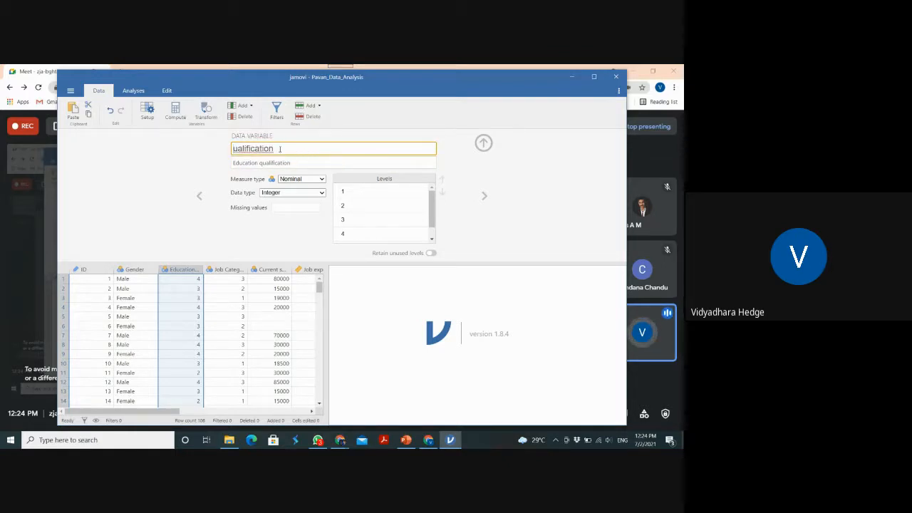
Label the Qualification variable's levels 1, 2 and 3 as SSLC, PUC and Graduation
{"action": "left_click", "coordinate": [342, 191]}
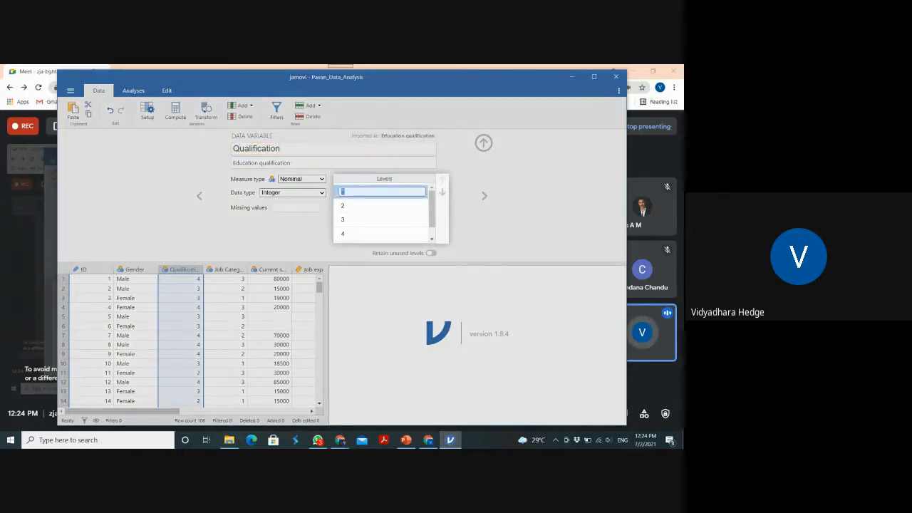
{"action": "type", "text": "SSLC"}
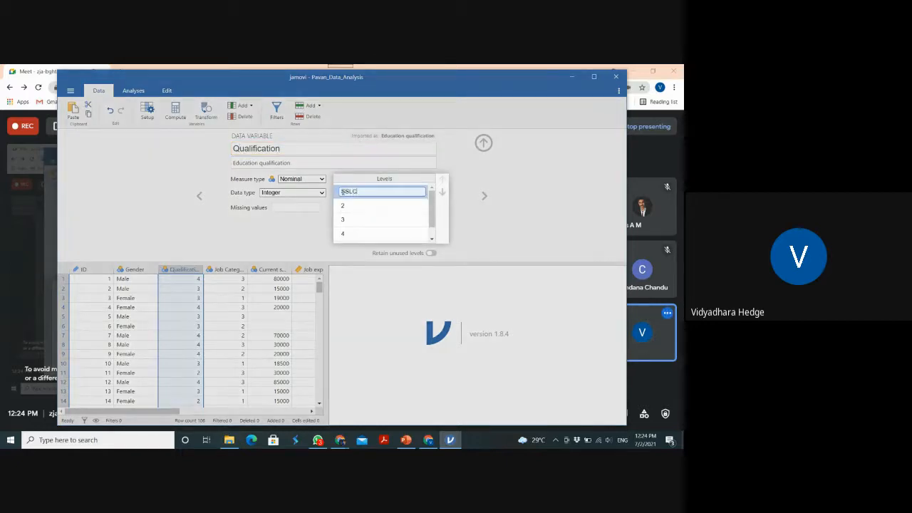
{"action": "key", "text": "Return"}
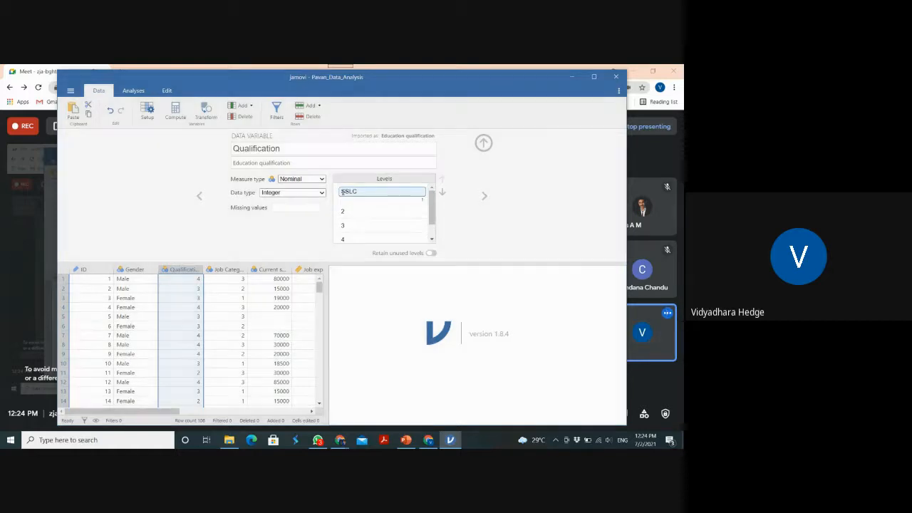
{"action": "left_click", "coordinate": [352, 211]}
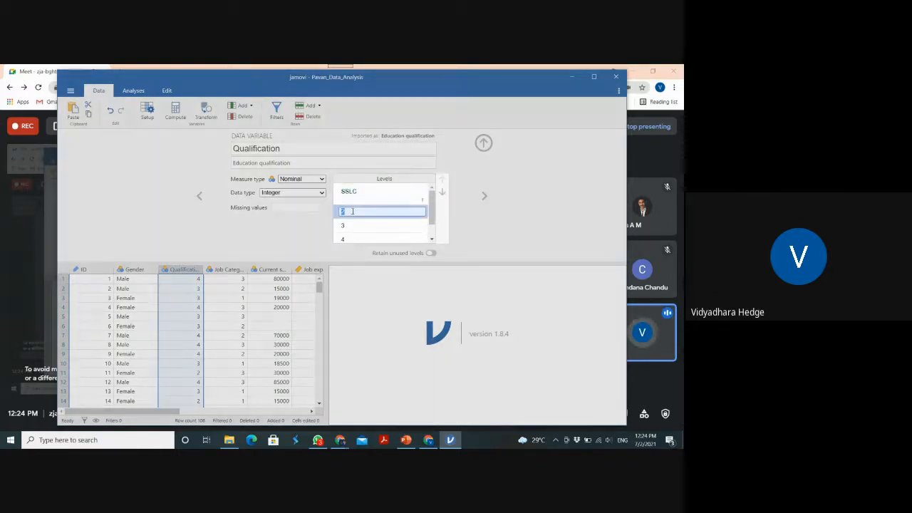
{"action": "type", "text": "P"}
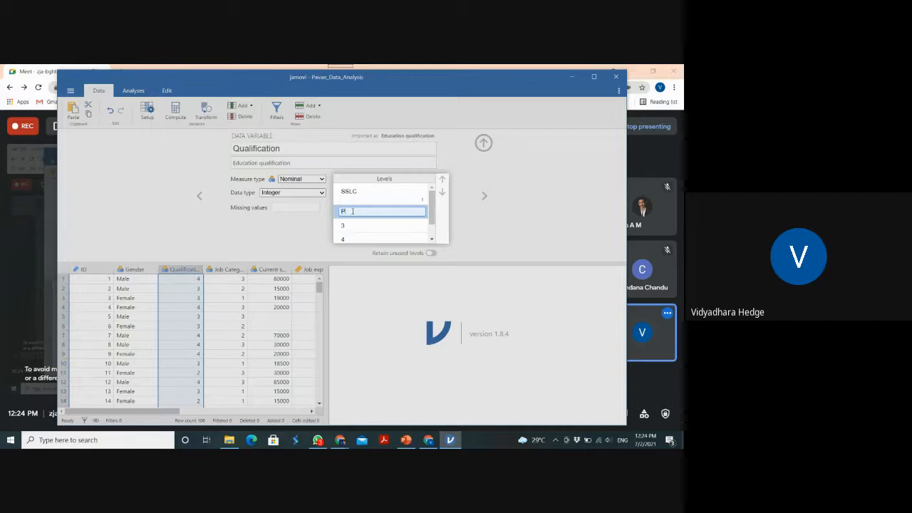
{"action": "type", "text": "UC"}
{"action": "key", "text": "Return"}
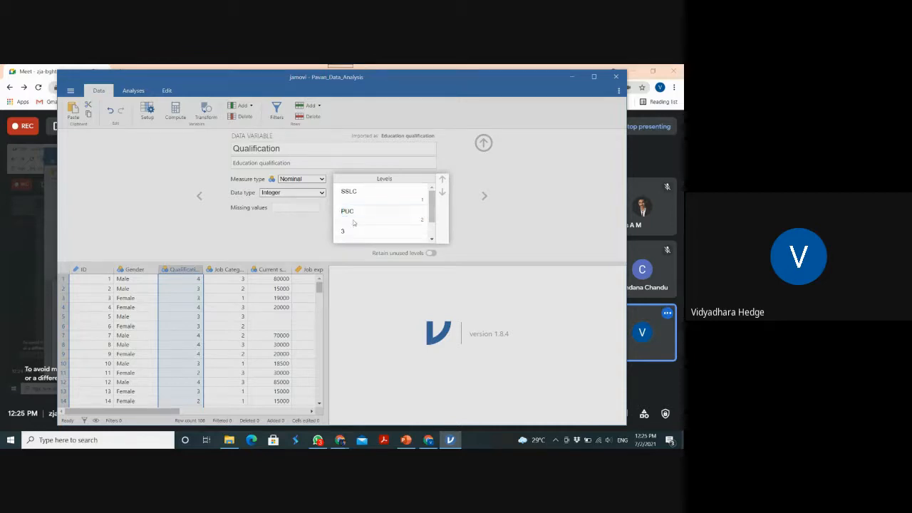
{"action": "left_click", "coordinate": [353, 231]}
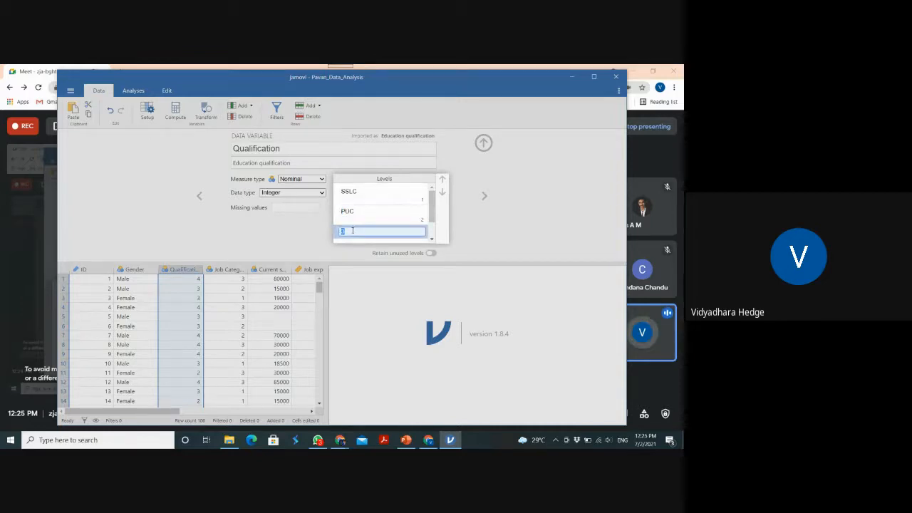
{"action": "type", "text": "Graduation"}
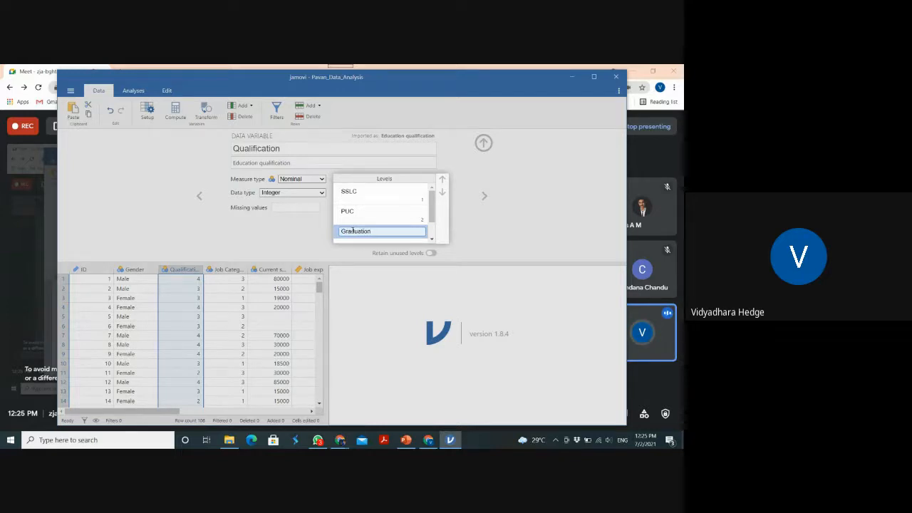
{"action": "key", "text": "Return"}
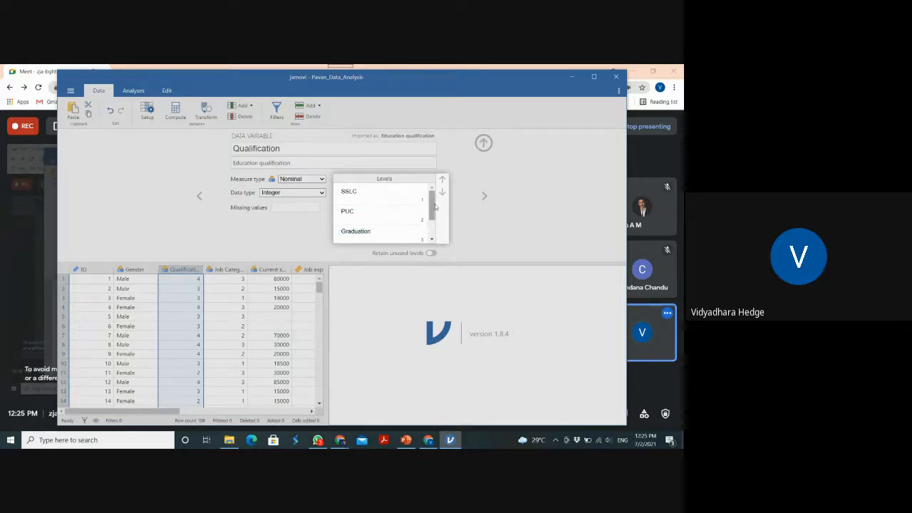
Label the Qualification variable's level 4 as Post Graduation and level 5 as PHD
{"action": "scroll", "coordinate": [363, 224], "scroll_direction": "down", "scroll_amount": 1}
{"action": "left_click", "coordinate": [366, 219]}
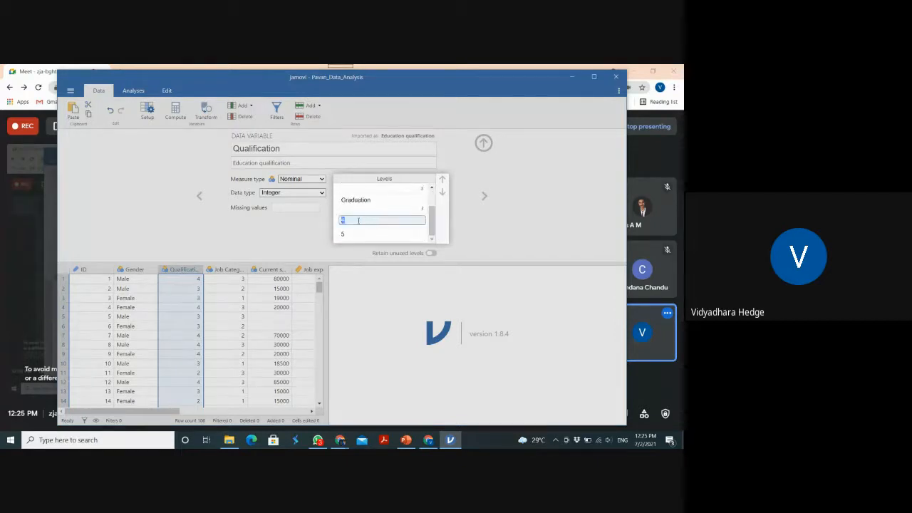
{"action": "double_click", "coordinate": [359, 221]}
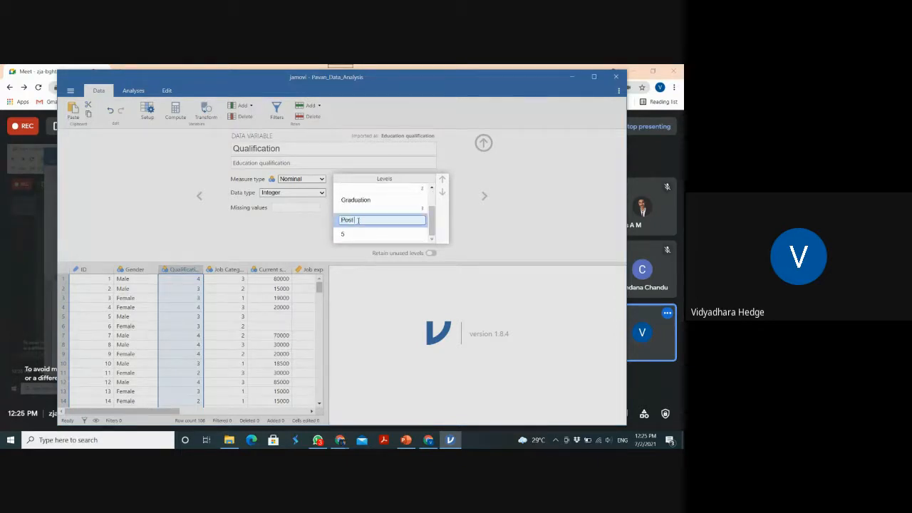
{"action": "type", "text": "Post Graduation"}
{"action": "double_click", "coordinate": [351, 238]}
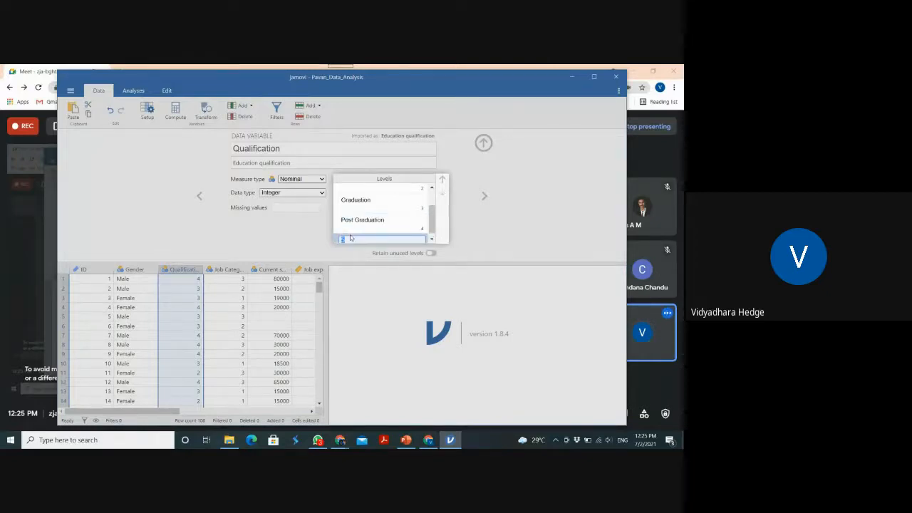
{"action": "type", "text": "PHD"}
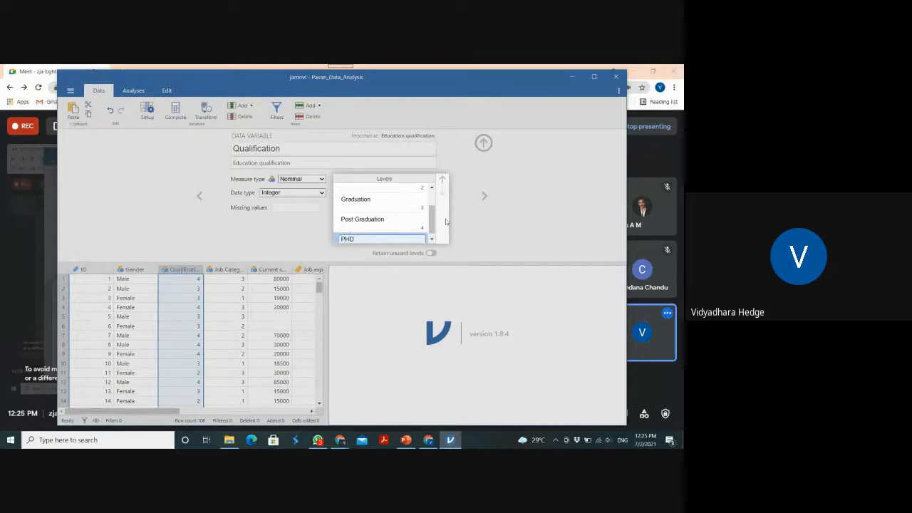
Apply the Qualification variable's level labels and switch to the Job Category variable
{"action": "key", "text": "Return"}
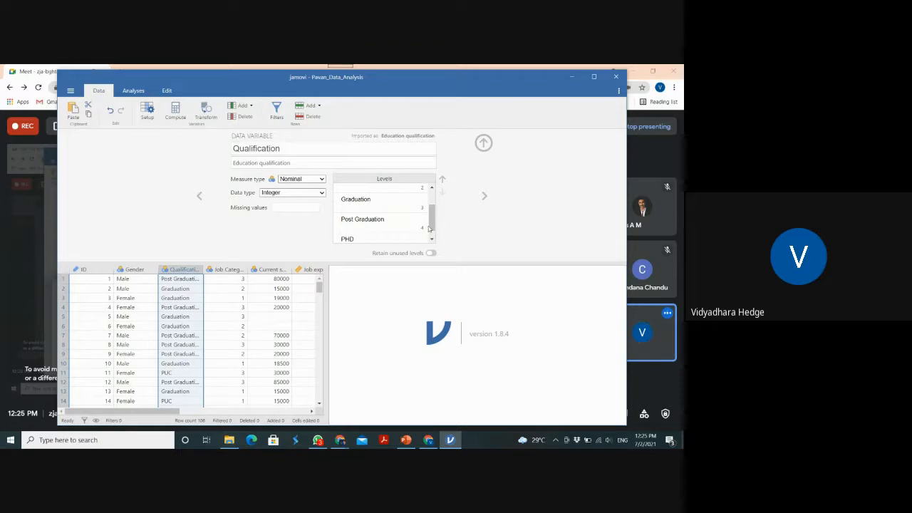
{"action": "scroll", "coordinate": [429, 214], "scroll_direction": "up", "scroll_amount": 3}
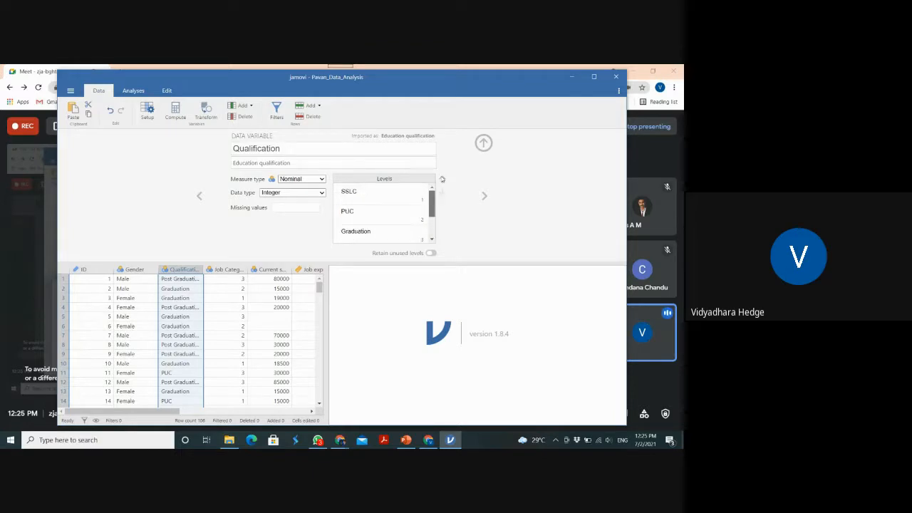
{"action": "left_click", "coordinate": [485, 196]}
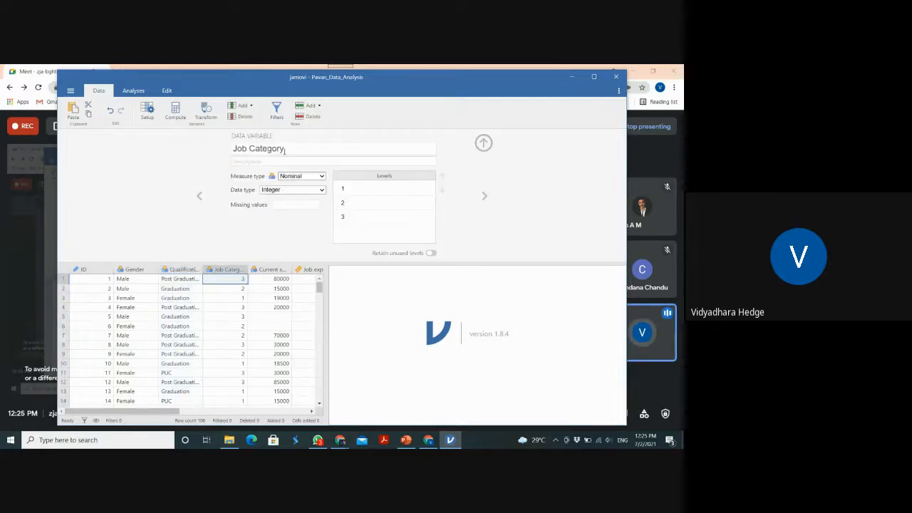
Label the Job Category variable's level 1 as Clerical and level 2 as Assistant Manager
{"action": "left_click", "coordinate": [349, 188]}
{"action": "type", "text": "C"}
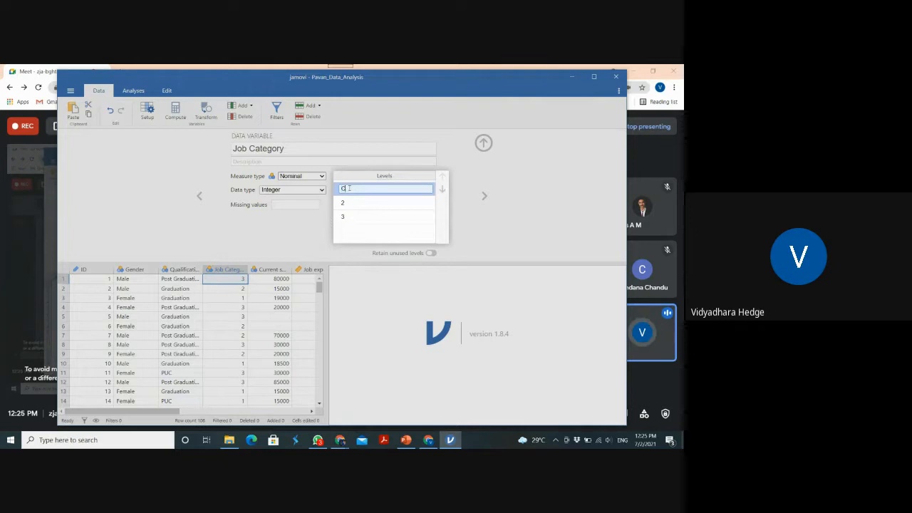
{"action": "type", "text": "leric"}
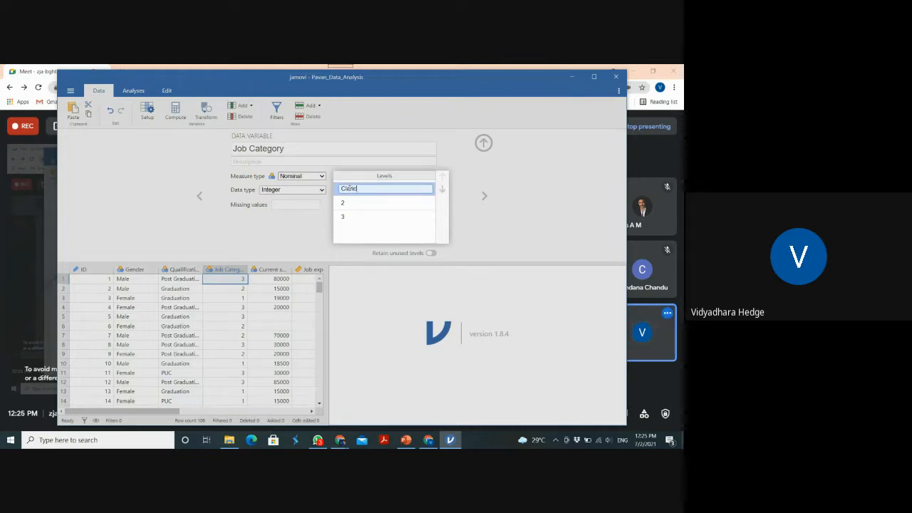
{"action": "type", "text": "al"}
{"action": "key", "text": "Return"}
{"action": "left_click", "coordinate": [346, 207]}
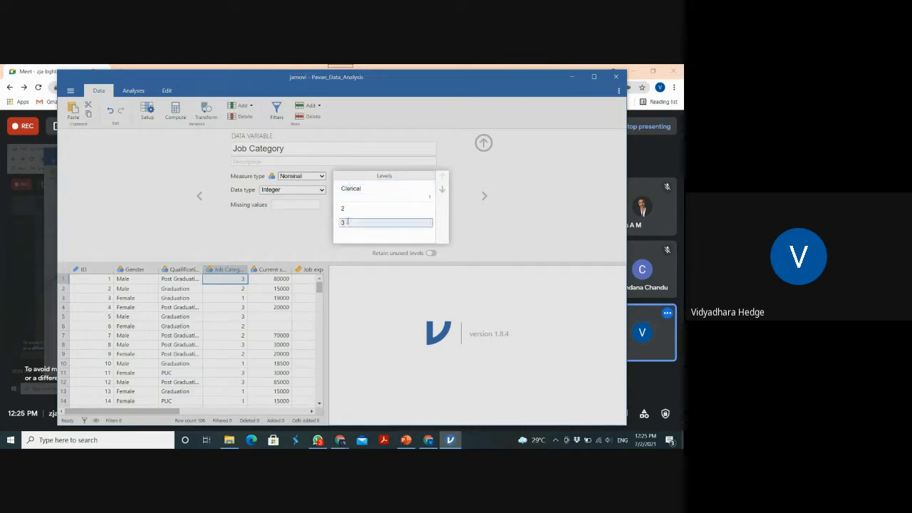
{"action": "type", "text": "Ast"}
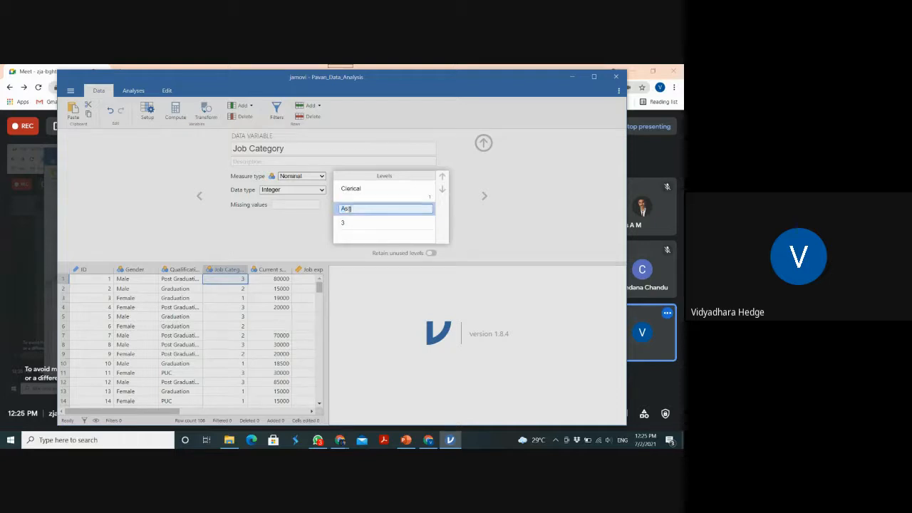
{"action": "type", "text": "istant Manager"}
Label the Job Category variable's level 3 as Manager
{"action": "left_click", "coordinate": [347, 225]}
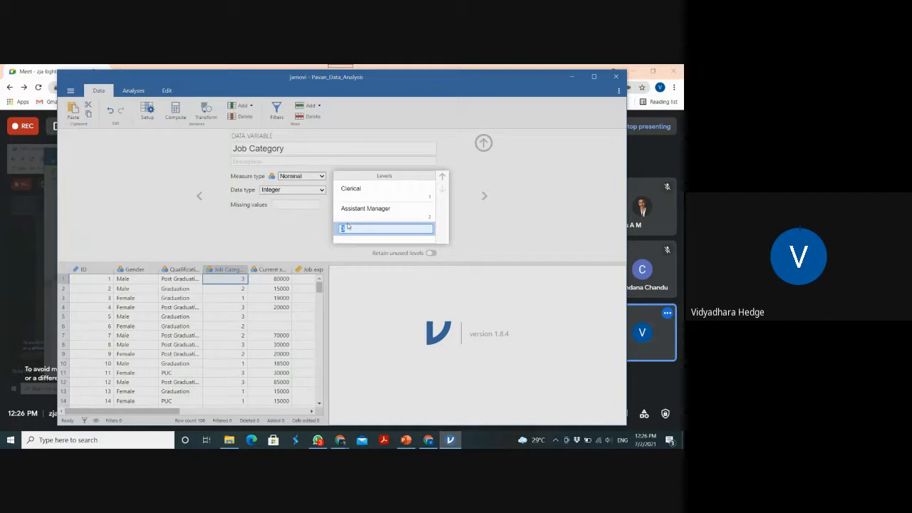
{"action": "type", "text": "Mid"}
{"action": "type", "text": "ager"}
{"action": "key", "text": "Return"}
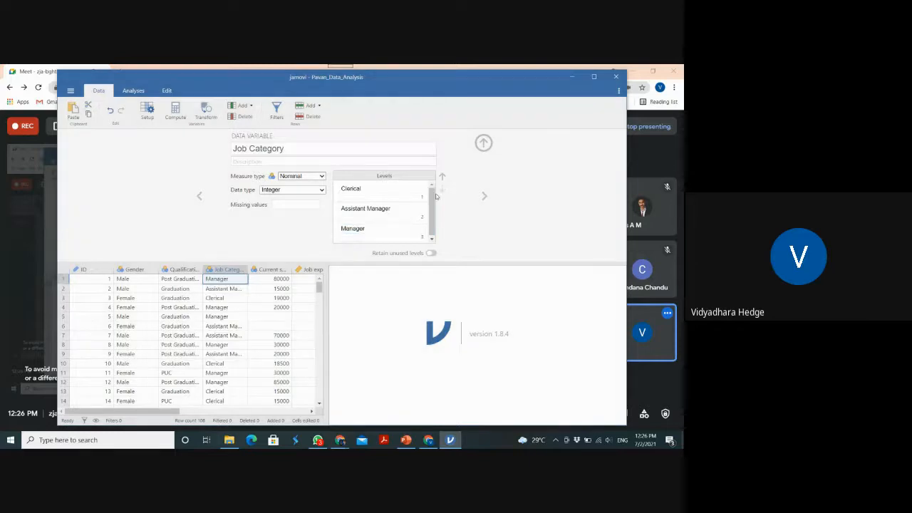
Switch to the Current salary offered variable and set its measure type to Continuous
{"action": "left_click", "coordinate": [484, 197]}
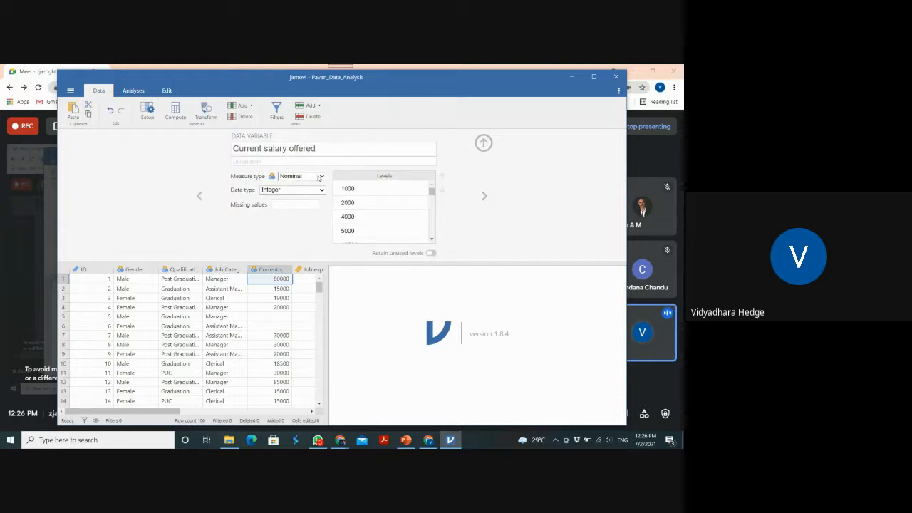
{"action": "left_click", "coordinate": [323, 177]}
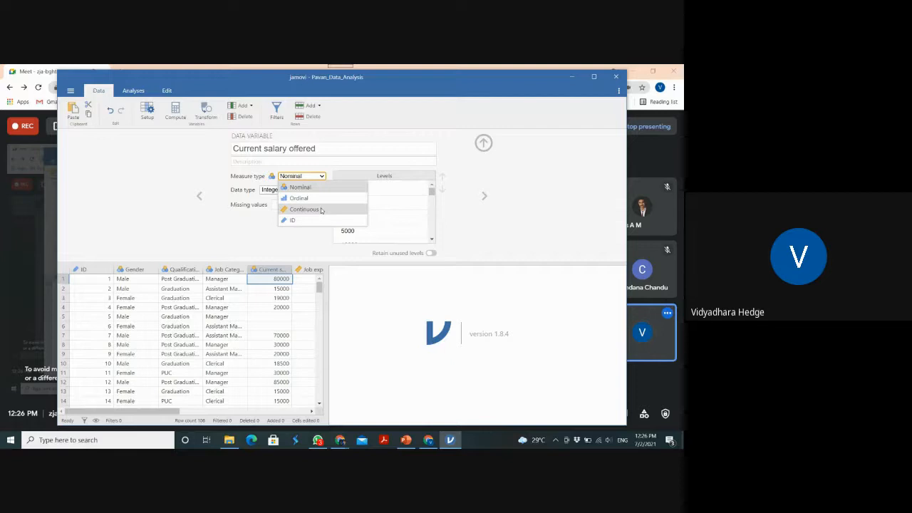
{"action": "left_click", "coordinate": [321, 210]}
{"action": "left_click", "coordinate": [319, 148]}
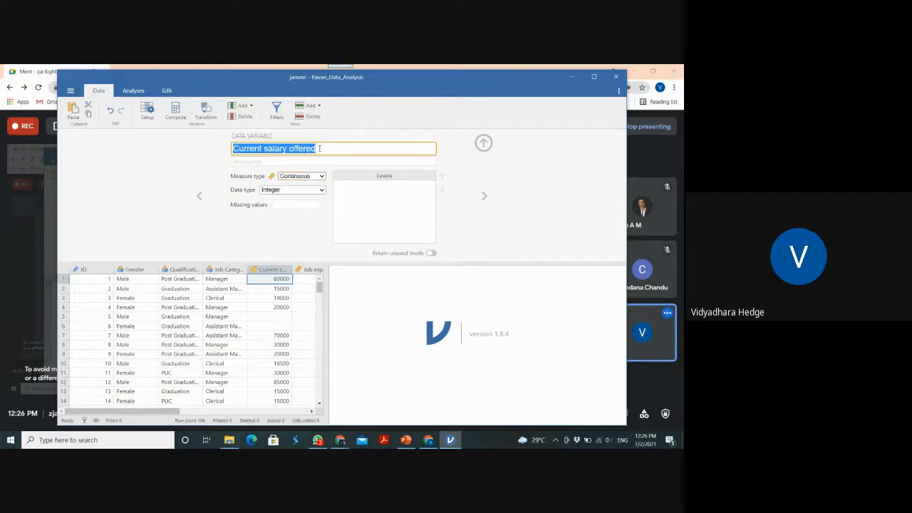
{"action": "type", "text": "S"}
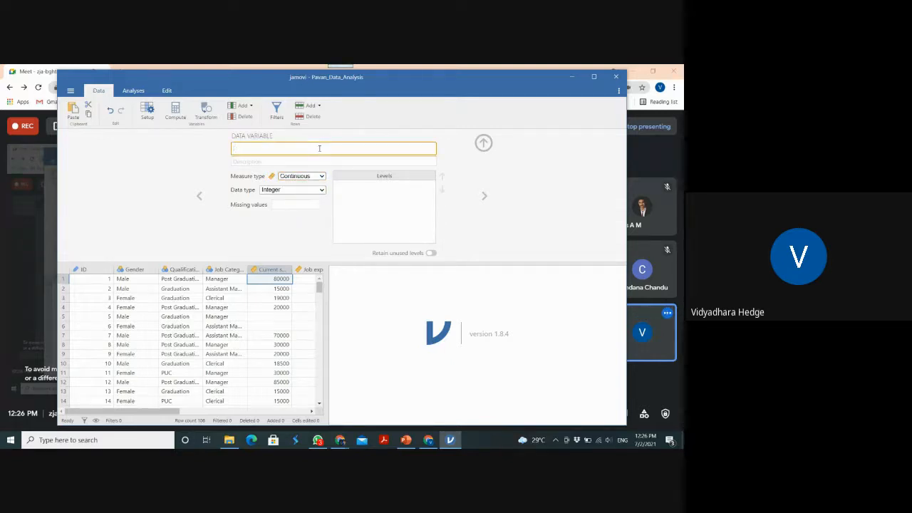
{"action": "key", "text": "ctrl+z"}
{"action": "key", "text": "ctrl+z"}
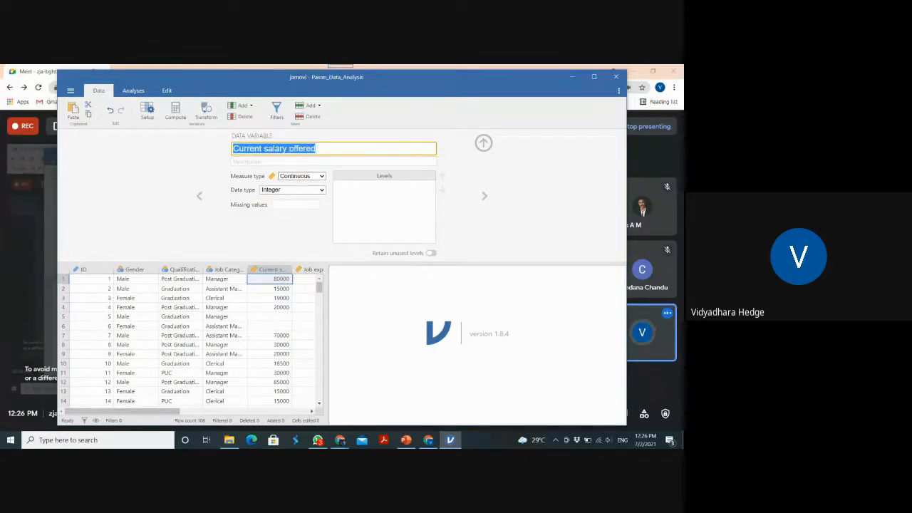
Rename the Current salary offered variable to Current Salary
{"action": "left_click", "coordinate": [288, 148]}
{"action": "left_click_drag", "start_coordinate": [289, 148], "coordinate": [369, 148]}
{"action": "key", "text": "BackSpace"}
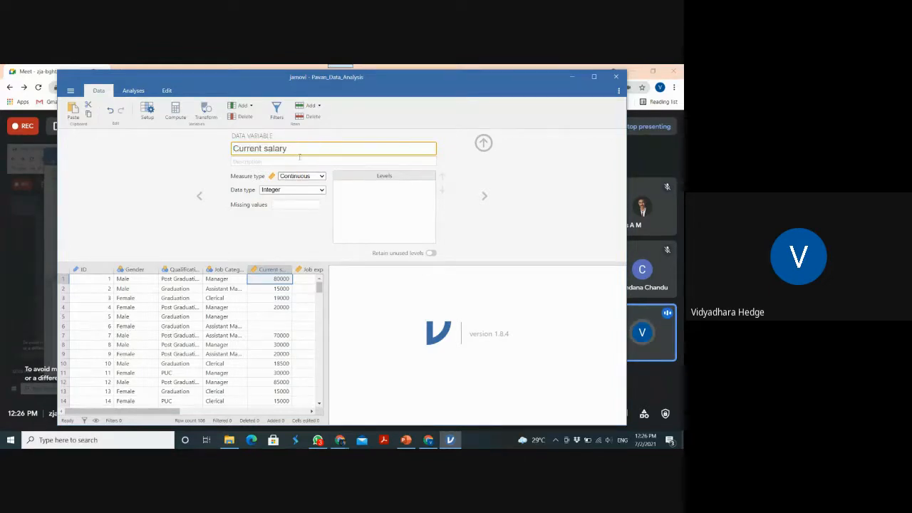
{"action": "left_click", "coordinate": [265, 148]}
{"action": "key", "text": "BackSpace"}
{"action": "type", "text": "S"}
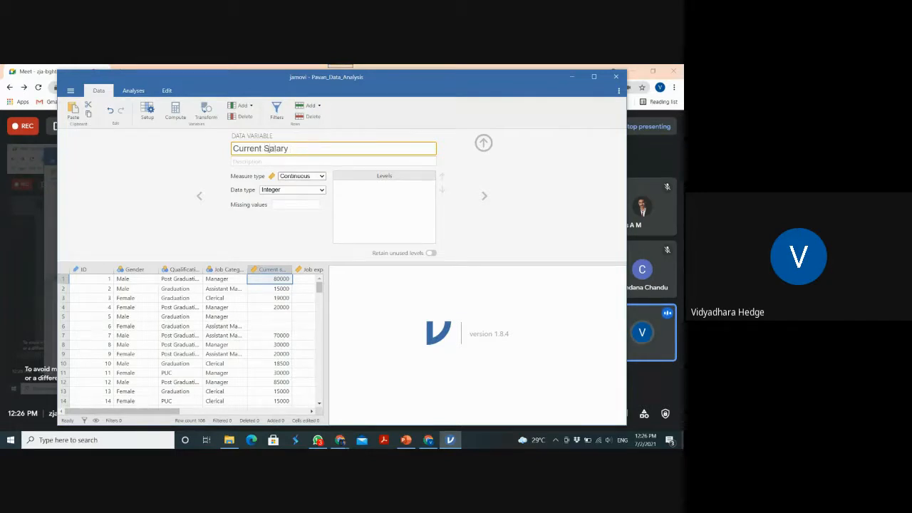
{"action": "left_click", "coordinate": [321, 177]}
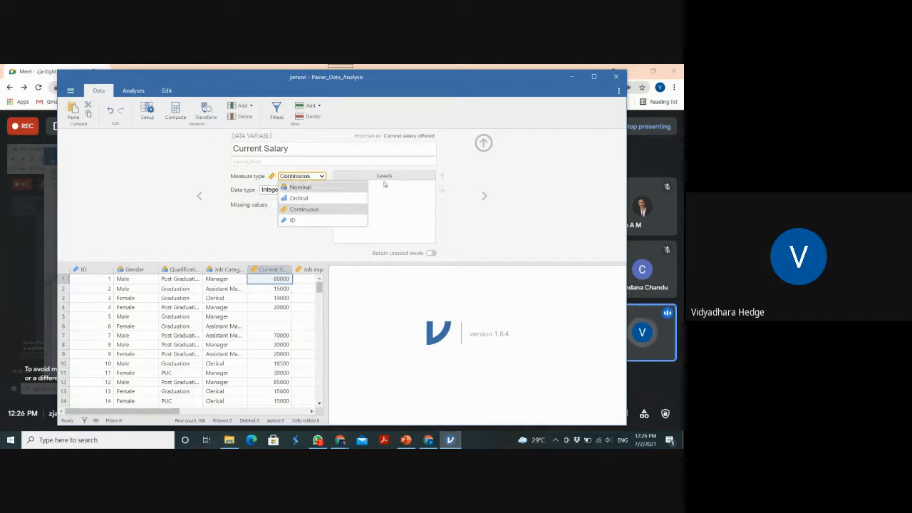
{"action": "left_click", "coordinate": [533, 219]}
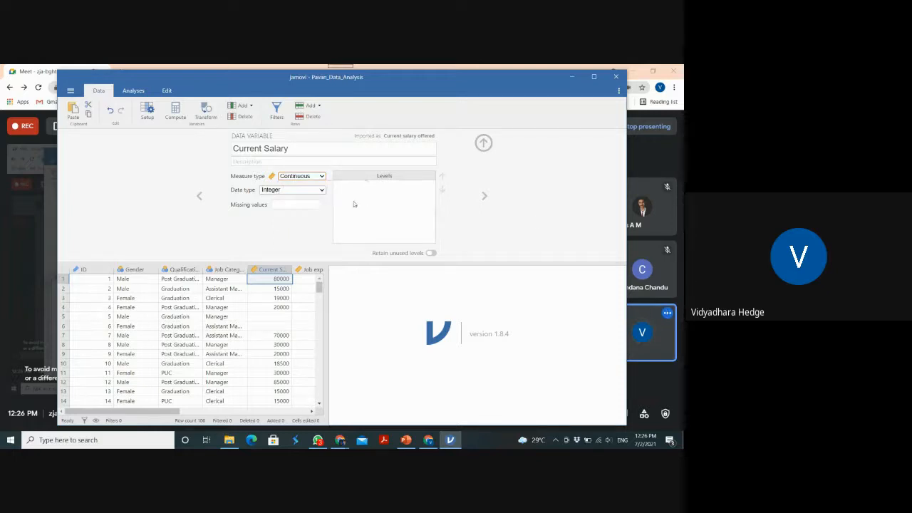
Switch to the Job experience in other organisations (if any) variable and copy its name into its description
{"action": "left_click", "coordinate": [484, 197]}
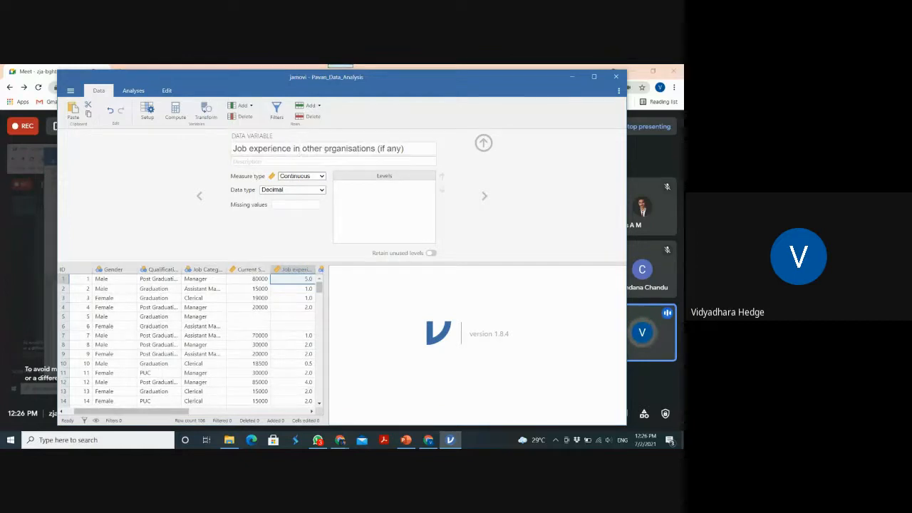
{"action": "left_click", "coordinate": [407, 148]}
{"action": "key", "text": "ctrl+c"}
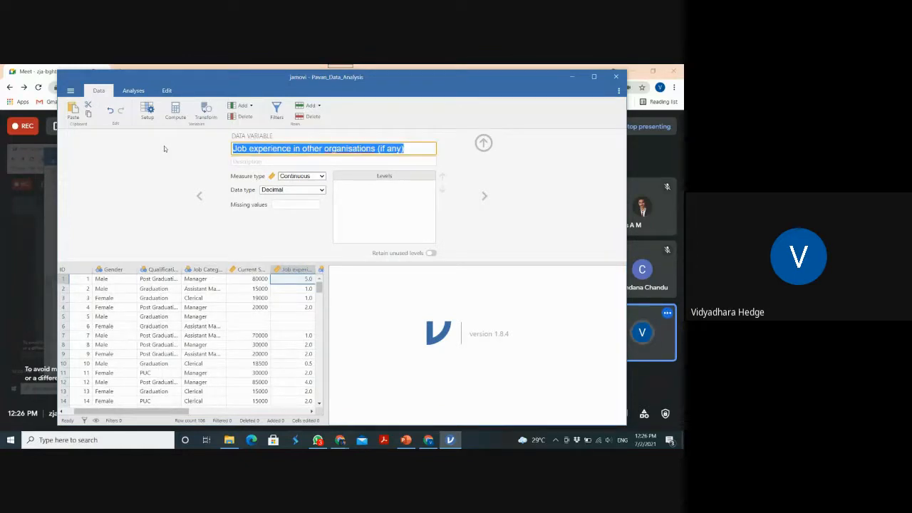
{"action": "left_click", "coordinate": [250, 161]}
{"action": "key", "text": "ctrl+v"}
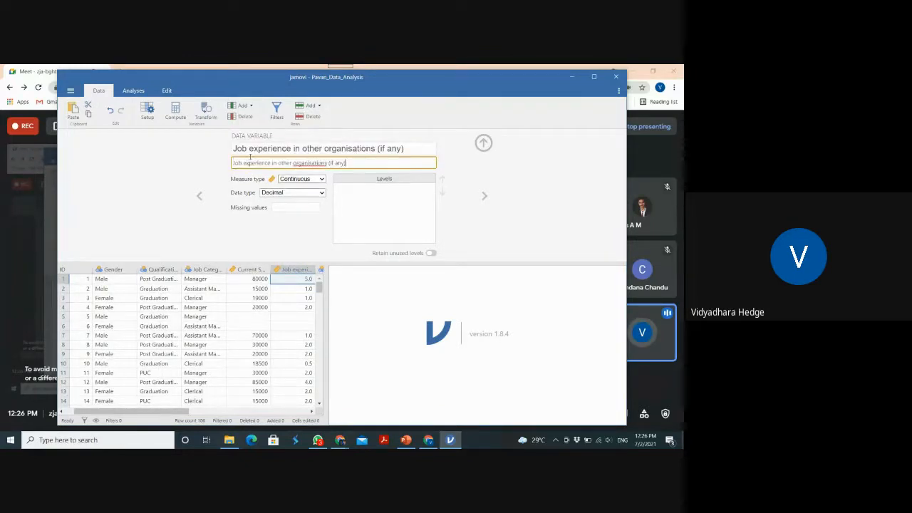
Rename the Job experience in other organisations (if any) variable to Work Experience
{"action": "left_click", "coordinate": [254, 148]}
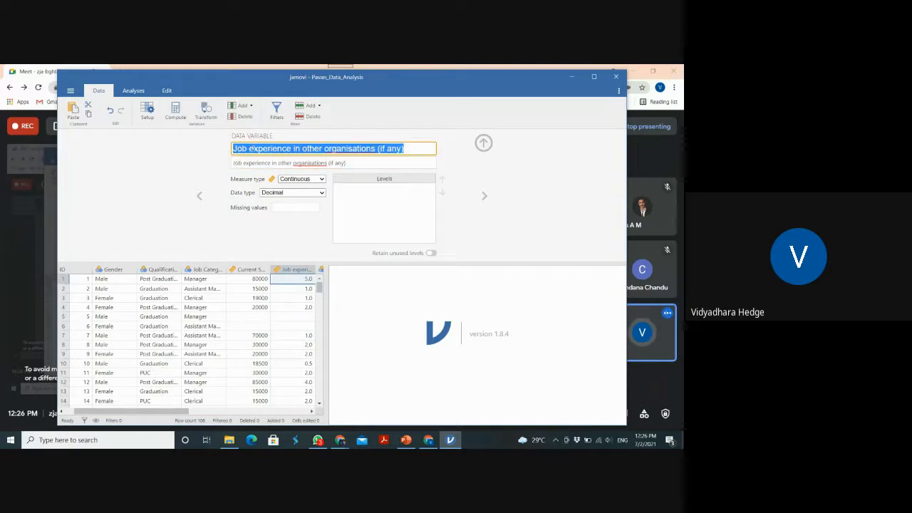
{"action": "left_click", "coordinate": [254, 148]}
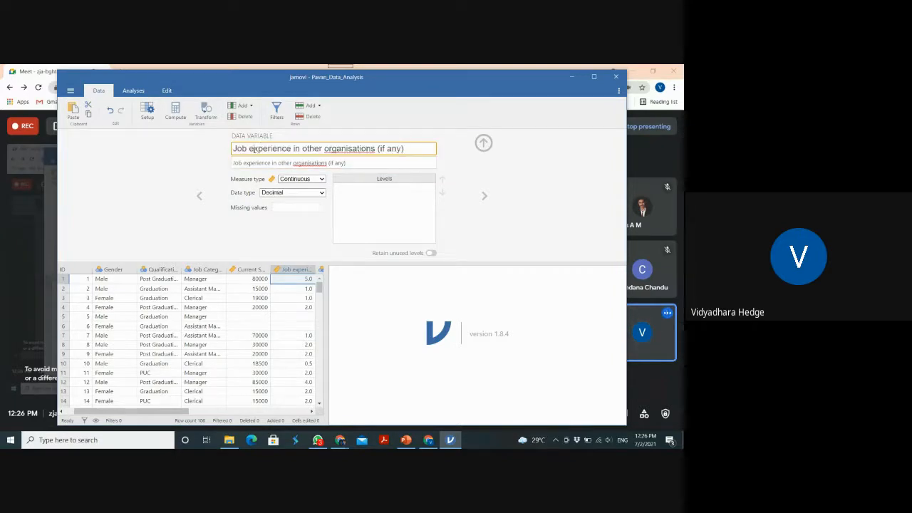
{"action": "key", "text": "BackSpace"}
{"action": "key", "text": "BackSpace"}
{"action": "key", "text": "BackSpace"}
{"action": "key", "text": "BackSpace"}
{"action": "key", "text": "BackSpace"}
{"action": "type", "text": "Work "}
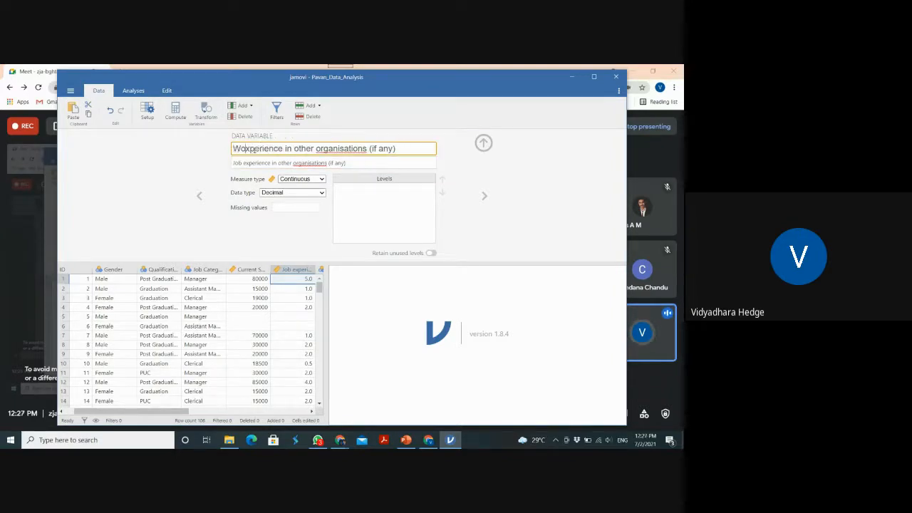
{"action": "type", "text": "E"}
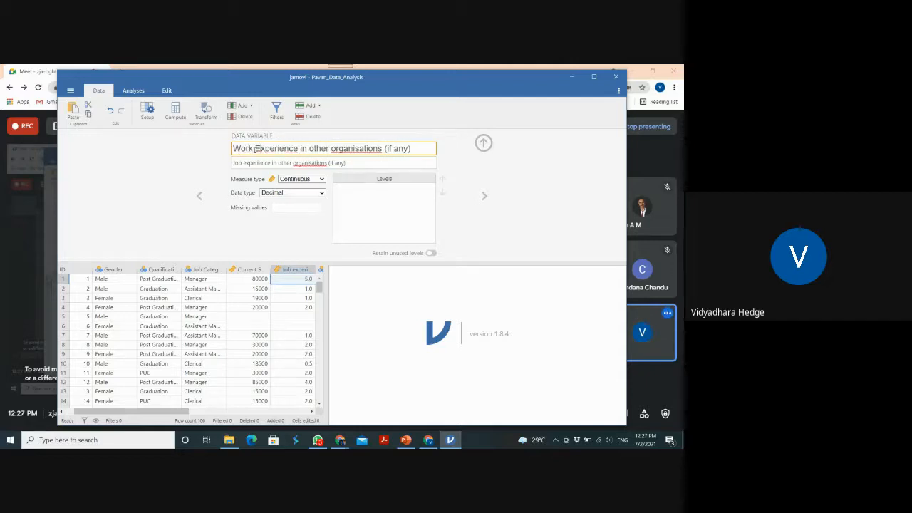
{"action": "left_click_drag", "start_coordinate": [300, 148], "coordinate": [456, 164]}
{"action": "key", "text": "BackSpace"}
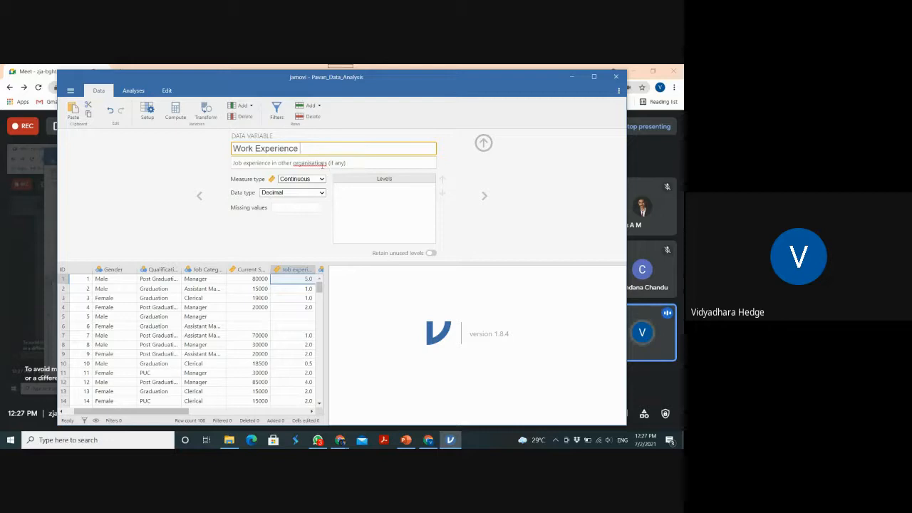
Change the spelling in the Work Experience description to "organizations" and set the variable's data type to Integer
{"action": "left_click", "coordinate": [311, 163]}
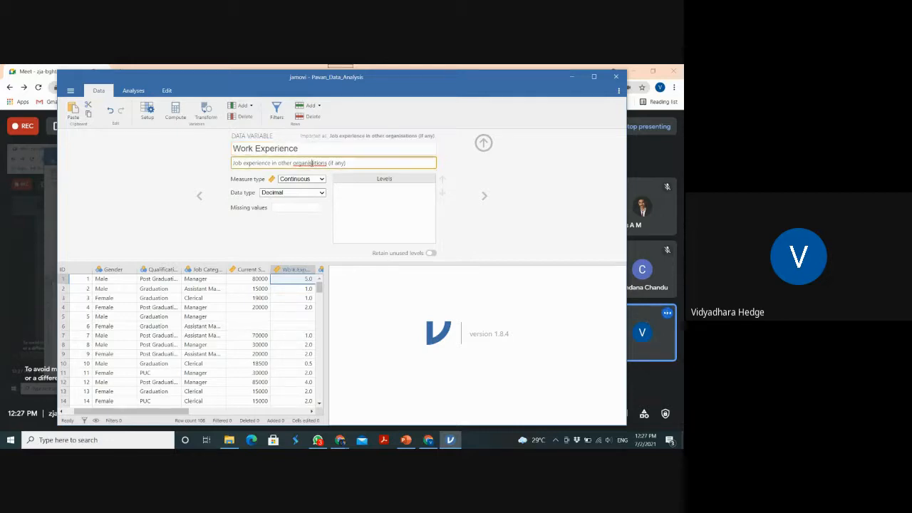
{"action": "left_click", "coordinate": [543, 186]}
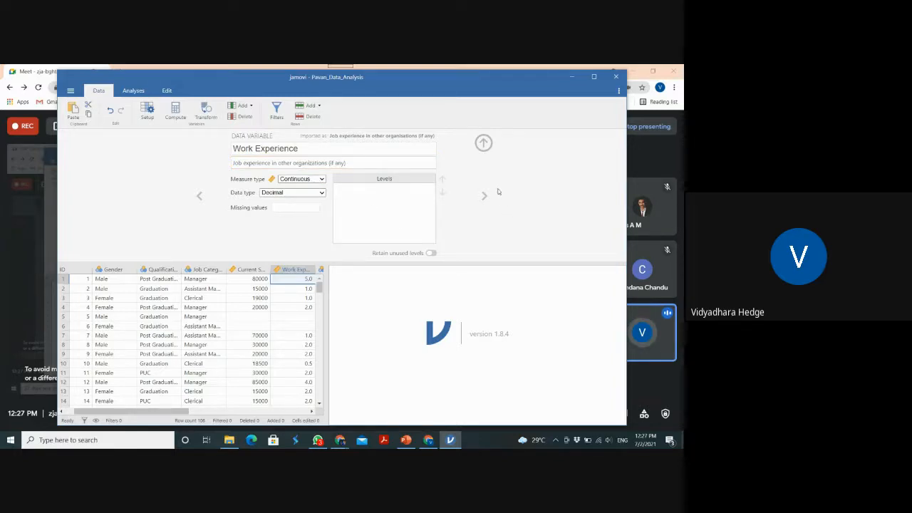
{"action": "left_click", "coordinate": [321, 193]}
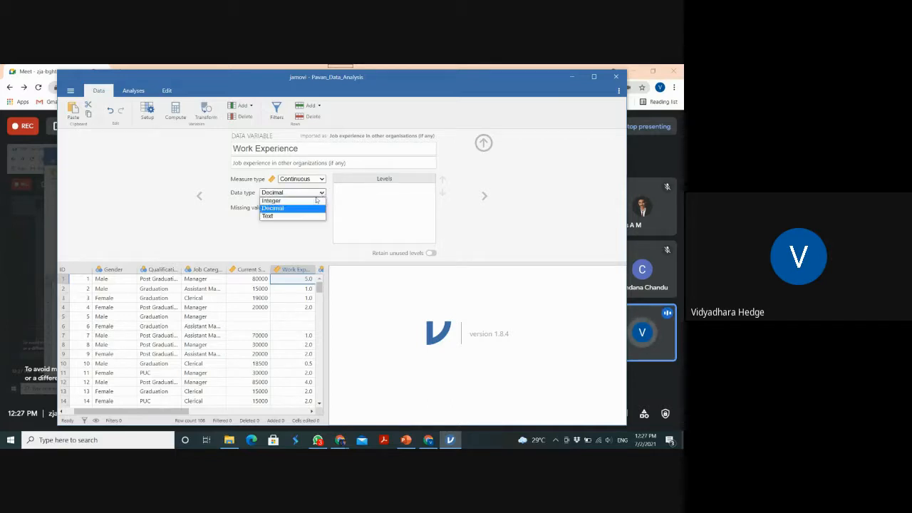
{"action": "left_click", "coordinate": [312, 200]}
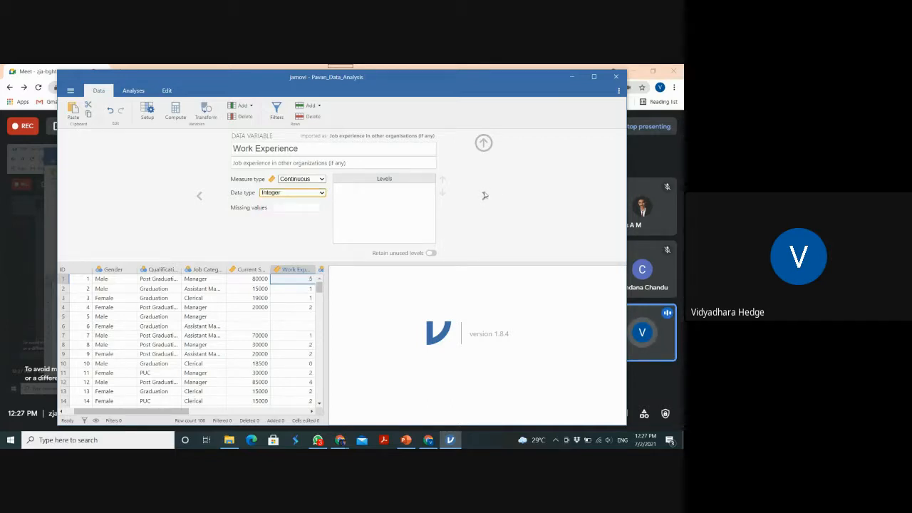
Add a missing-value rule to the Work Experience variable for source values equal to 'No Response'
{"action": "left_click", "coordinate": [293, 209]}
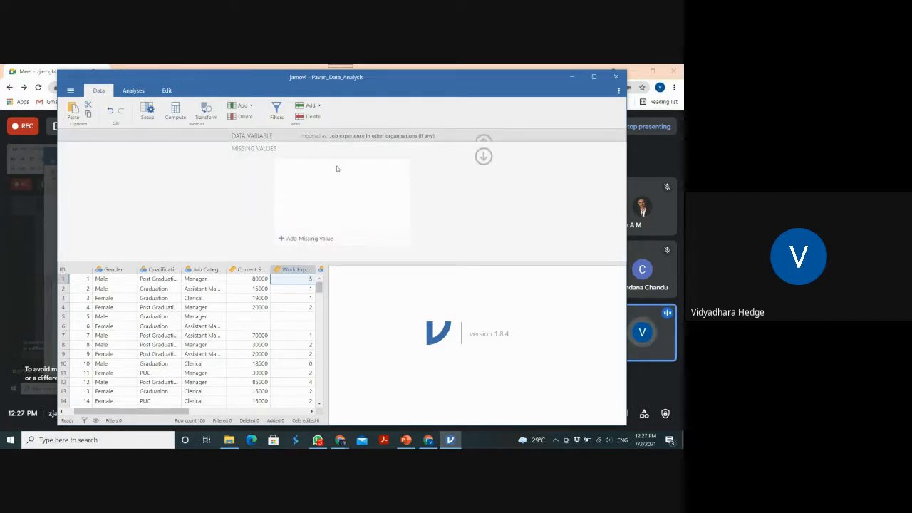
{"action": "left_click", "coordinate": [324, 240]}
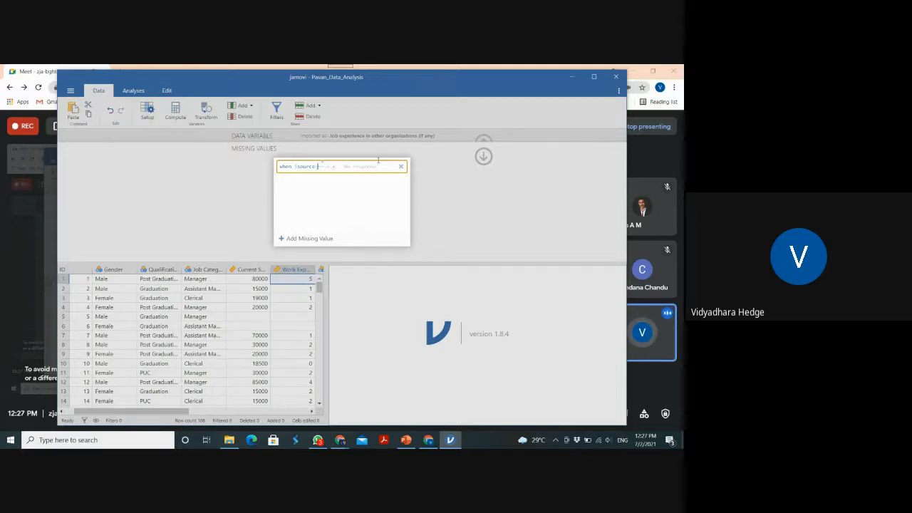
{"action": "type", "text": "== '"}
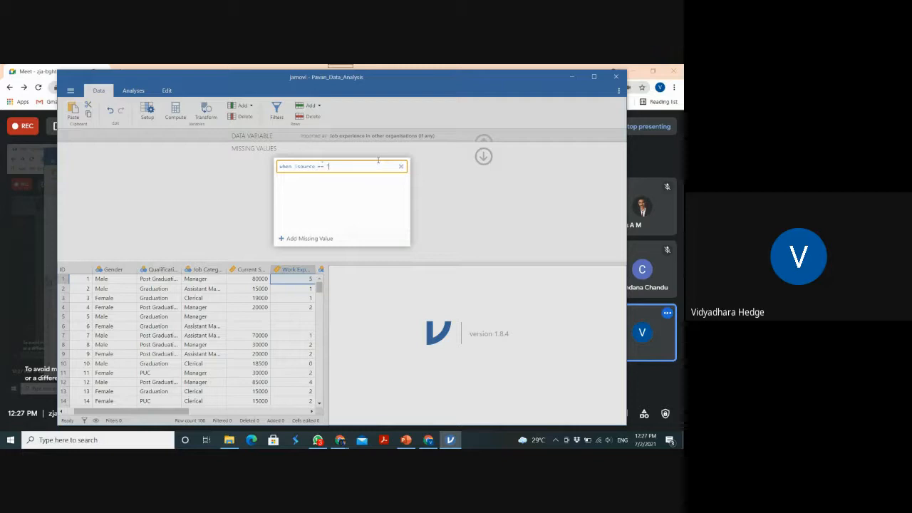
{"action": "key", "text": "BackSpace"}
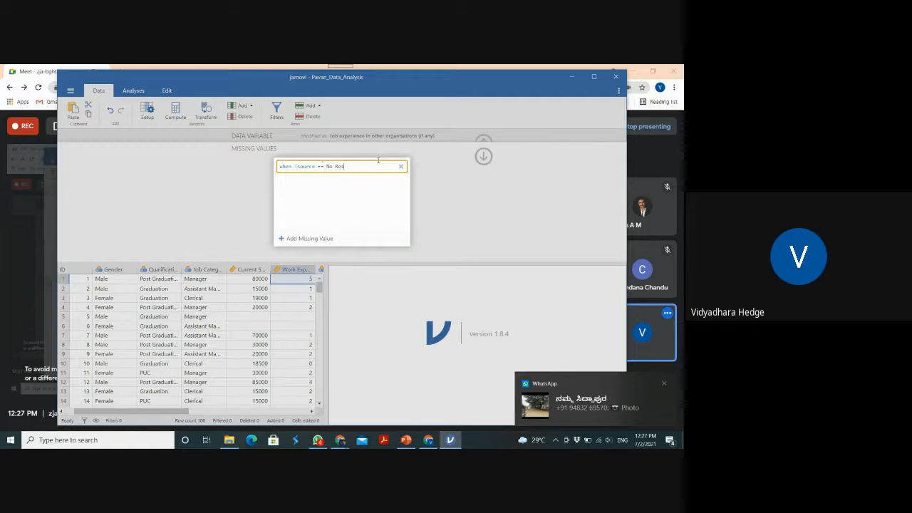
{"action": "type", "text": "No Response"}
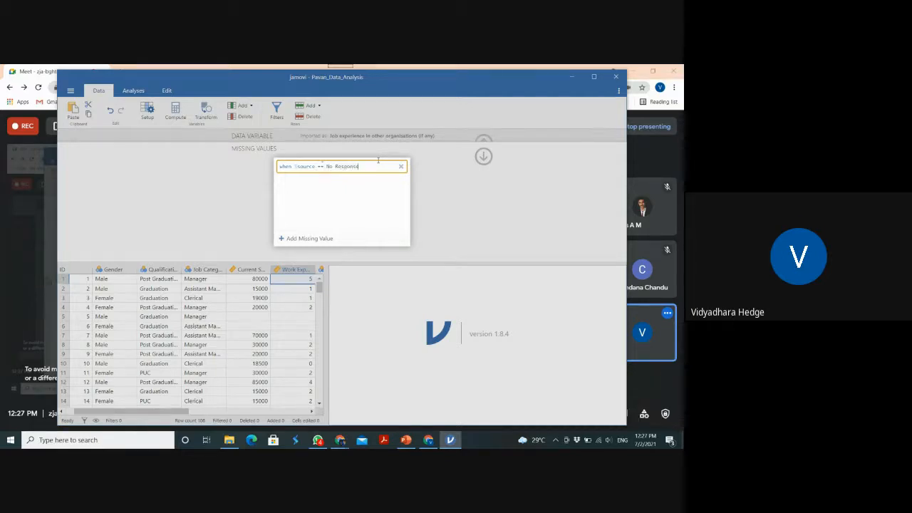
{"action": "left_click", "coordinate": [325, 166]}
{"action": "type", "text": "'"}
{"action": "type", "text": "'"}
{"action": "left_click", "coordinate": [451, 210]}
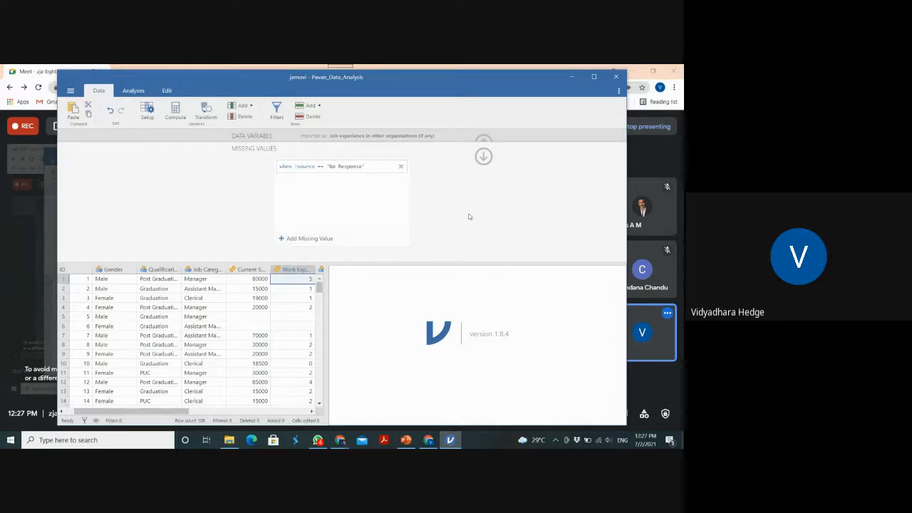
{"action": "left_click", "coordinate": [484, 157]}
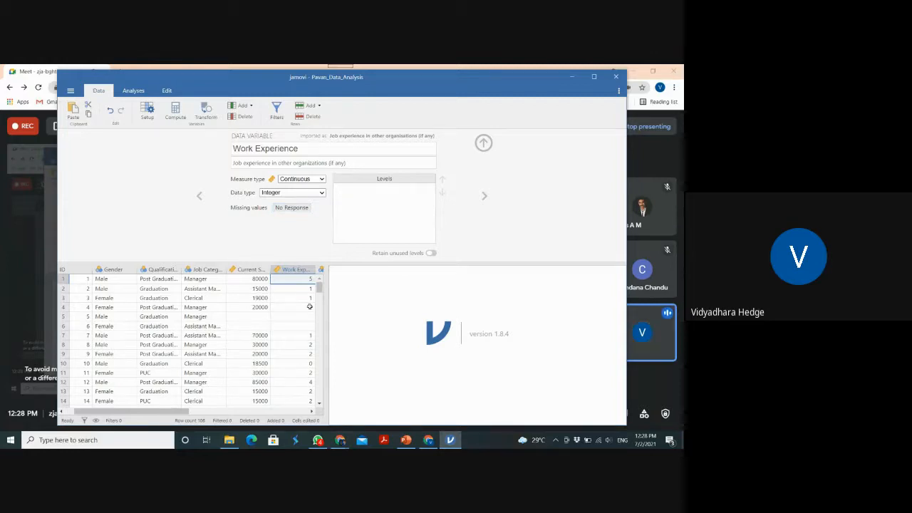
Switch to the Do you come under minority variable and copy its name into its description
{"action": "left_click", "coordinate": [484, 196]}
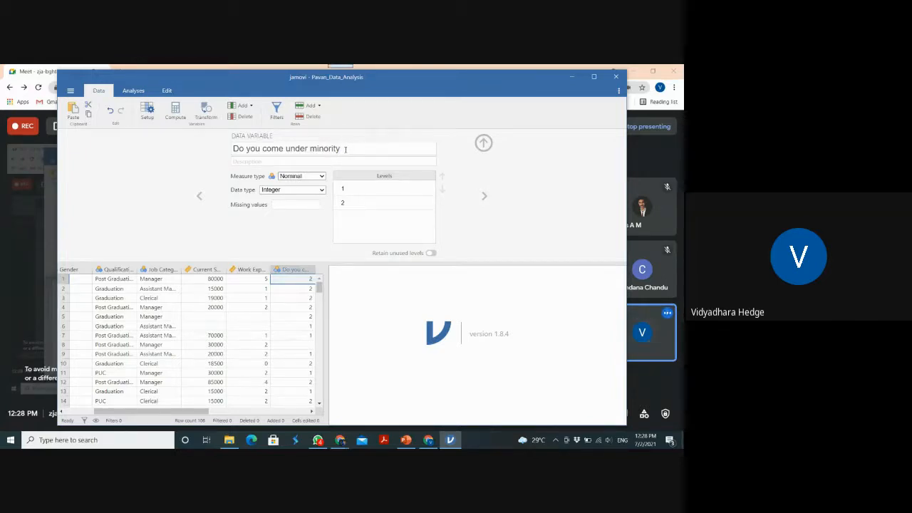
{"action": "left_click_drag", "start_coordinate": [345, 149], "coordinate": [223, 151]}
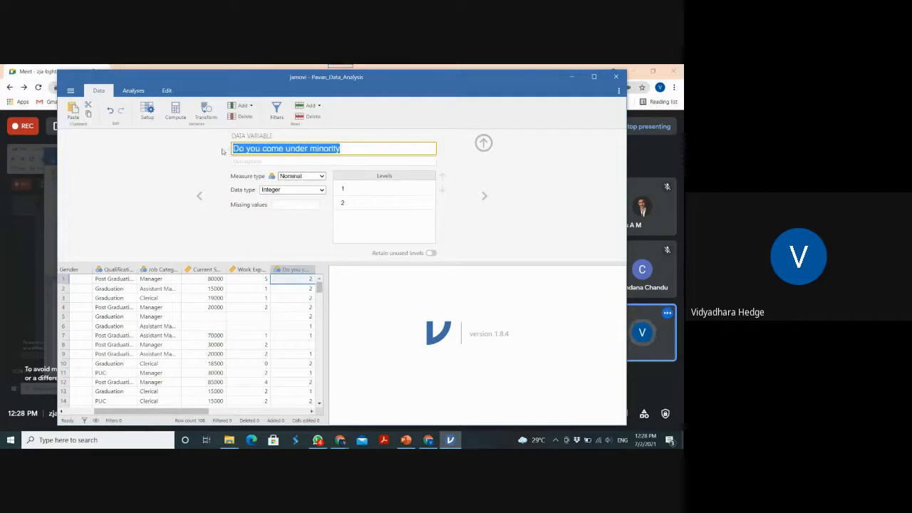
{"action": "key", "text": "ctrl+c"}
{"action": "left_click", "coordinate": [241, 164]}
{"action": "key", "text": "ctrl+v"}
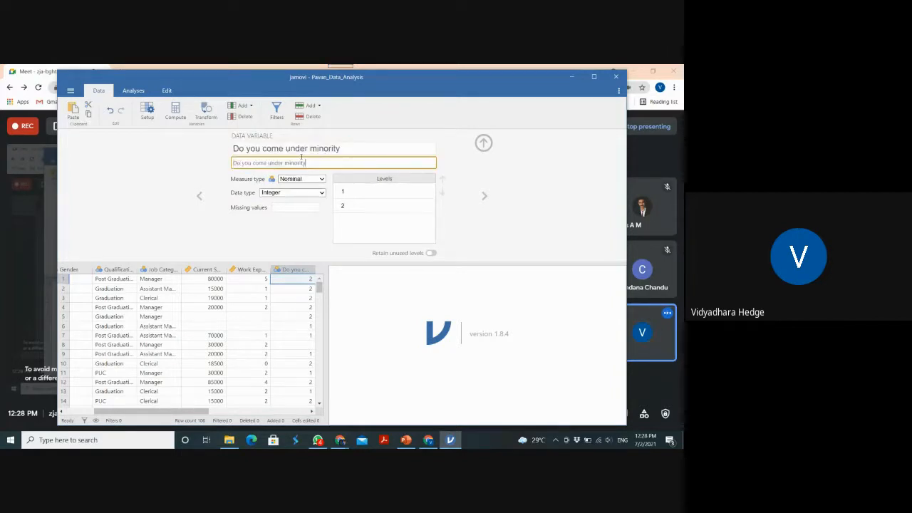
Rename the Do you come under minority variable to Minority
{"action": "left_click", "coordinate": [316, 148]}
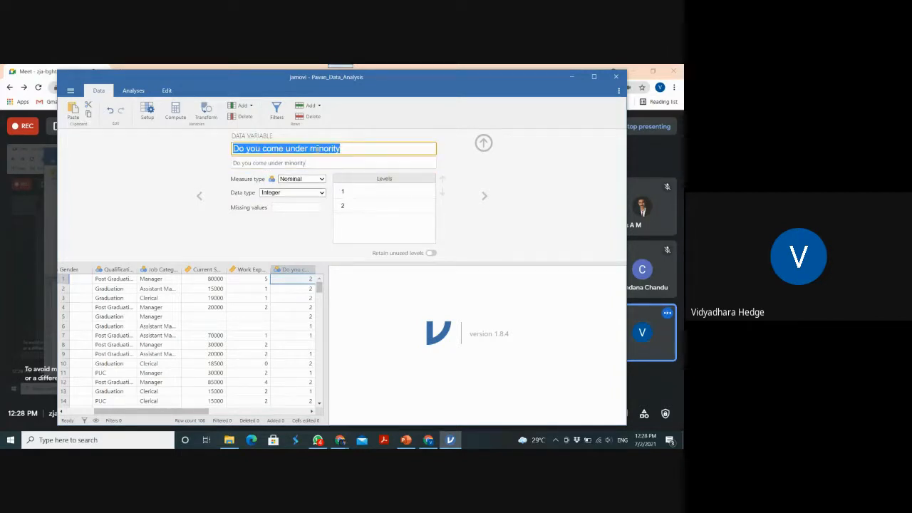
{"action": "left_click_drag", "start_coordinate": [317, 148], "coordinate": [234, 148]}
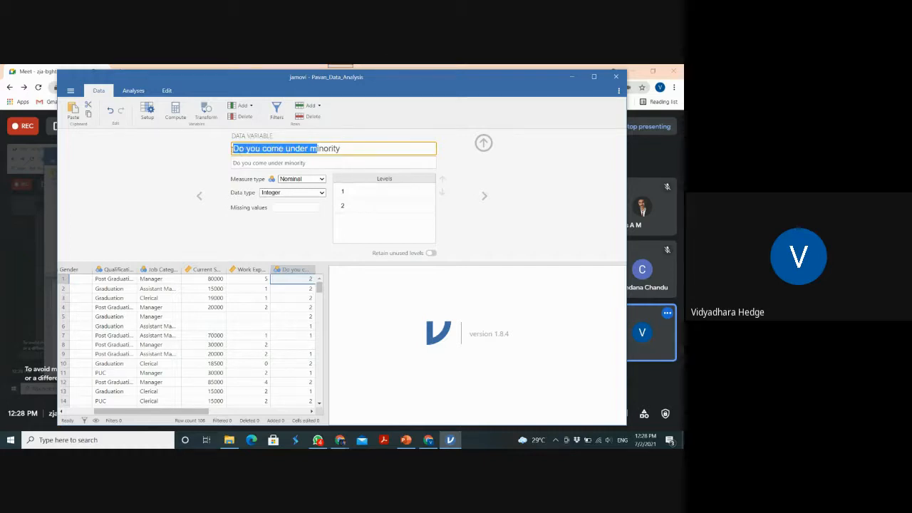
{"action": "type", "text": "M"}
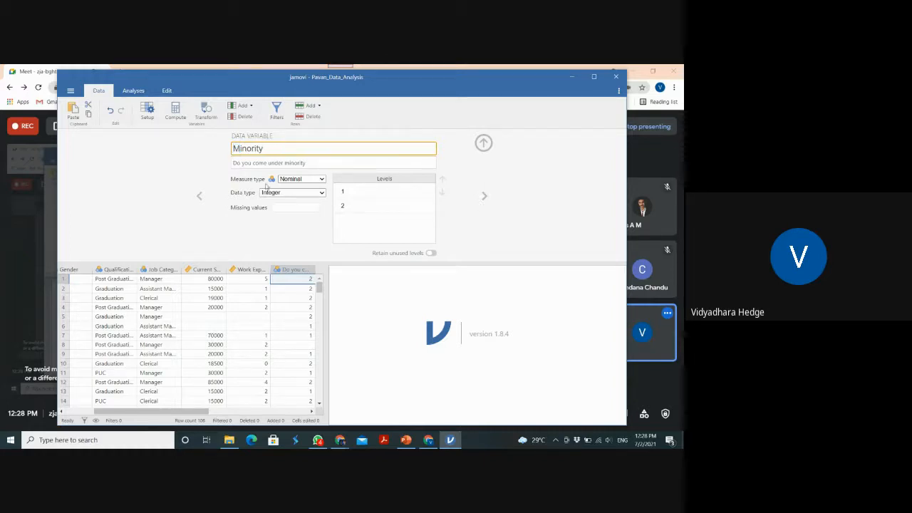
Label the Minority variable's level 1 as Yes and level 2 as No
{"action": "left_click", "coordinate": [343, 191]}
{"action": "type", "text": "Yes"}
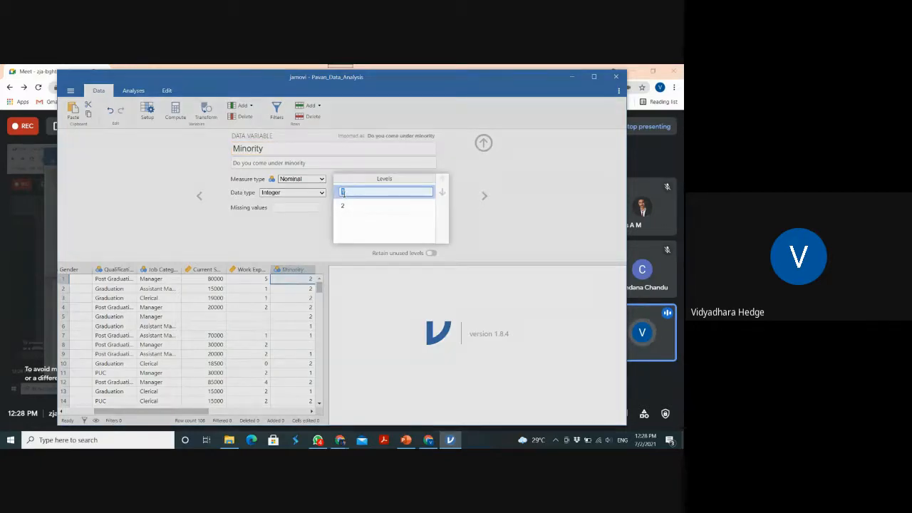
{"action": "left_click", "coordinate": [350, 211]}
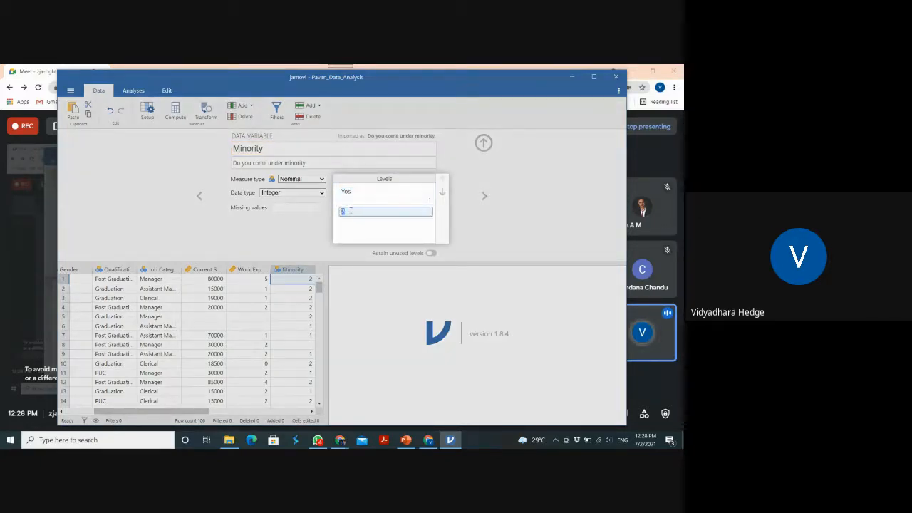
{"action": "type", "text": "No"}
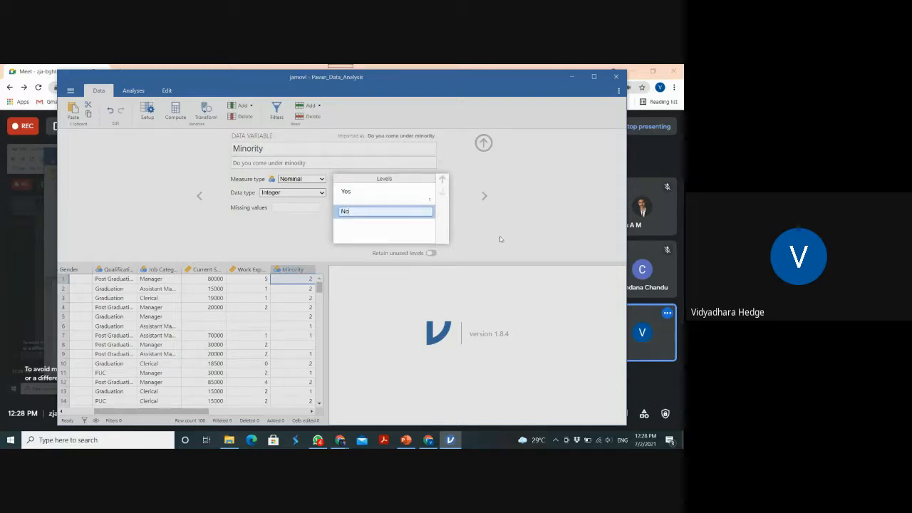
{"action": "left_click", "coordinate": [500, 239]}
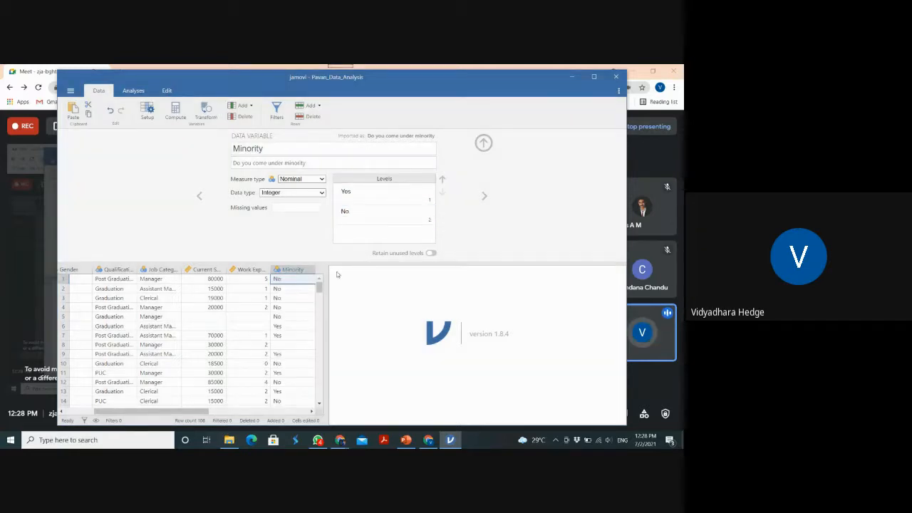
Define "No Response" as a missing value for the Minority variable
{"action": "left_click", "coordinate": [299, 208]}
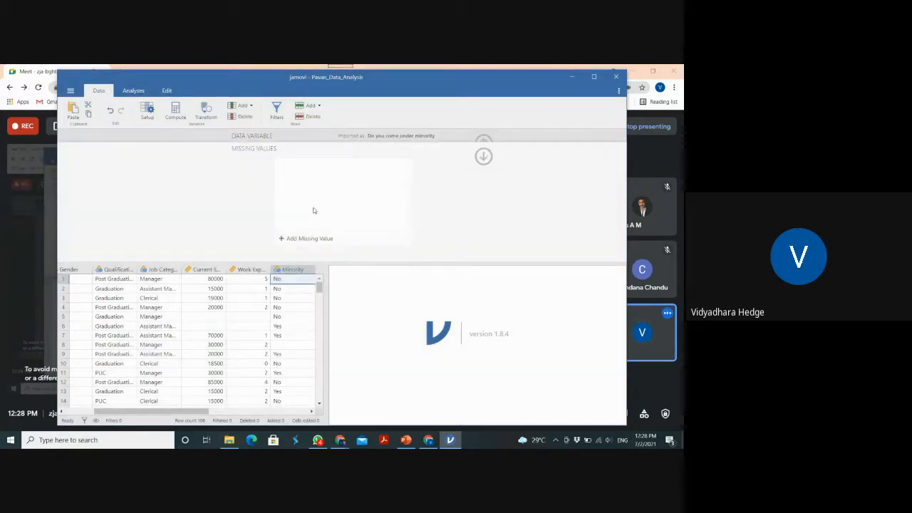
{"action": "left_click", "coordinate": [318, 238]}
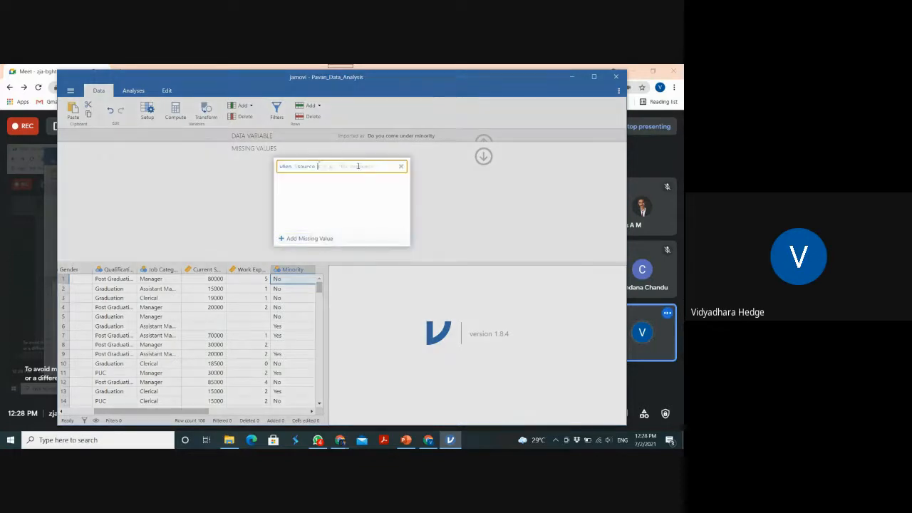
{"action": "type", "text": "== 'N"}
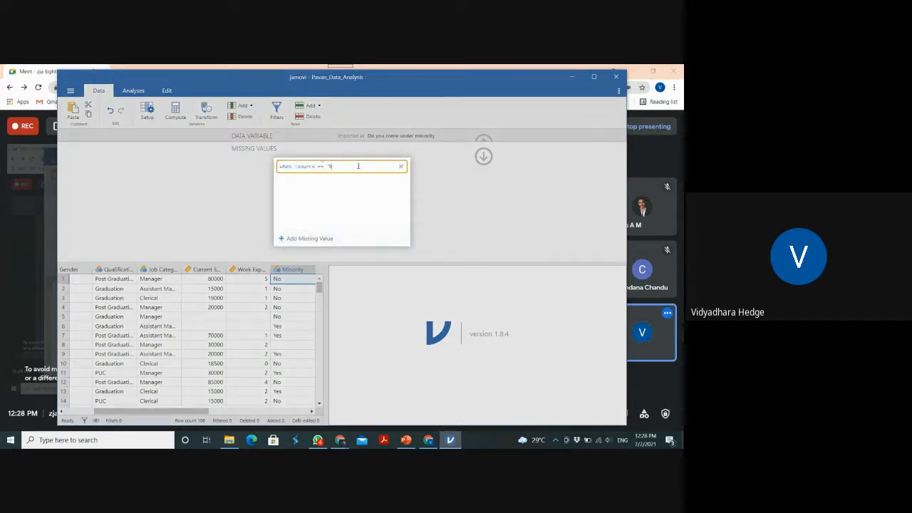
{"action": "type", "text": "o Respond"}
{"action": "type", "text": "e"}
{"action": "key", "text": "Return"}
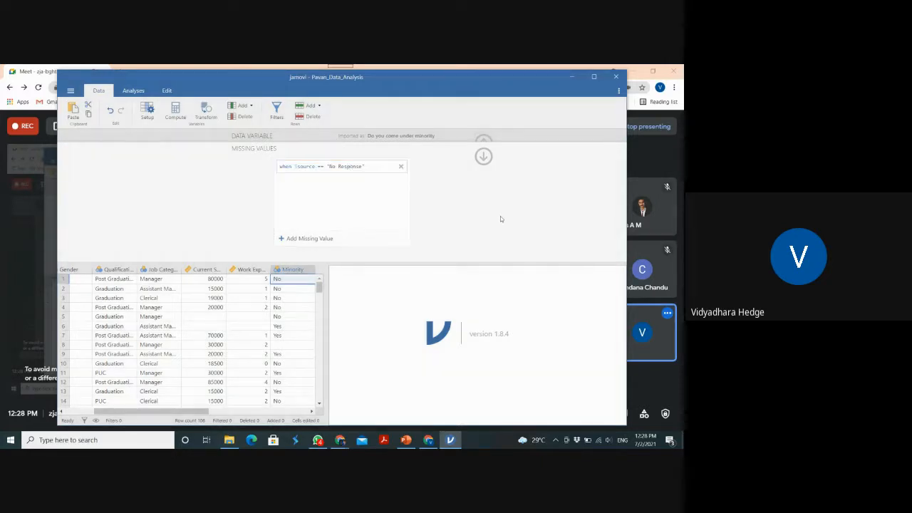
{"action": "left_click", "coordinate": [484, 157]}
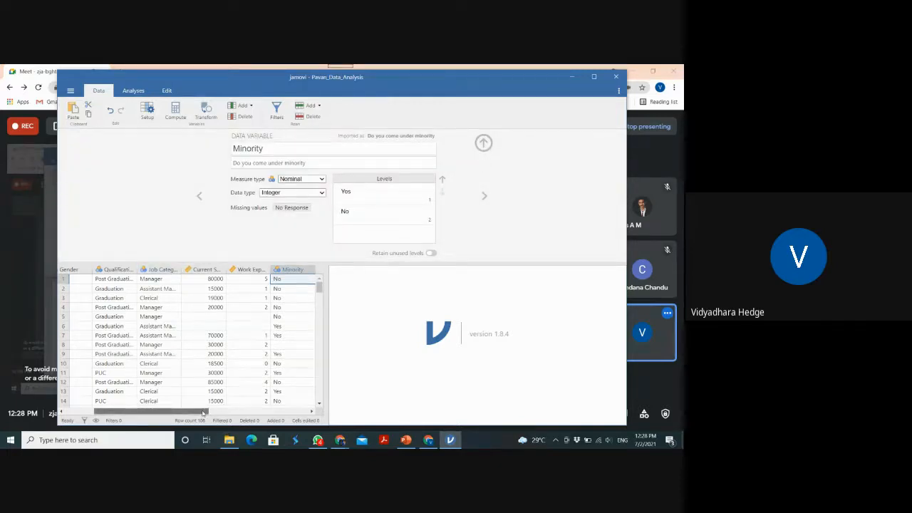
Open the Current Salary variable's setup and add a missing-value rule for source values equal to "NA"
{"action": "left_click_drag", "start_coordinate": [199, 411], "coordinate": [132, 395]}
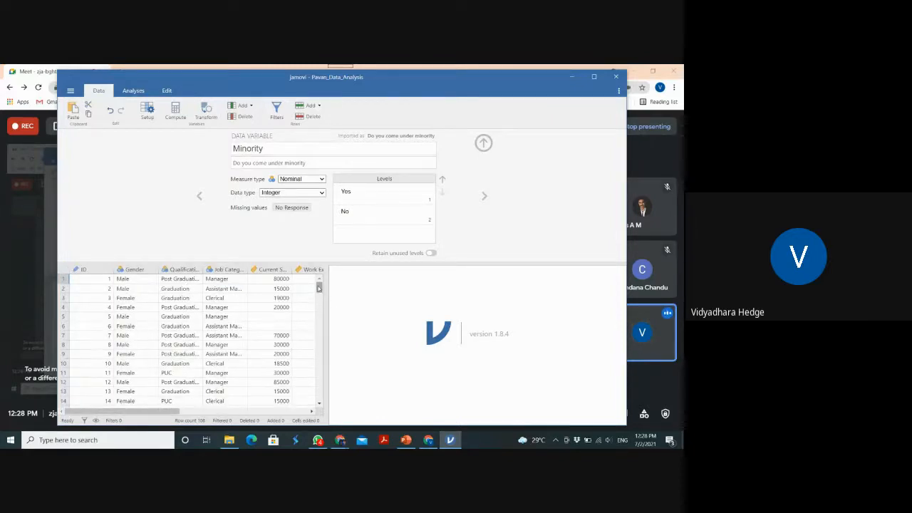
{"action": "mouse_move", "coordinate": [319, 288]}
{"action": "left_mouse_down"}
{"action": "mouse_move", "coordinate": [327, 372]}
{"action": "mouse_move", "coordinate": [335, 279]}
{"action": "left_mouse_up"}
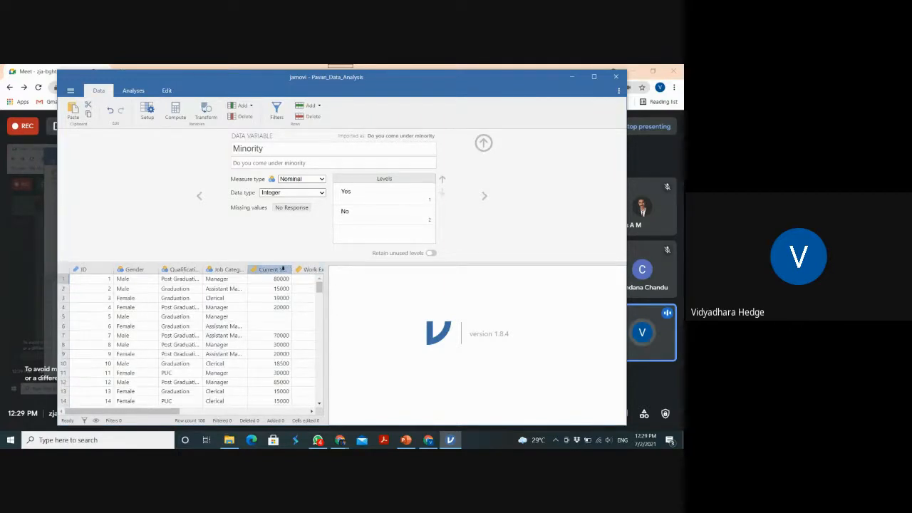
{"action": "left_click", "coordinate": [282, 269]}
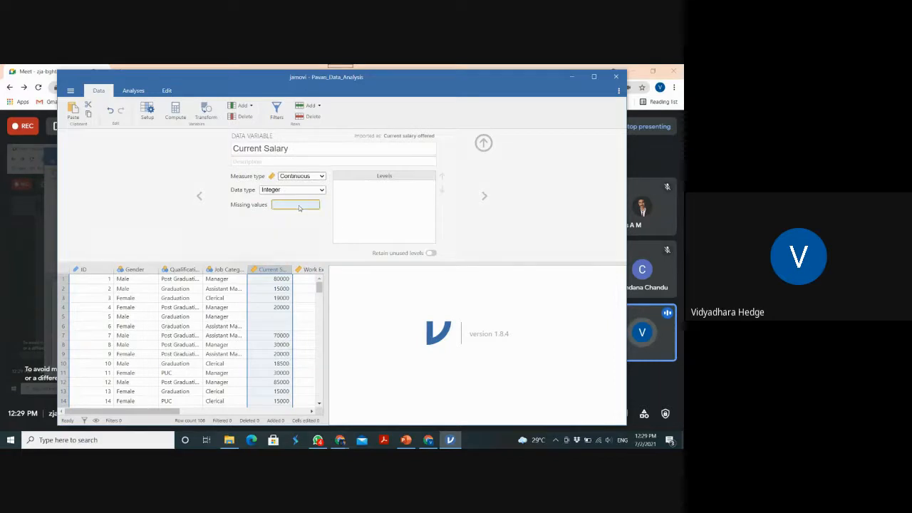
{"action": "left_click", "coordinate": [299, 207]}
{"action": "left_click", "coordinate": [292, 238]}
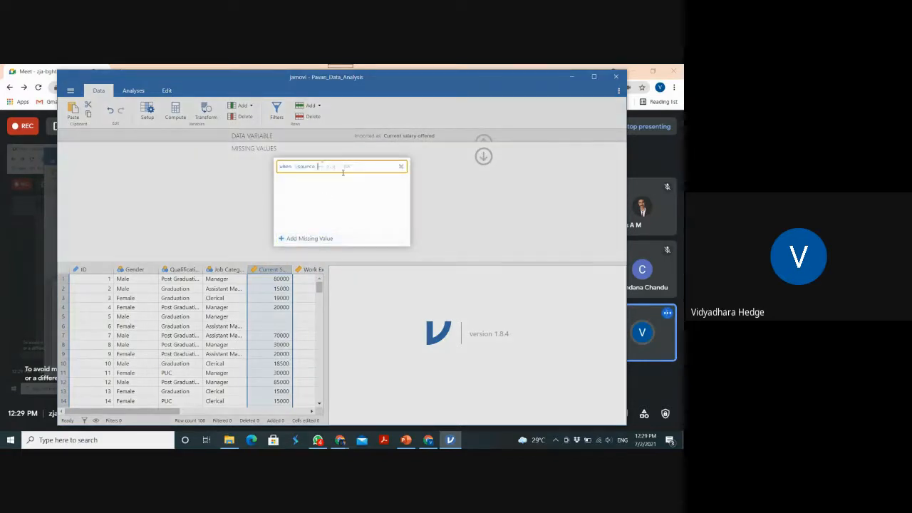
{"action": "type", "text": "== '"}
{"action": "type", "text": "NA"}
{"action": "type", "text": "\""}
{"action": "left_click", "coordinate": [500, 209]}
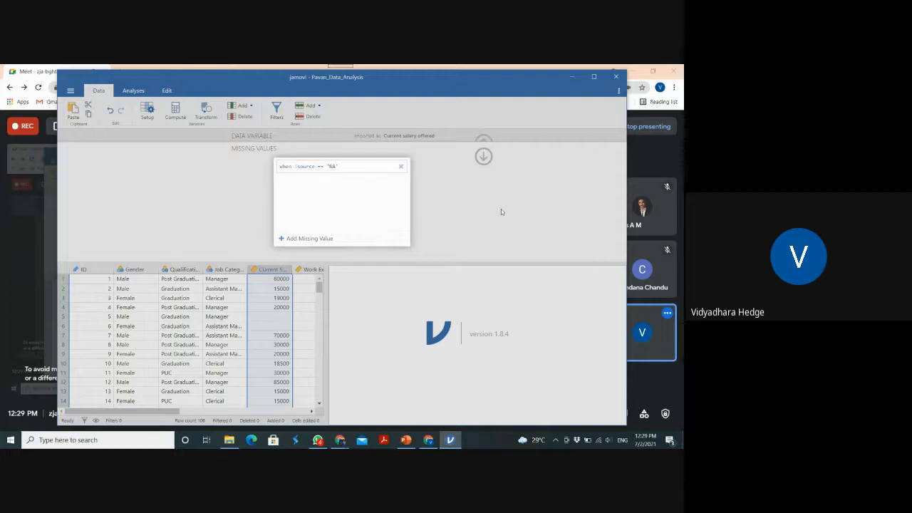
{"action": "left_click", "coordinate": [483, 156]}
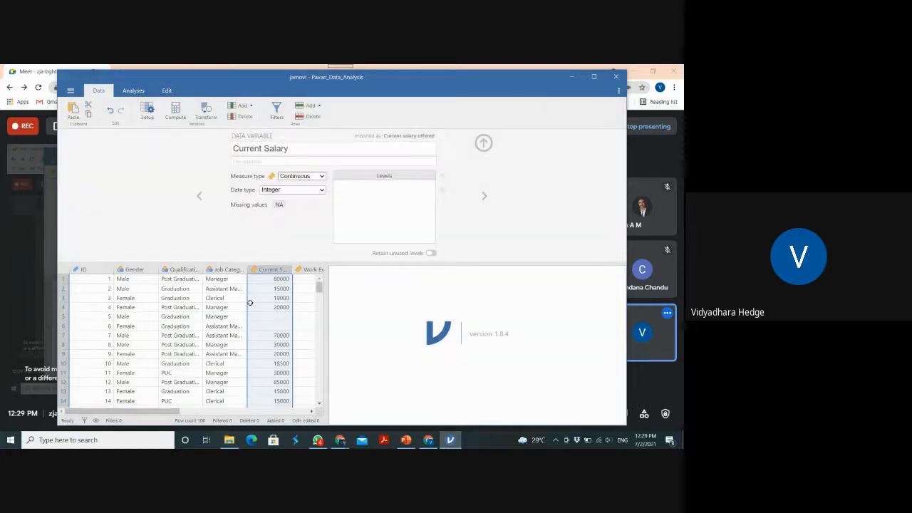
Select the row 5 Current Salary cell, close the variable setup and look over the data sheet
{"action": "left_click", "coordinate": [269, 318]}
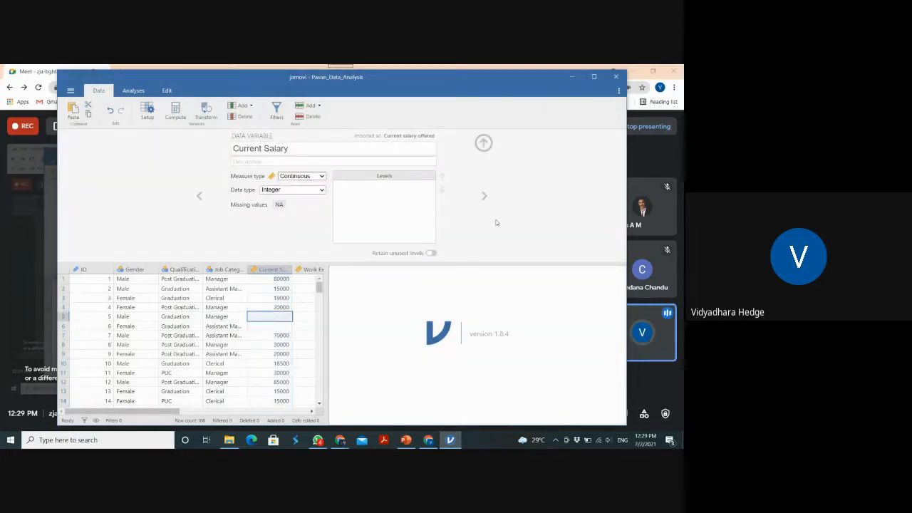
{"action": "left_click", "coordinate": [485, 145]}
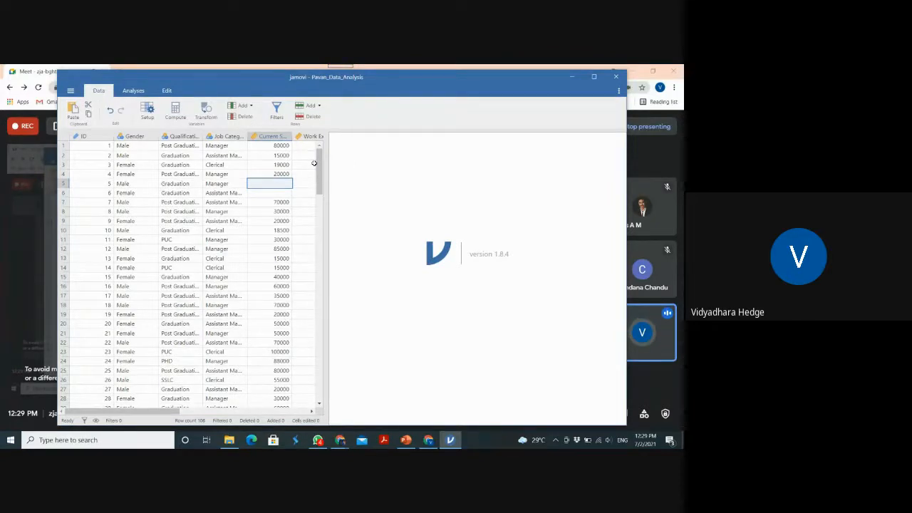
{"action": "scroll", "coordinate": [321, 207], "scroll_direction": "down", "scroll_amount": 3}
{"action": "scroll", "coordinate": [321, 207], "scroll_direction": "up", "scroll_amount": 3}
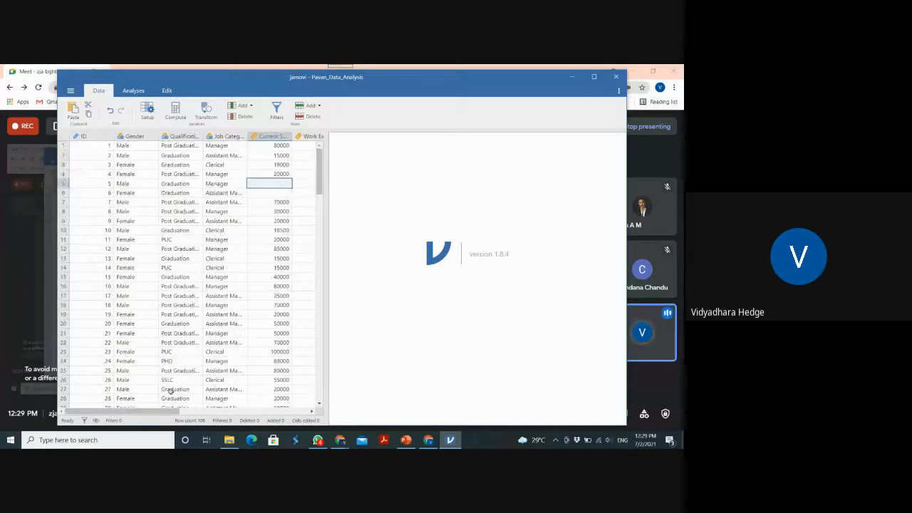
{"action": "left_click_drag", "start_coordinate": [170, 411], "coordinate": [139, 411]}
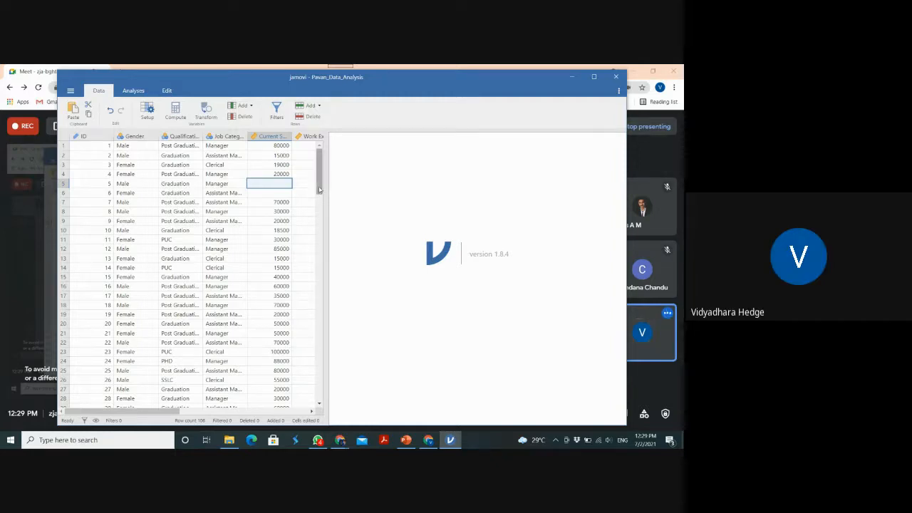
Start a Descriptives analysis from the Exploration analyses
{"action": "left_click", "coordinate": [134, 90]}
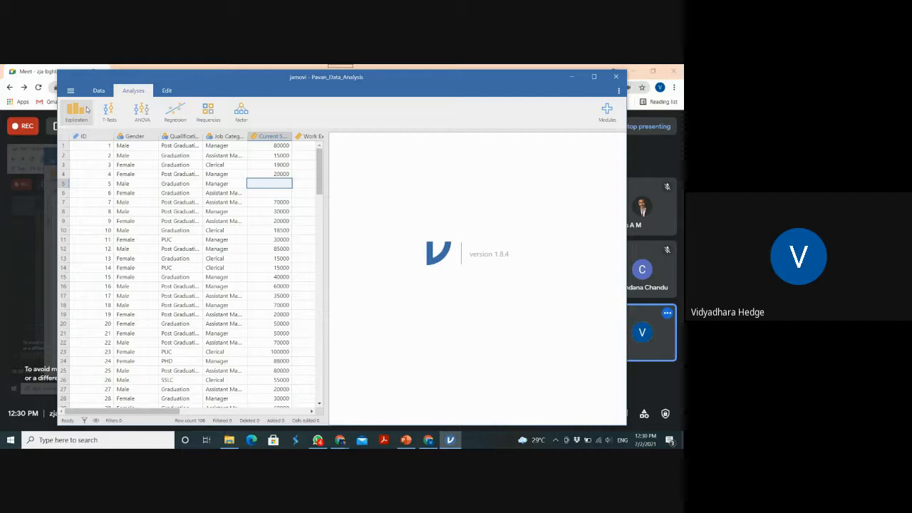
{"action": "left_click", "coordinate": [87, 109]}
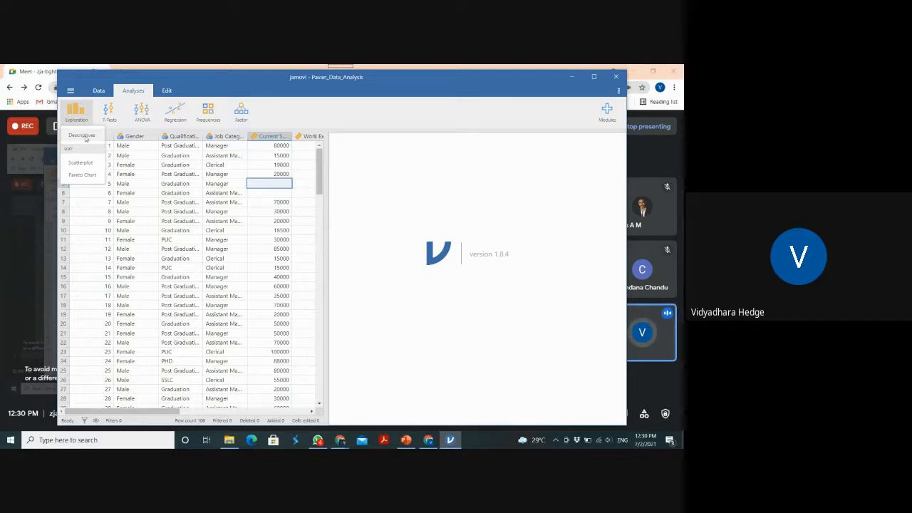
{"action": "left_click", "coordinate": [84, 136]}
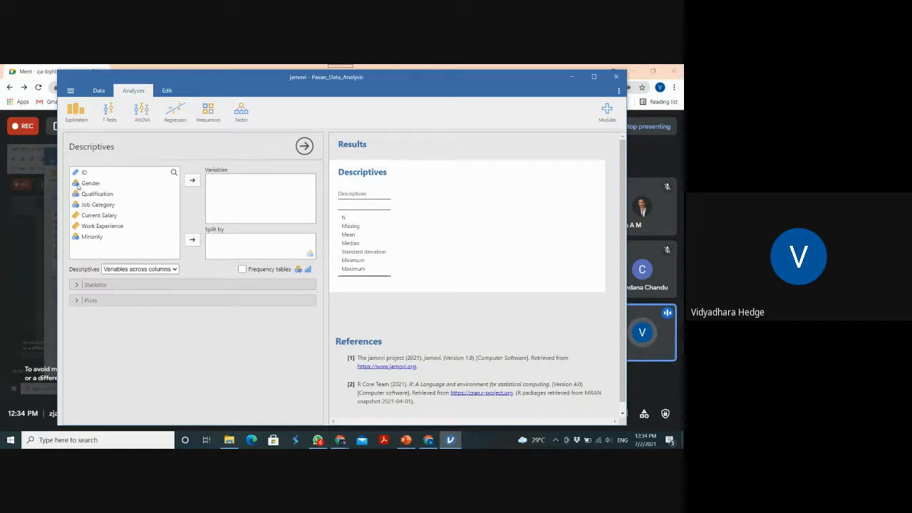
Add Gender as the variable of the Descriptives analysis and expand the statistics options
{"action": "left_click_drag", "start_coordinate": [79, 187], "coordinate": [219, 185]}
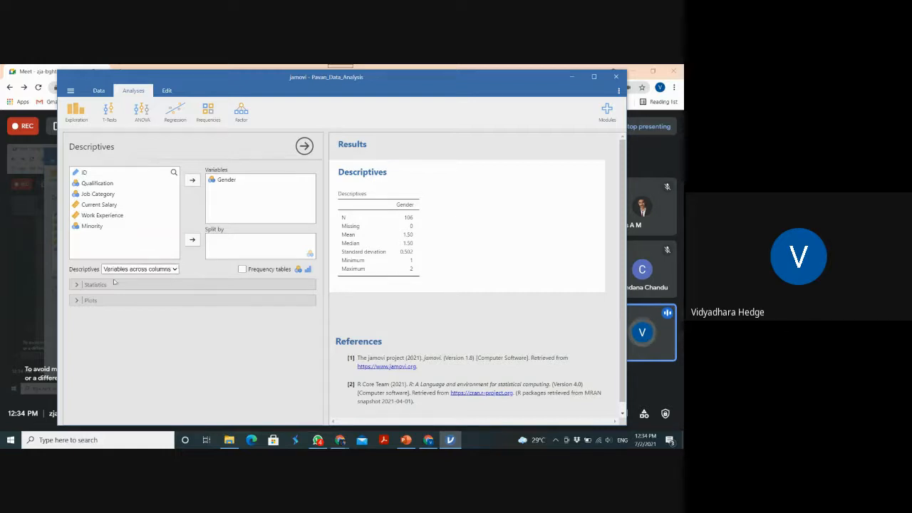
{"action": "left_click", "coordinate": [83, 284]}
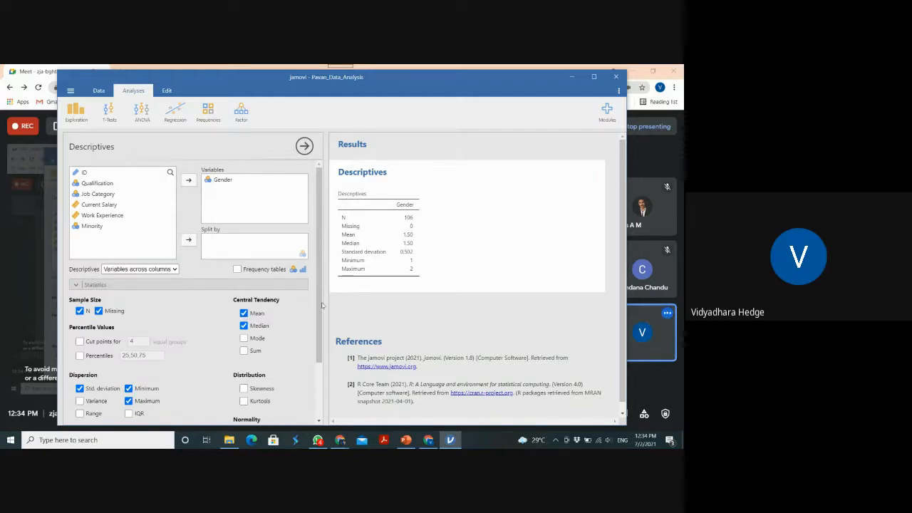
{"action": "left_click_drag", "start_coordinate": [320, 306], "coordinate": [321, 353]}
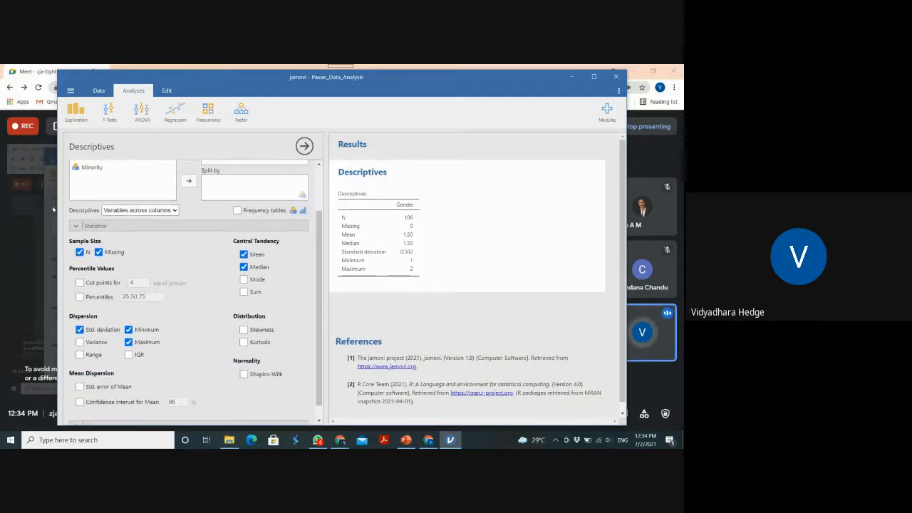
{"action": "left_click", "coordinate": [76, 227]}
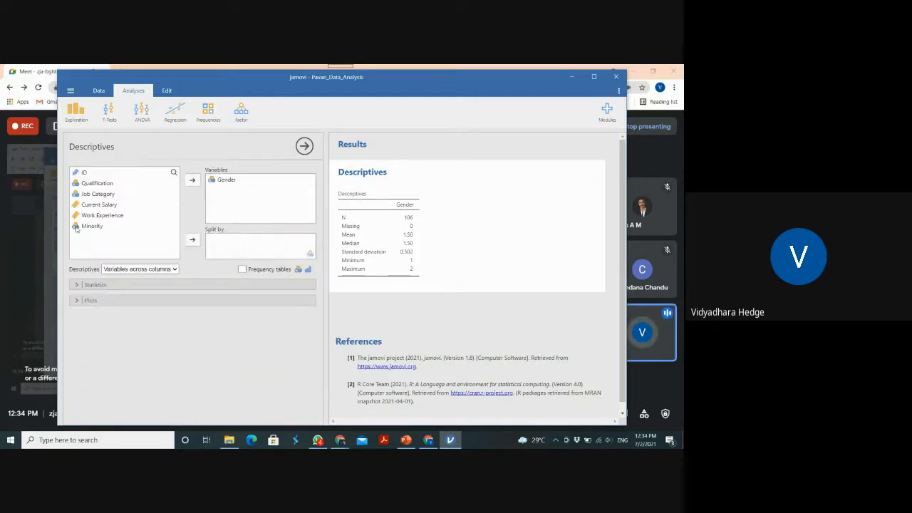
{"action": "left_click", "coordinate": [77, 285]}
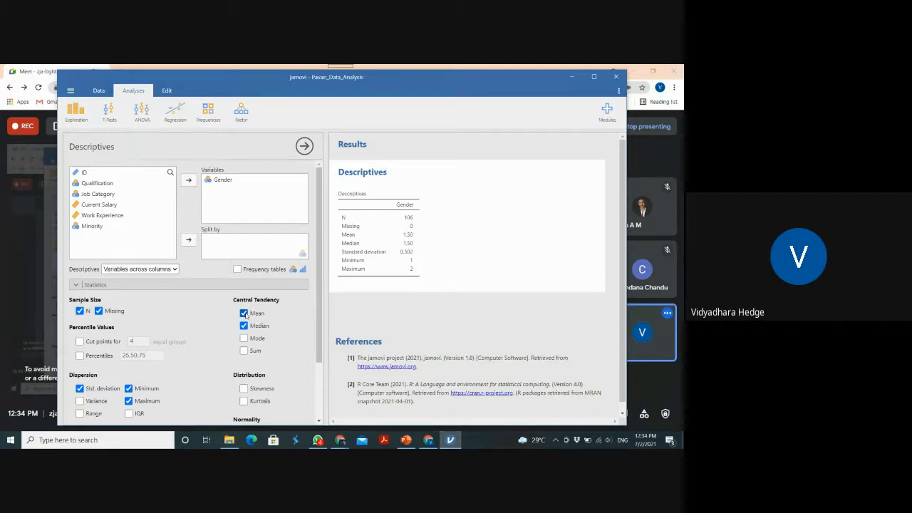
Exclude mean, median, minimum, maximum and standard deviation from the Gender descriptives, and turn on frequency tables
{"action": "left_click_drag", "start_coordinate": [319, 308], "coordinate": [319, 345]}
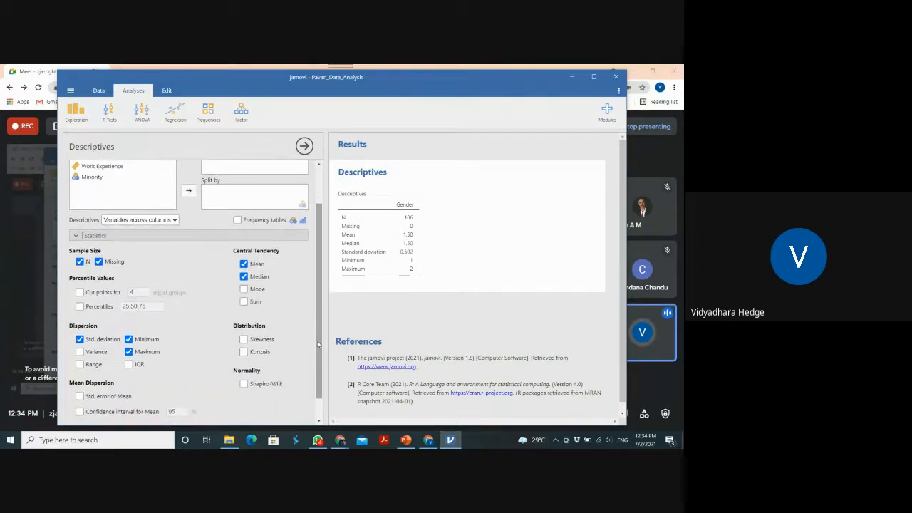
{"action": "left_click", "coordinate": [244, 264]}
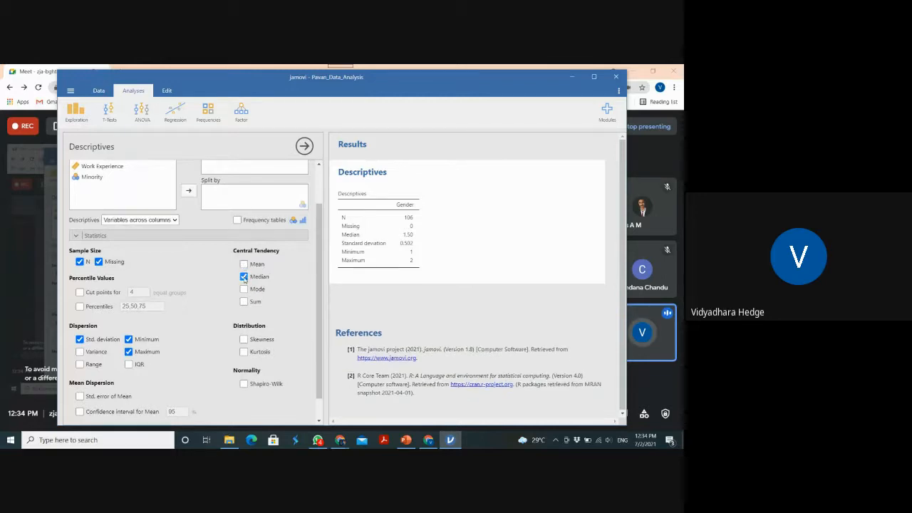
{"action": "left_click", "coordinate": [243, 276]}
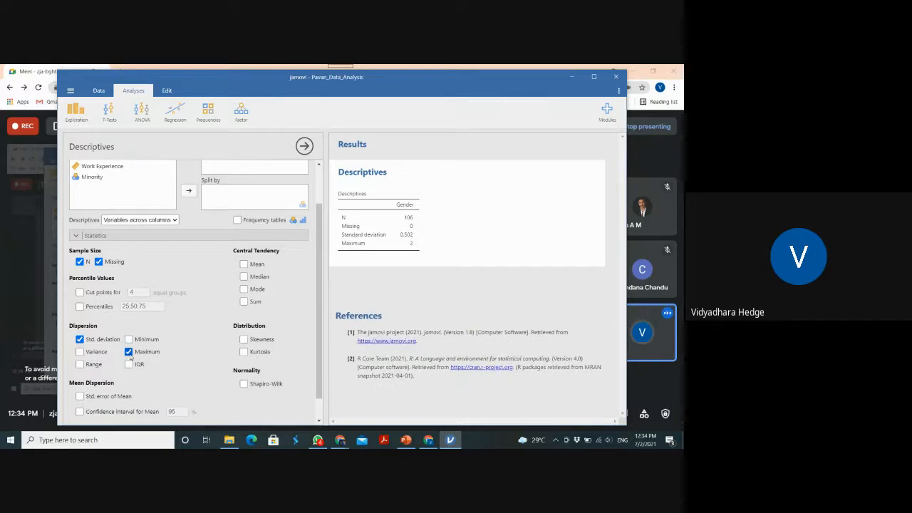
{"action": "left_click", "coordinate": [129, 351]}
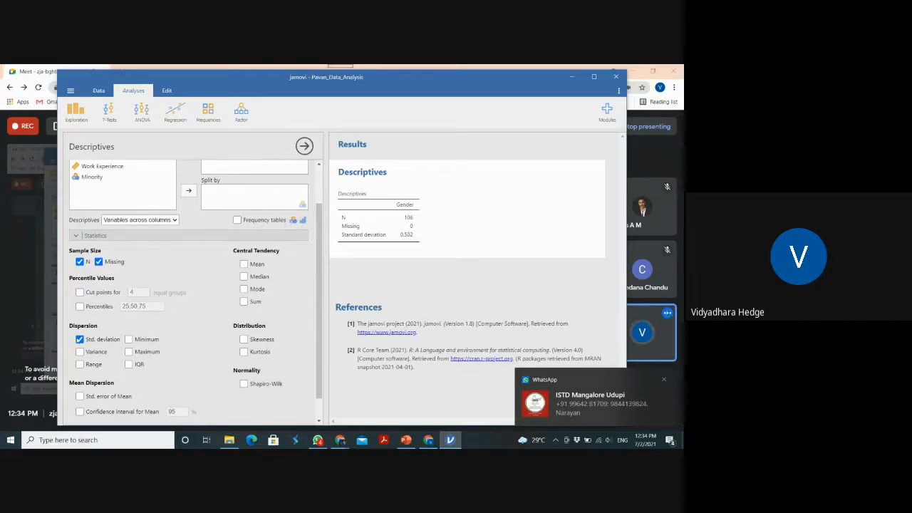
{"action": "left_click", "coordinate": [80, 339]}
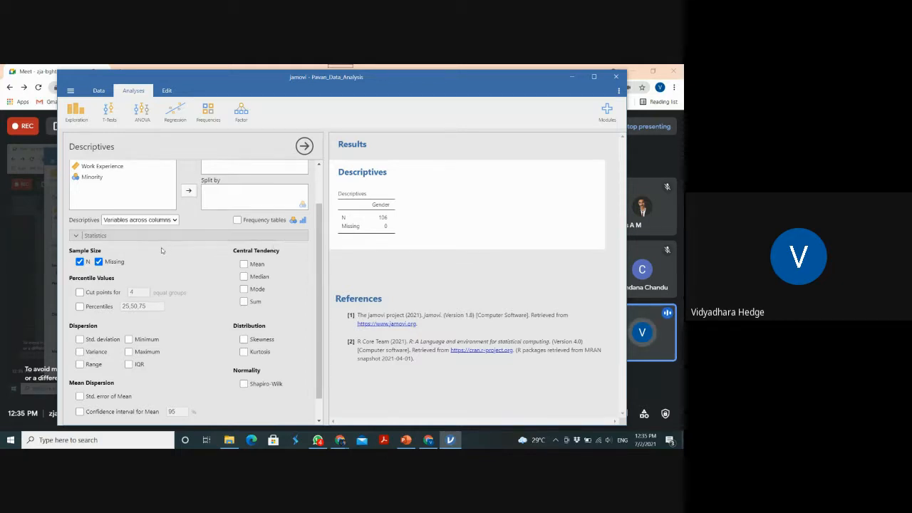
{"action": "left_click", "coordinate": [237, 220]}
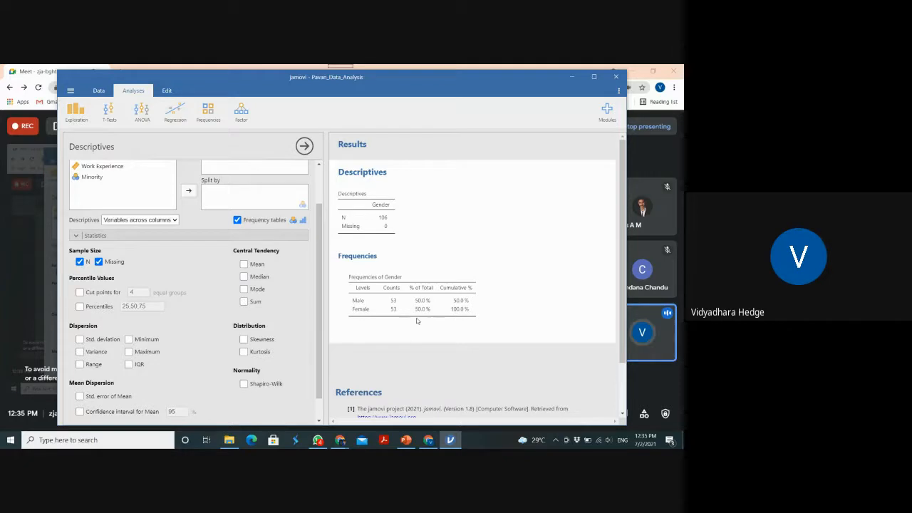
Try the Descriptives table layout with variables across rows, and return it to variables across columns
{"action": "left_click", "coordinate": [172, 221]}
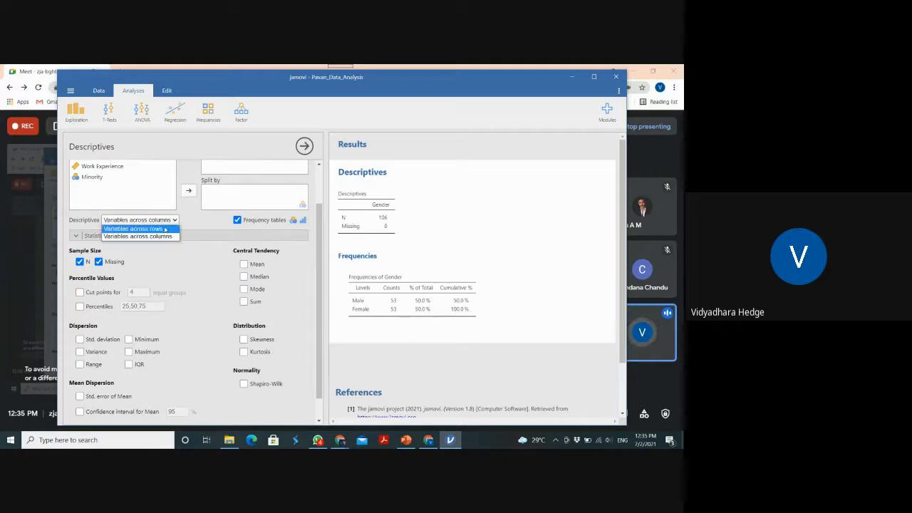
{"action": "left_click", "coordinate": [165, 229]}
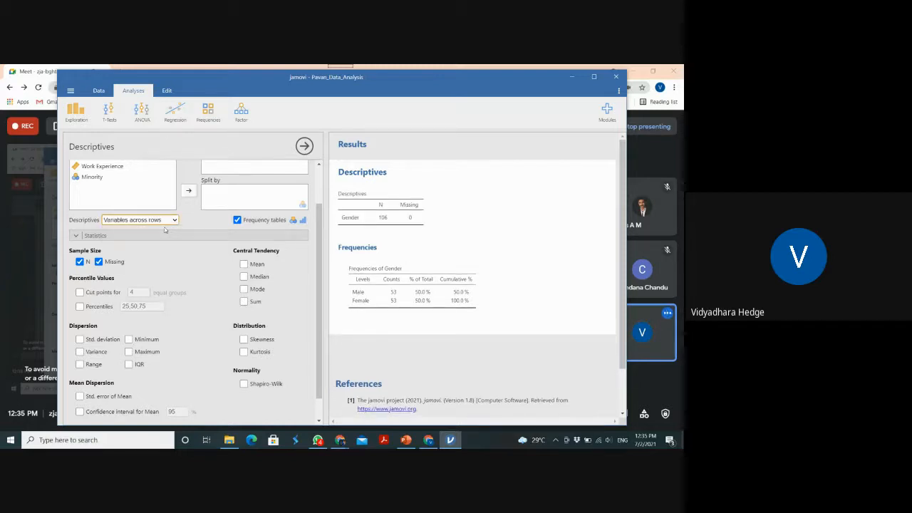
{"action": "left_click", "coordinate": [177, 221]}
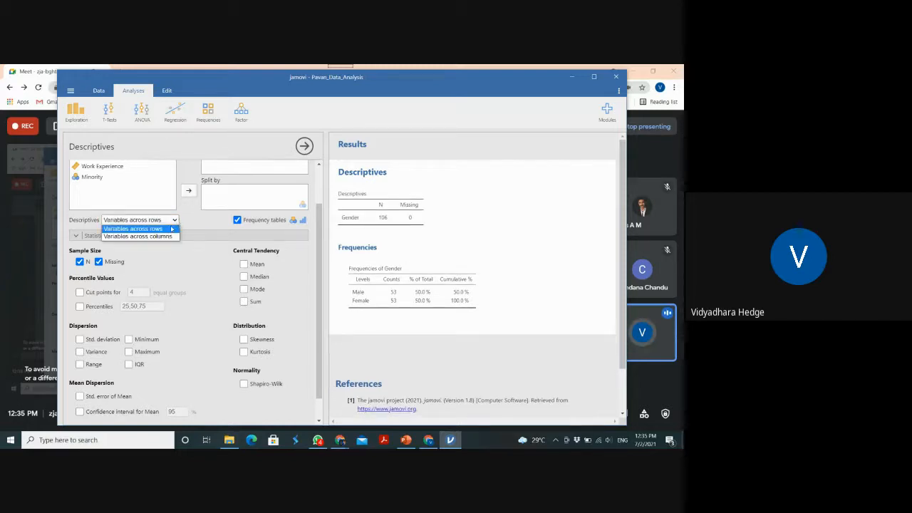
{"action": "left_click", "coordinate": [166, 230]}
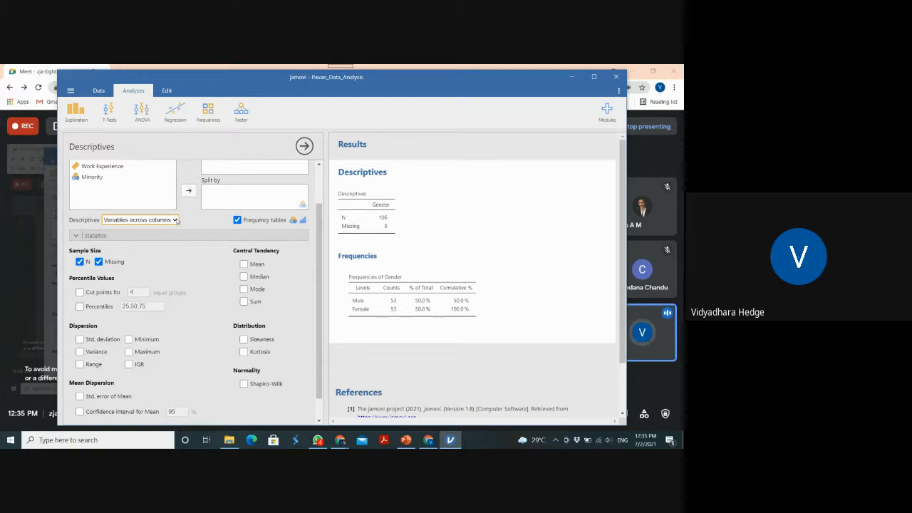
{"action": "left_click", "coordinate": [176, 221]}
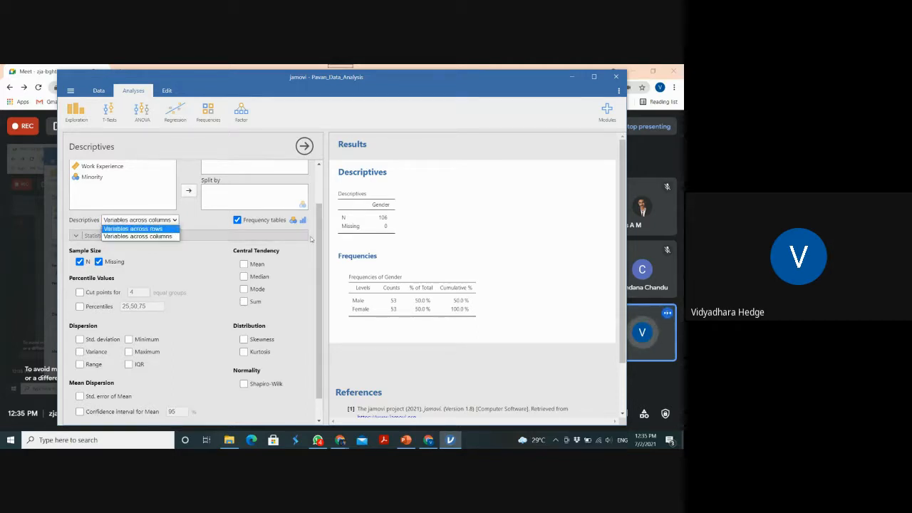
Expand the plot options of the Descriptives analysis and add a bar plot for Gender
{"action": "scroll", "coordinate": [294, 328], "scroll_direction": "down", "scroll_amount": 2}
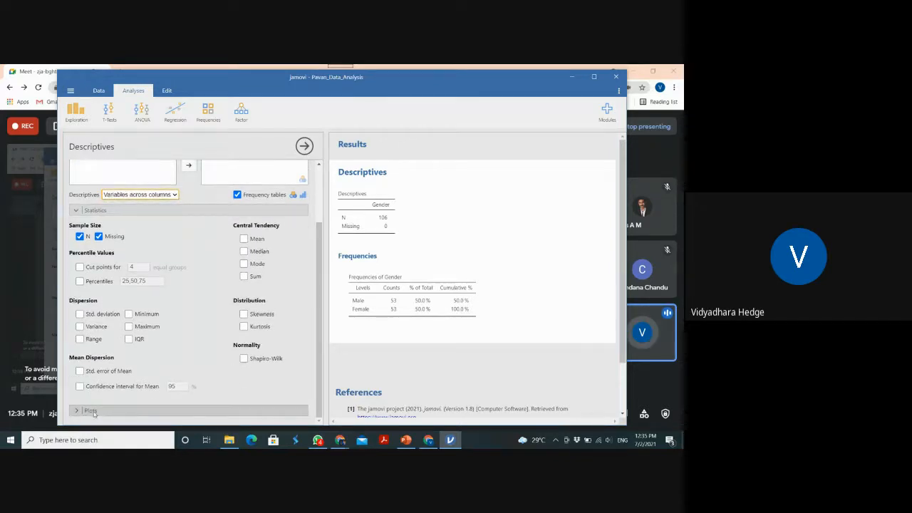
{"action": "left_click", "coordinate": [91, 411]}
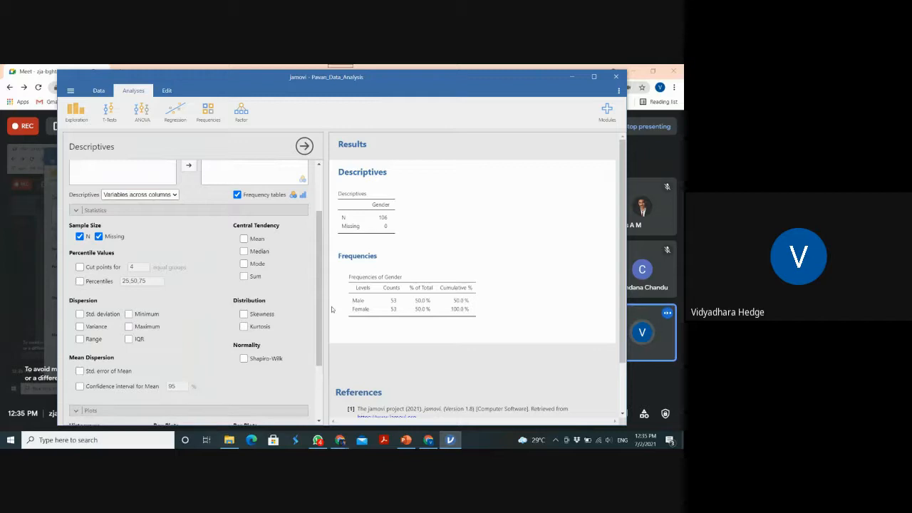
{"action": "left_click_drag", "start_coordinate": [319, 304], "coordinate": [320, 383]}
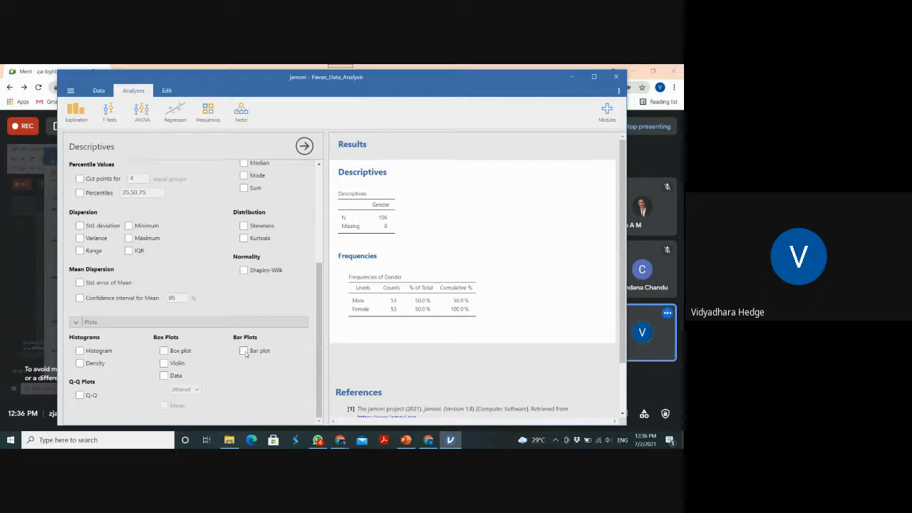
{"action": "left_click", "coordinate": [244, 351]}
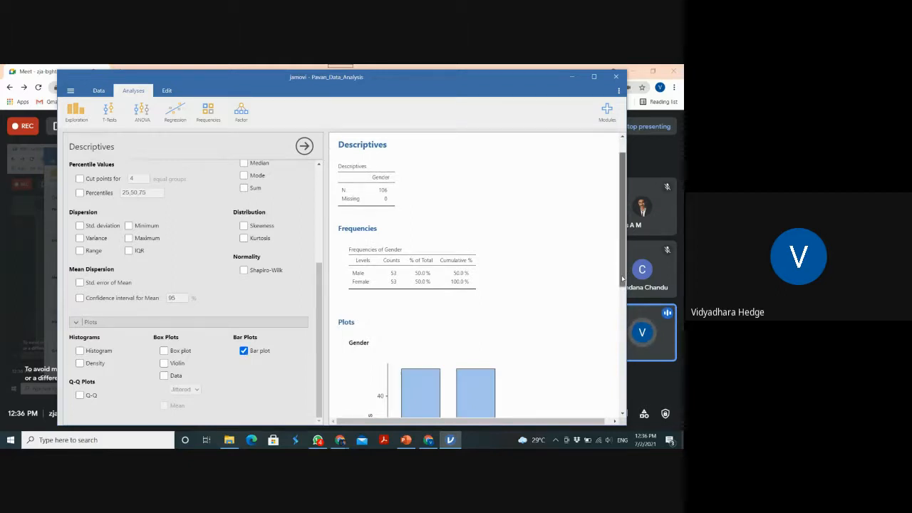
Examine the Gender frequency table, its copy and export options, and the Gender bar plot in the results
{"action": "mouse_move", "coordinate": [622, 280]}
{"action": "left_mouse_down"}
{"action": "mouse_move", "coordinate": [614, 337]}
{"action": "mouse_move", "coordinate": [620, 275]}
{"action": "left_mouse_up"}
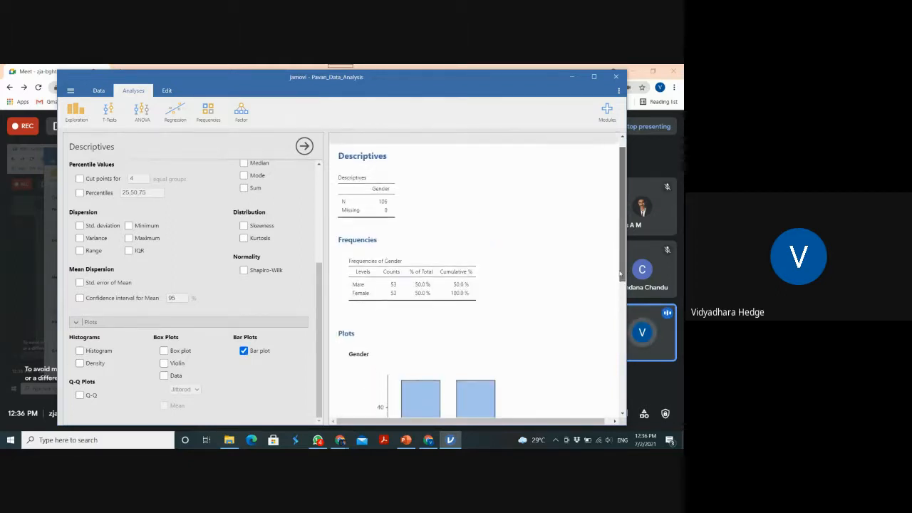
{"action": "right_click", "coordinate": [439, 278]}
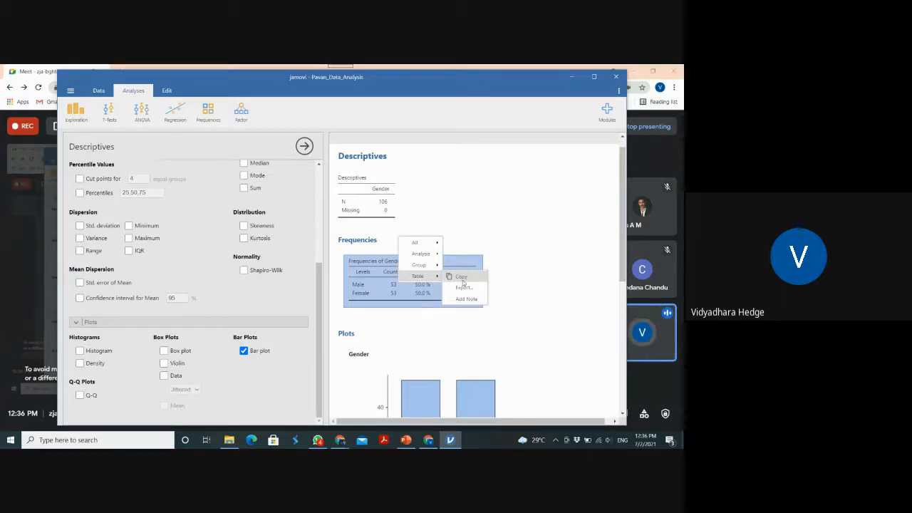
{"action": "left_click", "coordinate": [536, 308]}
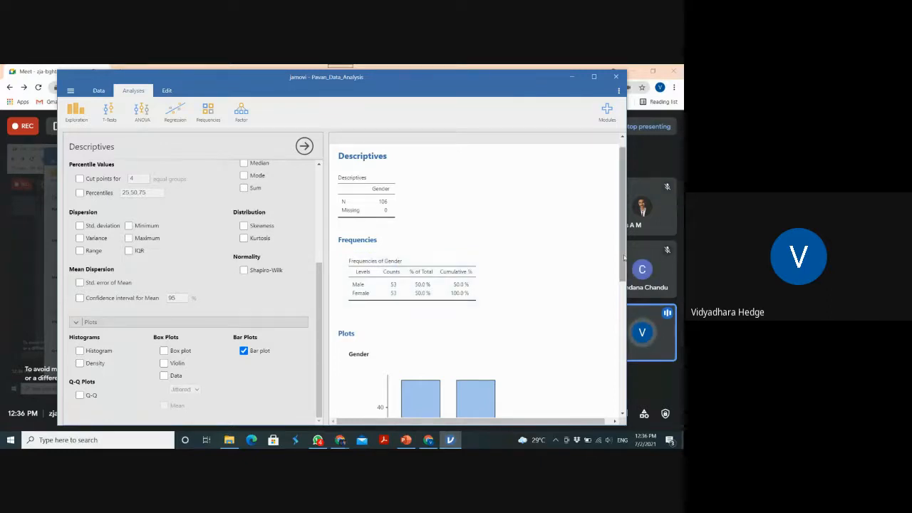
{"action": "left_click_drag", "start_coordinate": [623, 258], "coordinate": [608, 345]}
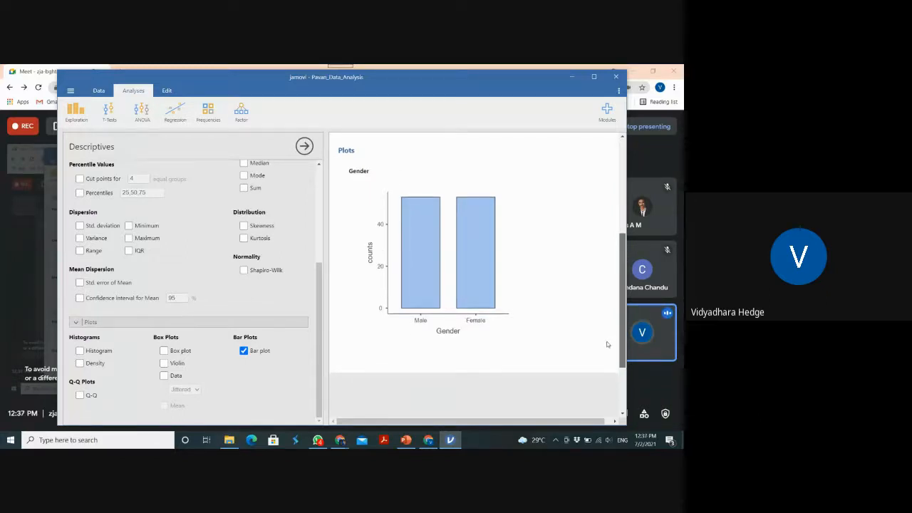
{"action": "scroll", "coordinate": [602, 340], "scroll_direction": "up", "scroll_amount": 2}
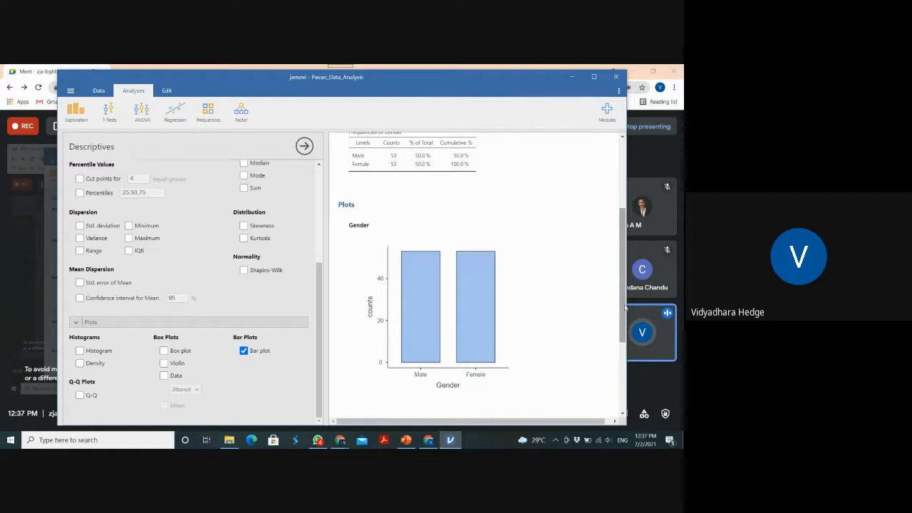
{"action": "left_click_drag", "start_coordinate": [623, 298], "coordinate": [611, 196]}
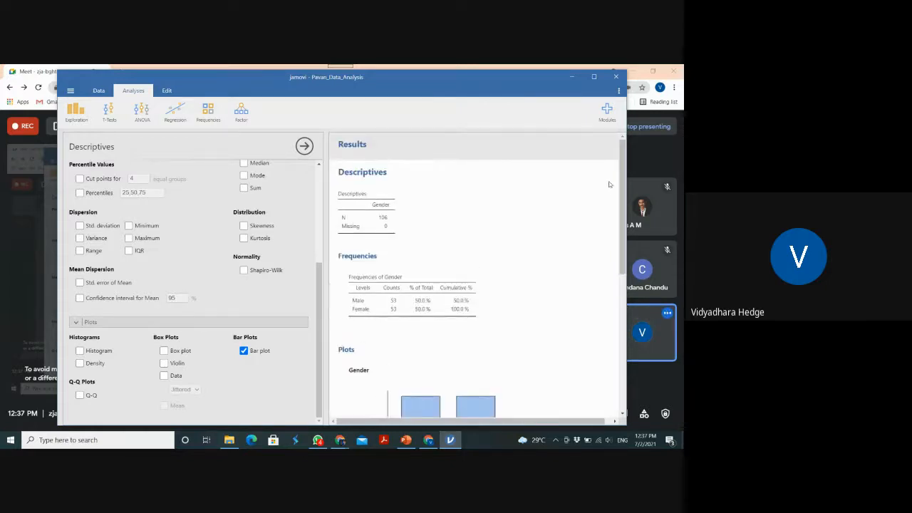
Add Qualification and Job Category to the analysis variables and look through the resulting frequency tables and bar plots
{"action": "left_click_drag", "start_coordinate": [322, 285], "coordinate": [325, 189]}
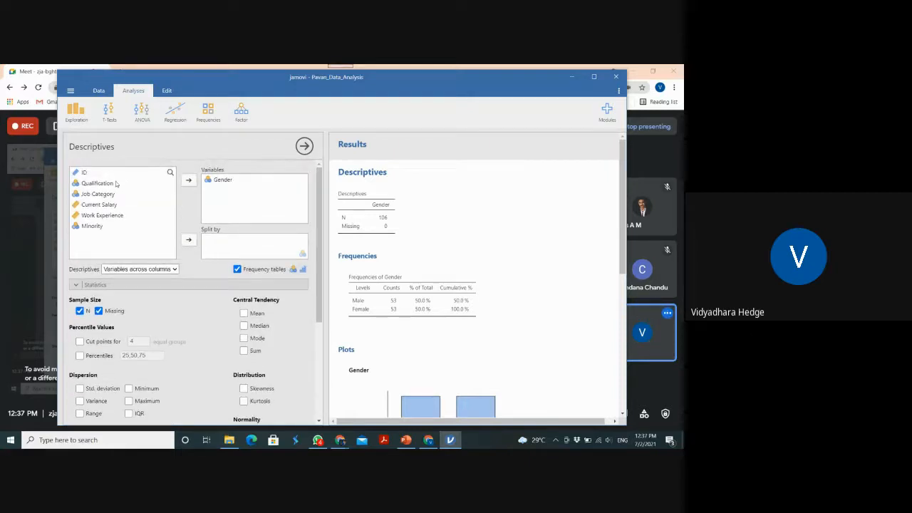
{"action": "left_click_drag", "start_coordinate": [108, 185], "coordinate": [229, 192]}
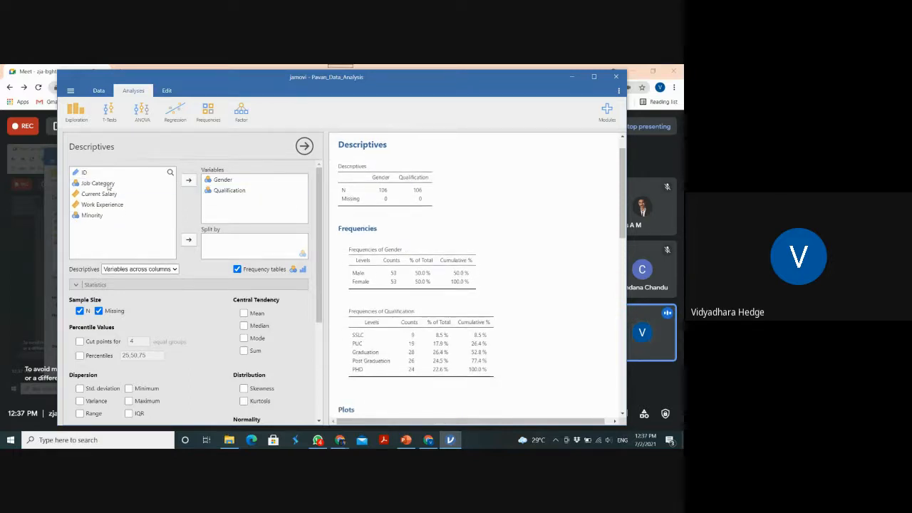
{"action": "left_click_drag", "start_coordinate": [110, 185], "coordinate": [243, 204]}
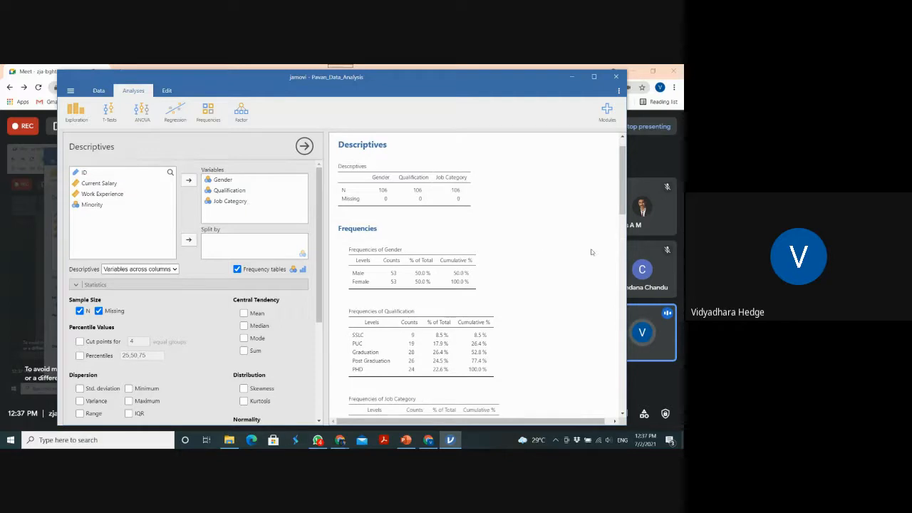
{"action": "left_click_drag", "start_coordinate": [623, 203], "coordinate": [609, 396]}
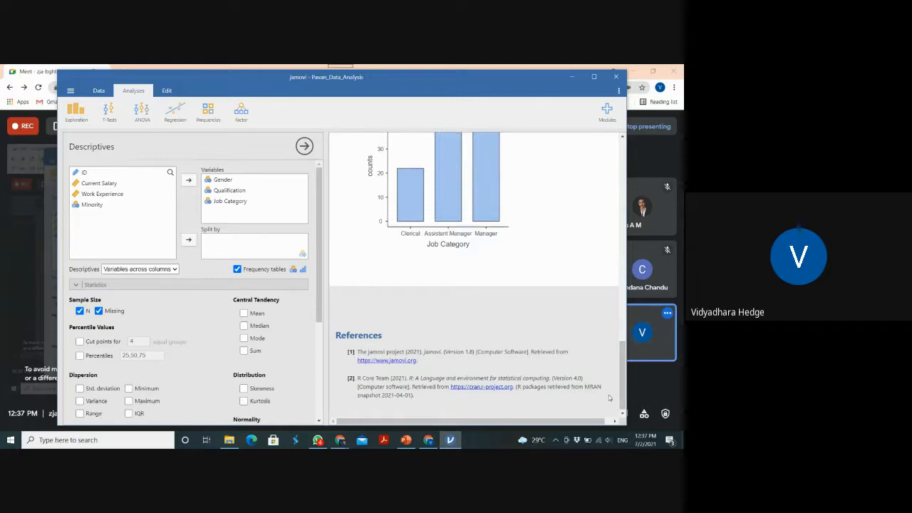
{"action": "left_click_drag", "start_coordinate": [623, 385], "coordinate": [620, 161]}
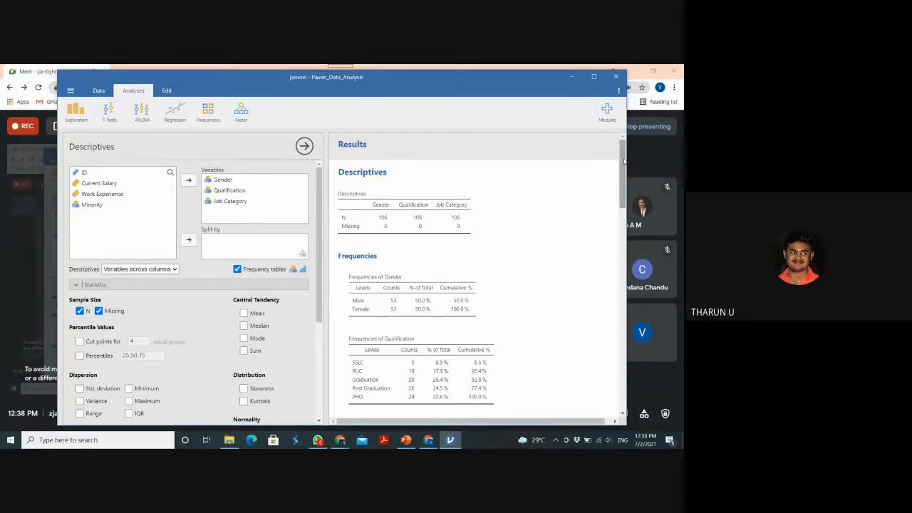
{"action": "left_click_drag", "start_coordinate": [624, 161], "coordinate": [627, 348]}
{"action": "left_click_drag", "start_coordinate": [624, 350], "coordinate": [608, 148]}
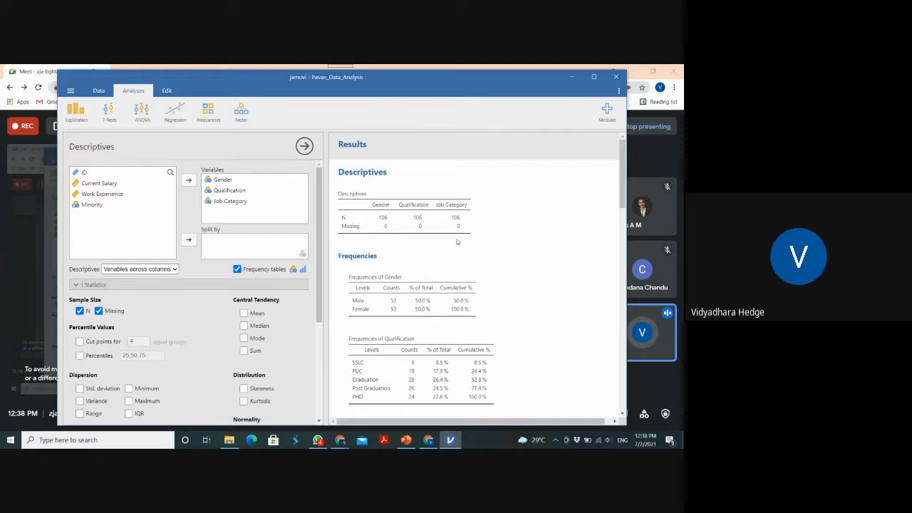
Export the Gender frequency table as a PDF document named Frequency_Table in the BSA folder
{"action": "right_click", "coordinate": [449, 294]}
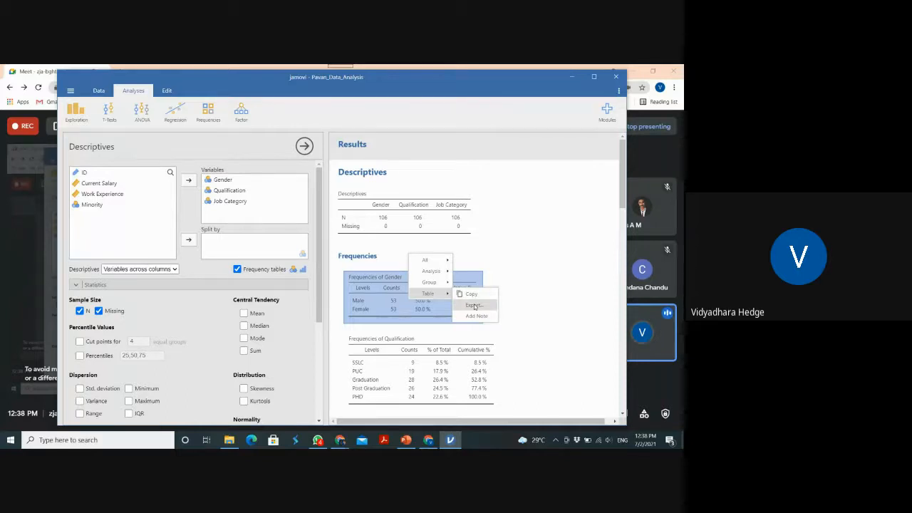
{"action": "left_click", "coordinate": [473, 305]}
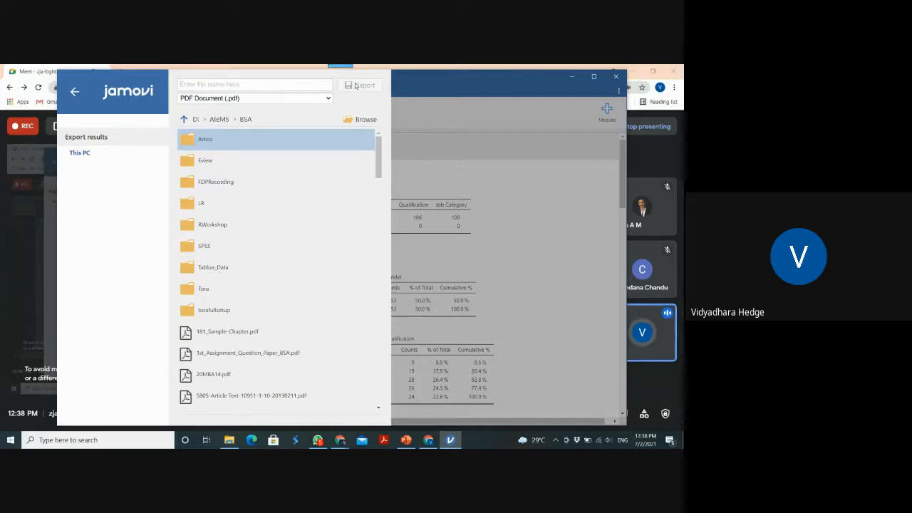
{"action": "left_click", "coordinate": [363, 119]}
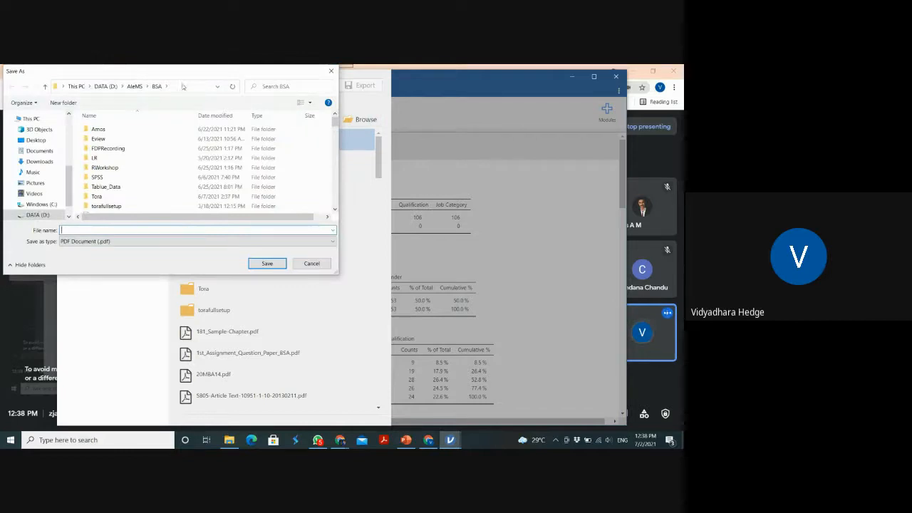
{"action": "left_click", "coordinate": [140, 230]}
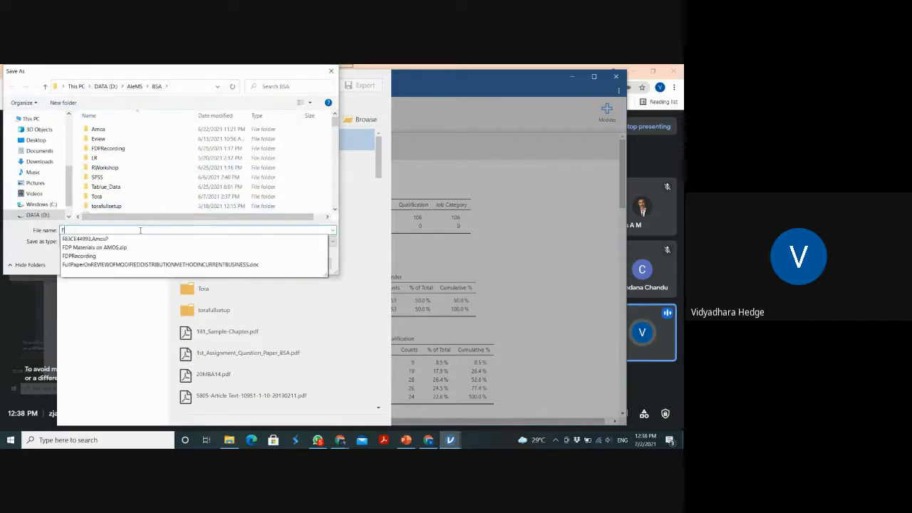
{"action": "type", "text": "Fi"}
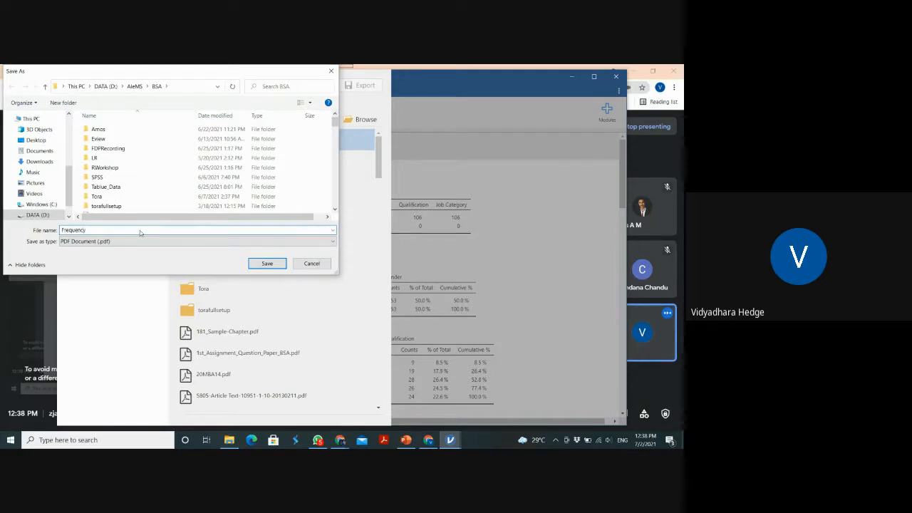
{"action": "type", "text": "equency Table"}
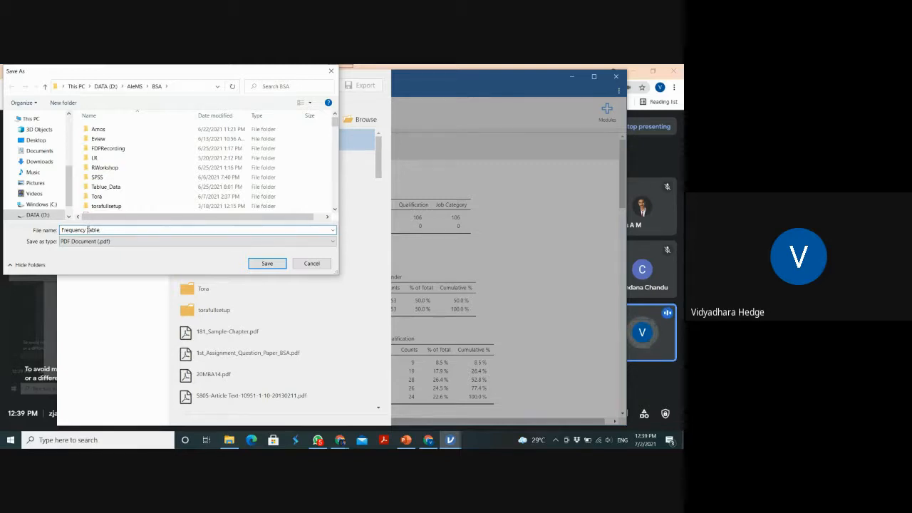
{"action": "left_click", "coordinate": [88, 229]}
{"action": "key", "text": "BackSpace"}
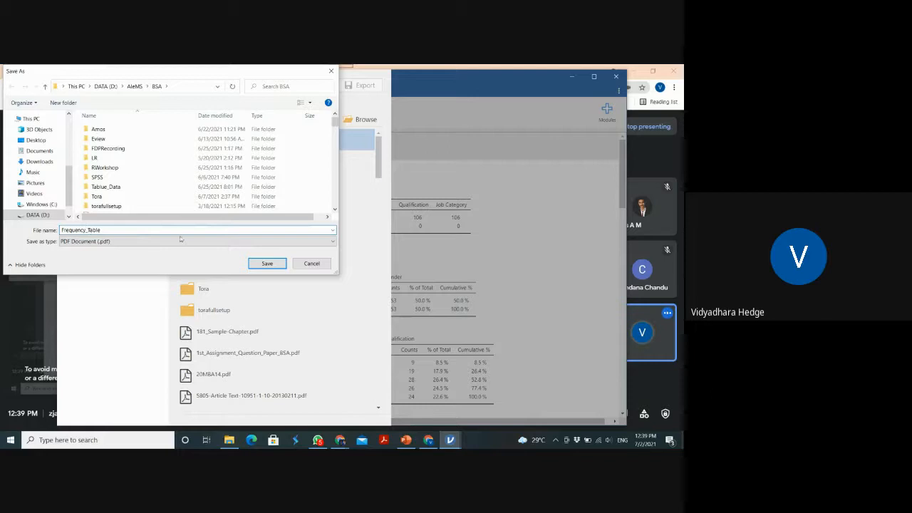
{"action": "left_click", "coordinate": [268, 264]}
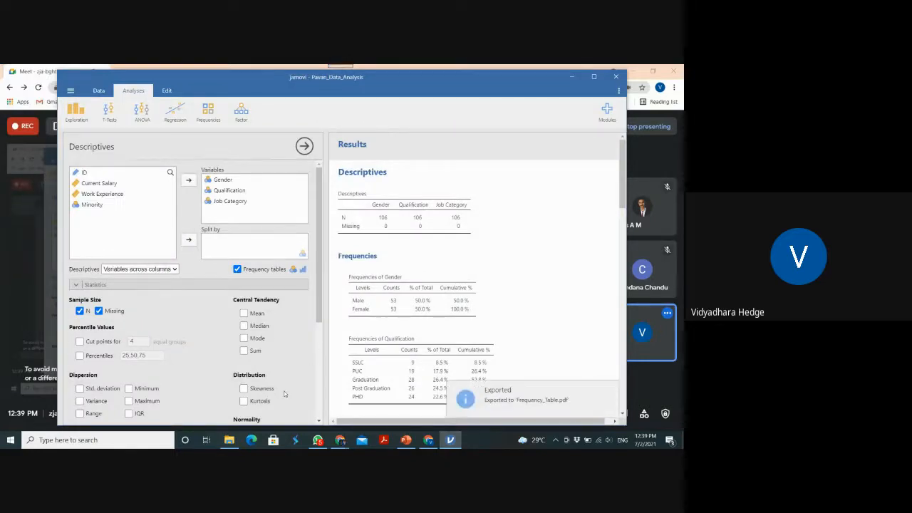
Switch to File Explorer, open the exported Frequency_Table PDF from the BSA folder to check its contents, and close it
{"action": "left_click", "coordinate": [229, 439]}
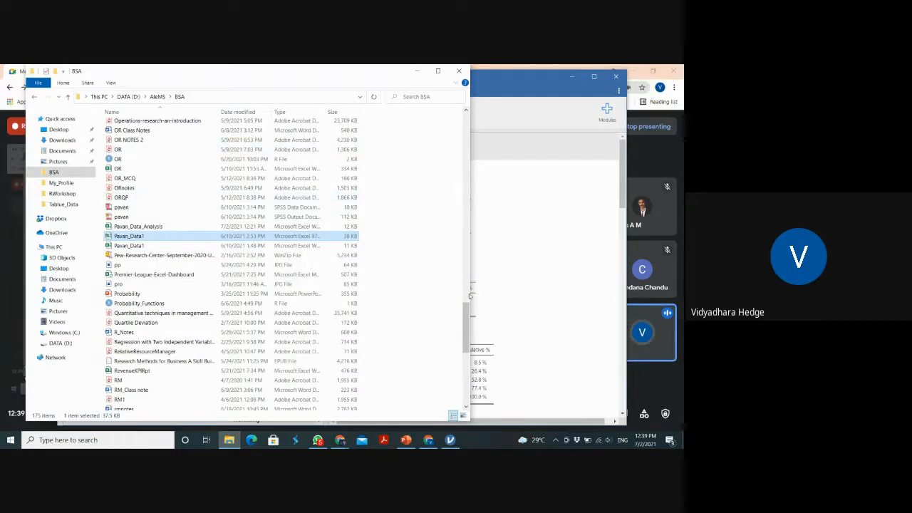
{"action": "left_click_drag", "start_coordinate": [466, 315], "coordinate": [450, 181]}
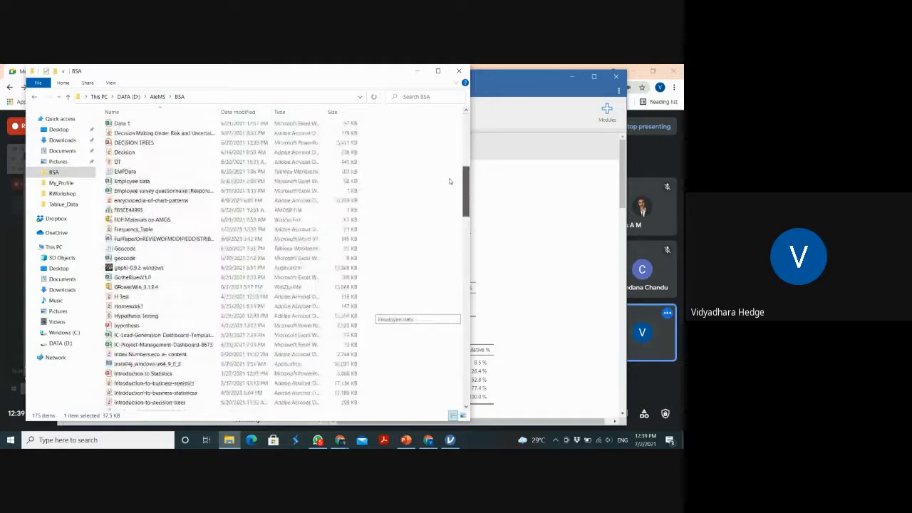
{"action": "left_click", "coordinate": [216, 231]}
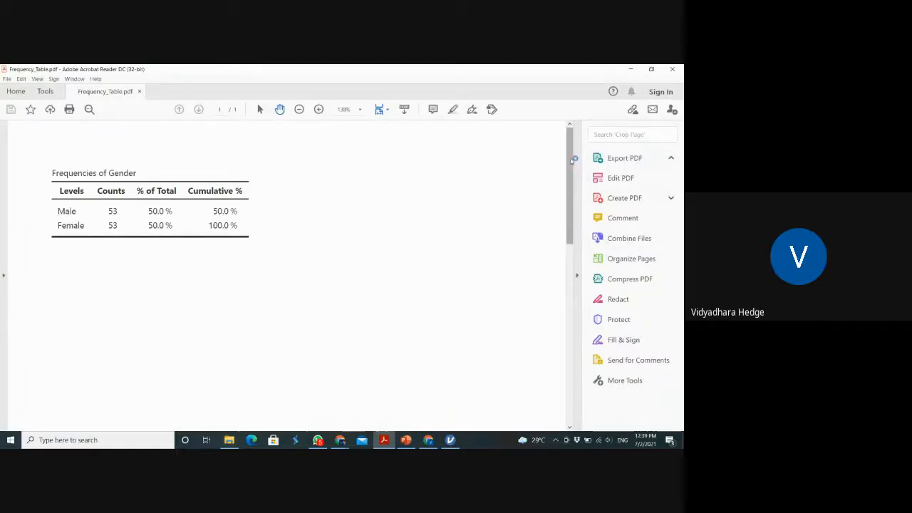
{"action": "mouse_move", "coordinate": [570, 161]}
{"action": "left_mouse_down"}
{"action": "mouse_move", "coordinate": [572, 305]}
{"action": "mouse_move", "coordinate": [569, 142]}
{"action": "left_mouse_up"}
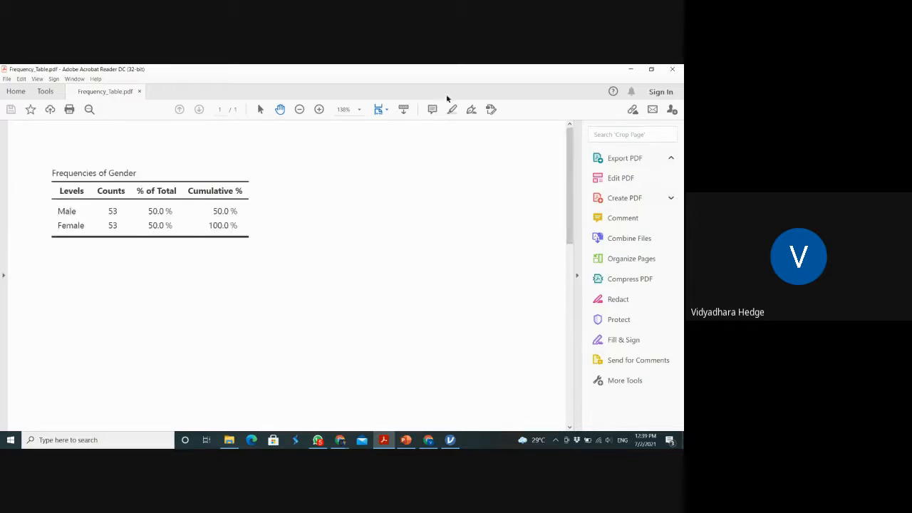
{"action": "left_click", "coordinate": [670, 70]}
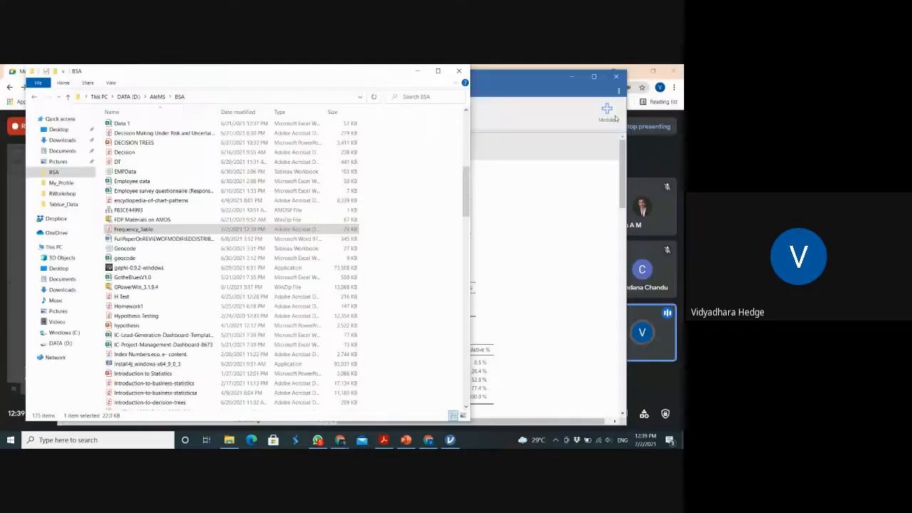
Switch back to jamovi and export the whole Frequencies group as a PDF document named Pavan_Data_Analysis in the BSA folder
{"action": "key", "text": "alt+Tab"}
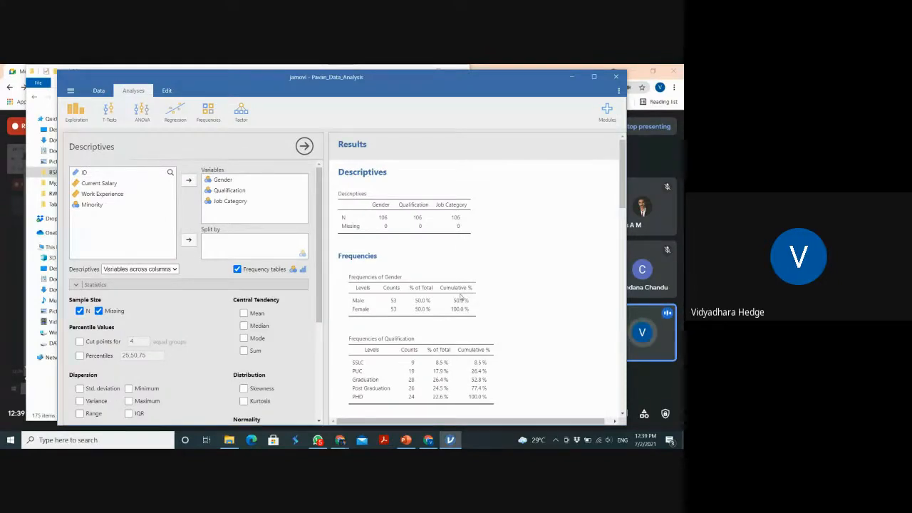
{"action": "right_click", "coordinate": [460, 296]}
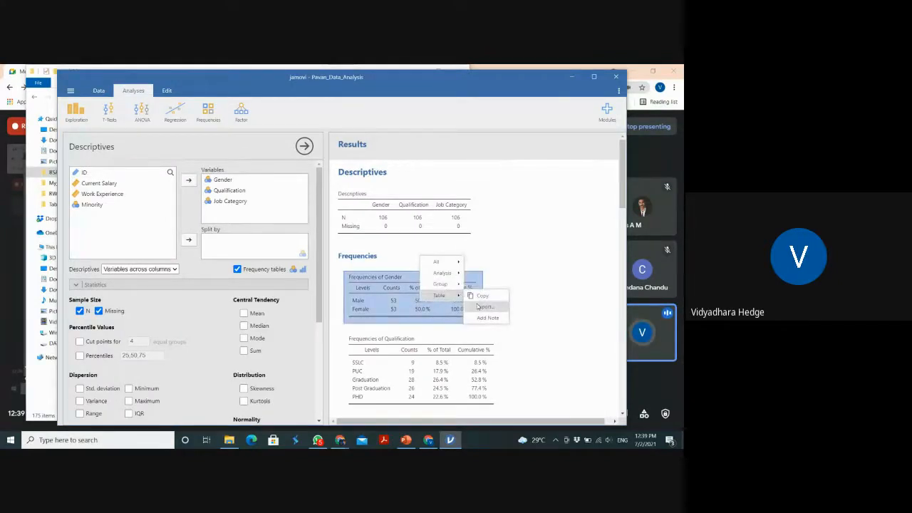
{"action": "mouse_move", "coordinate": [451, 286]}
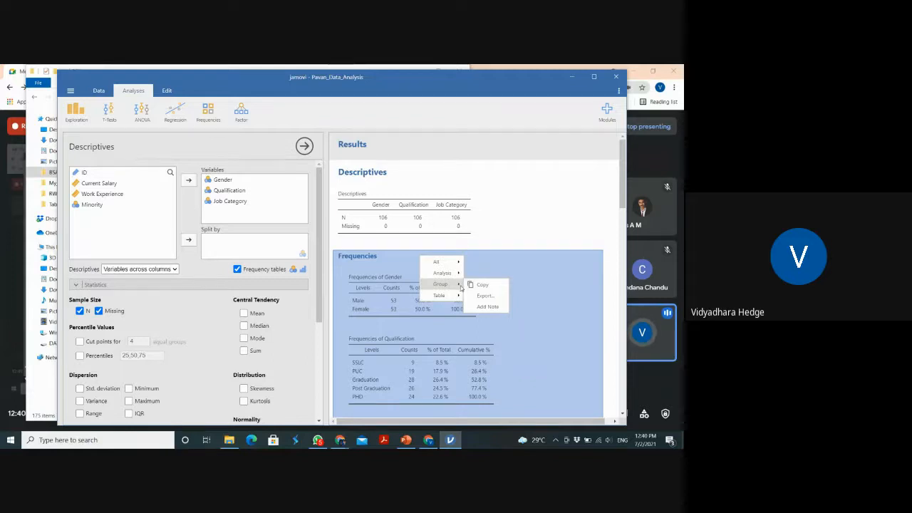
{"action": "left_click", "coordinate": [623, 203]}
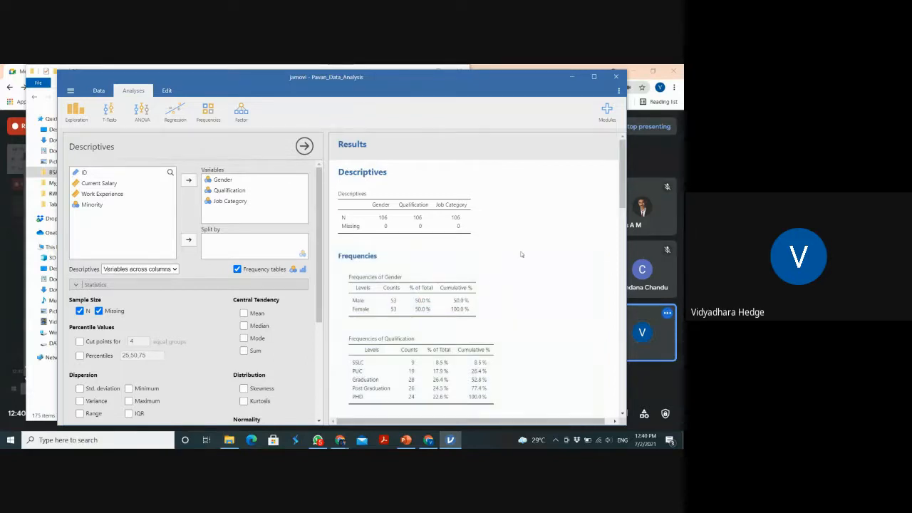
{"action": "left_click_drag", "start_coordinate": [622, 201], "coordinate": [587, 199]}
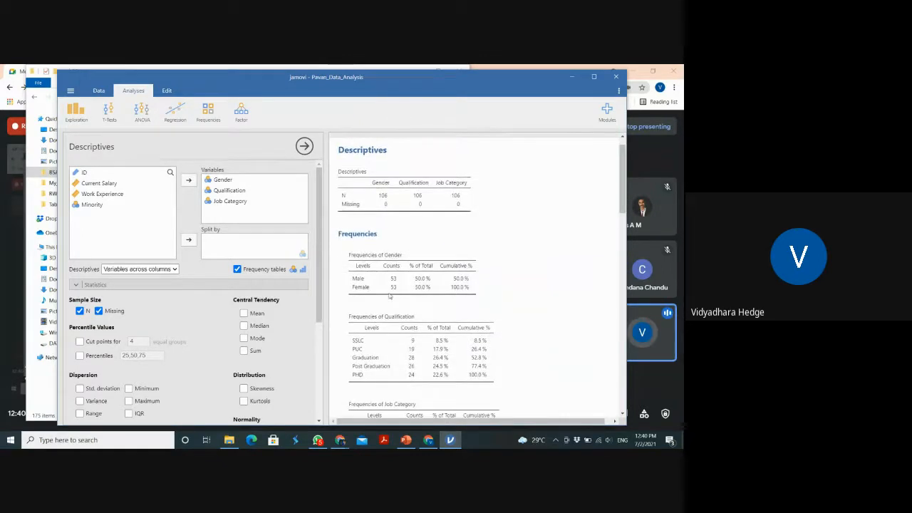
{"action": "right_click", "coordinate": [394, 266]}
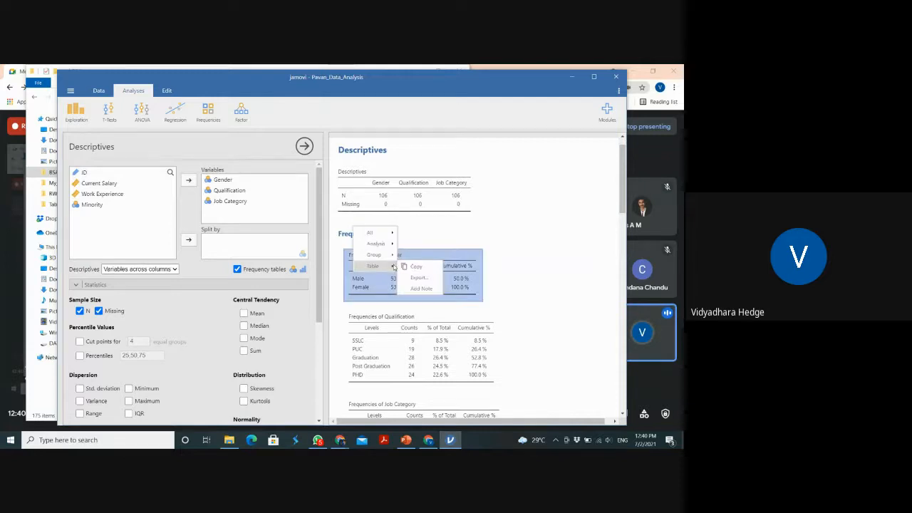
{"action": "mouse_move", "coordinate": [391, 256]}
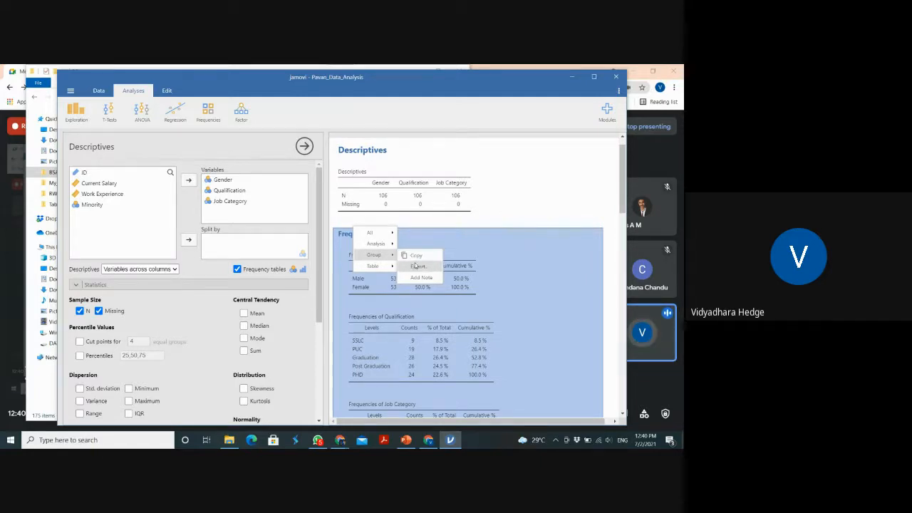
{"action": "left_click", "coordinate": [418, 265]}
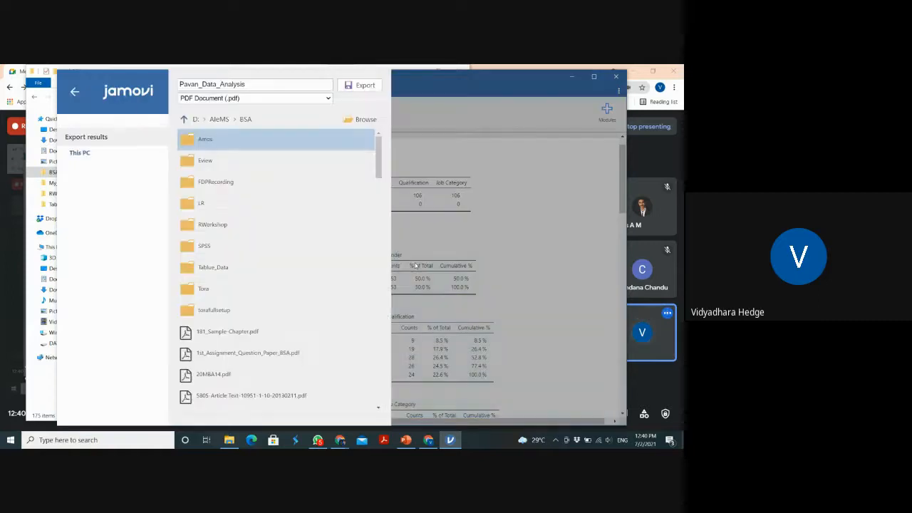
{"action": "left_click", "coordinate": [360, 86]}
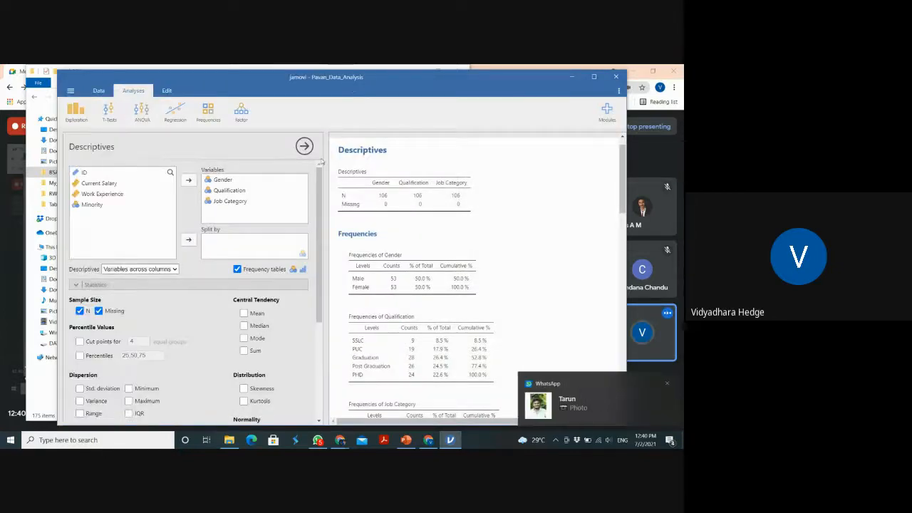
Switch to WhatsApp, view the newest photo in the chat with the latest unread messages, and close the photo
{"action": "left_click", "coordinate": [318, 440]}
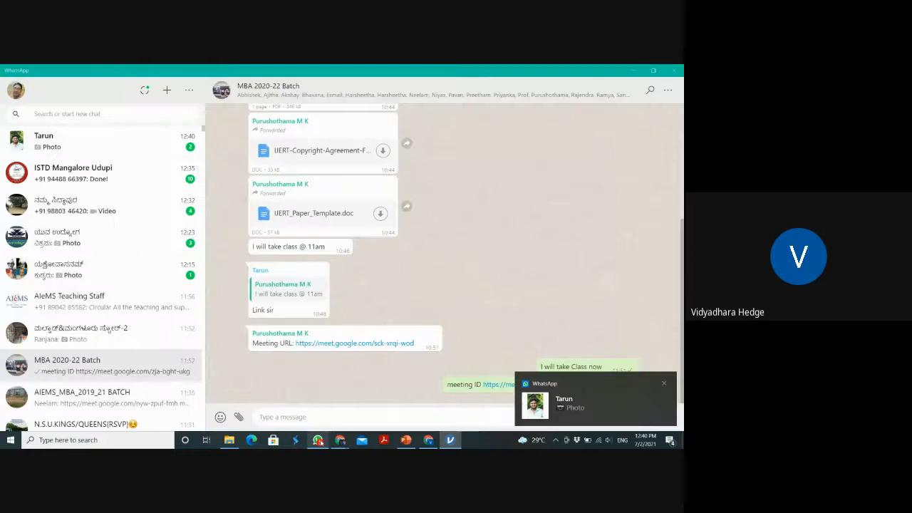
{"action": "left_click", "coordinate": [127, 144]}
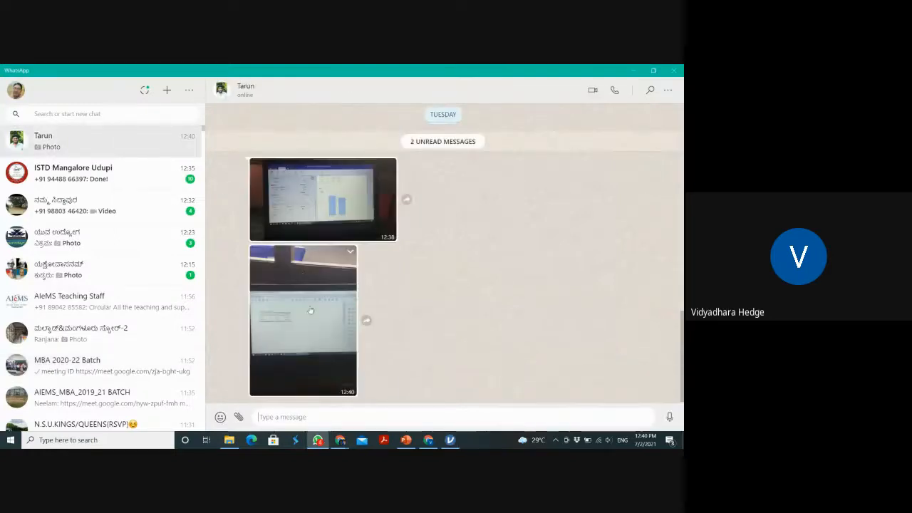
{"action": "left_click", "coordinate": [319, 322]}
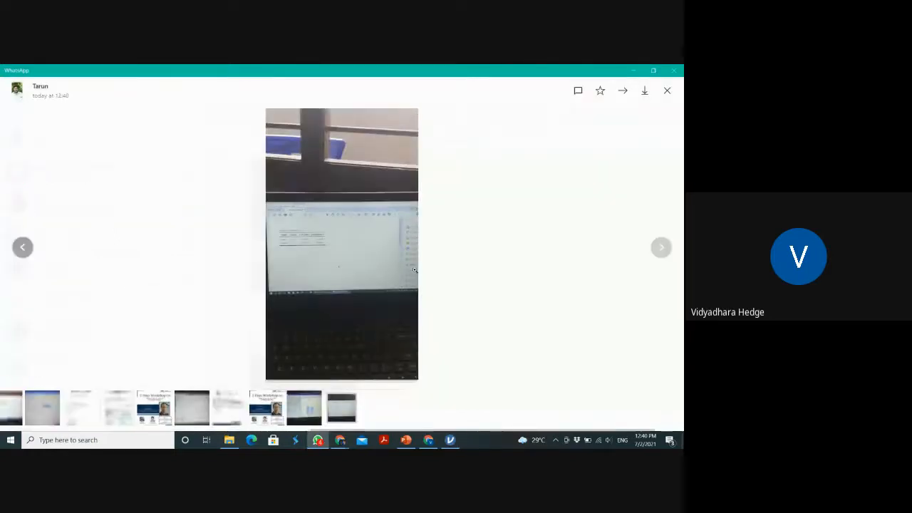
{"action": "left_click", "coordinate": [667, 93]}
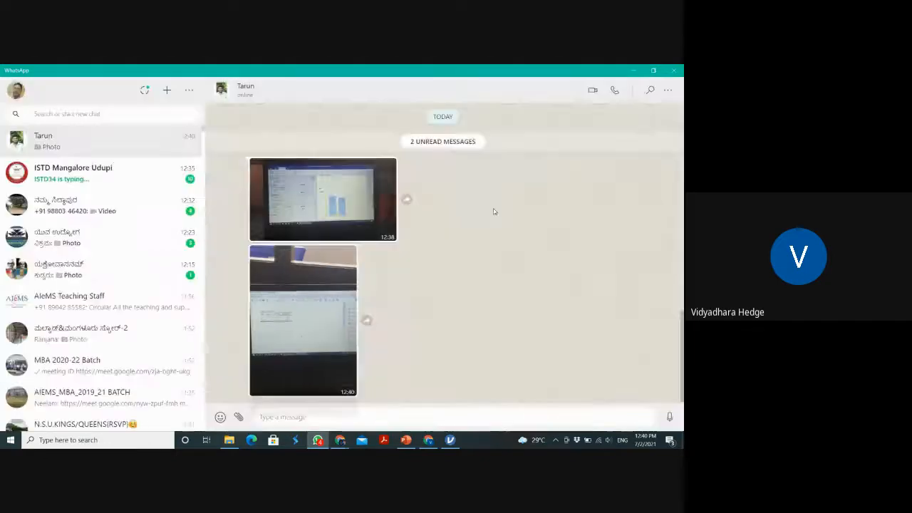
Return to the BSA folder in File Explorer, reopen the Frequency_Table PDF to review the table, and close it
{"action": "key", "text": "alt+Tab"}
{"action": "key", "text": "alt+Tab"}
{"action": "key", "text": "alt+Tab"}
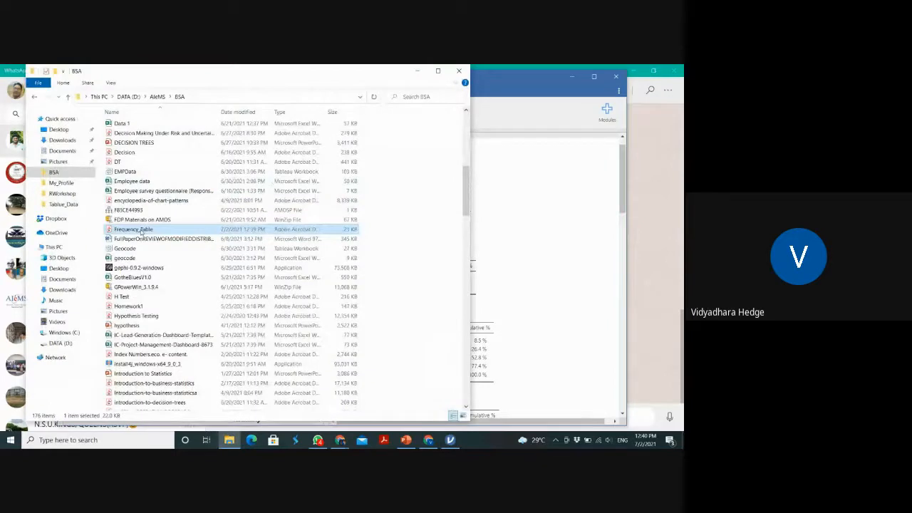
{"action": "double_click", "coordinate": [142, 231]}
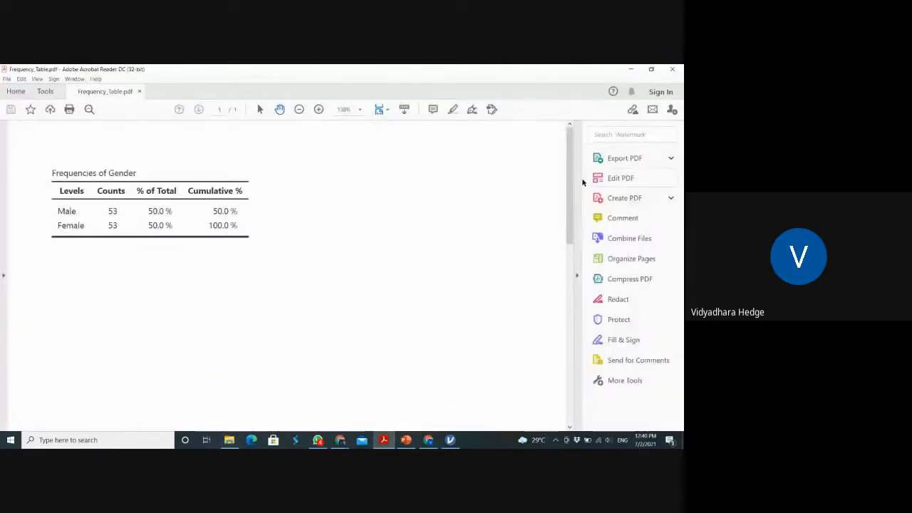
{"action": "mouse_move", "coordinate": [568, 179]}
{"action": "left_mouse_down"}
{"action": "mouse_move", "coordinate": [569, 357]}
{"action": "mouse_move", "coordinate": [568, 173]}
{"action": "left_mouse_up"}
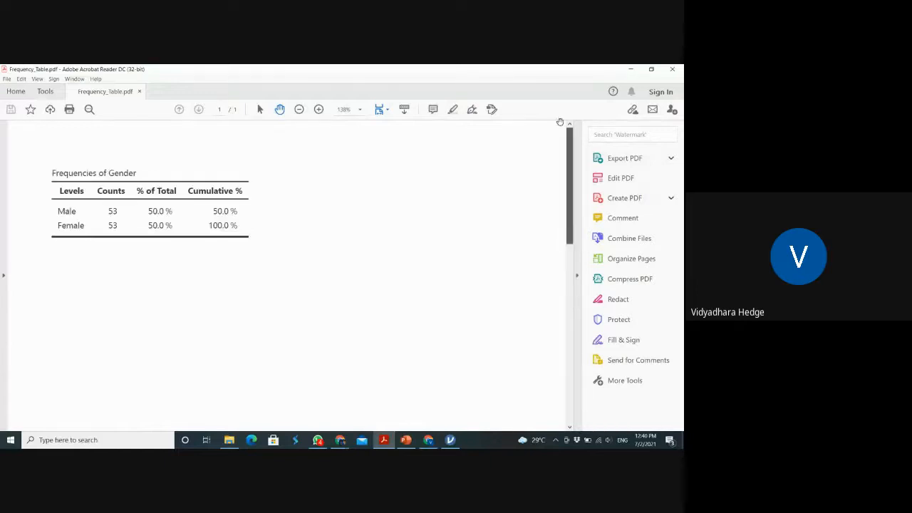
{"action": "left_click", "coordinate": [674, 69]}
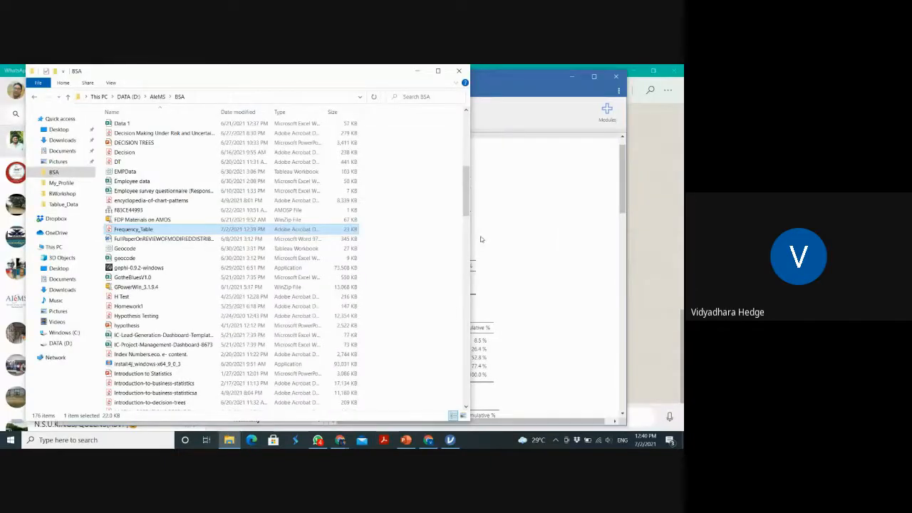
Switch to jamovi and export the Frequencies group as a PDF over the existing Pavan_Data_Analysis file in the BSA folder
{"action": "left_click", "coordinate": [481, 239]}
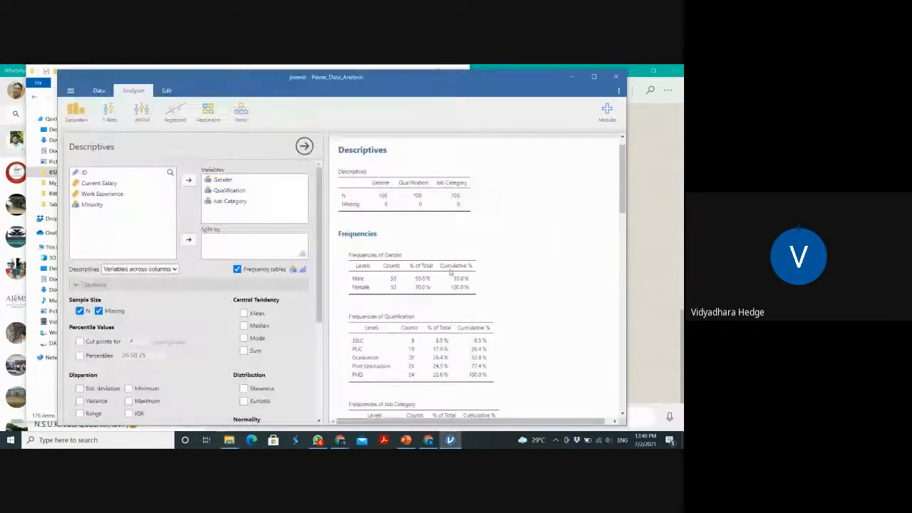
{"action": "right_click", "coordinate": [450, 271]}
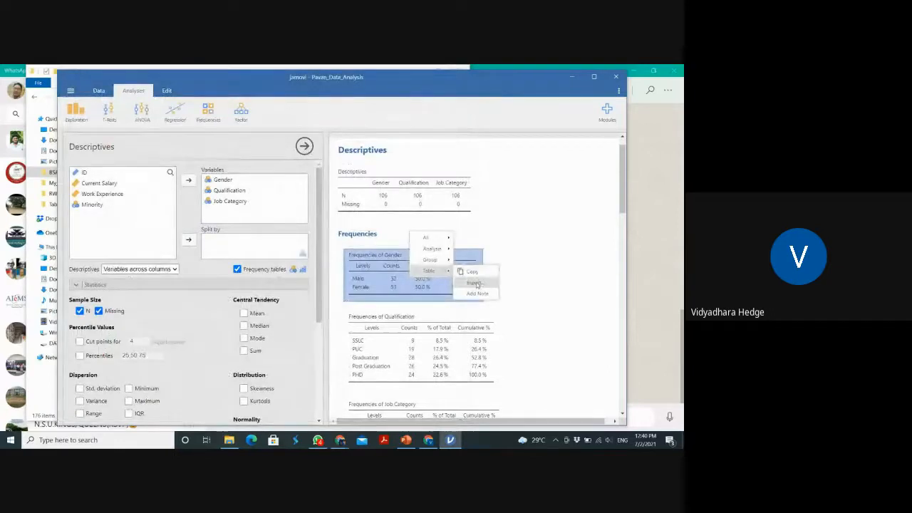
{"action": "mouse_move", "coordinate": [450, 260]}
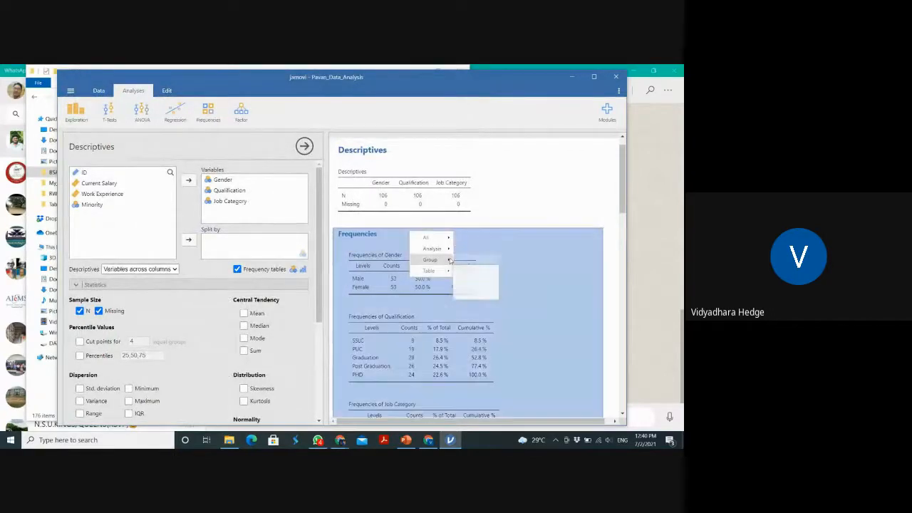
{"action": "left_click", "coordinate": [475, 271]}
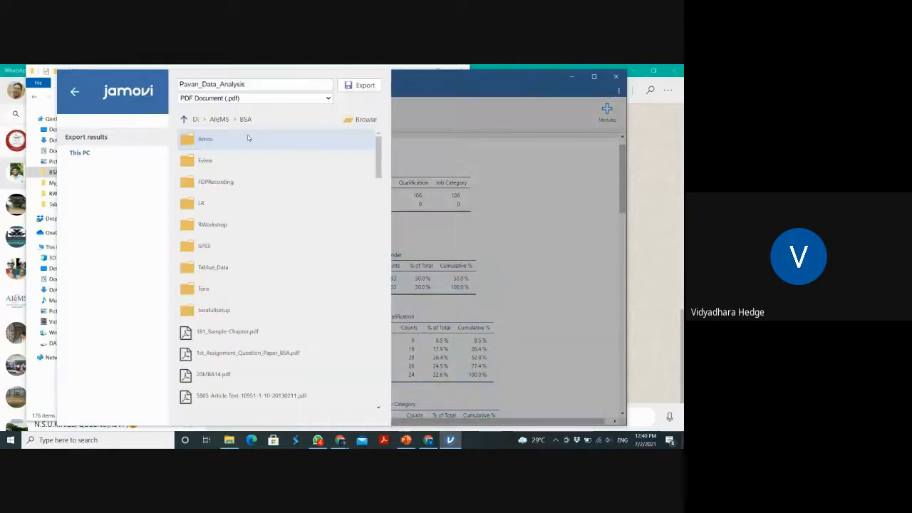
{"action": "left_click", "coordinate": [356, 119]}
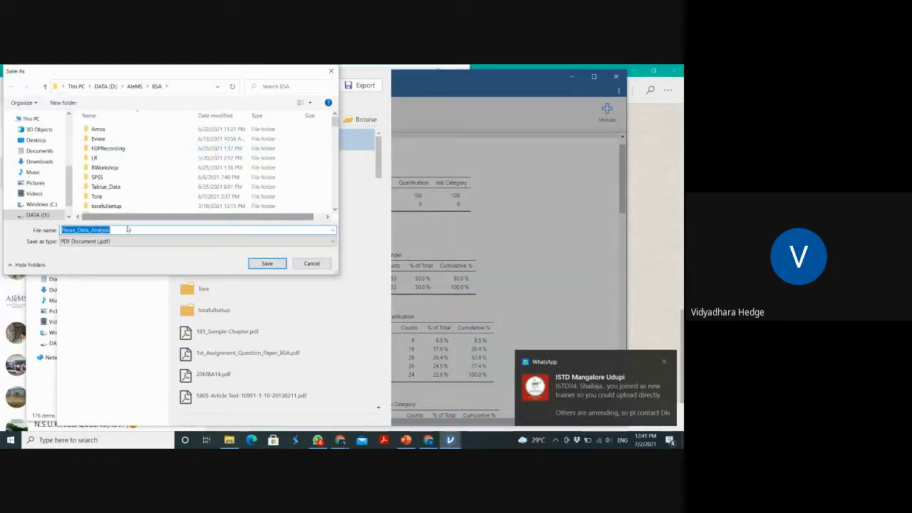
{"action": "left_click", "coordinate": [128, 230]}
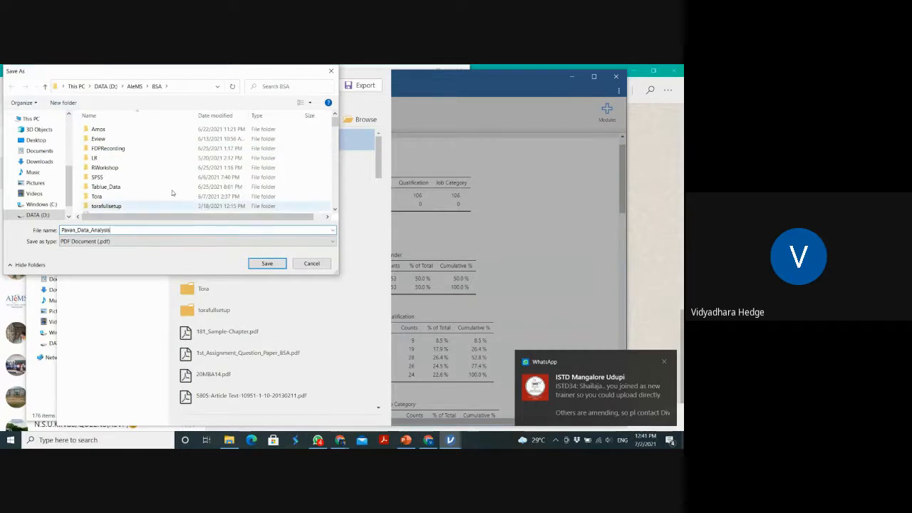
{"action": "left_click_drag", "start_coordinate": [336, 124], "coordinate": [338, 140]}
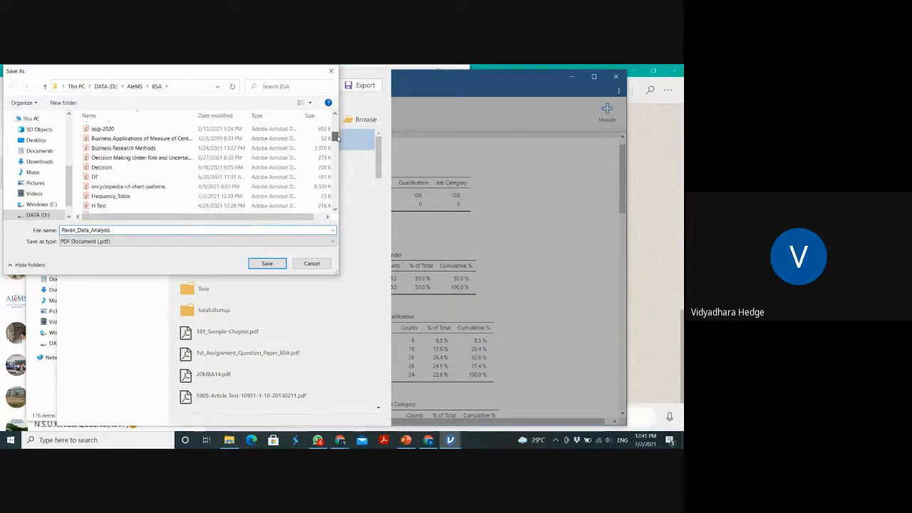
{"action": "left_click", "coordinate": [260, 263]}
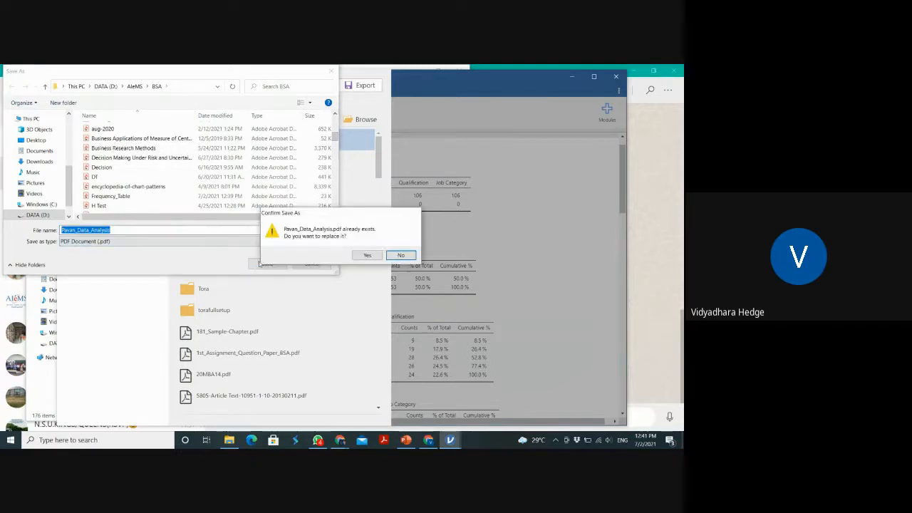
{"action": "left_click", "coordinate": [367, 255]}
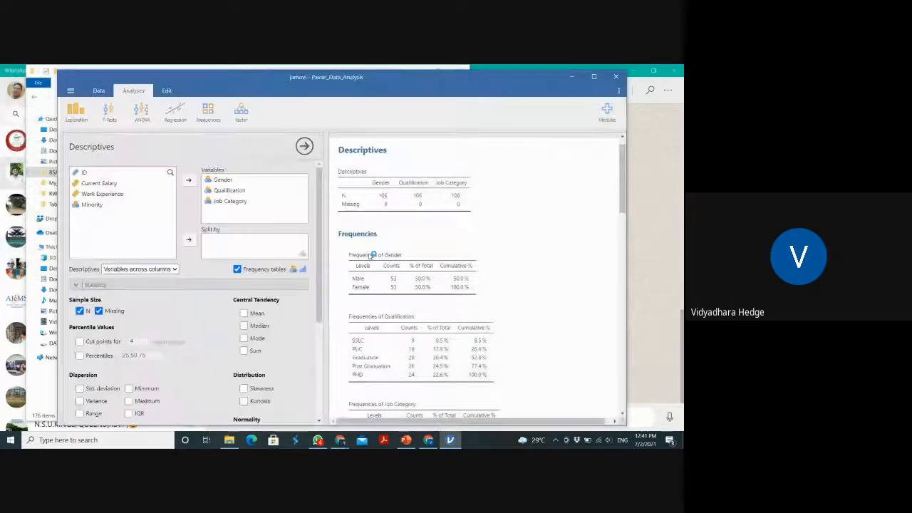
Switch to File Explorer, open the Frequency_Table PDF to check its contents, and close it
{"action": "left_click", "coordinate": [230, 437]}
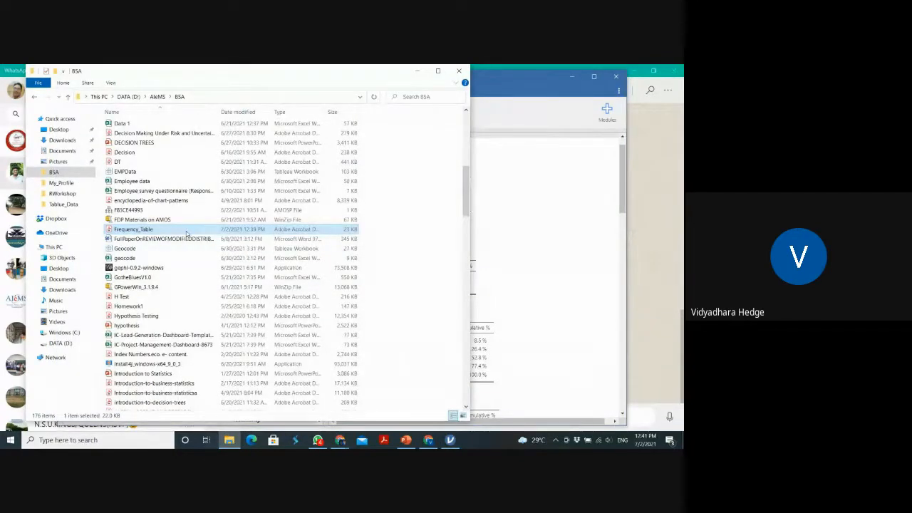
{"action": "double_click", "coordinate": [187, 234]}
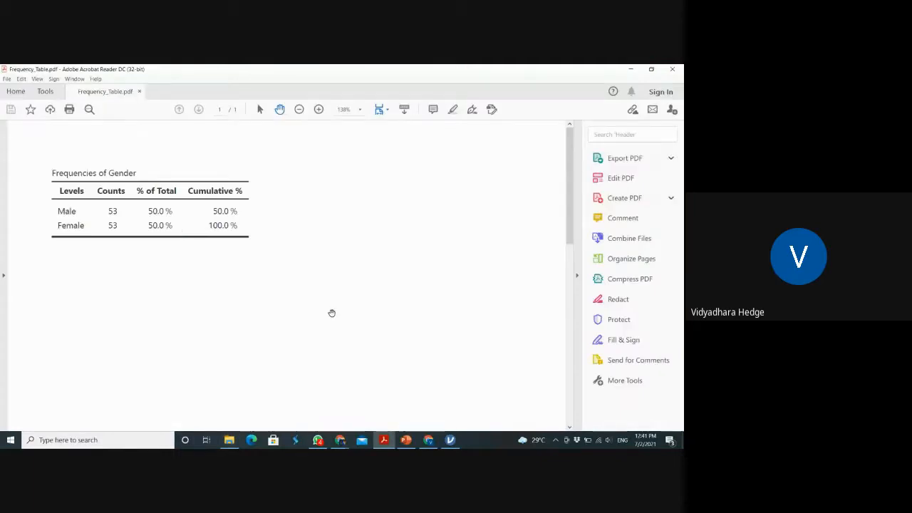
{"action": "left_click_drag", "start_coordinate": [568, 182], "coordinate": [535, 141]}
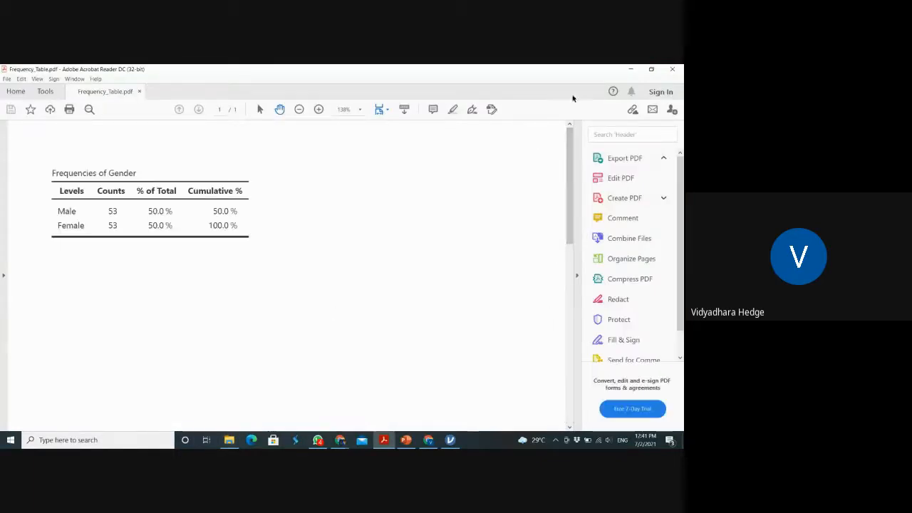
{"action": "left_click", "coordinate": [674, 70]}
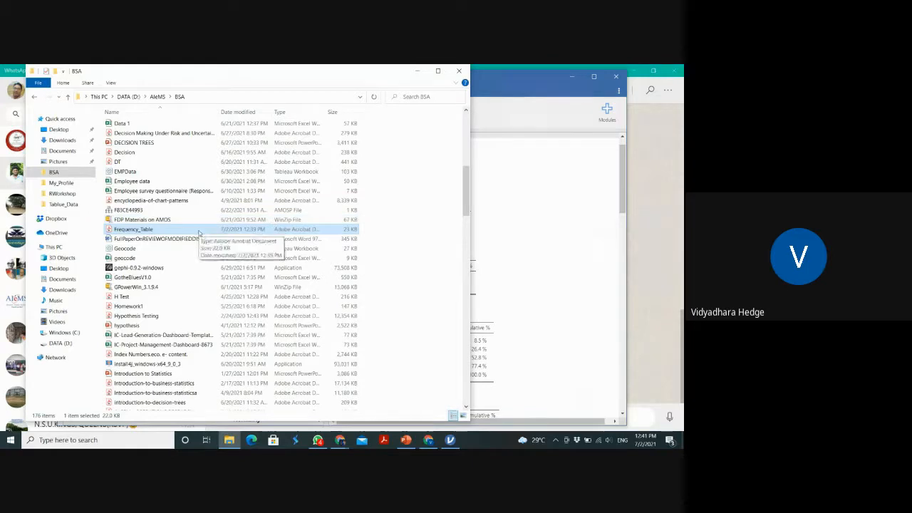
Permanently delete the Frequency_Table PDF from the BSA folder
{"action": "left_click", "coordinate": [199, 234]}
{"action": "key", "text": "BackSpace"}
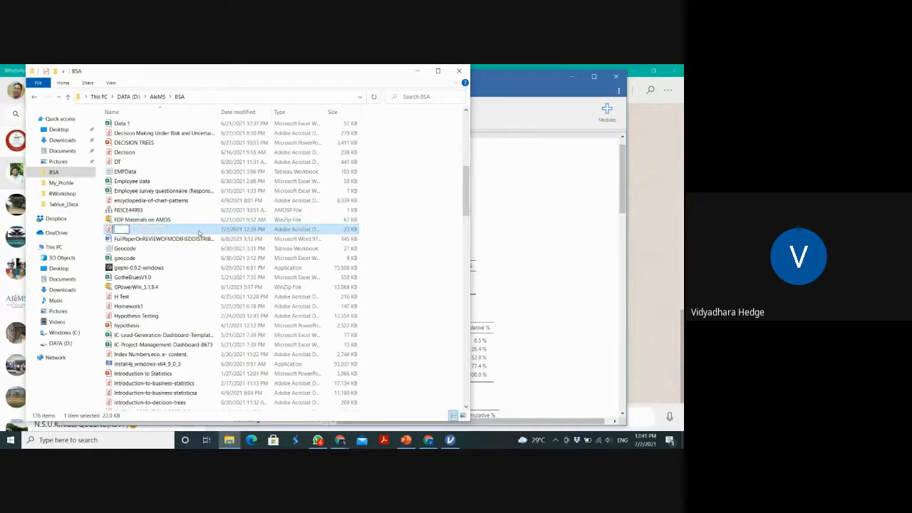
{"action": "key", "text": "Escape"}
{"action": "key", "text": "Delete"}
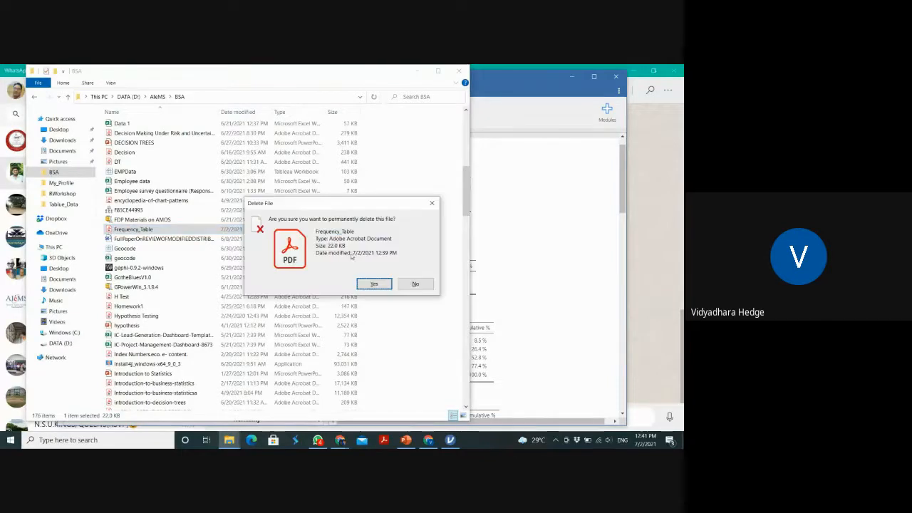
{"action": "left_click", "coordinate": [375, 284]}
Return to jamovi and export the whole Frequencies group to the BSA folder as a PDF document named Pavan_Data_Analysis
{"action": "left_click", "coordinate": [515, 283]}
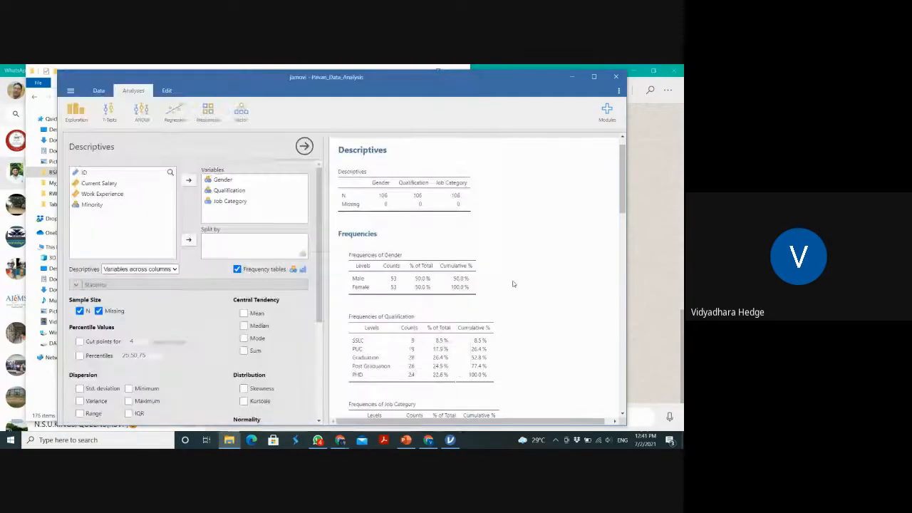
{"action": "right_click", "coordinate": [425, 290]}
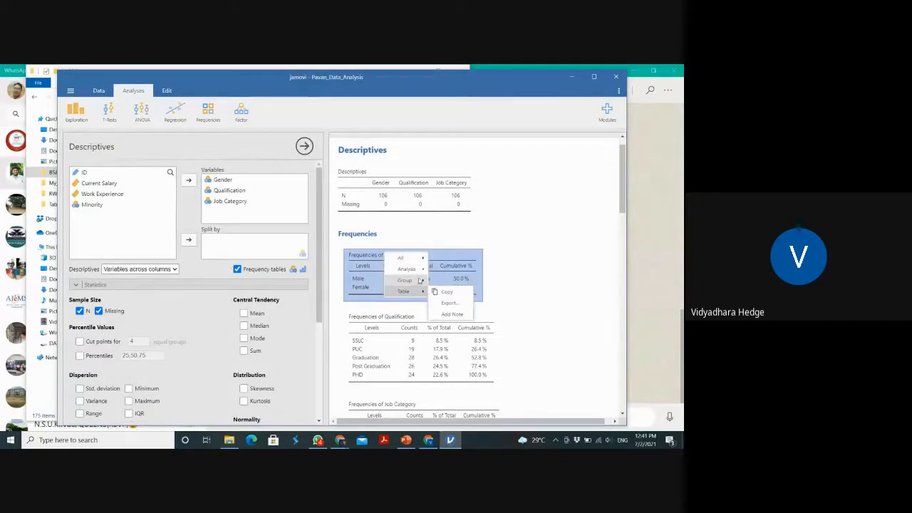
{"action": "mouse_move", "coordinate": [421, 280]}
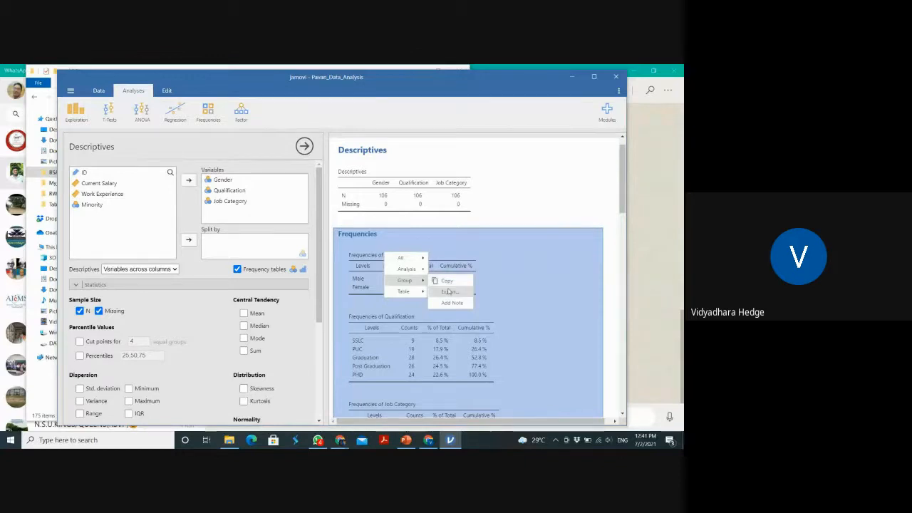
{"action": "left_click", "coordinate": [449, 293]}
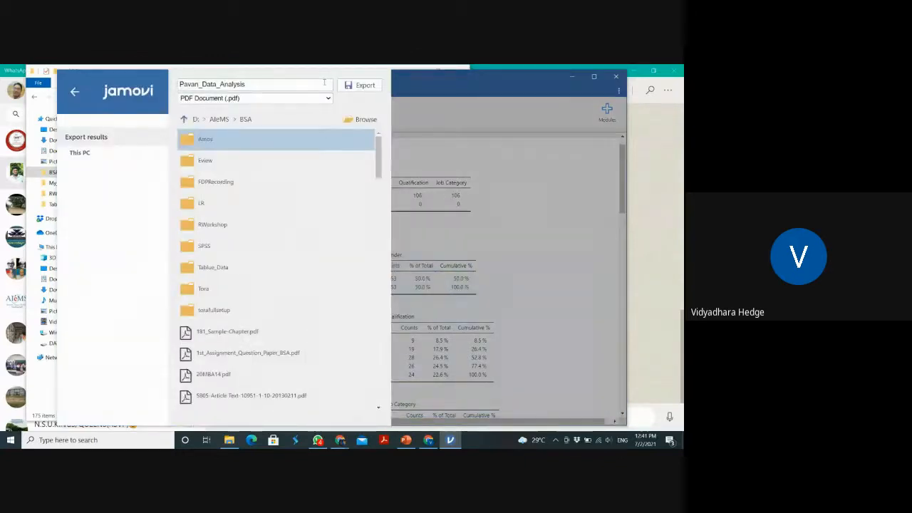
{"action": "left_click", "coordinate": [320, 83]}
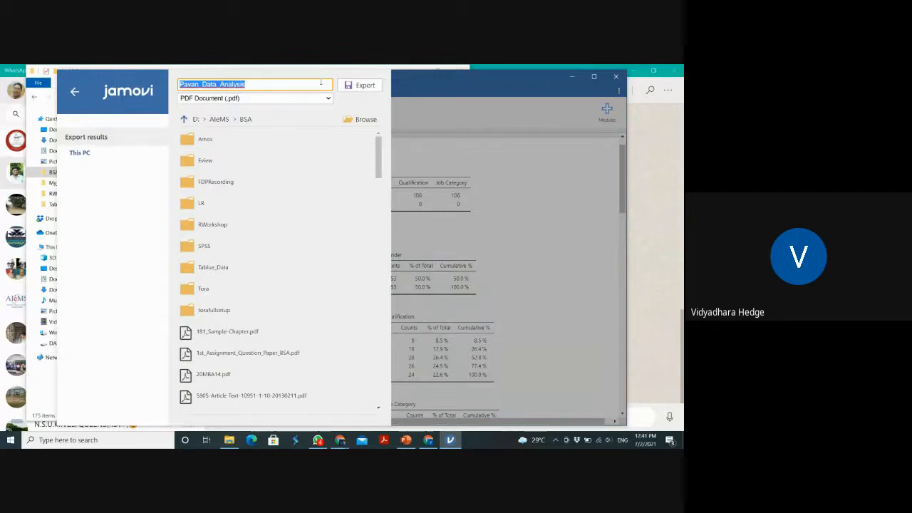
{"action": "left_click", "coordinate": [360, 85]}
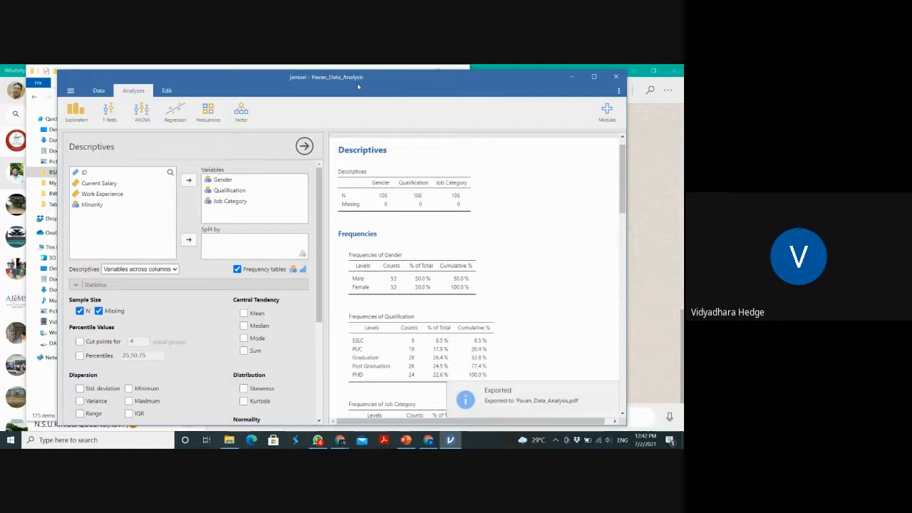
Switch to File Explorer, open the exported Pavan_Data_Analysis PDF in the BSA folder, review all its frequency tables, and close it
{"action": "left_click", "coordinate": [228, 440]}
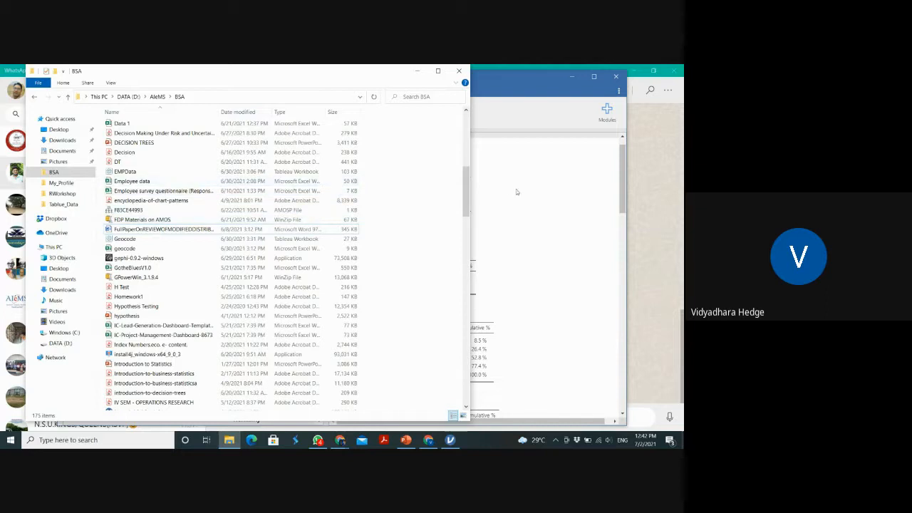
{"action": "scroll", "coordinate": [467, 190], "scroll_direction": "down", "scroll_amount": 1}
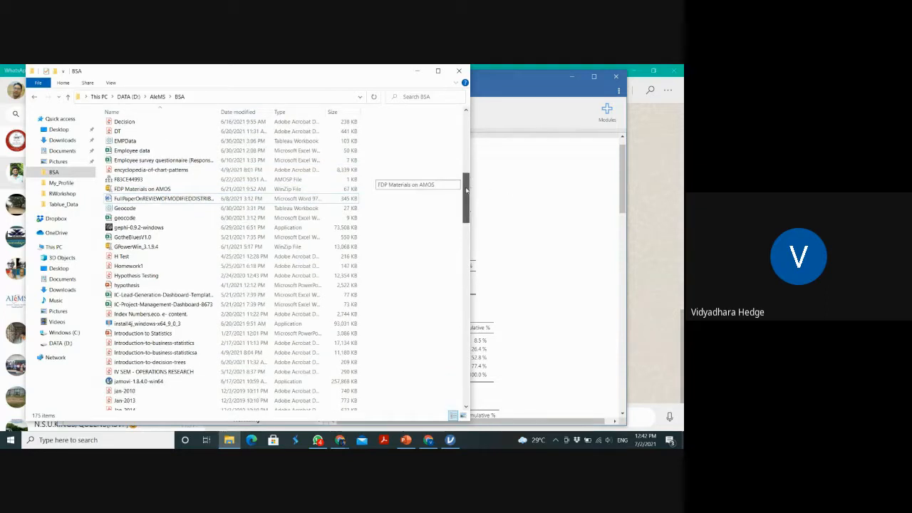
{"action": "left_click_drag", "start_coordinate": [466, 190], "coordinate": [477, 294]}
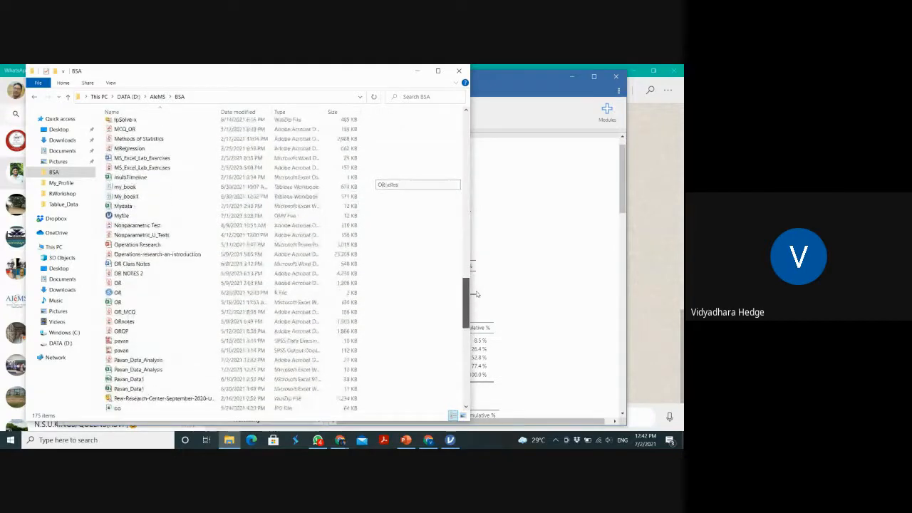
{"action": "left_click", "coordinate": [173, 360]}
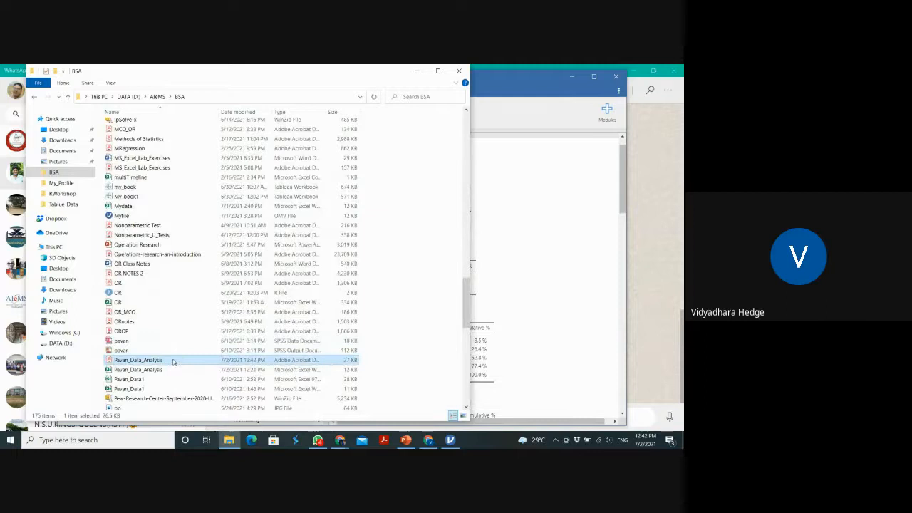
{"action": "left_click", "coordinate": [503, 244]}
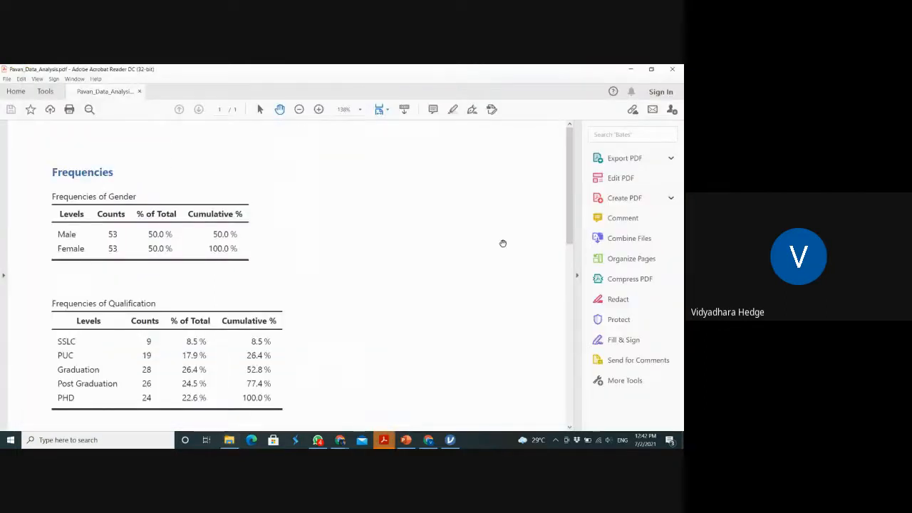
{"action": "left_click_drag", "start_coordinate": [418, 321], "coordinate": [426, 97]}
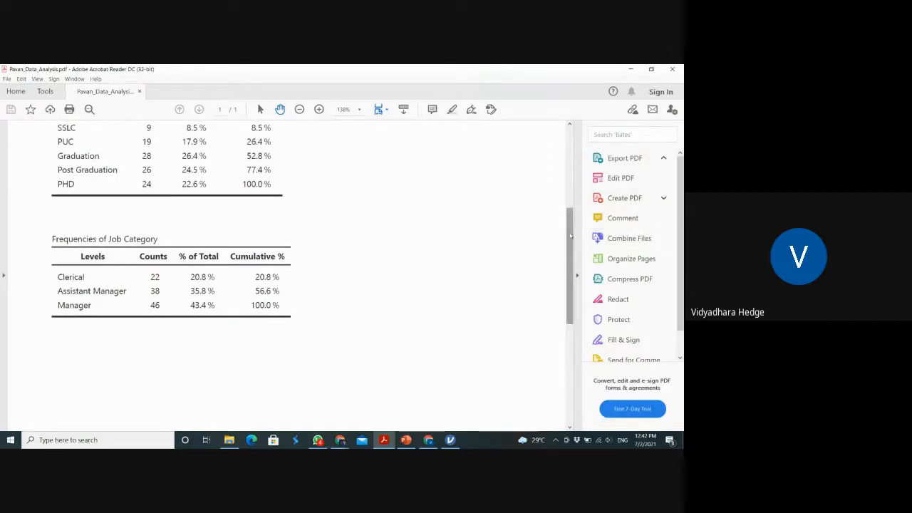
{"action": "left_click_drag", "start_coordinate": [570, 236], "coordinate": [546, 297]}
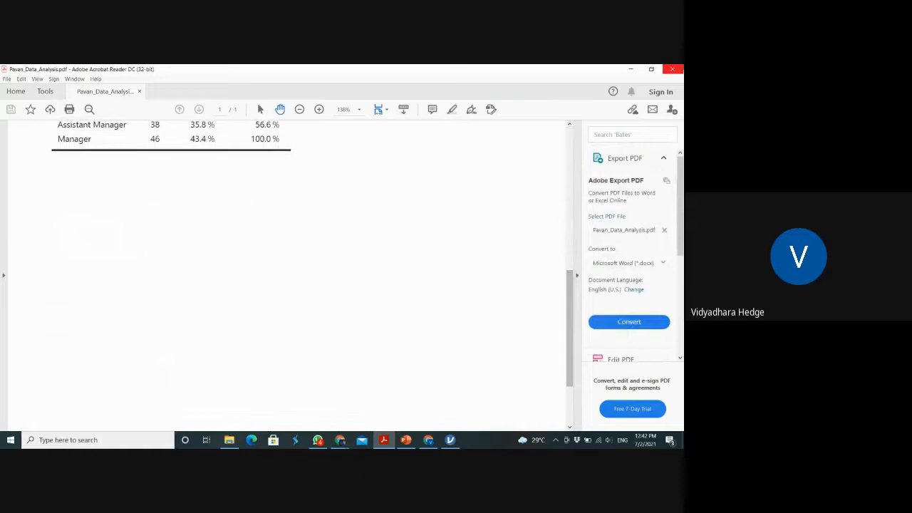
{"action": "left_click", "coordinate": [675, 70]}
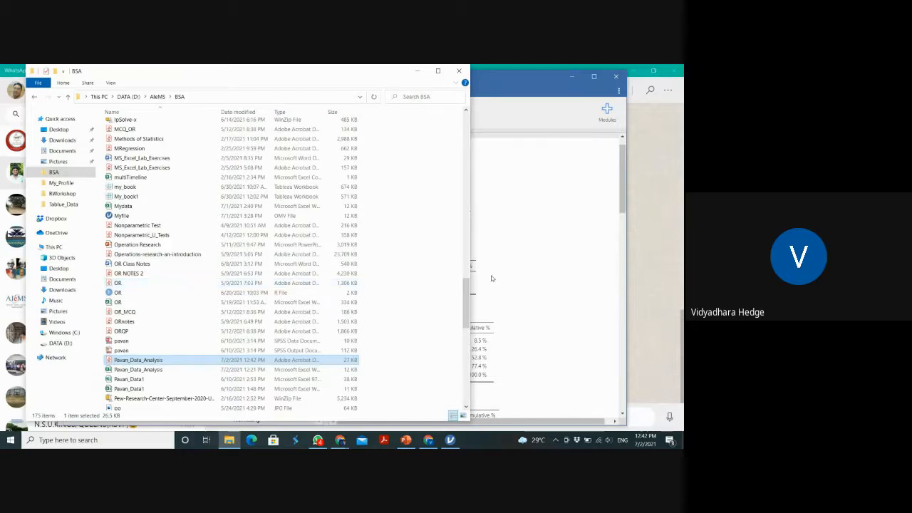
Switch back to jamovi, view the Gender bar plot, and look at the copy and export options for the Plots group
{"action": "key", "text": "alt+Tab"}
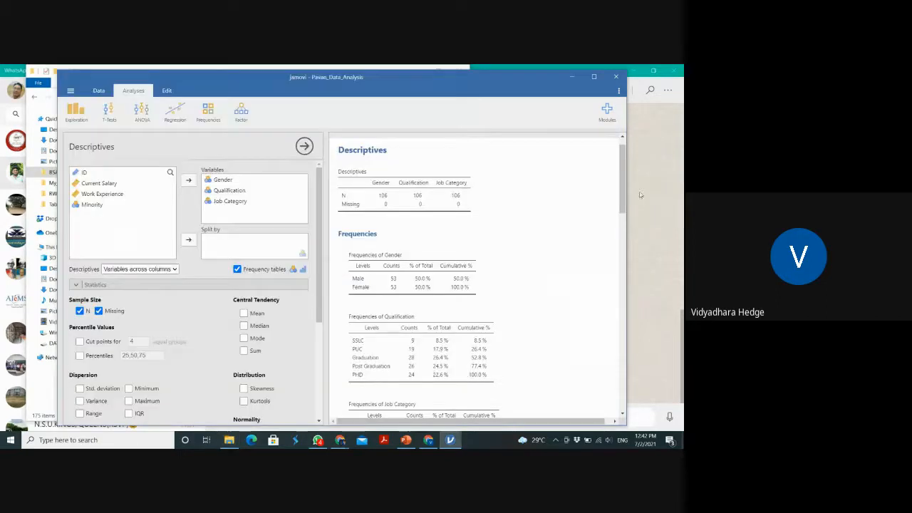
{"action": "scroll", "coordinate": [471, 275], "scroll_direction": "down", "scroll_amount": 5}
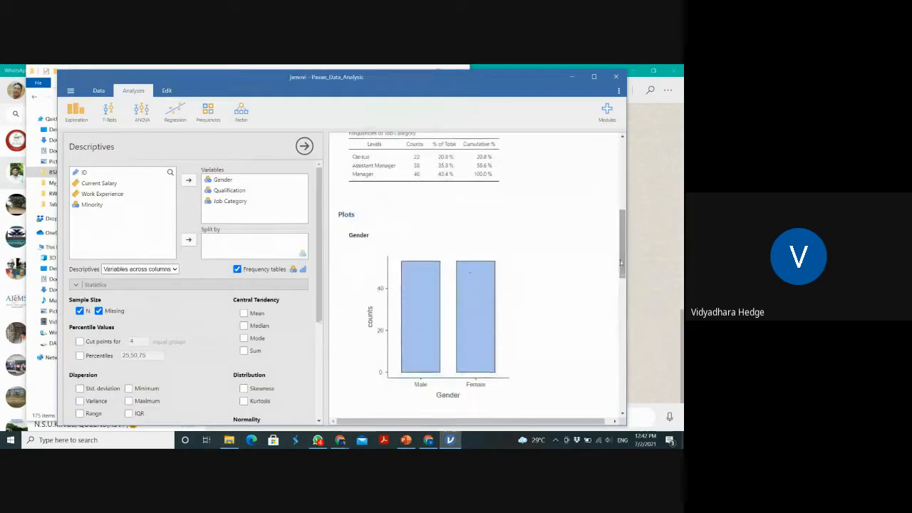
{"action": "right_click", "coordinate": [470, 275]}
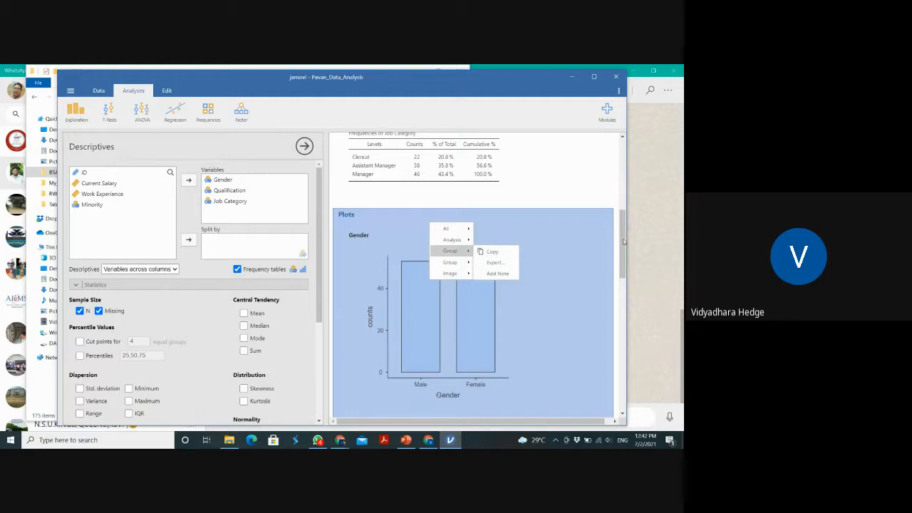
{"action": "left_click", "coordinate": [601, 173]}
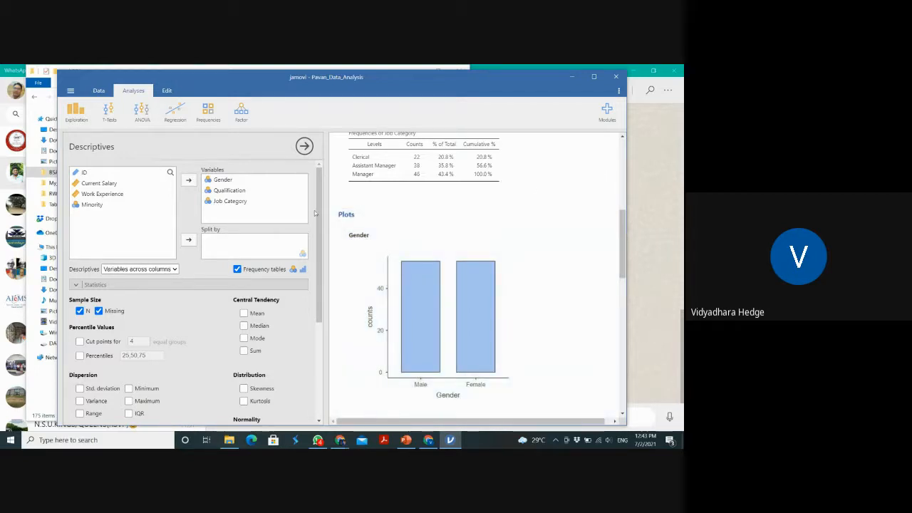
Remove Gender, Qualification and Job Category from the analysed variables of the Descriptives analysis
{"action": "left_click", "coordinate": [224, 180]}
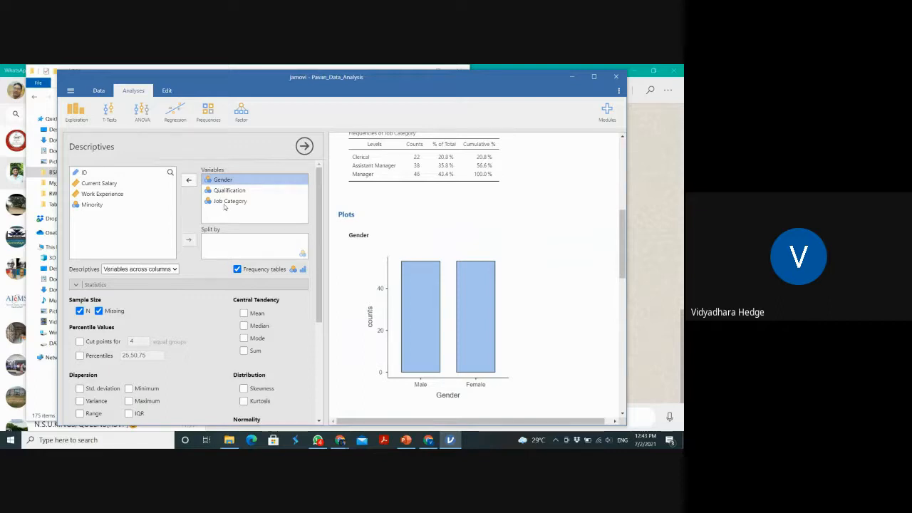
{"action": "left_click", "coordinate": [227, 202], "text": "shift"}
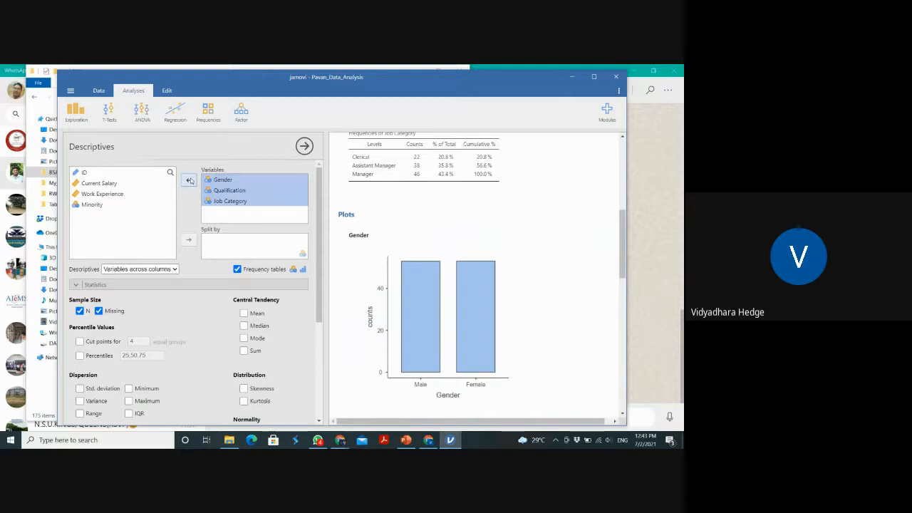
{"action": "left_click", "coordinate": [189, 180]}
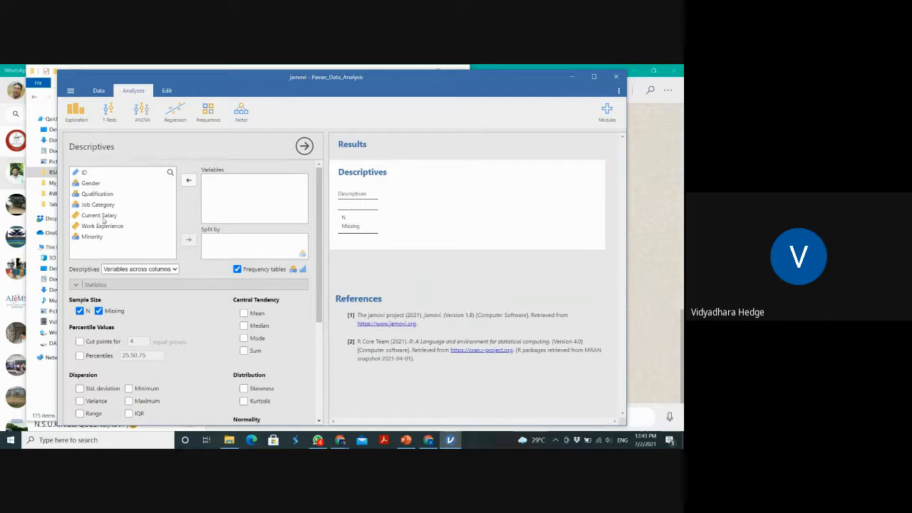
Set Current Salary as the analysed variable and split the descriptives by Gender
{"action": "left_click_drag", "start_coordinate": [100, 215], "coordinate": [237, 185]}
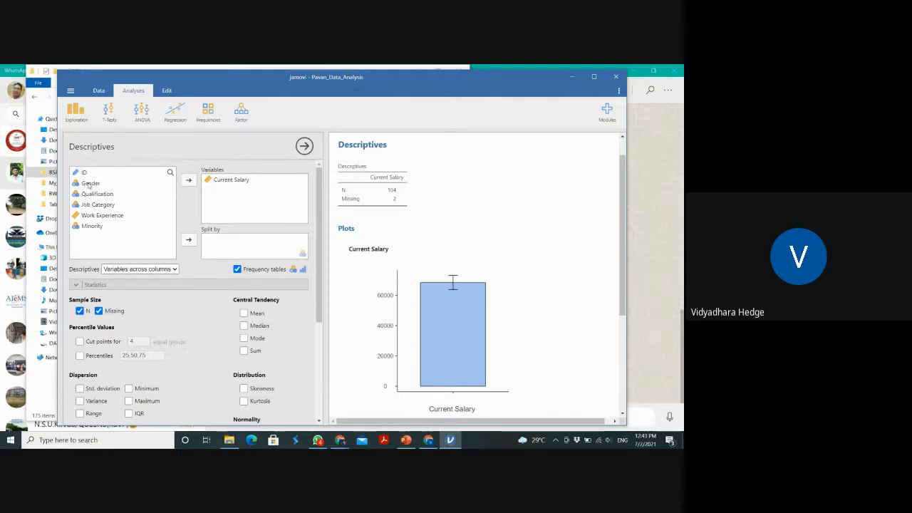
{"action": "left_click_drag", "start_coordinate": [88, 185], "coordinate": [223, 242]}
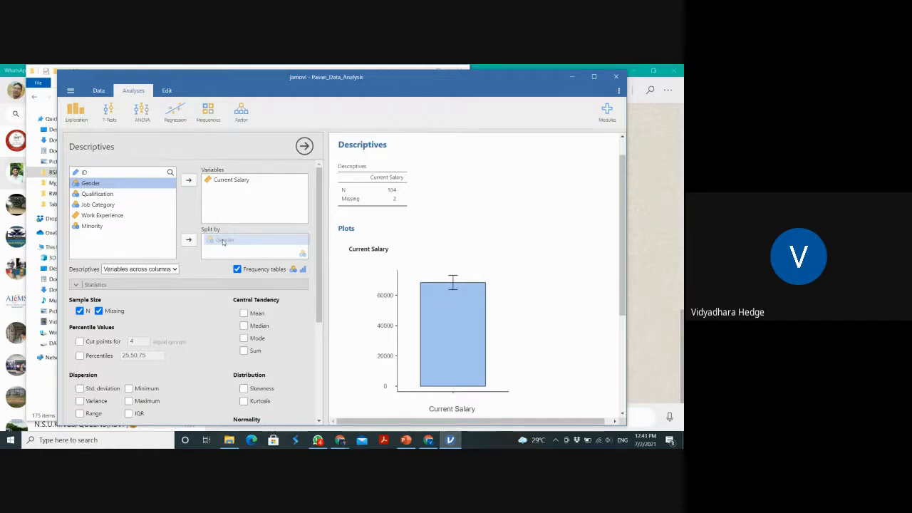
{"action": "left_click_drag", "start_coordinate": [223, 242], "coordinate": [223, 242]}
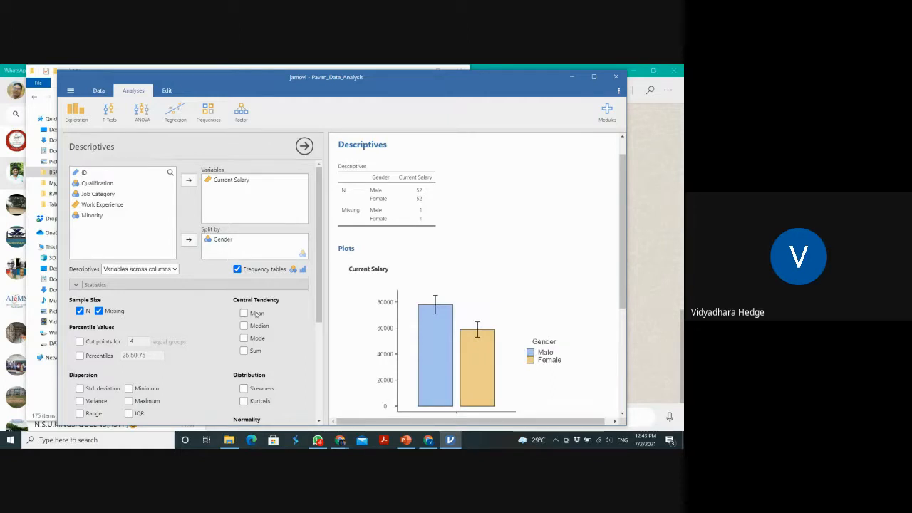
Add the mean and median of Current Salary and lay out the descriptives table with variables across rows
{"action": "left_click", "coordinate": [251, 326]}
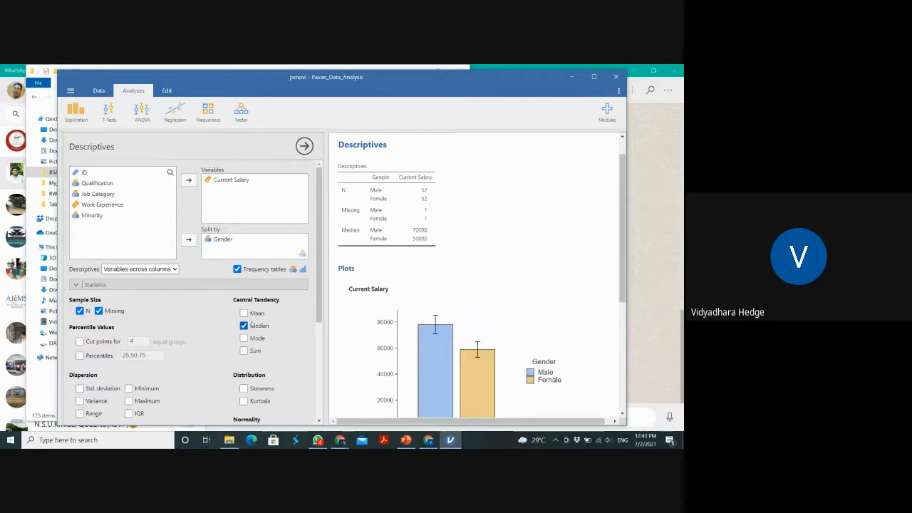
{"action": "left_click", "coordinate": [247, 316]}
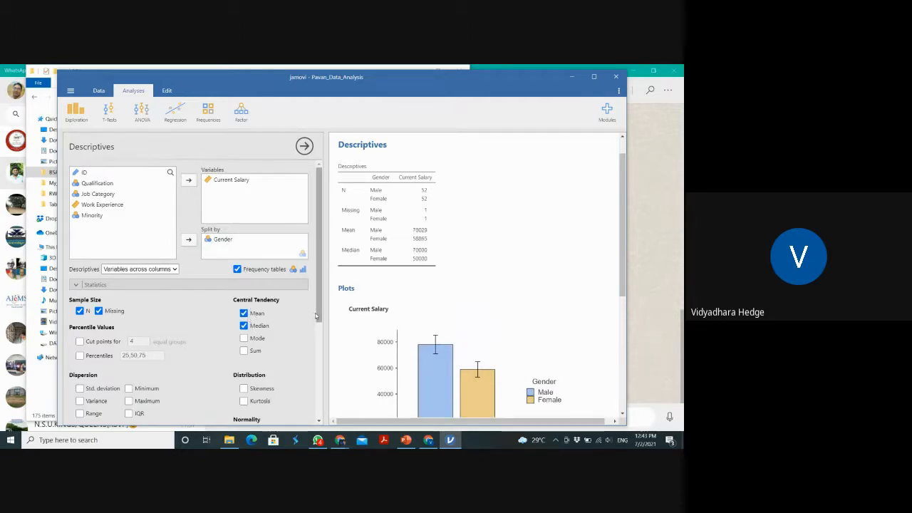
{"action": "scroll", "coordinate": [320, 322], "scroll_direction": "down", "scroll_amount": 1}
{"action": "left_click_drag", "start_coordinate": [320, 322], "coordinate": [318, 350]}
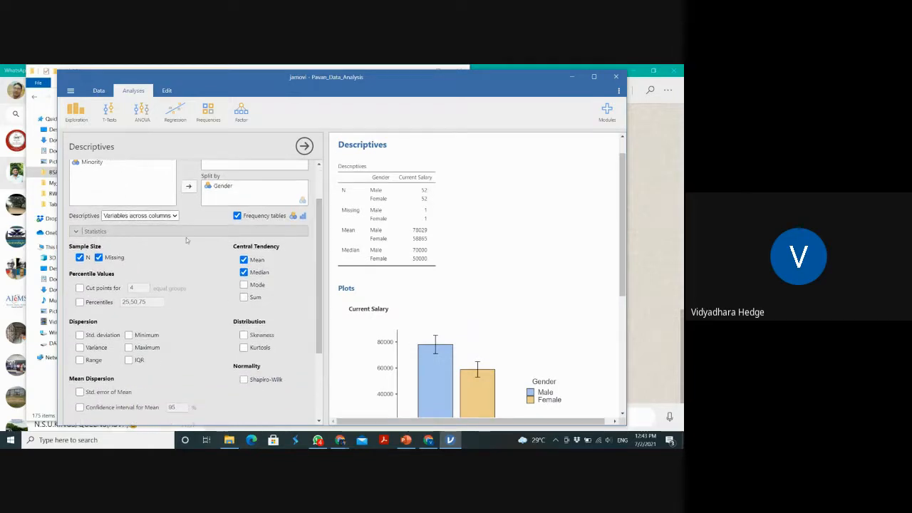
{"action": "left_click", "coordinate": [175, 216]}
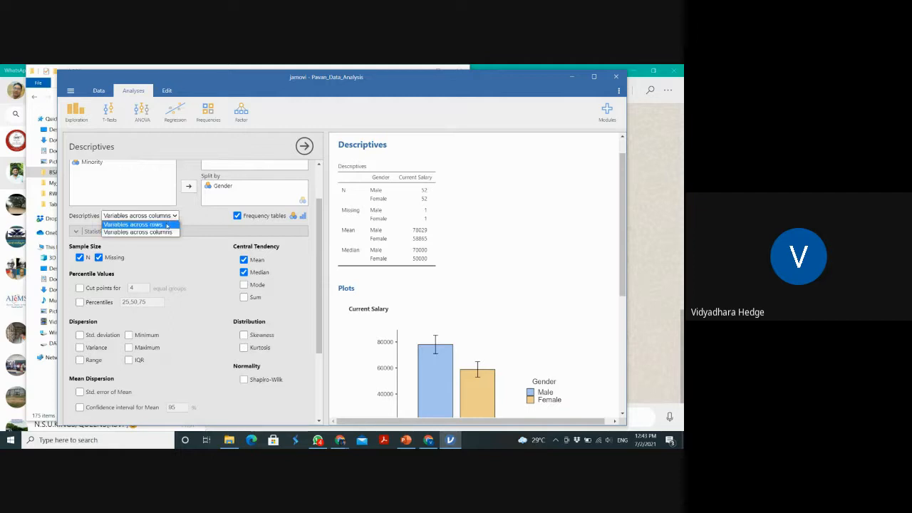
{"action": "left_click", "coordinate": [166, 226]}
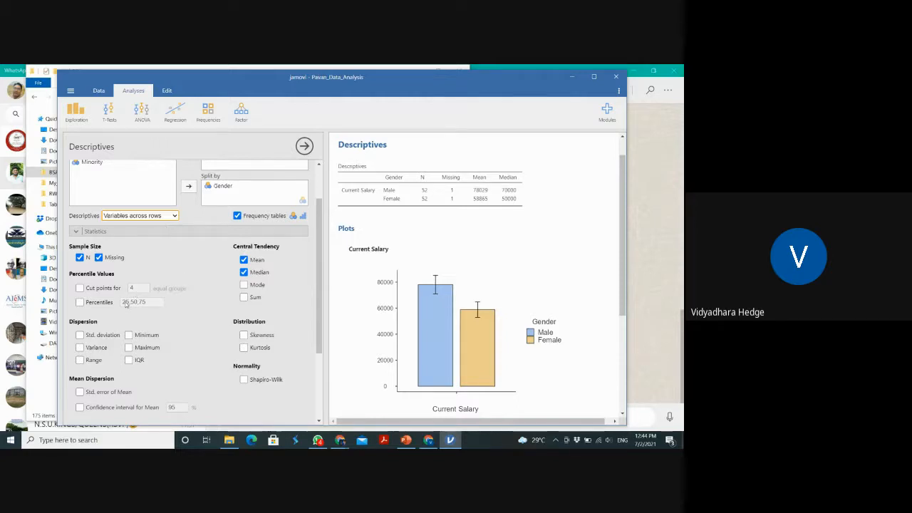
Add the standard deviation, minimum, maximum and range to the Current Salary descriptives
{"action": "left_click", "coordinate": [79, 334]}
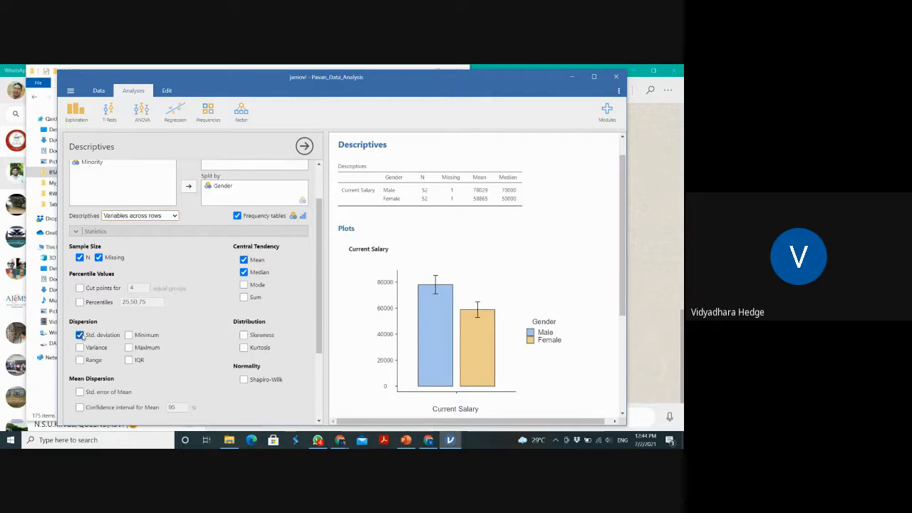
{"action": "left_click", "coordinate": [129, 335]}
{"action": "left_click", "coordinate": [129, 347]}
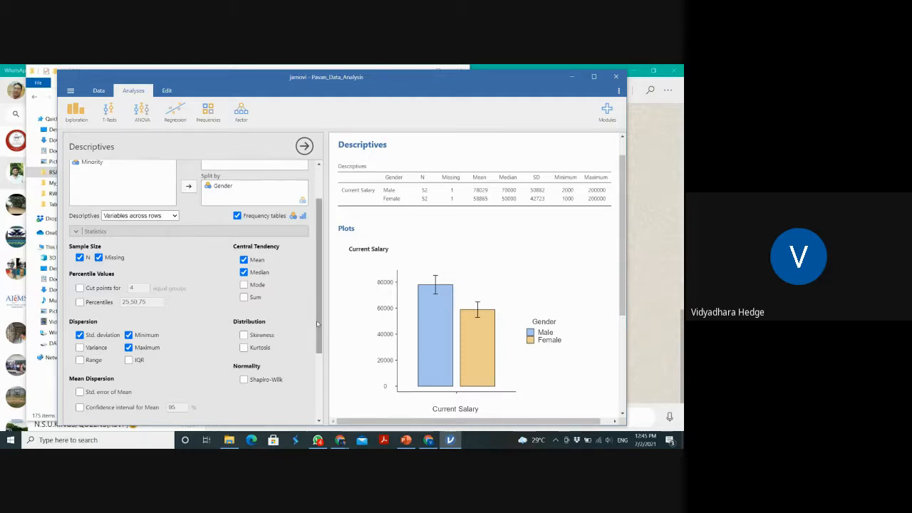
{"action": "left_click_drag", "start_coordinate": [316, 321], "coordinate": [316, 349]}
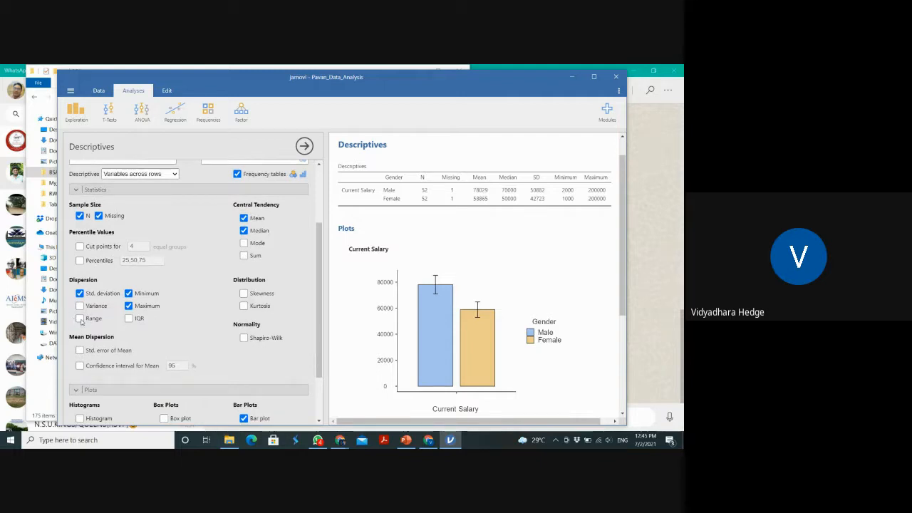
{"action": "left_click", "coordinate": [80, 318]}
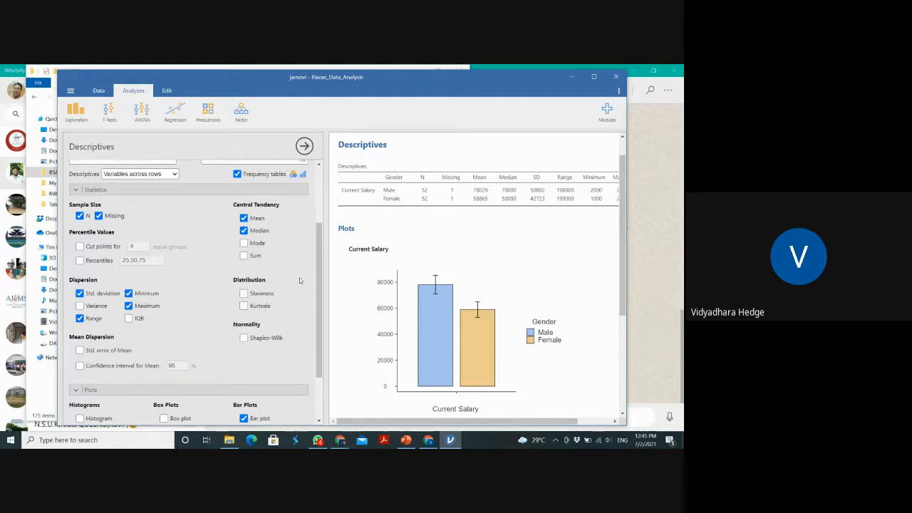
Try out skewness and kurtosis in the Current Salary descriptives, removing each one again
{"action": "left_click", "coordinate": [244, 292]}
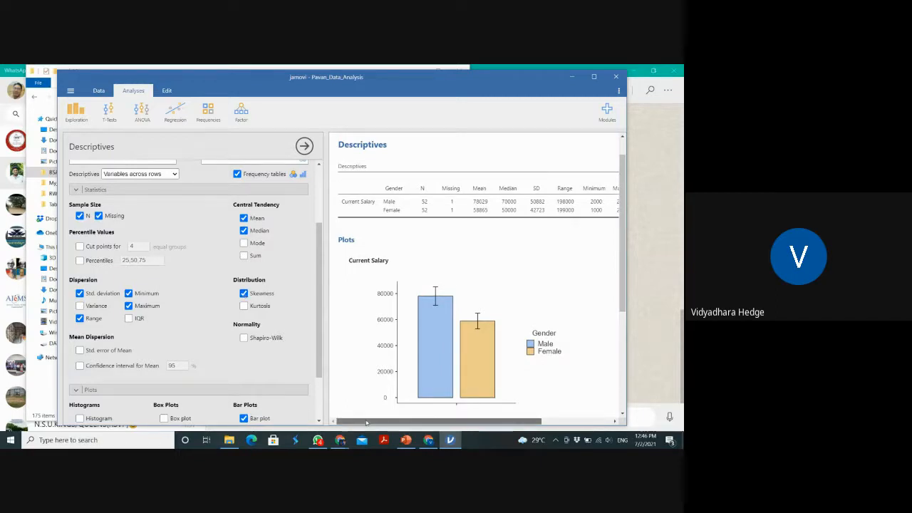
{"action": "left_click_drag", "start_coordinate": [367, 422], "coordinate": [415, 421]}
{"action": "left_click", "coordinate": [244, 293]}
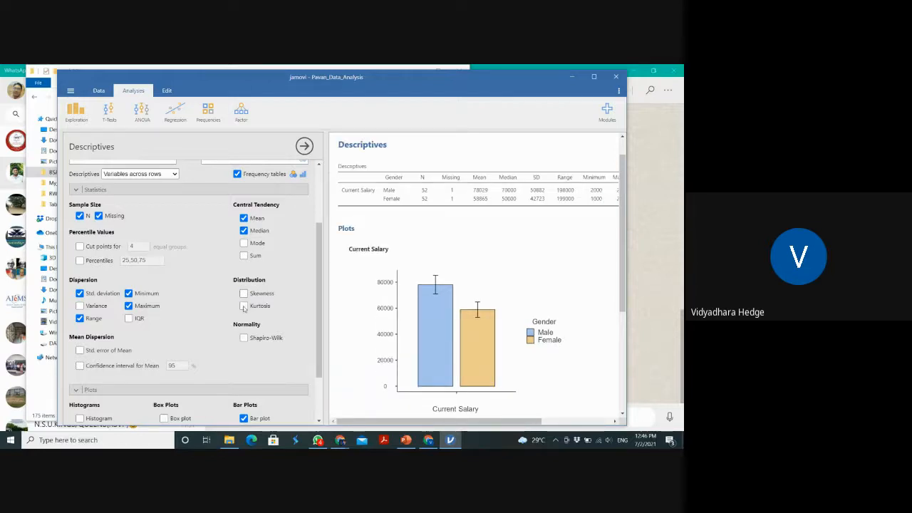
{"action": "left_click", "coordinate": [244, 306]}
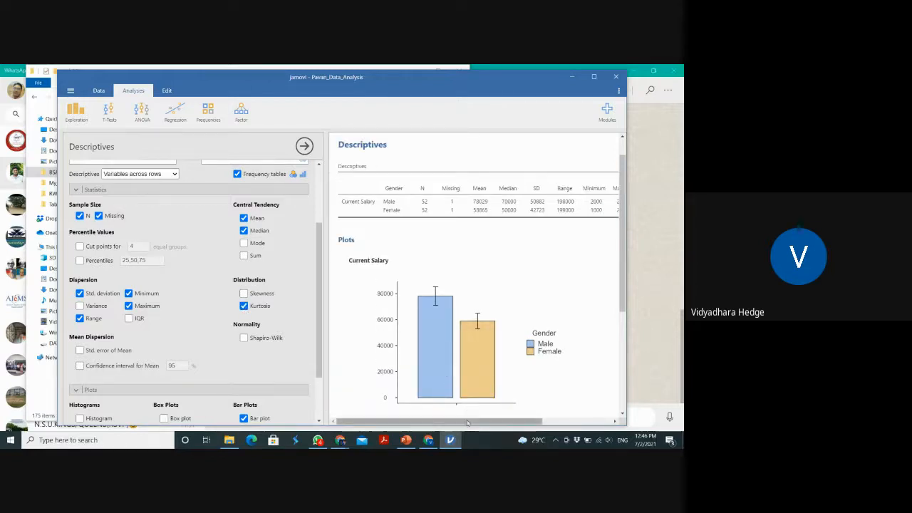
{"action": "left_click_drag", "start_coordinate": [560, 421], "coordinate": [524, 429]}
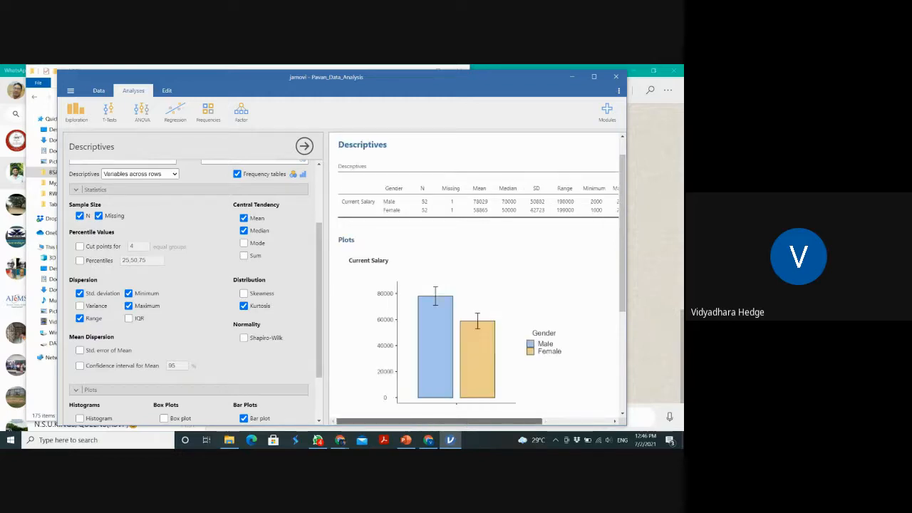
{"action": "left_click_drag", "start_coordinate": [465, 421], "coordinate": [387, 413]}
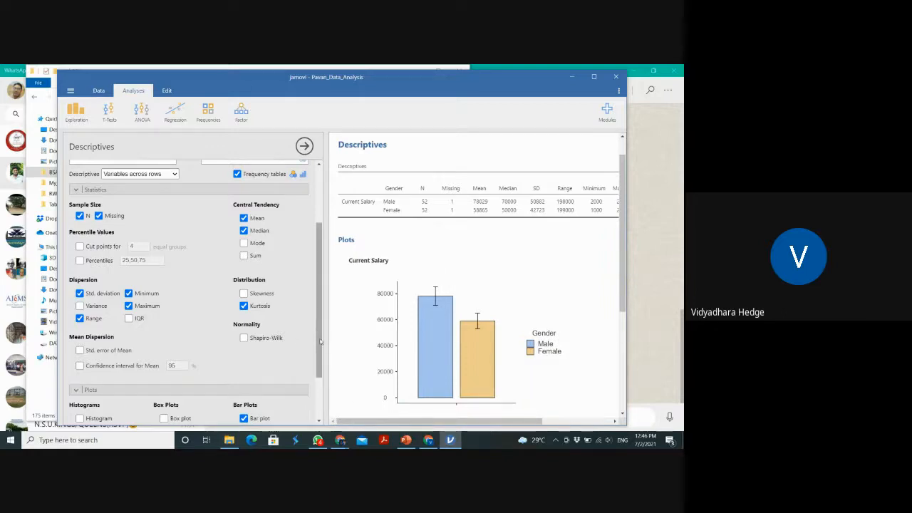
{"action": "scroll", "coordinate": [320, 342], "scroll_direction": "down", "scroll_amount": 3}
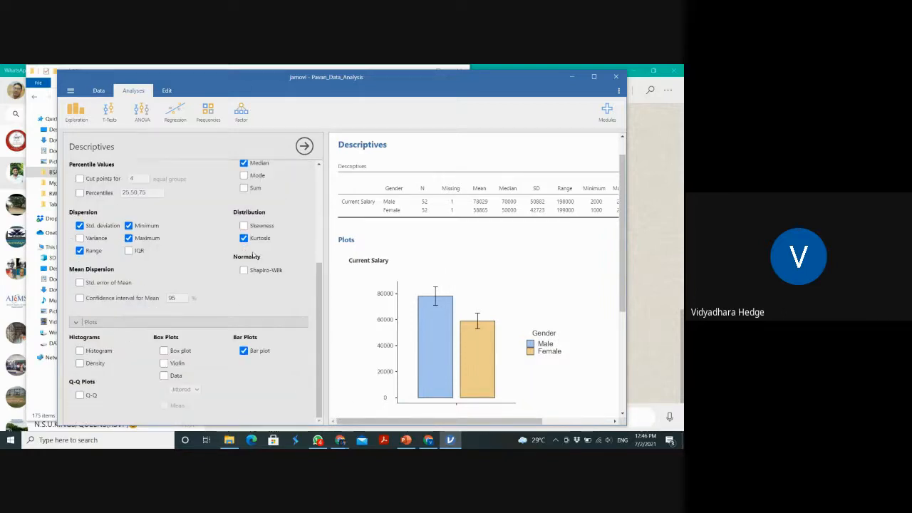
{"action": "left_click", "coordinate": [243, 238]}
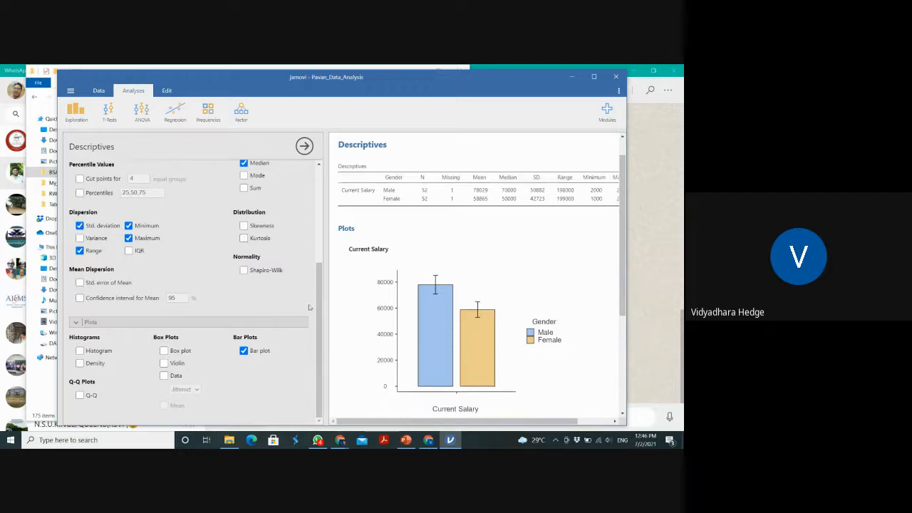
Add a histogram with a density curve for Current Salary split by Gender
{"action": "mouse_move", "coordinate": [320, 332]}
{"action": "left_mouse_down"}
{"action": "mouse_move", "coordinate": [320, 265]}
{"action": "mouse_move", "coordinate": [314, 349]}
{"action": "left_mouse_up"}
{"action": "left_click", "coordinate": [80, 351]}
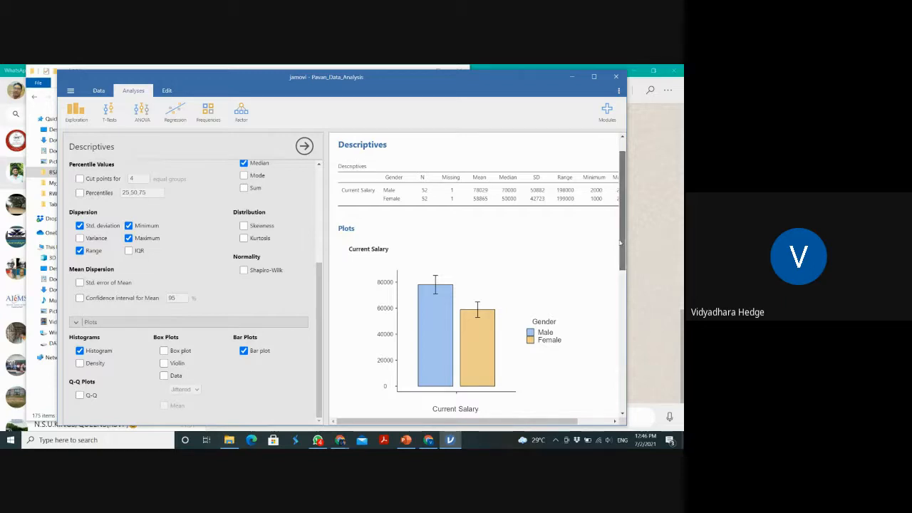
{"action": "left_click_drag", "start_coordinate": [622, 243], "coordinate": [613, 335]}
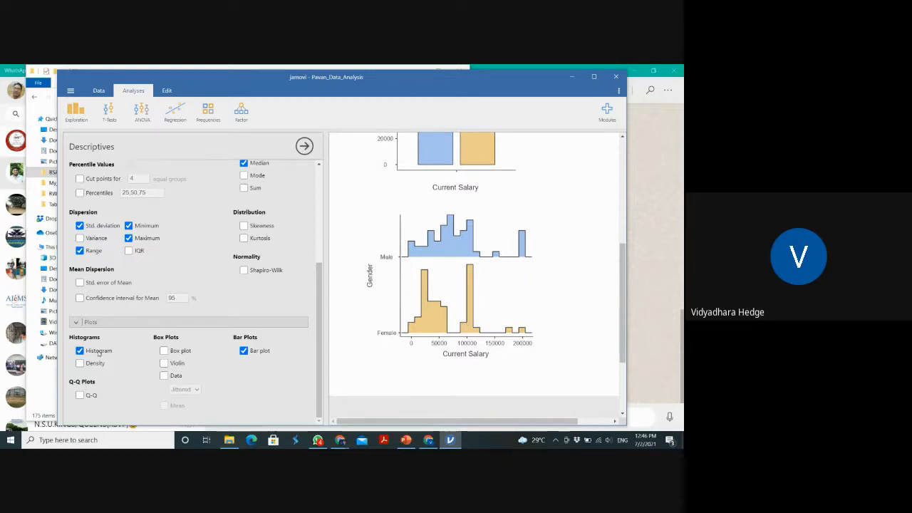
{"action": "left_click", "coordinate": [80, 364]}
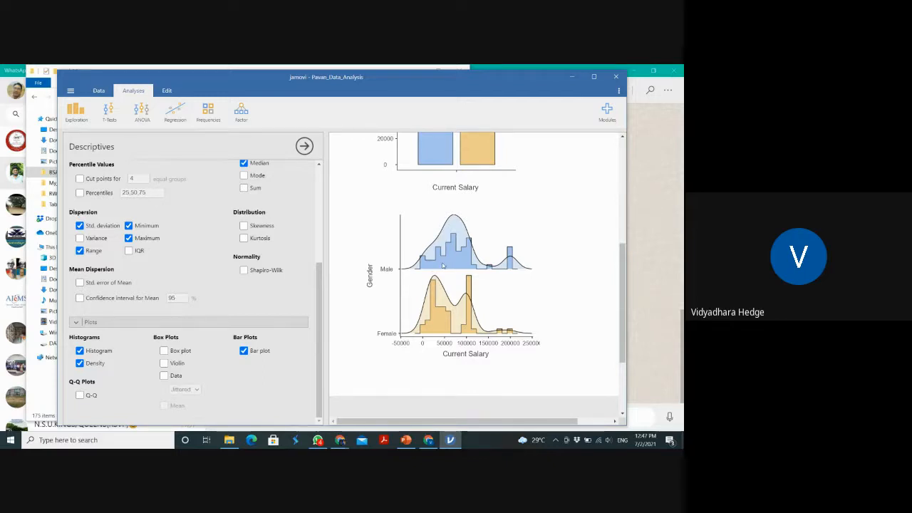
{"action": "key", "text": "alt+Tab"}
{"action": "key", "text": "alt+Tab"}
{"action": "key", "text": "alt+Tab"}
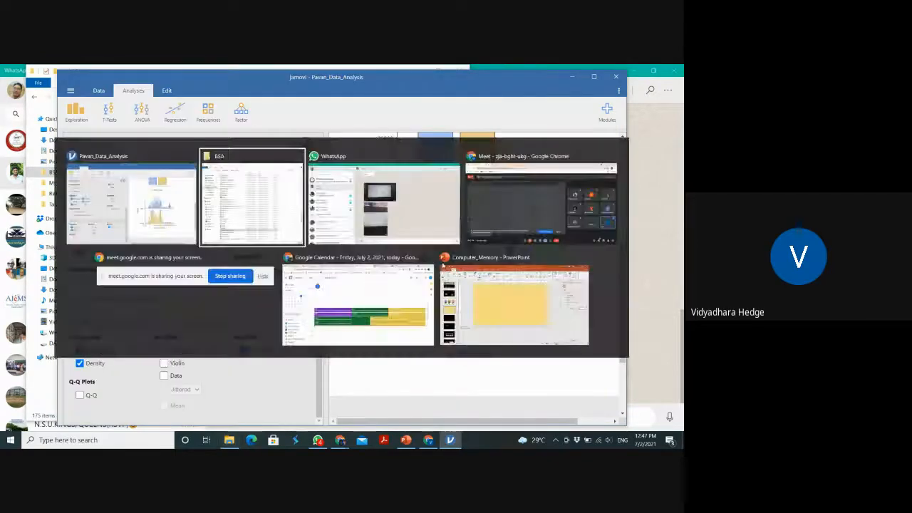
{"action": "key", "text": "alt+Tab"}
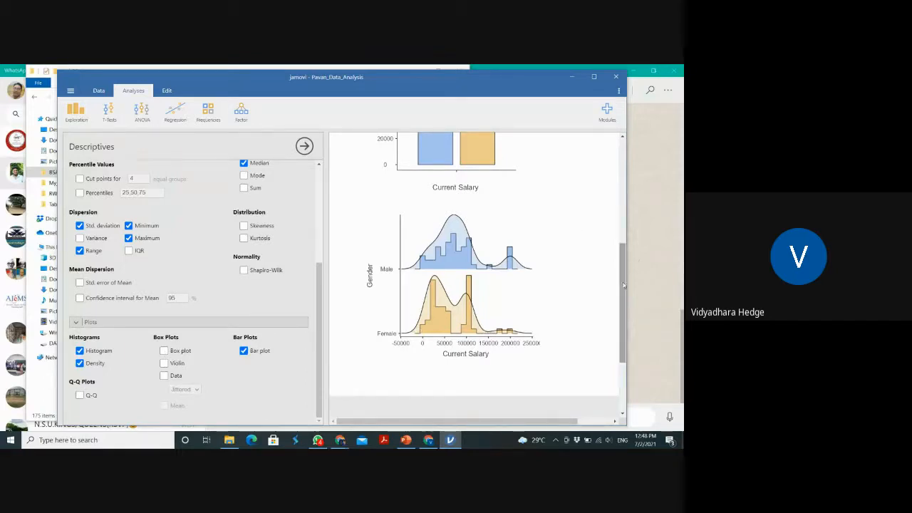
Remove the Current Salary bar plot and add a box plot split by Gender instead
{"action": "left_click_drag", "start_coordinate": [622, 269], "coordinate": [622, 244]}
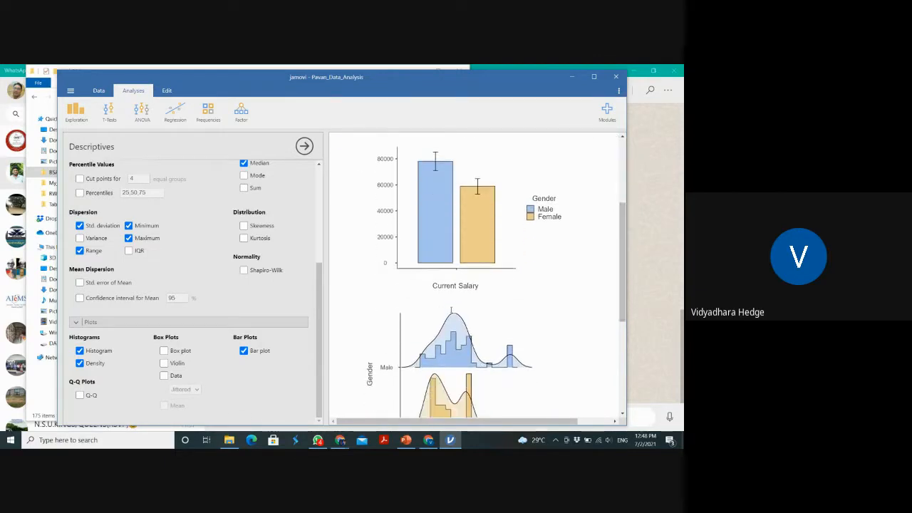
{"action": "left_click", "coordinate": [244, 351]}
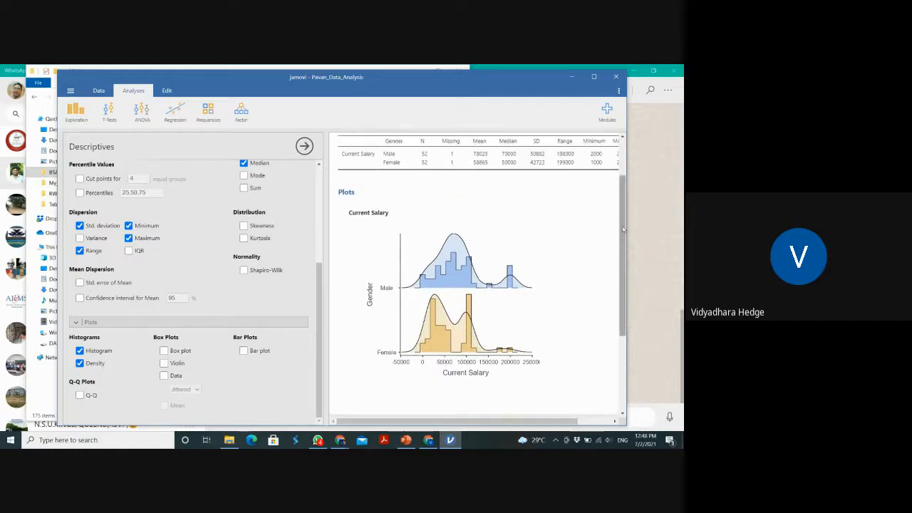
{"action": "left_click_drag", "start_coordinate": [624, 228], "coordinate": [611, 322]}
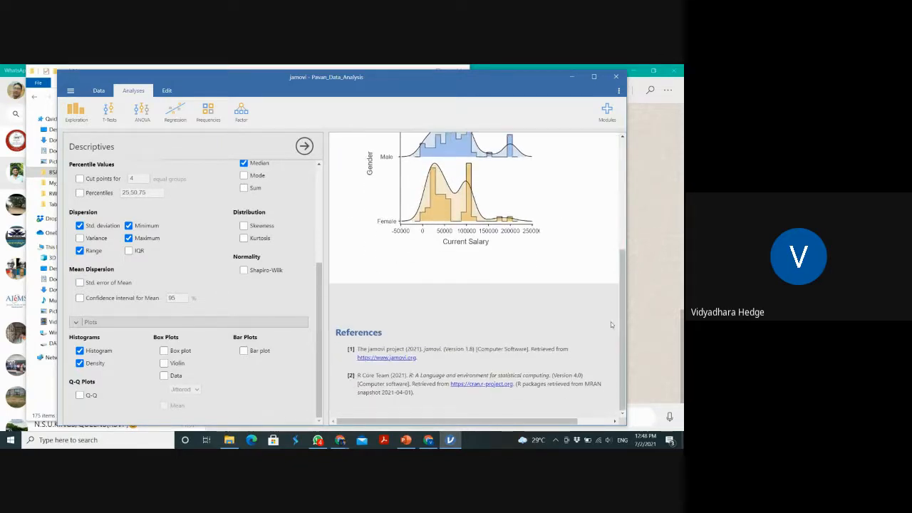
{"action": "left_click", "coordinate": [171, 353]}
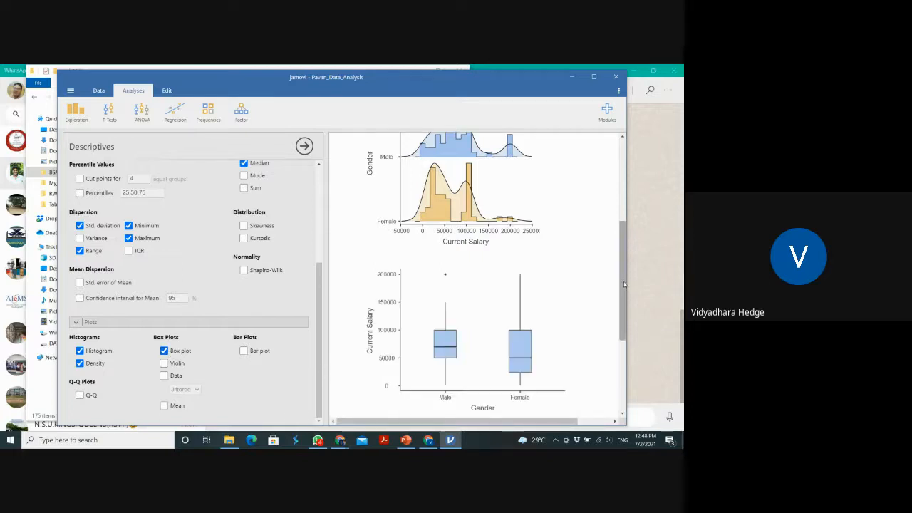
{"action": "left_click_drag", "start_coordinate": [624, 285], "coordinate": [628, 315]}
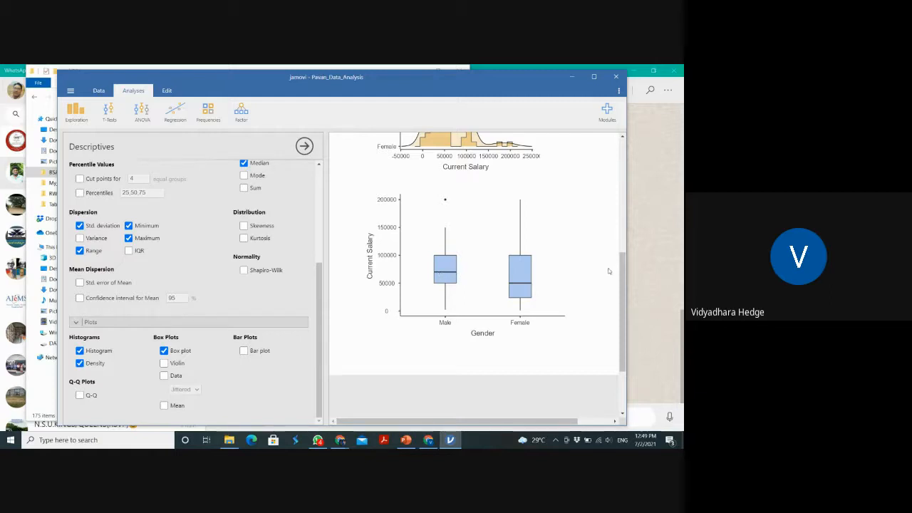
Review the descriptives table and plots, and overlay a violin shape and jittered data points on the Current Salary box plot
{"action": "scroll", "coordinate": [612, 249], "scroll_direction": "up", "scroll_amount": 5}
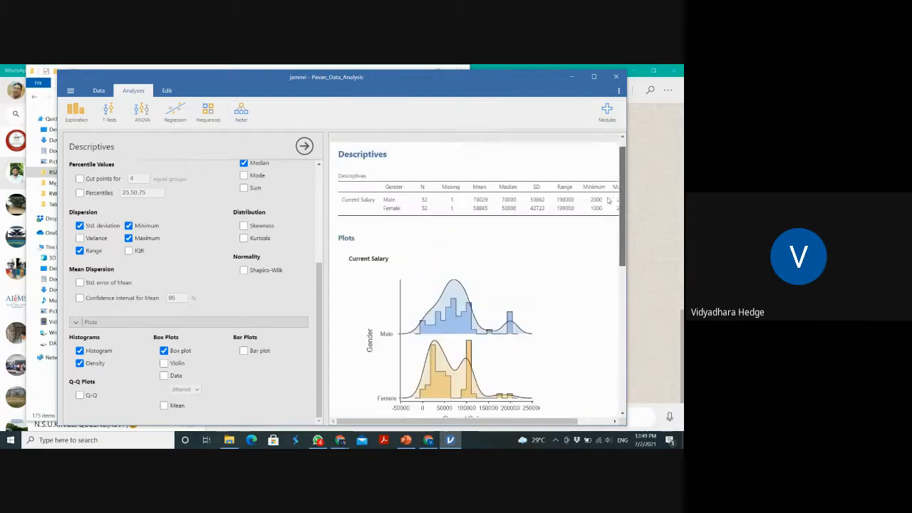
{"action": "scroll", "coordinate": [609, 203], "scroll_direction": "up", "scroll_amount": 1}
{"action": "scroll", "coordinate": [611, 207], "scroll_direction": "down", "scroll_amount": 2}
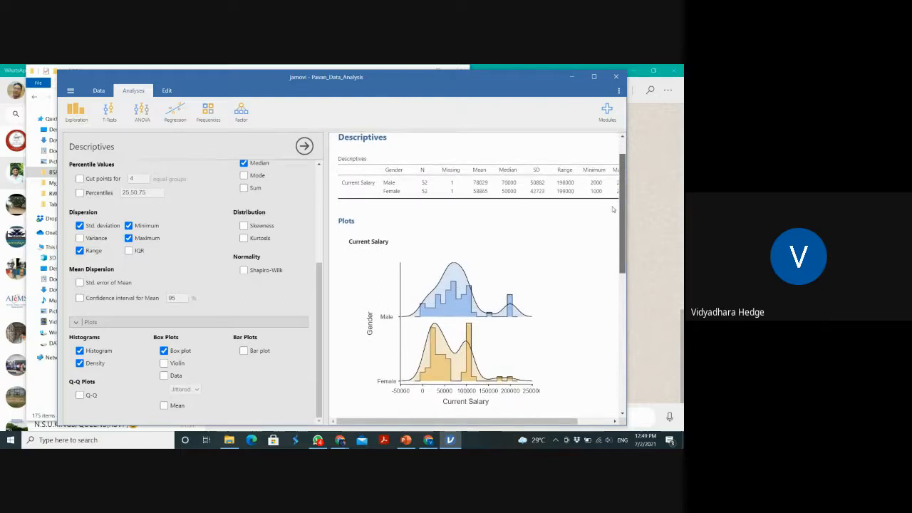
{"action": "scroll", "coordinate": [613, 209], "scroll_direction": "down", "scroll_amount": 6}
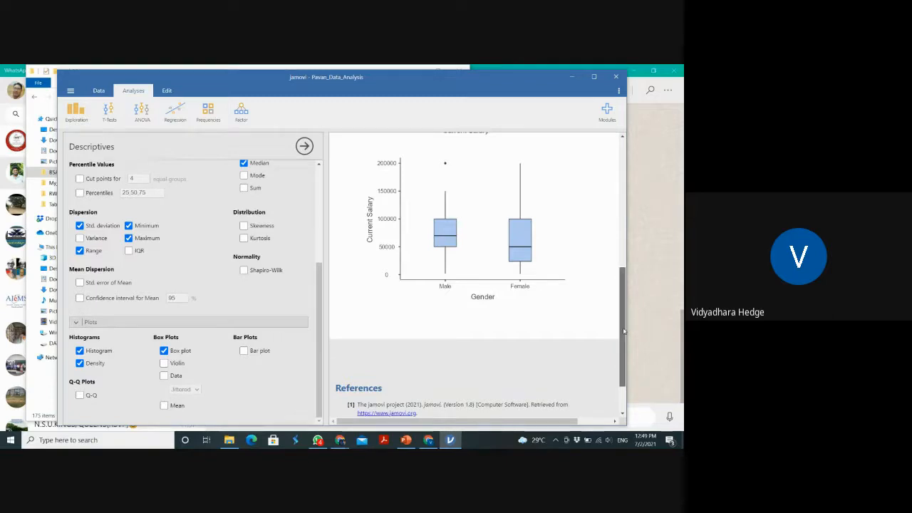
{"action": "mouse_move", "coordinate": [623, 330]}
{"action": "left_mouse_down"}
{"action": "mouse_move", "coordinate": [622, 246]}
{"action": "mouse_move", "coordinate": [621, 336]}
{"action": "left_mouse_up"}
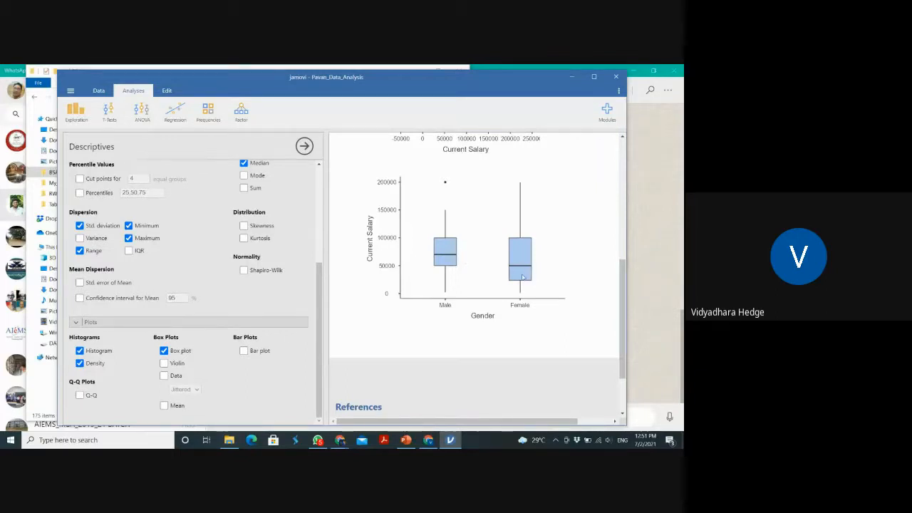
{"action": "left_click", "coordinate": [165, 364]}
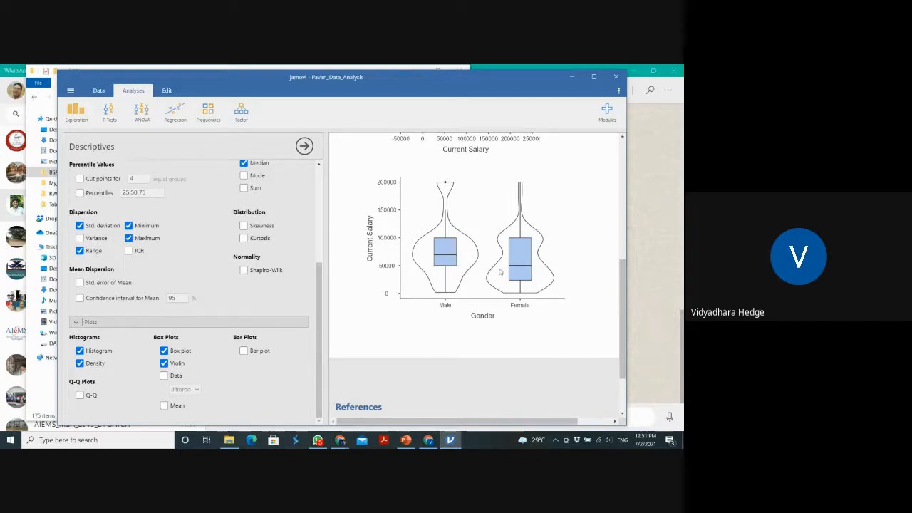
{"action": "left_click", "coordinate": [164, 376]}
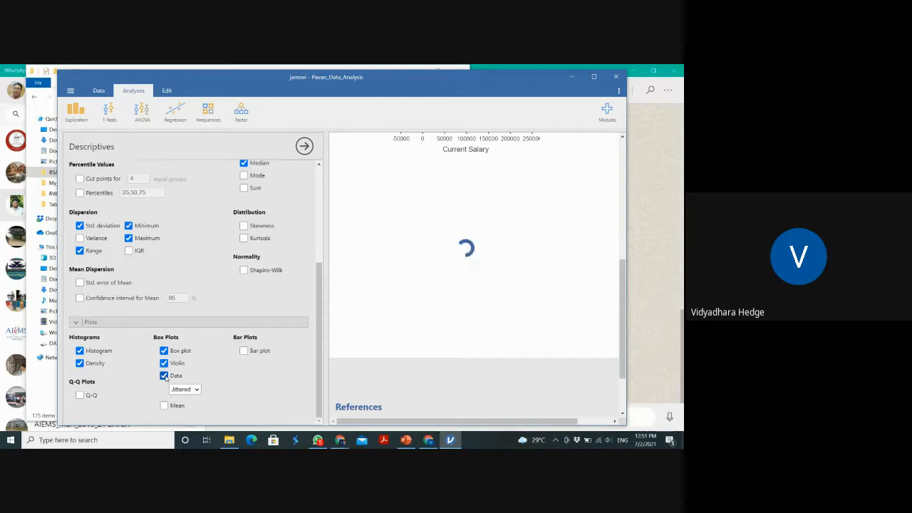
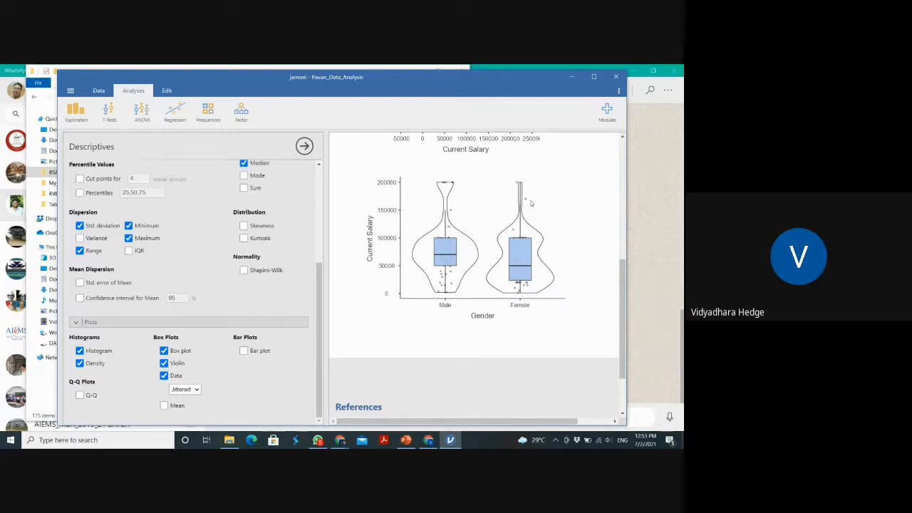
Mark the mean on the box plots and add Work Experience to the variables described by Gender
{"action": "left_click", "coordinate": [165, 405]}
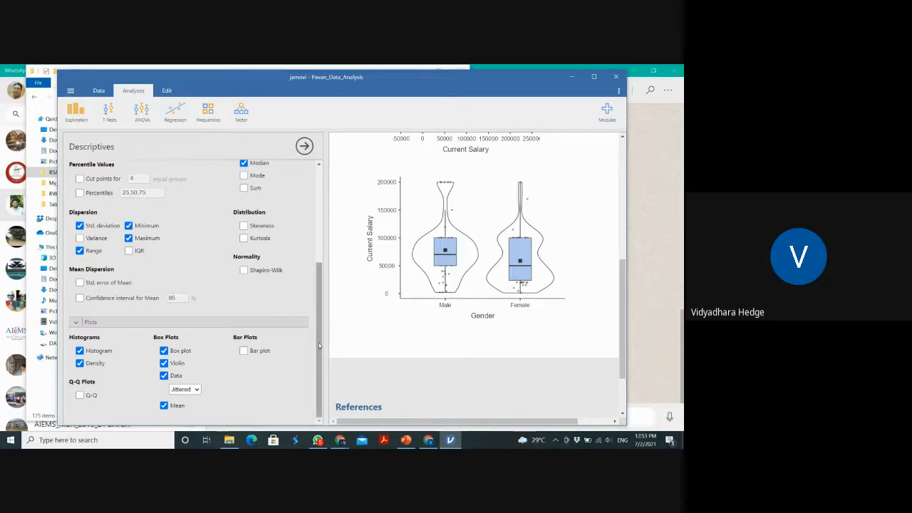
{"action": "left_click_drag", "start_coordinate": [320, 345], "coordinate": [324, 186]}
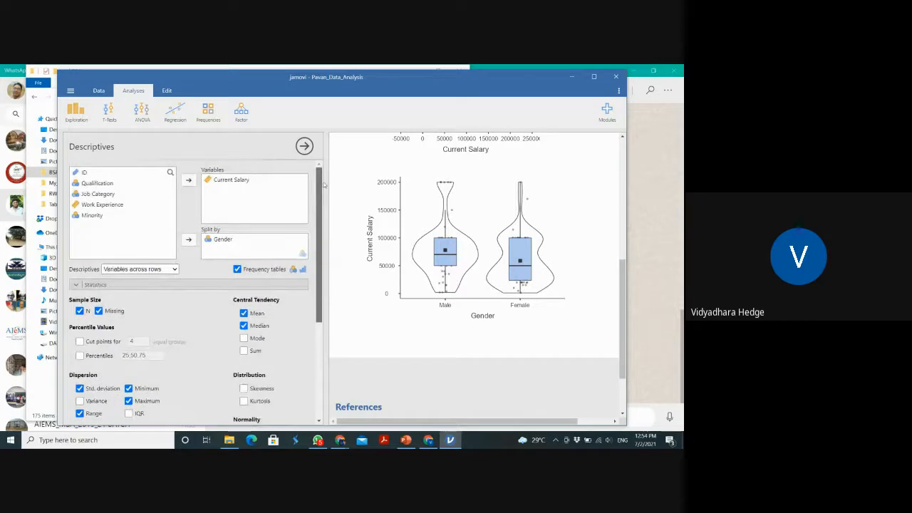
{"action": "left_click", "coordinate": [118, 207]}
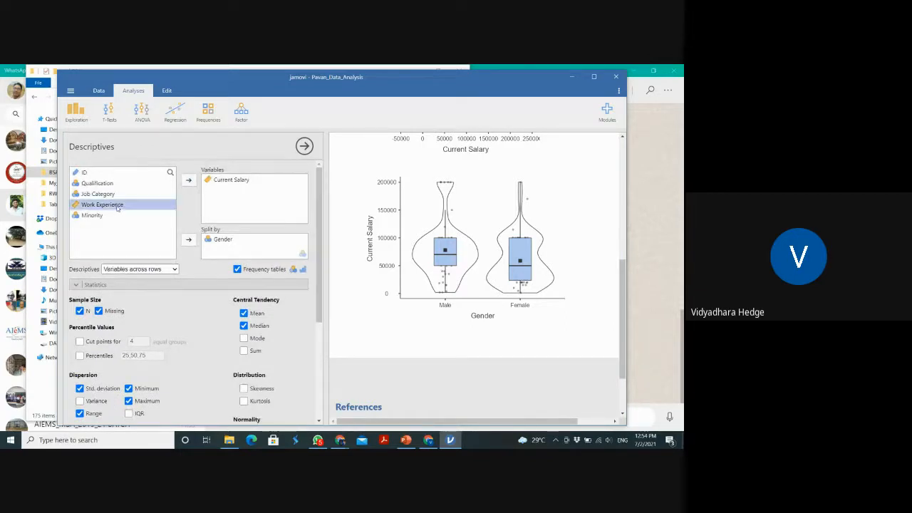
{"action": "left_click_drag", "start_coordinate": [119, 207], "coordinate": [246, 189]}
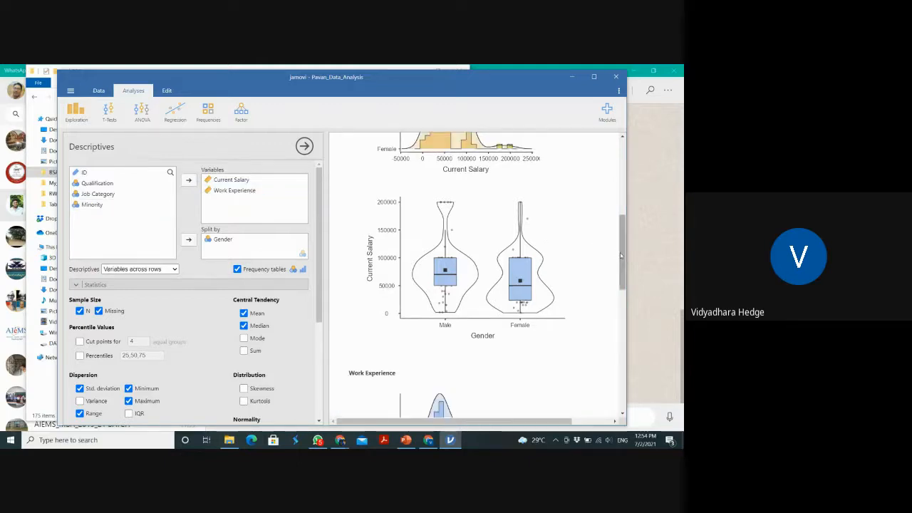
Examine the Work Experience histogram and box plot by Gender, and compare both variables in the descriptives table
{"action": "left_click_drag", "start_coordinate": [620, 253], "coordinate": [618, 305]}
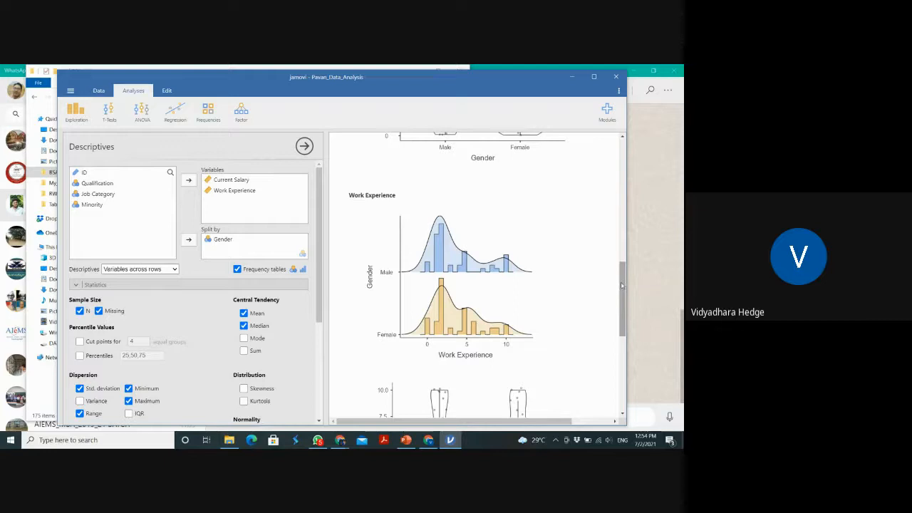
{"action": "left_click_drag", "start_coordinate": [622, 285], "coordinate": [627, 338]}
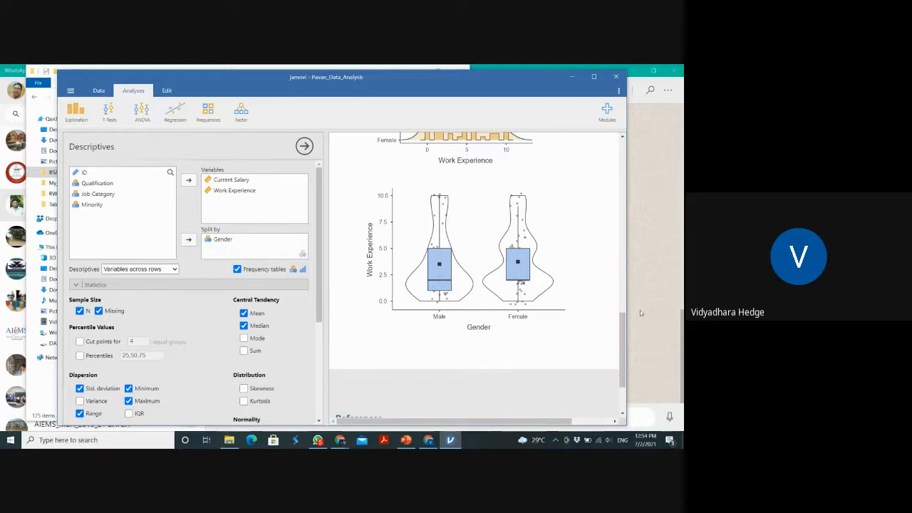
{"action": "scroll", "coordinate": [603, 220], "scroll_direction": "up", "scroll_amount": 8}
{"action": "scroll", "coordinate": [603, 221], "scroll_direction": "up", "scroll_amount": 3}
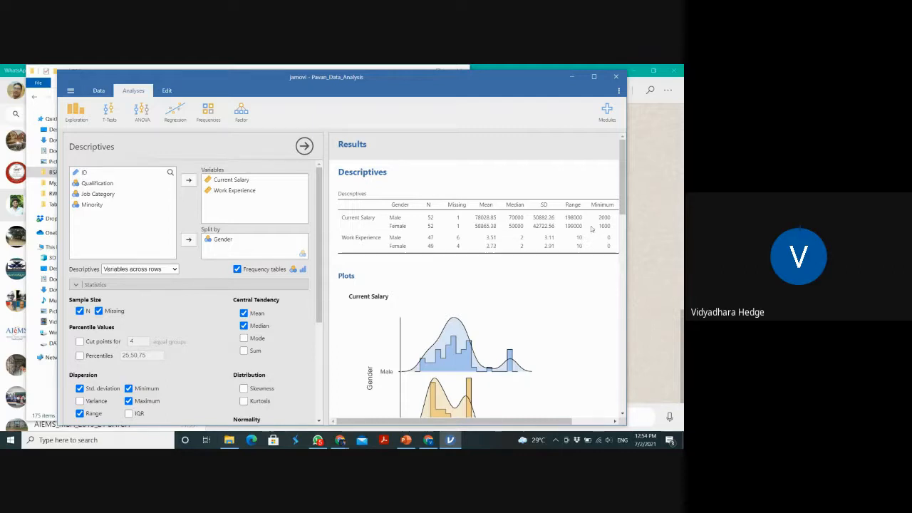
{"action": "left_click_drag", "start_coordinate": [624, 195], "coordinate": [614, 373]}
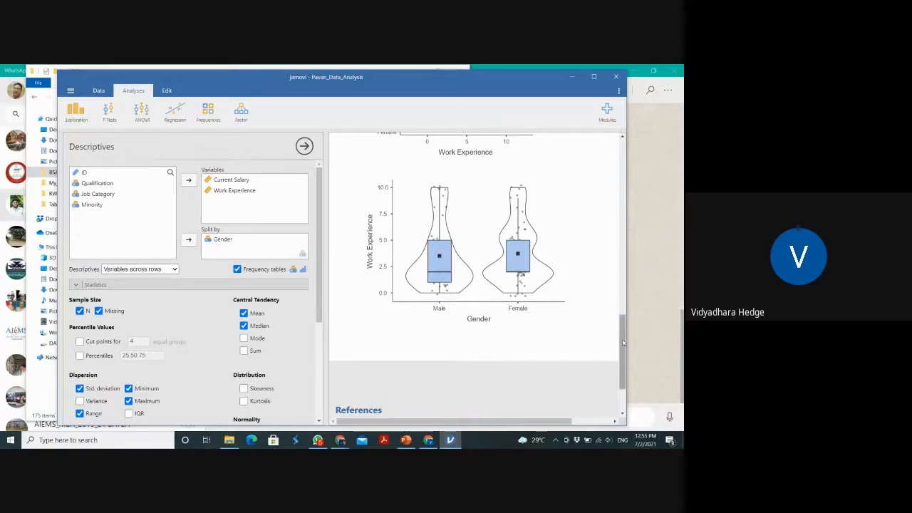
{"action": "scroll", "coordinate": [627, 399], "scroll_direction": "down", "scroll_amount": 2}
{"action": "left_click_drag", "start_coordinate": [628, 401], "coordinate": [619, 173]}
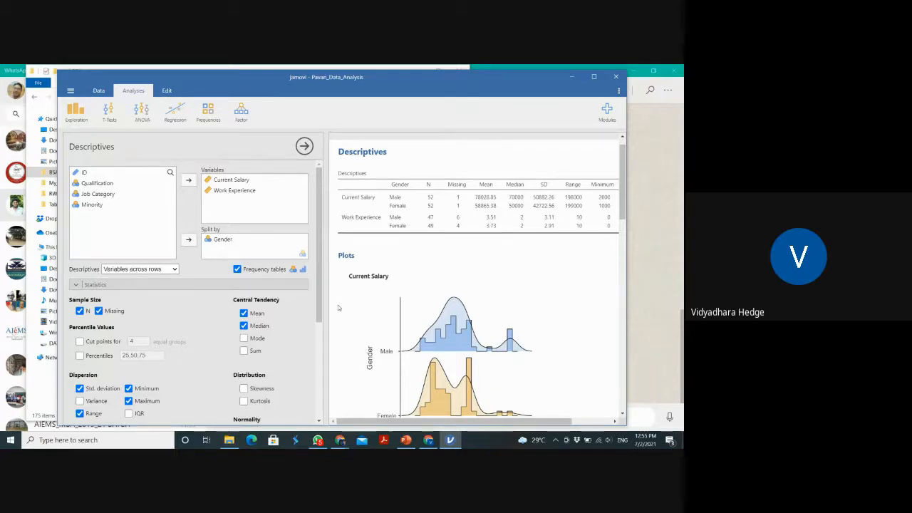
{"action": "left_click_drag", "start_coordinate": [319, 298], "coordinate": [314, 221]}
{"action": "mouse_move", "coordinate": [218, 243]}
{"action": "left_mouse_down"}
{"action": "mouse_move", "coordinate": [107, 220]}
{"action": "mouse_move", "coordinate": [219, 246]}
{"action": "left_mouse_up"}
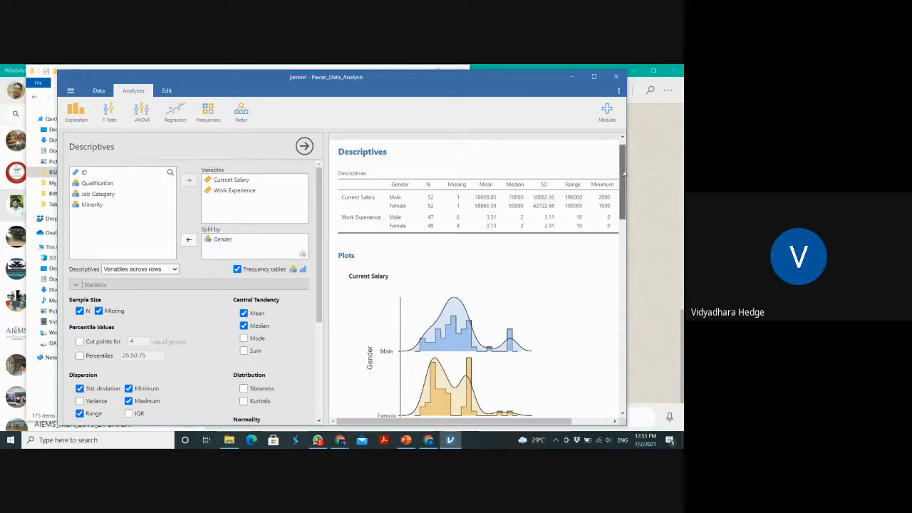
{"action": "scroll", "coordinate": [624, 155], "scroll_direction": "up", "scroll_amount": 1}
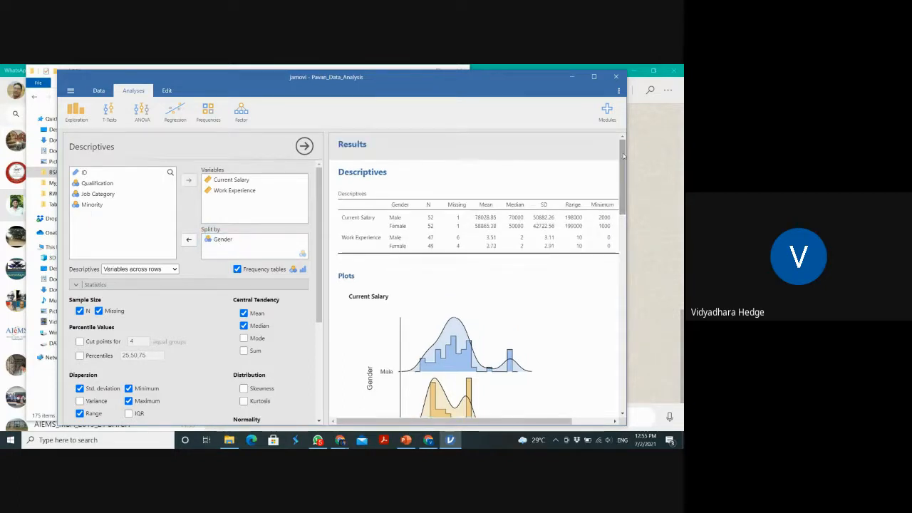
Export all results as a PDF document named Pavan_Data_Analysis_Desc in the BSA folder
{"action": "right_click", "coordinate": [372, 184]}
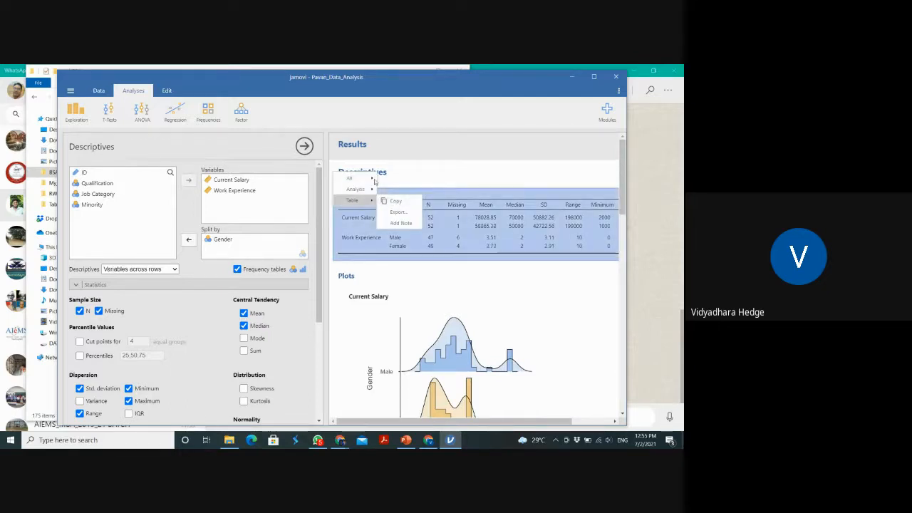
{"action": "mouse_move", "coordinate": [371, 178]}
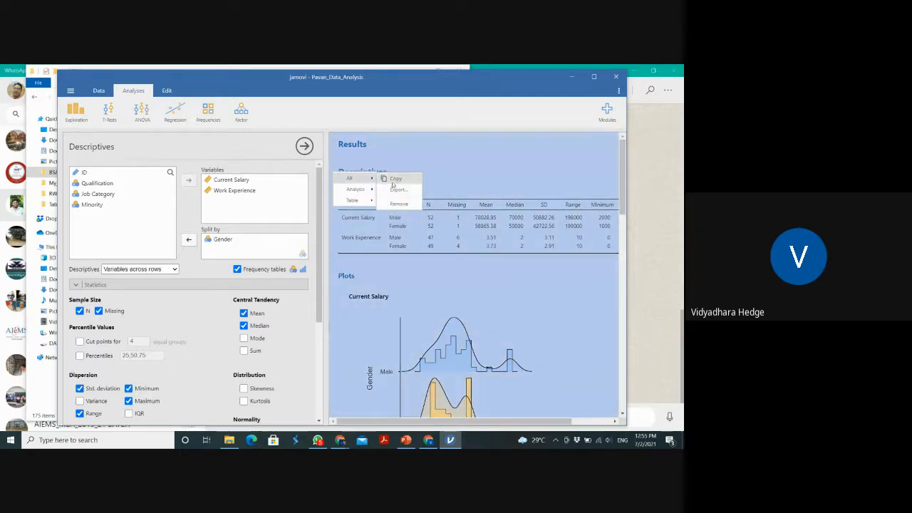
{"action": "left_click", "coordinate": [399, 191]}
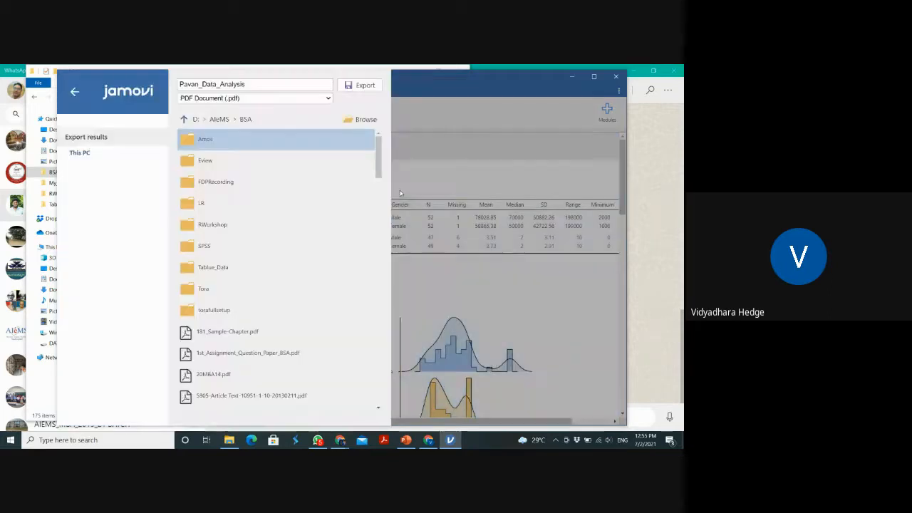
{"action": "left_click", "coordinate": [367, 119]}
{"action": "left_click", "coordinate": [140, 230]}
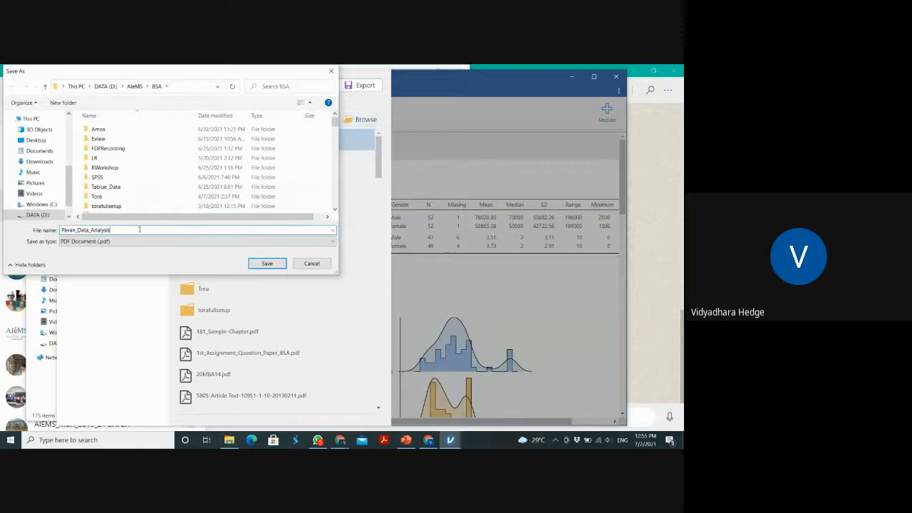
{"action": "left_click_drag", "start_coordinate": [140, 229], "coordinate": [2, 239]}
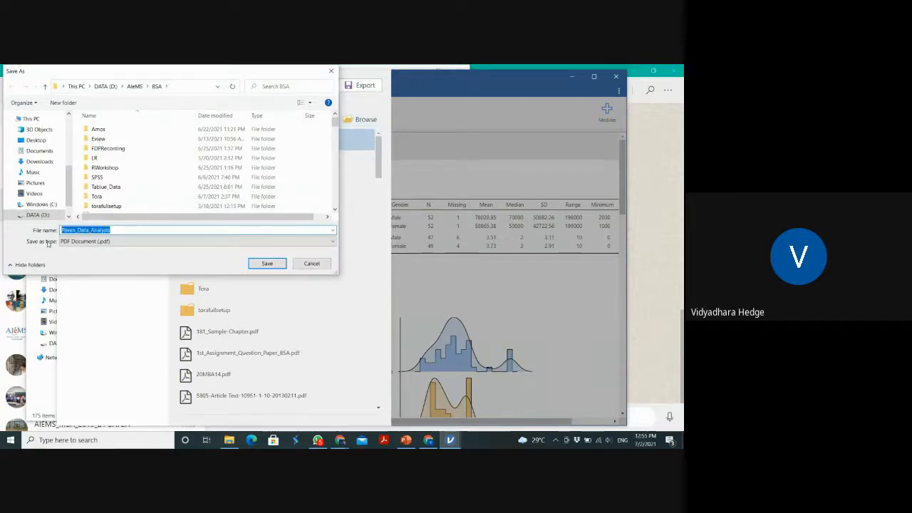
{"action": "left_click", "coordinate": [123, 229]}
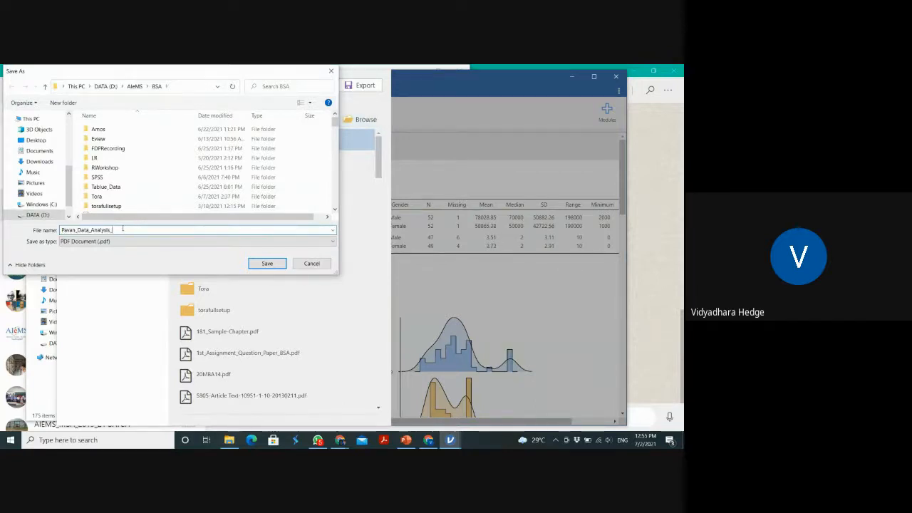
{"action": "type", "text": "_Desc"}
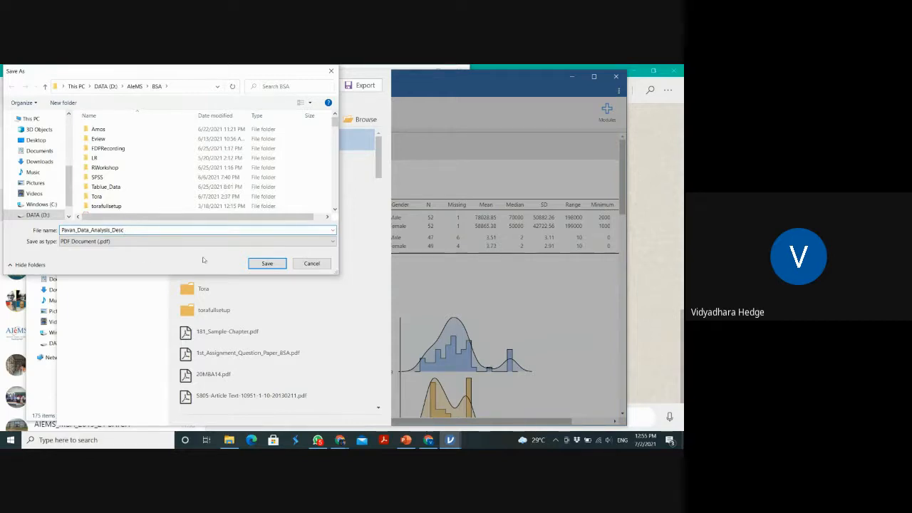
{"action": "left_click", "coordinate": [265, 263]}
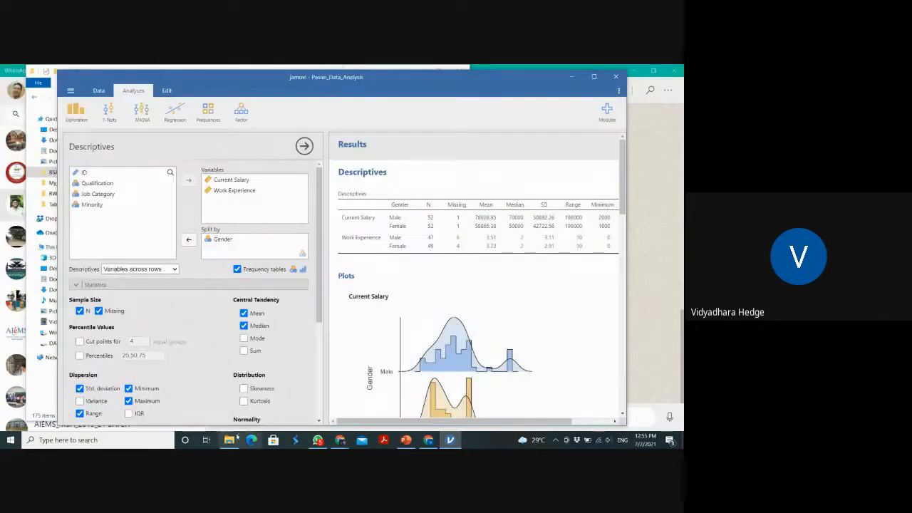
Open the exported Pavan_Data_Analysis_Desc PDF from the BSA folder in File Explorer, check its table and plots, and return to jamovi
{"action": "left_click", "coordinate": [230, 439]}
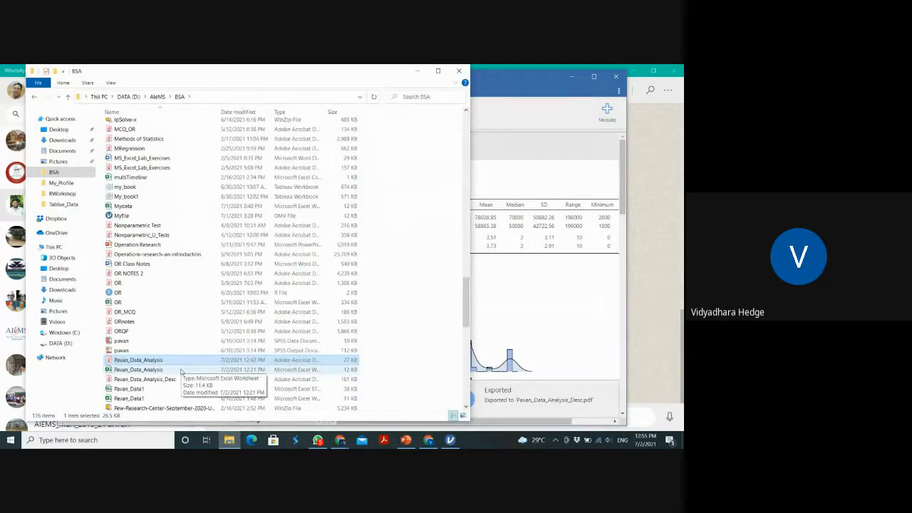
{"action": "left_click", "coordinate": [174, 379]}
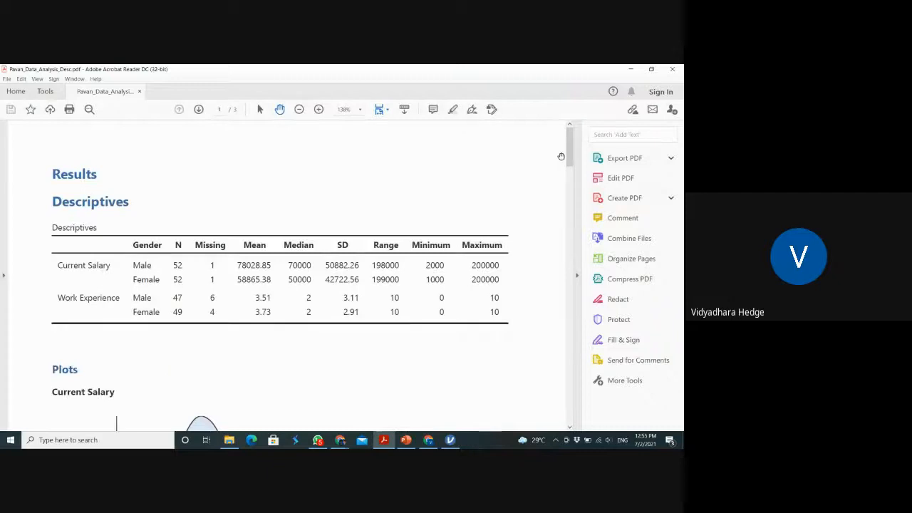
{"action": "left_click_drag", "start_coordinate": [568, 139], "coordinate": [593, 227]}
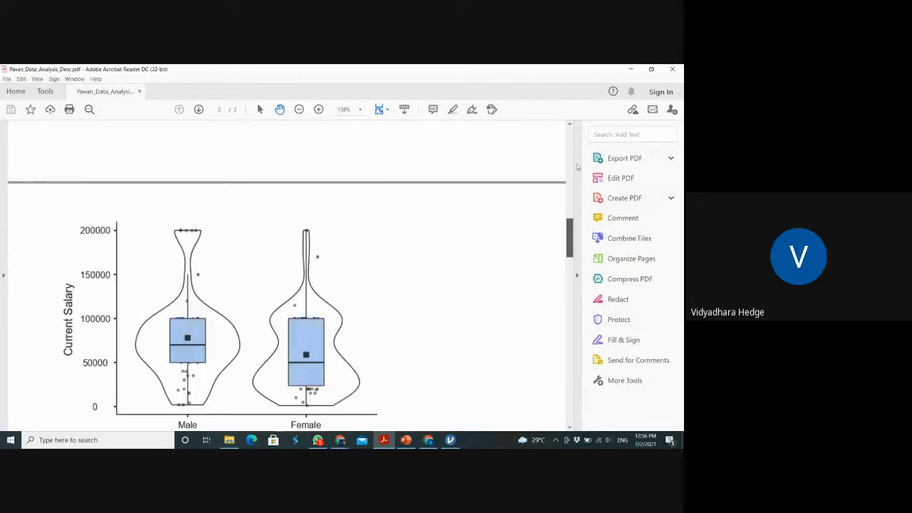
{"action": "left_click_drag", "start_coordinate": [577, 167], "coordinate": [574, 136]}
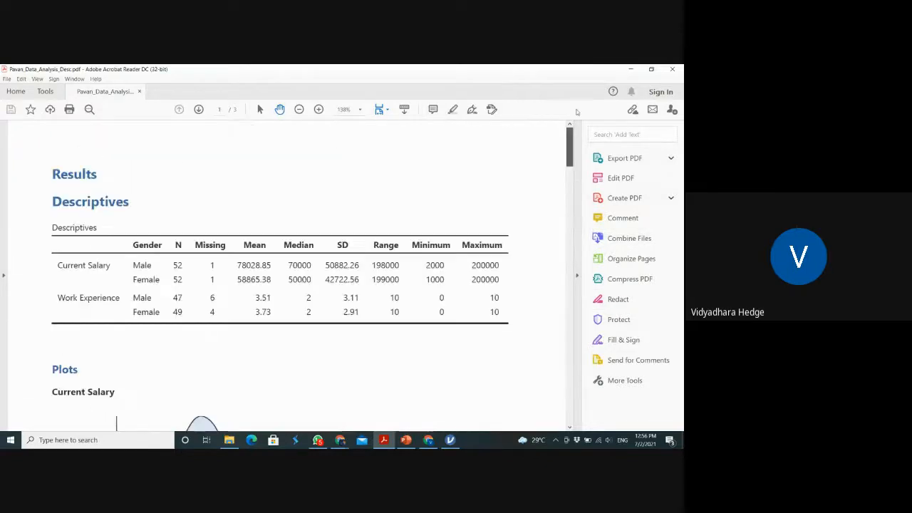
{"action": "left_click", "coordinate": [674, 69]}
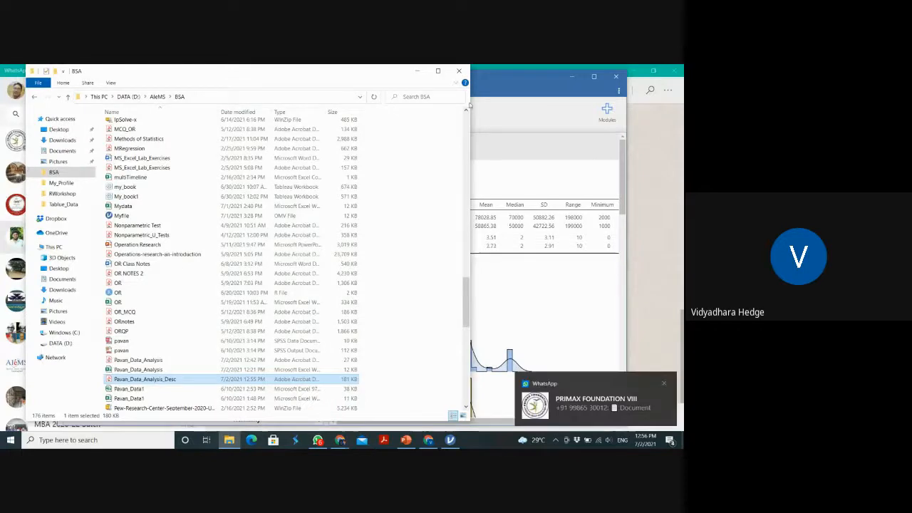
{"action": "left_click", "coordinate": [415, 71]}
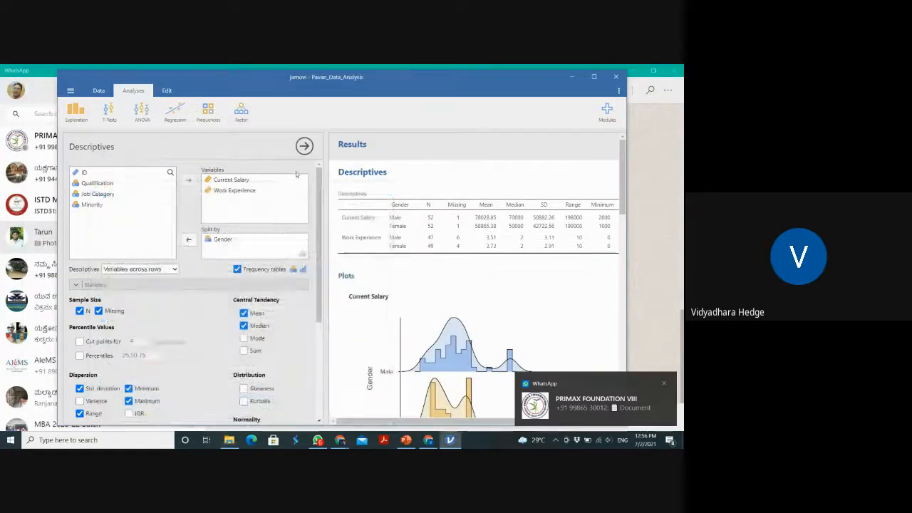
Remove Gender as the split variable so Current Salary and Work Experience are described for the whole sample
{"action": "left_click", "coordinate": [226, 240]}
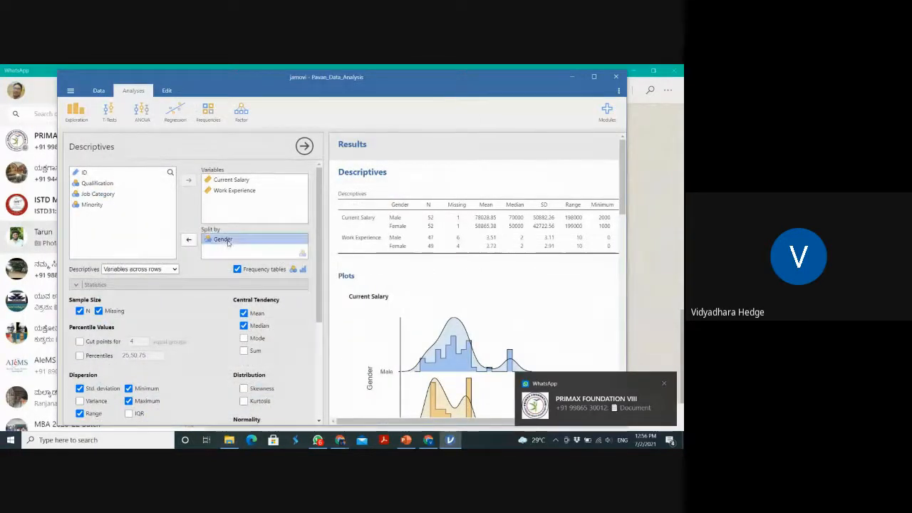
{"action": "left_click_drag", "start_coordinate": [228, 243], "coordinate": [107, 221]}
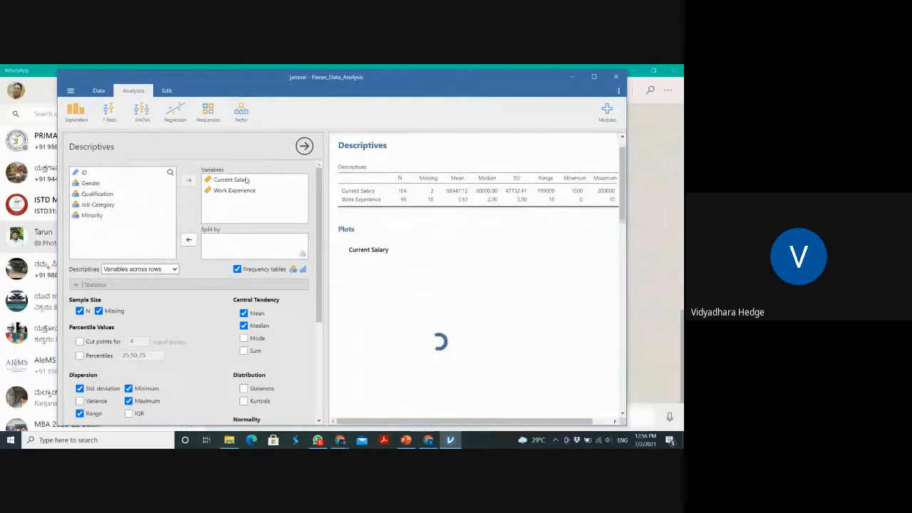
{"action": "mouse_move", "coordinate": [246, 181]}
{"action": "left_mouse_down"}
{"action": "mouse_move", "coordinate": [125, 184]}
{"action": "mouse_move", "coordinate": [244, 183]}
{"action": "left_mouse_up"}
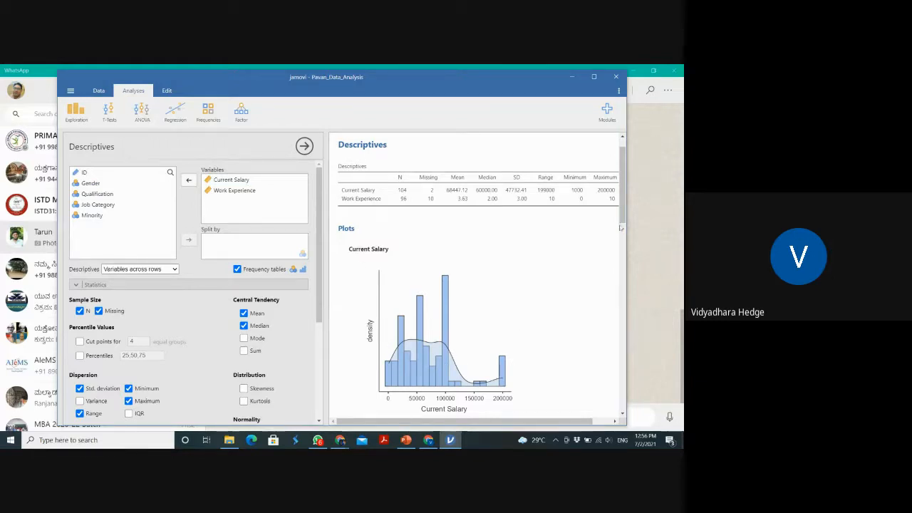
{"action": "left_click_drag", "start_coordinate": [621, 223], "coordinate": [563, 221]}
Close the analysis, saving it as the jamovi file Pavan_Data_Analysis in the BSA folder
{"action": "left_click", "coordinate": [614, 76]}
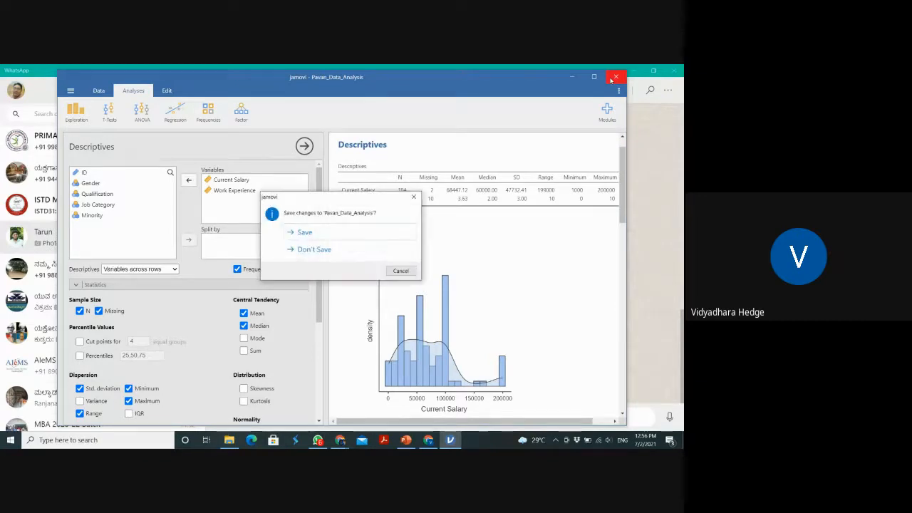
{"action": "left_click", "coordinate": [354, 235]}
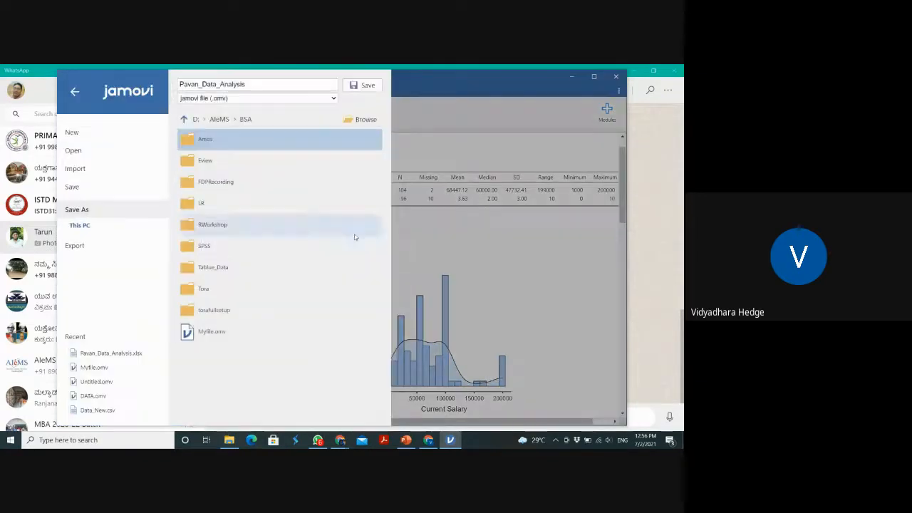
{"action": "left_click", "coordinate": [362, 87]}
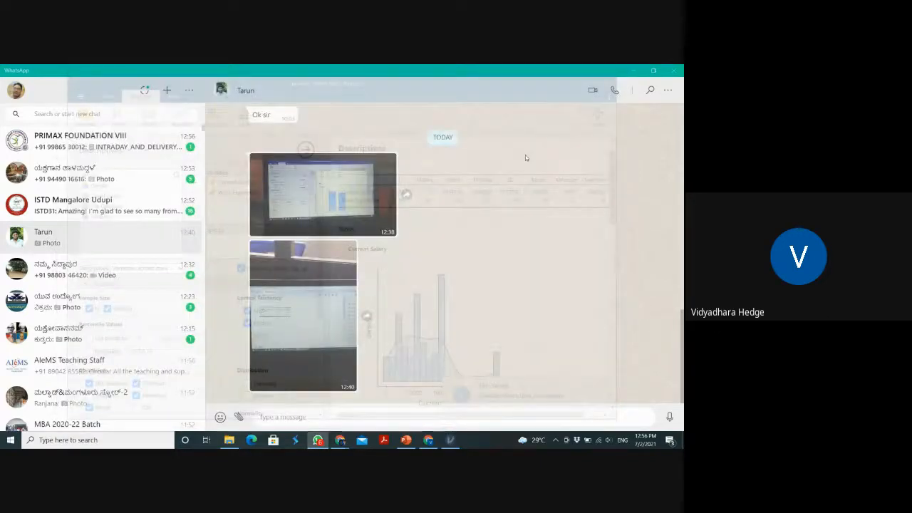
Switch to the Google Meet call in the browser and stop presenting the screen
{"action": "key", "text": "alt+Tab"}
{"action": "key", "text": "alt+Tab"}
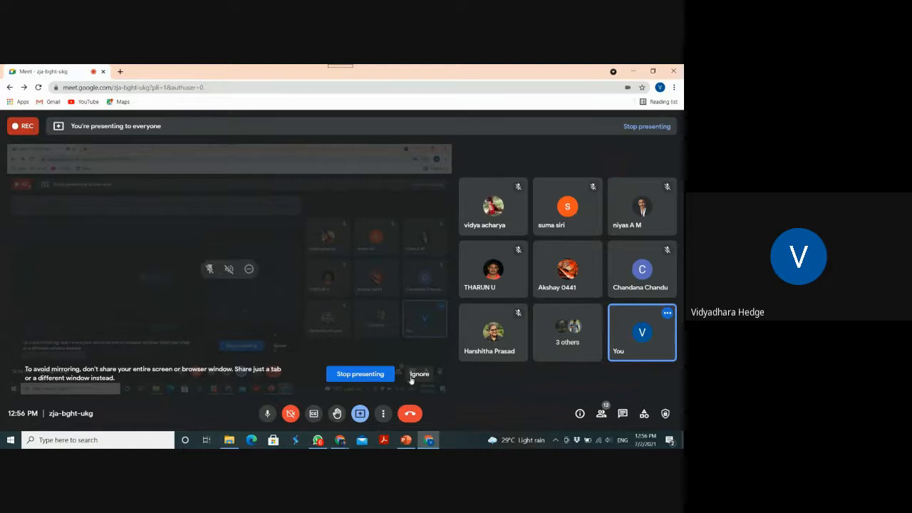
{"action": "left_click", "coordinate": [367, 374]}
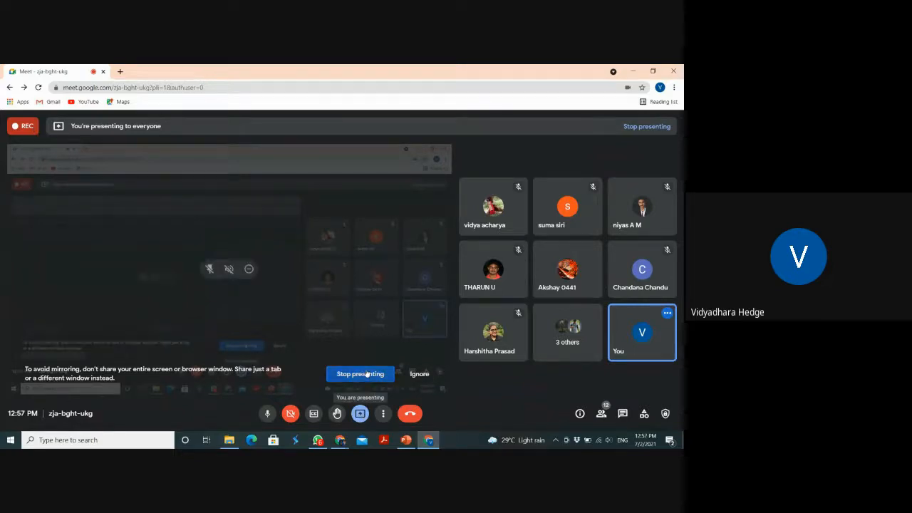